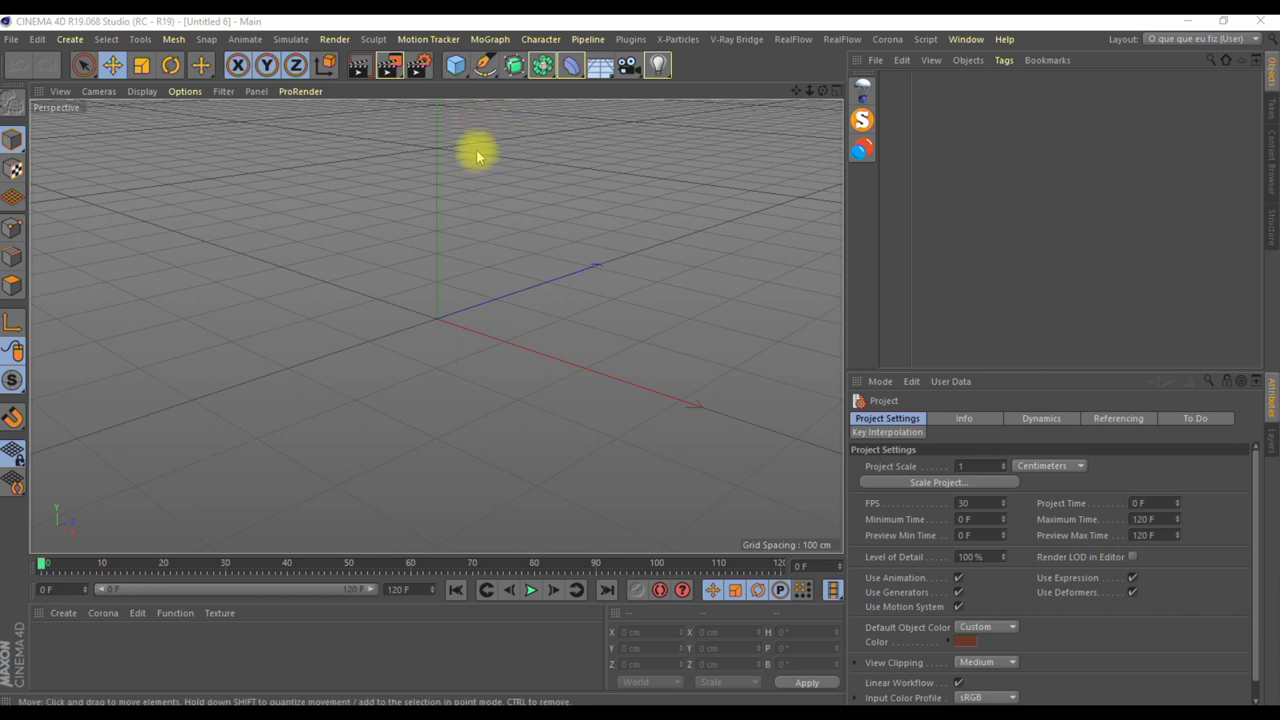
Add a Disc with 6 rotation segments and +Z orientation, forming an upright hexagon.
left_click(462, 72)
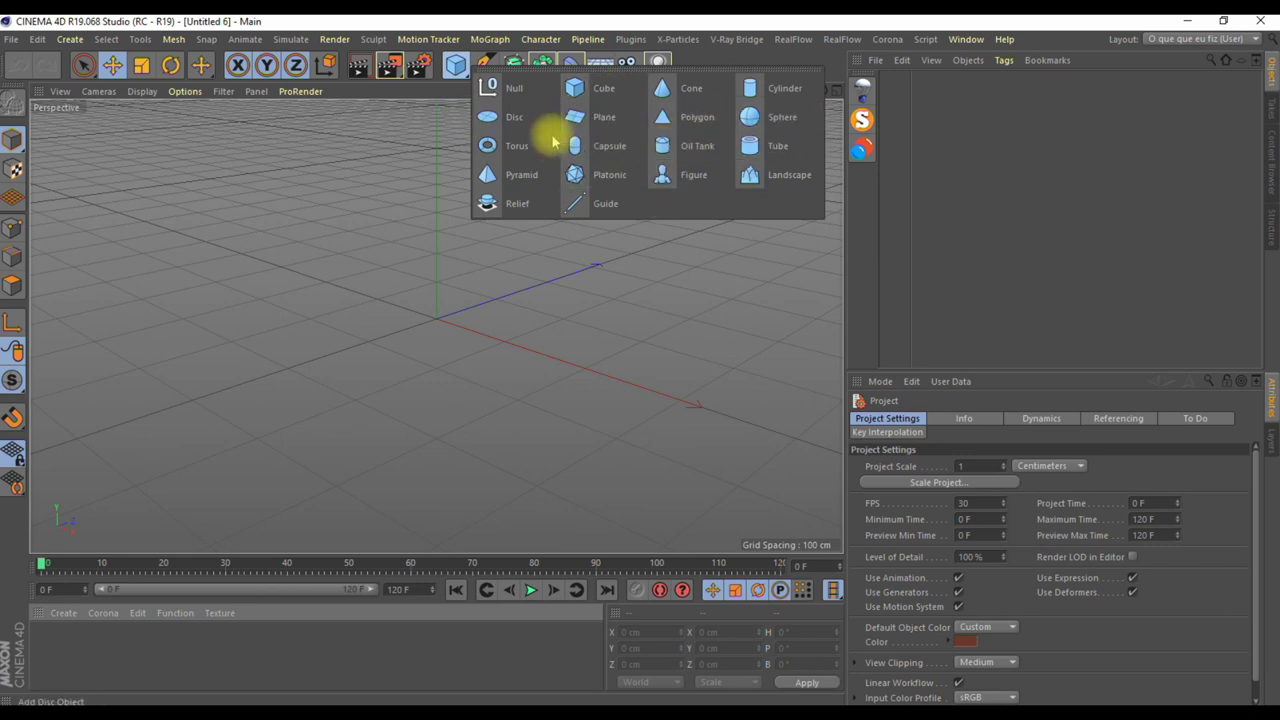
left_click(514, 116)
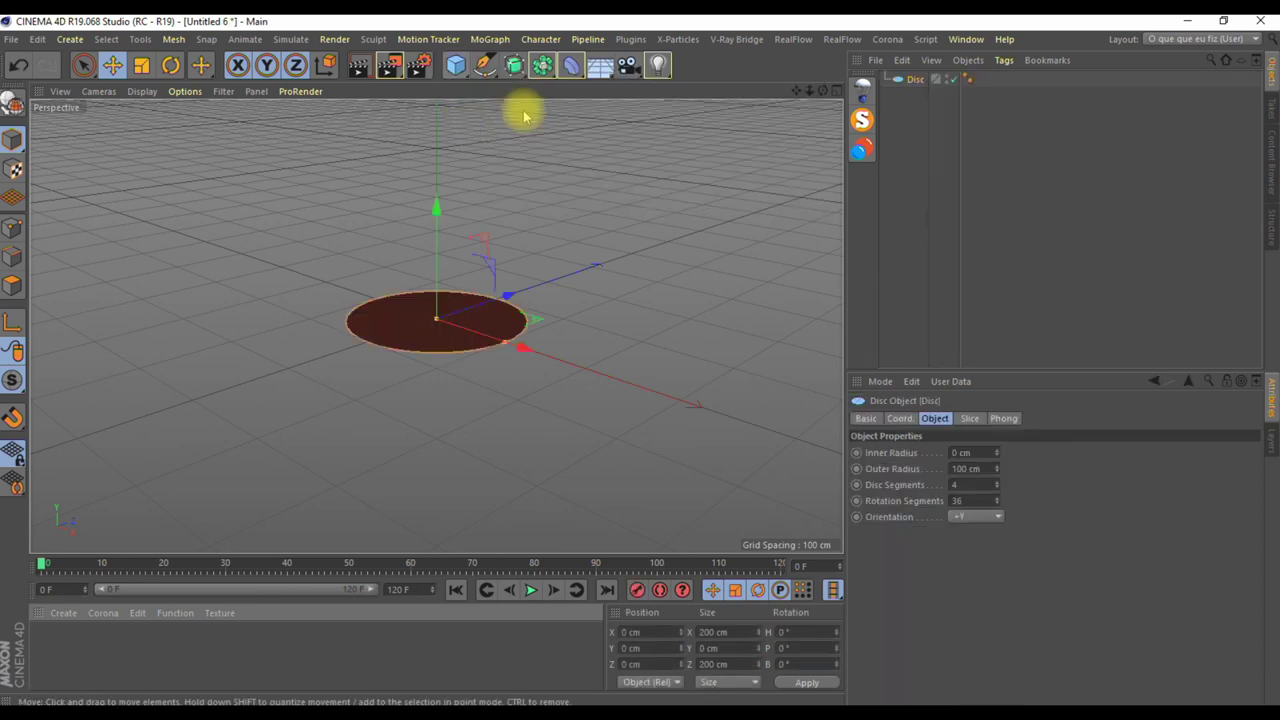
double_click(965, 485)
type("1")
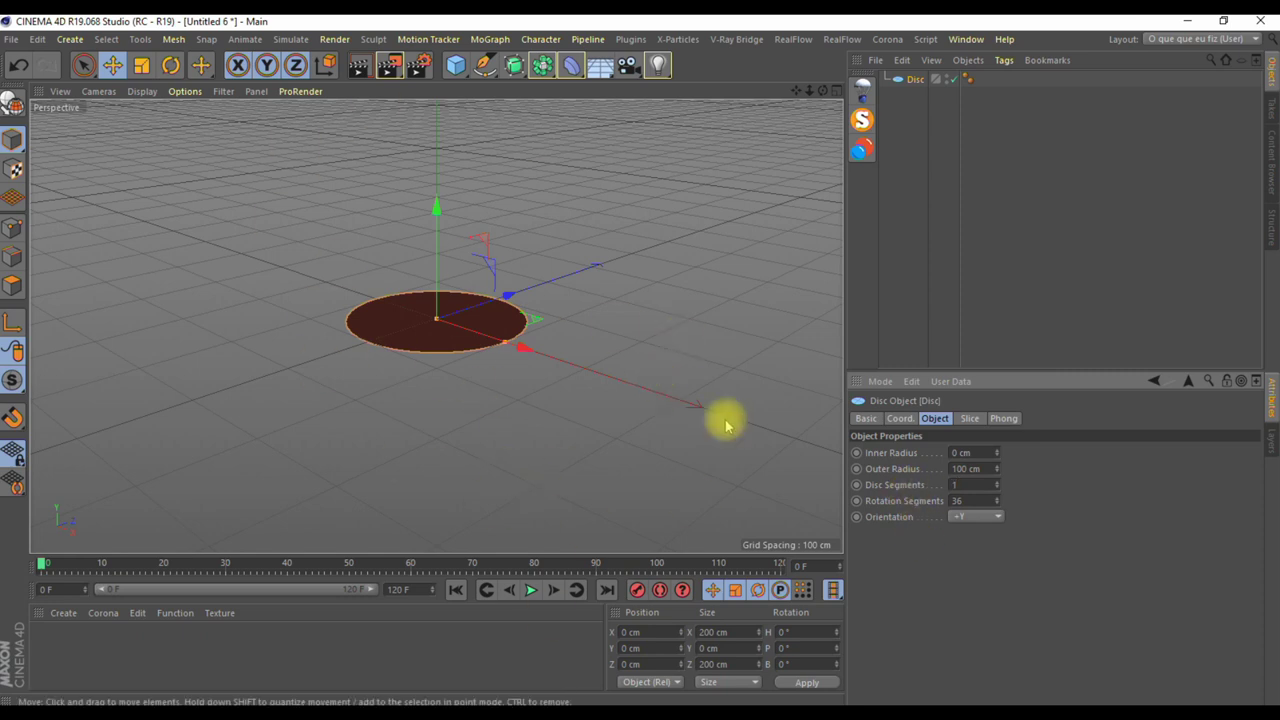
double_click(978, 498)
type("6")
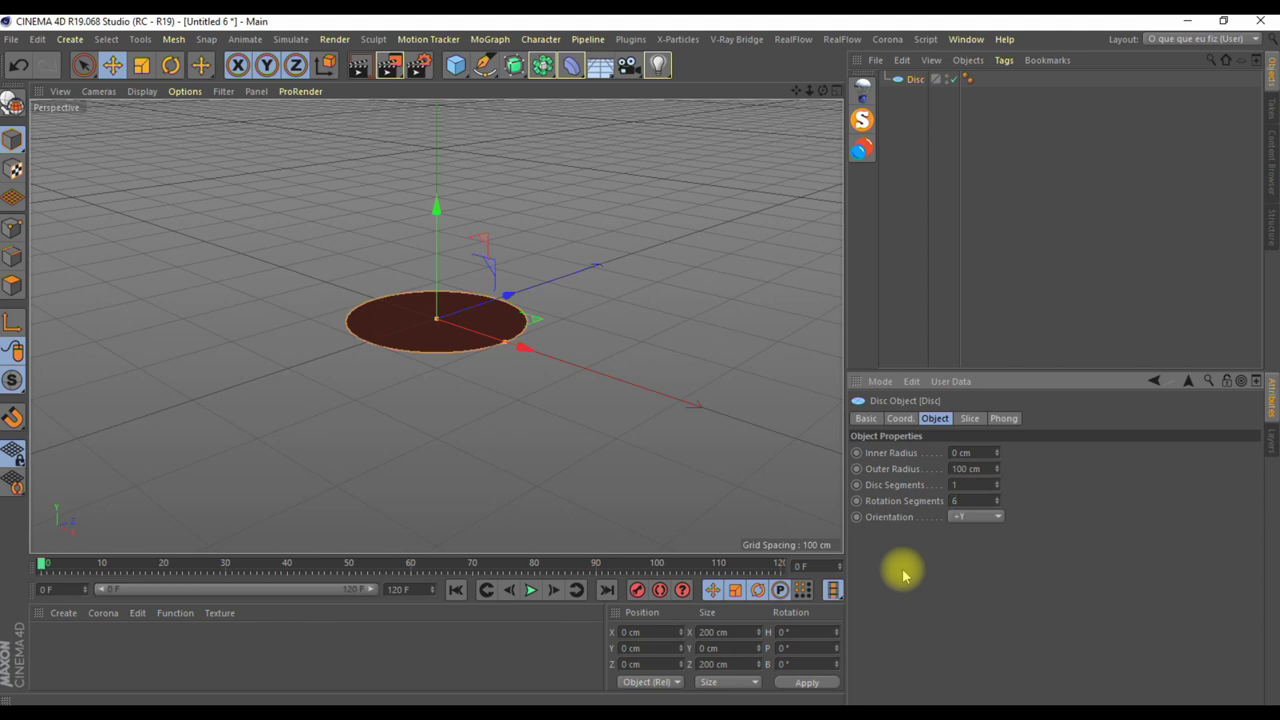
key("Return")
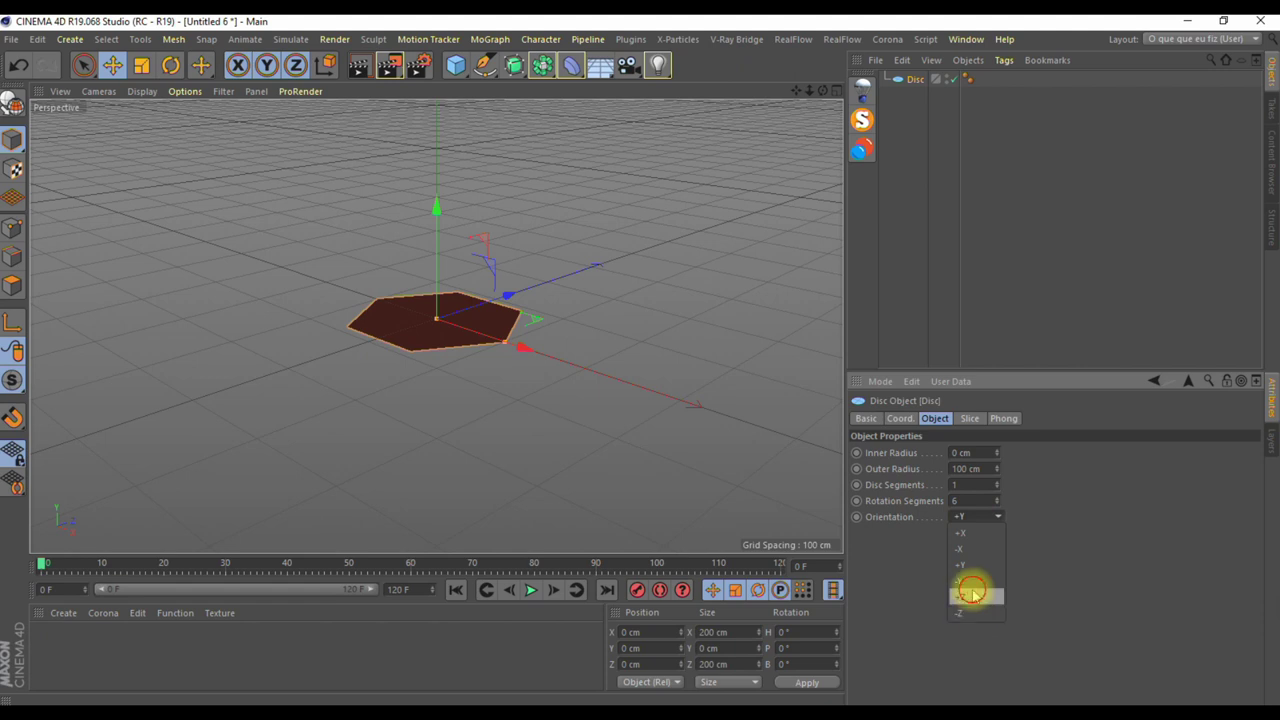
left_click(972, 594)
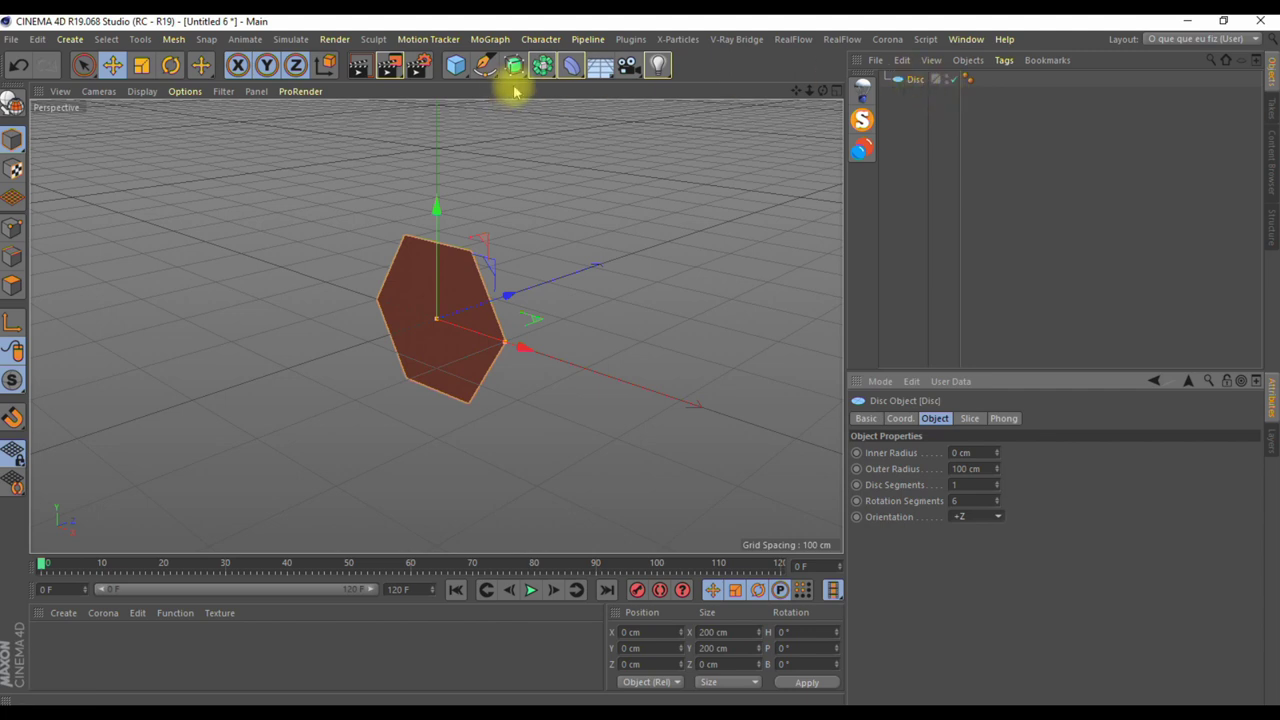
Add a Radial Cloner for the disc with count 3, radius 90 cm, XZ plane.
left_click(490, 39)
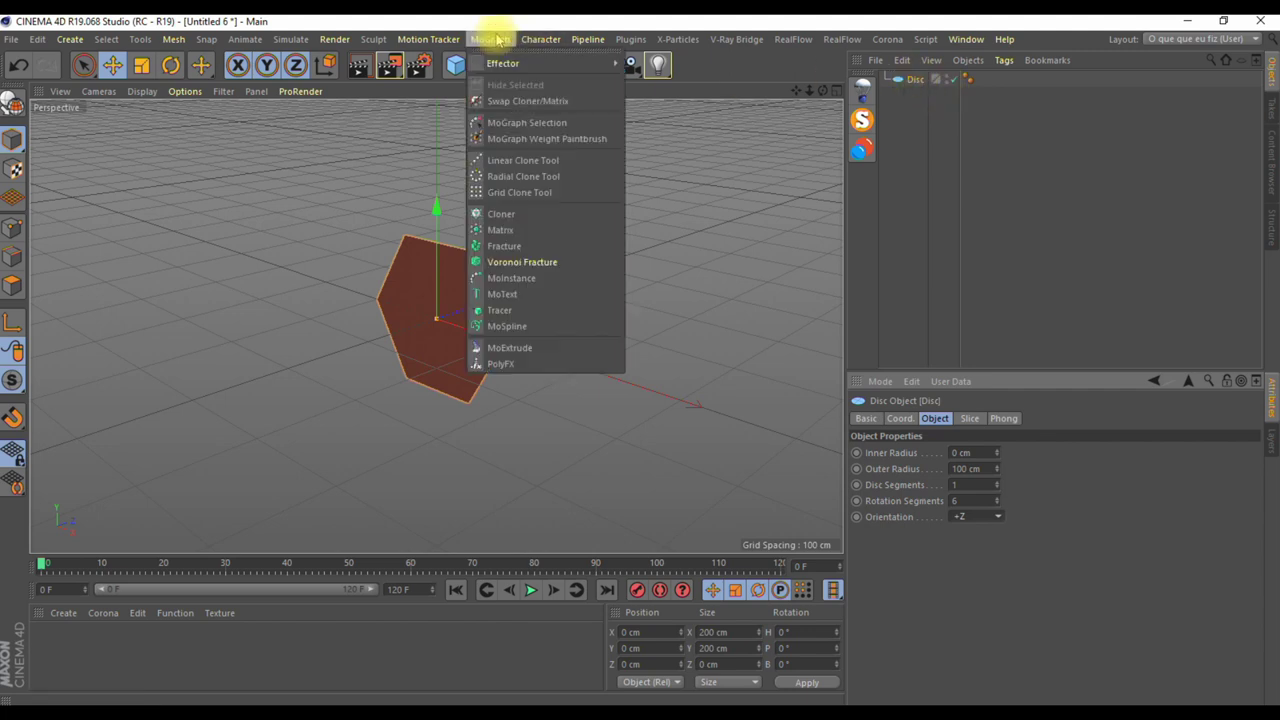
left_click(532, 222)
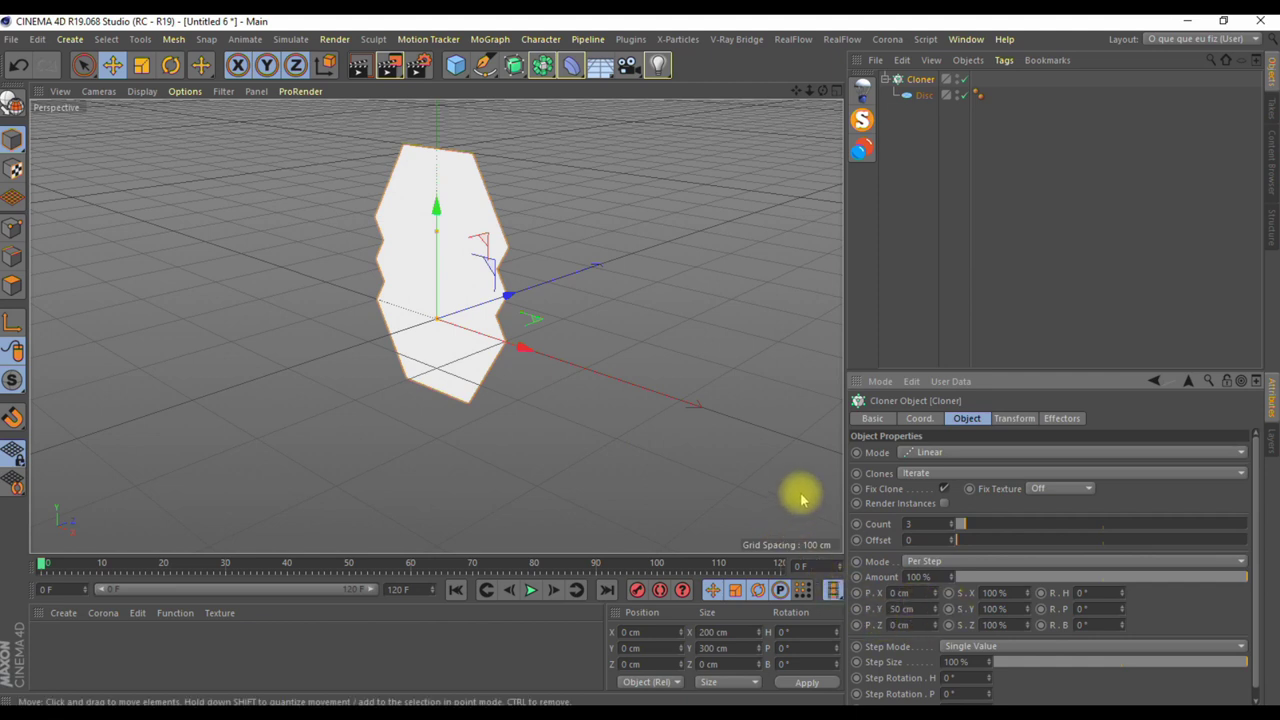
left_click(951, 456)
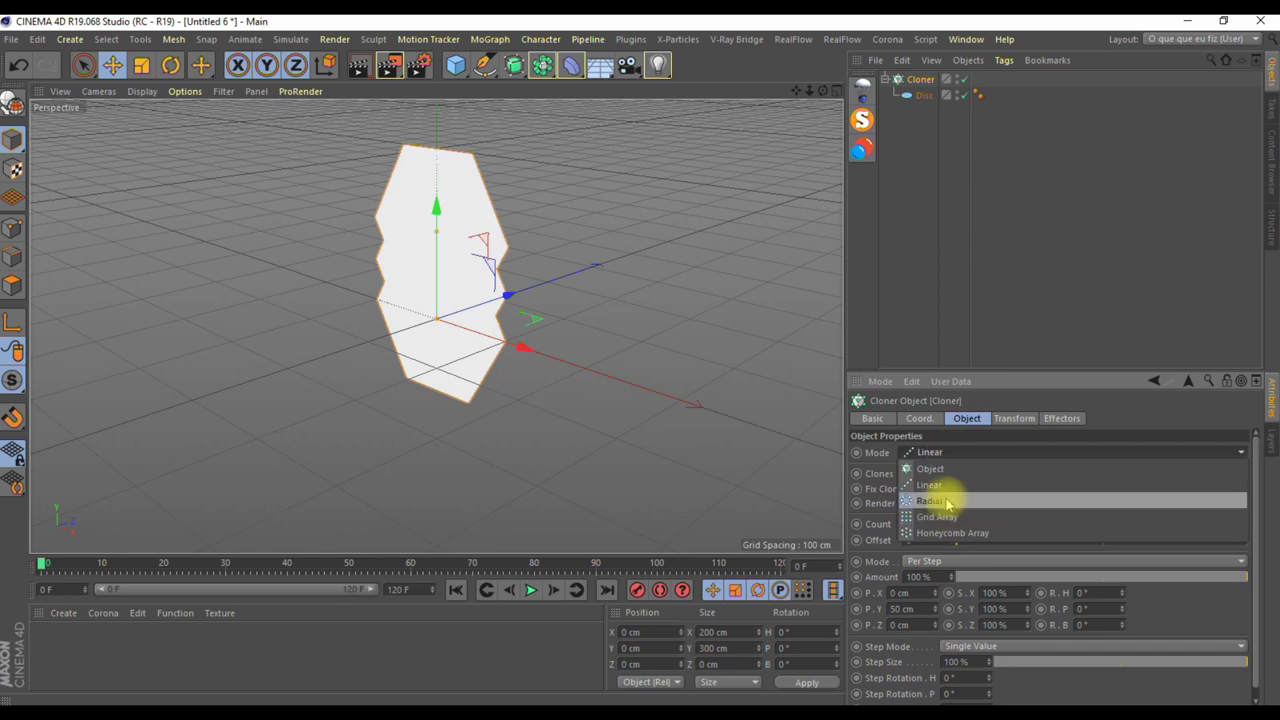
left_click(945, 500)
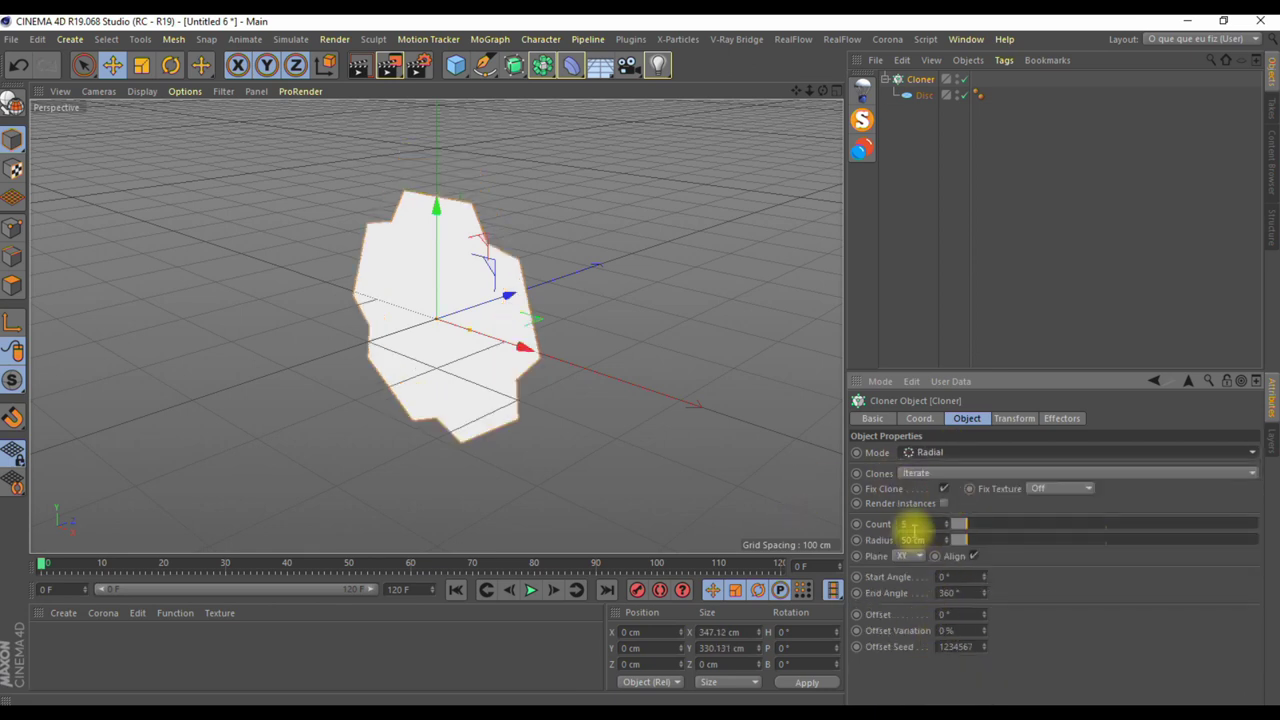
double_click(910, 525)
type("3")
key("Return")
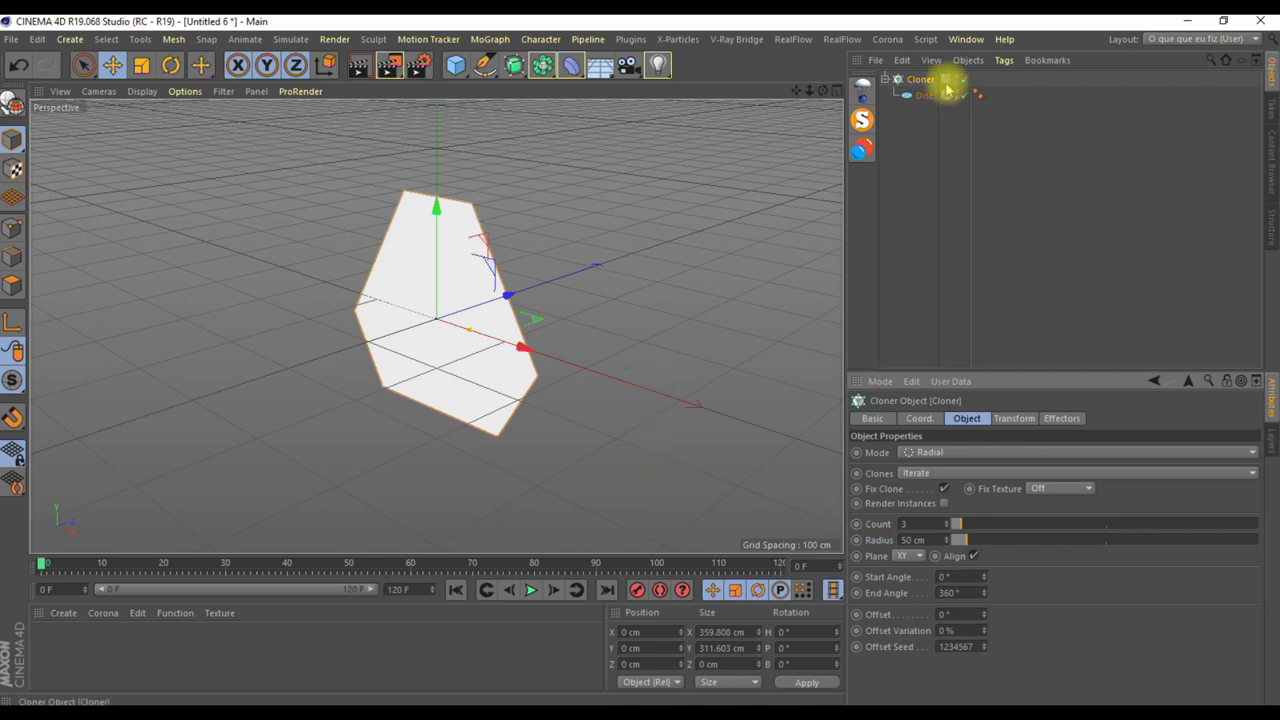
double_click(925, 540)
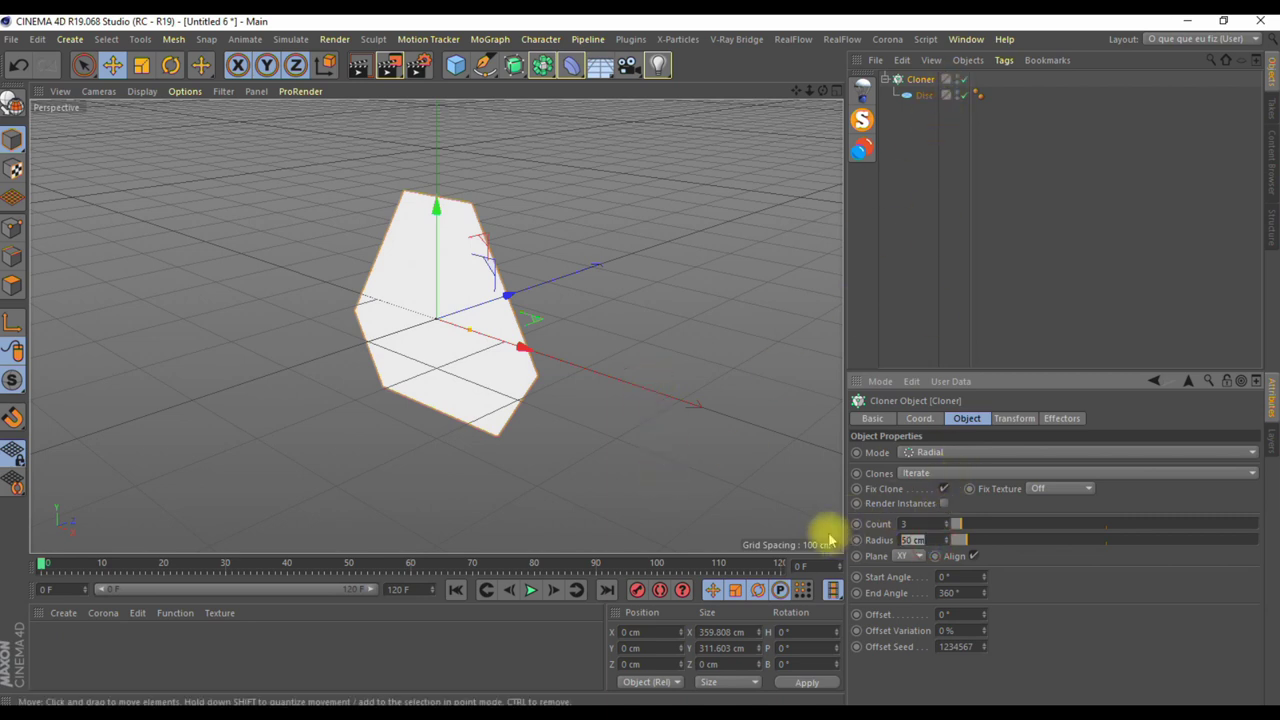
type("90")
key("Return")
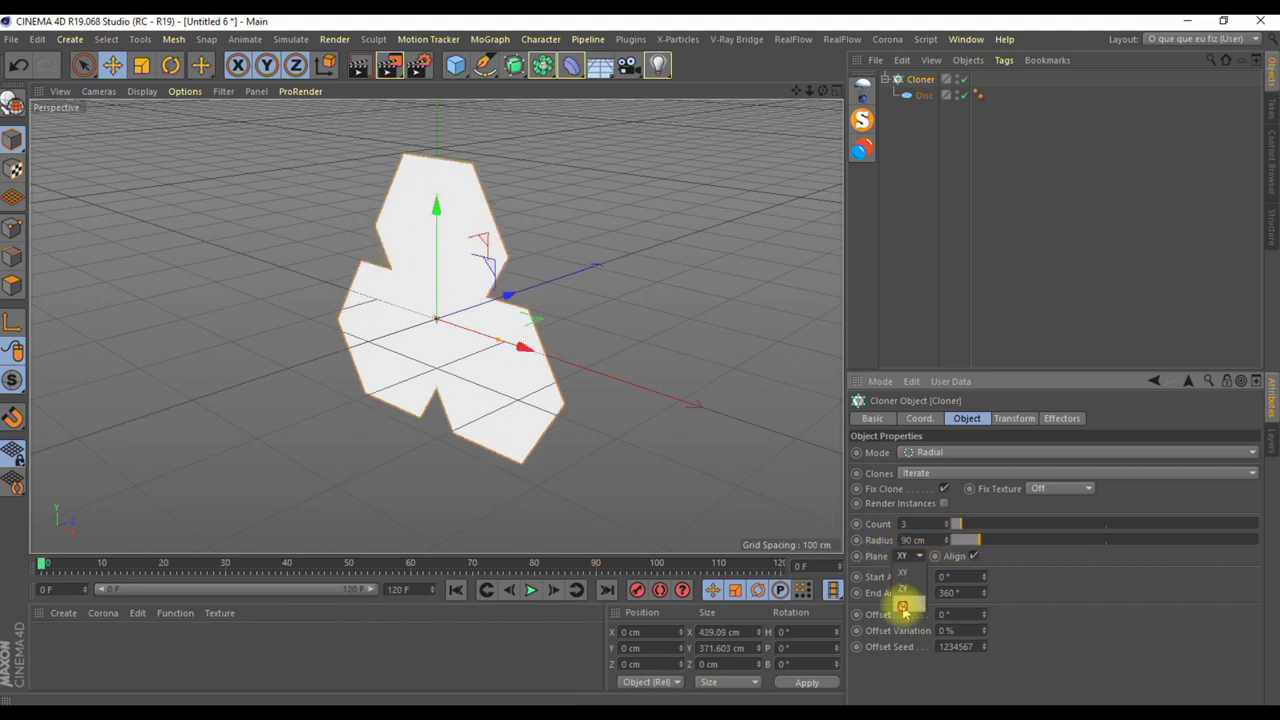
left_click(902, 604)
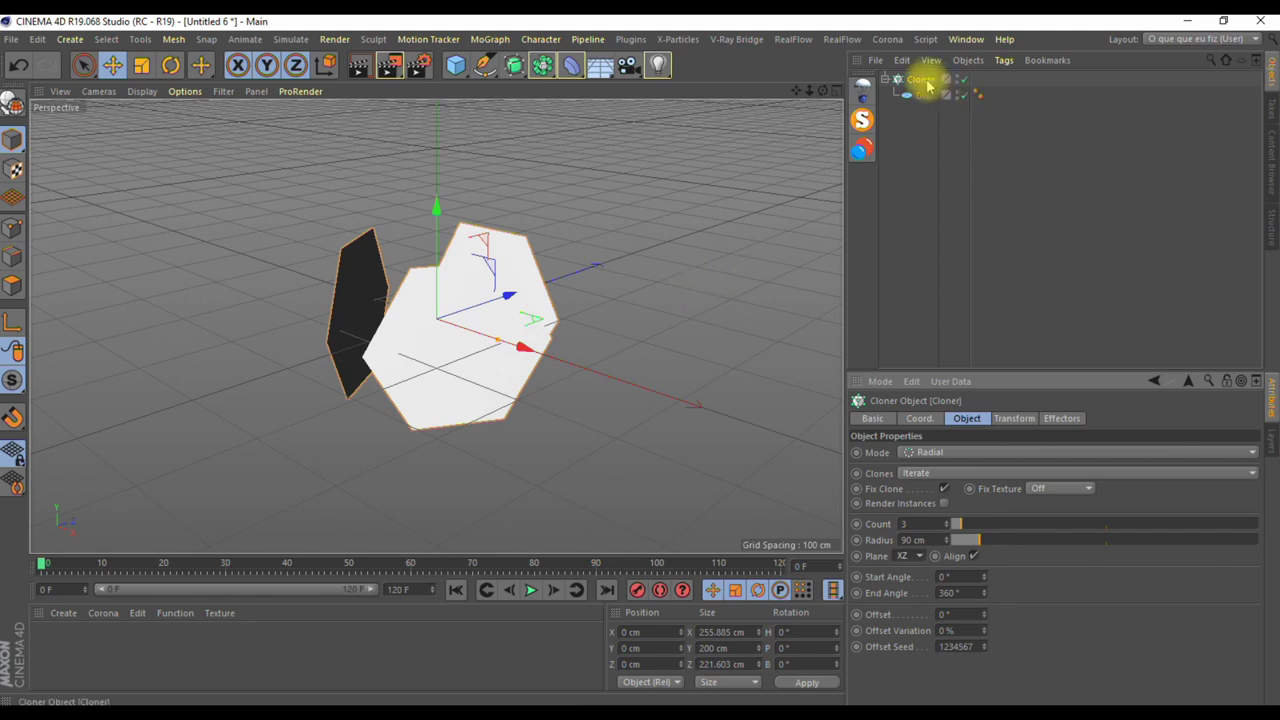
Make the cloner editable, move its three discs out, and delete the empty cloner.
key("c")
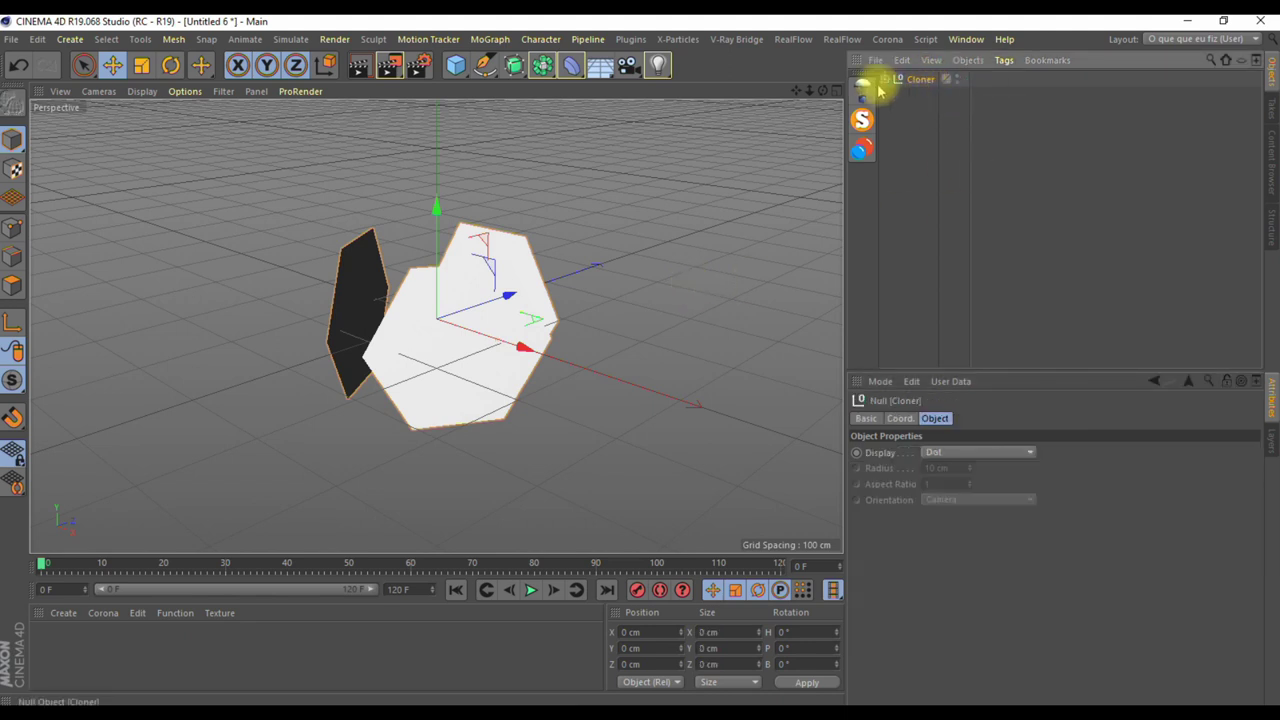
left_click(884, 79)
mouse_move(929, 163)
left_mouse_down()
mouse_move(933, 100)
mouse_move(920, 80)
left_mouse_up()
left_click(928, 128)
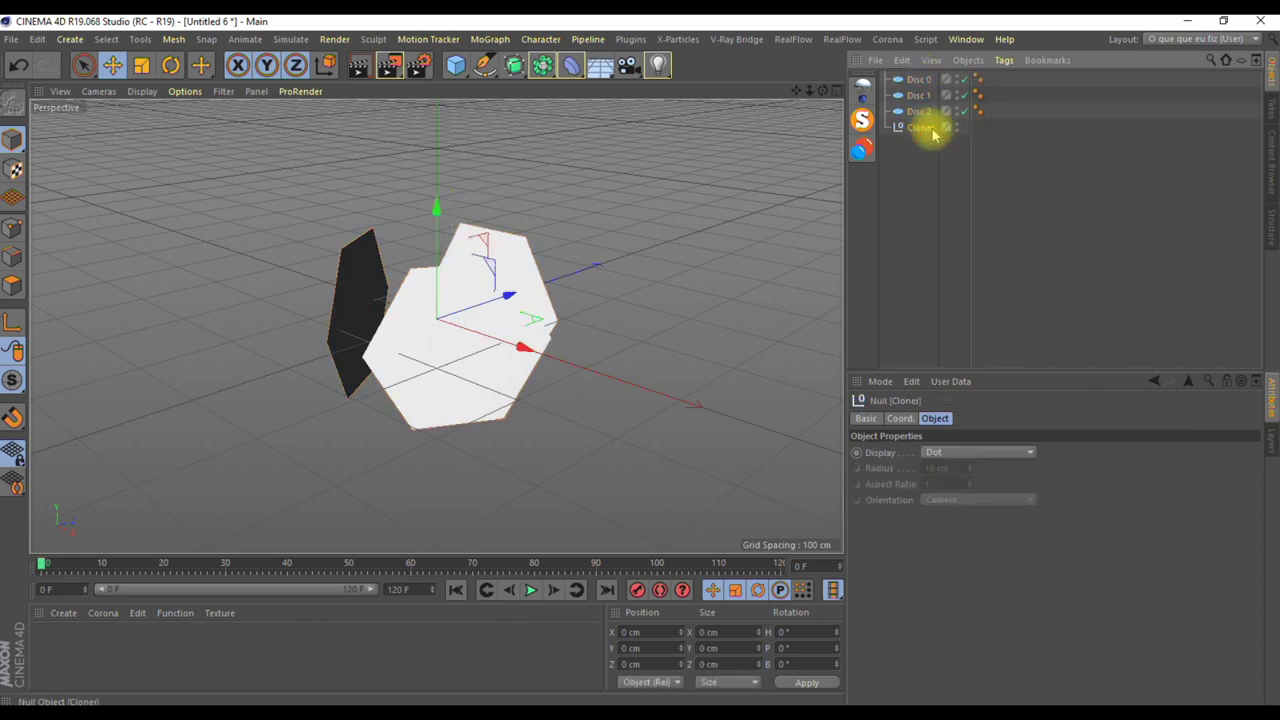
key("Delete")
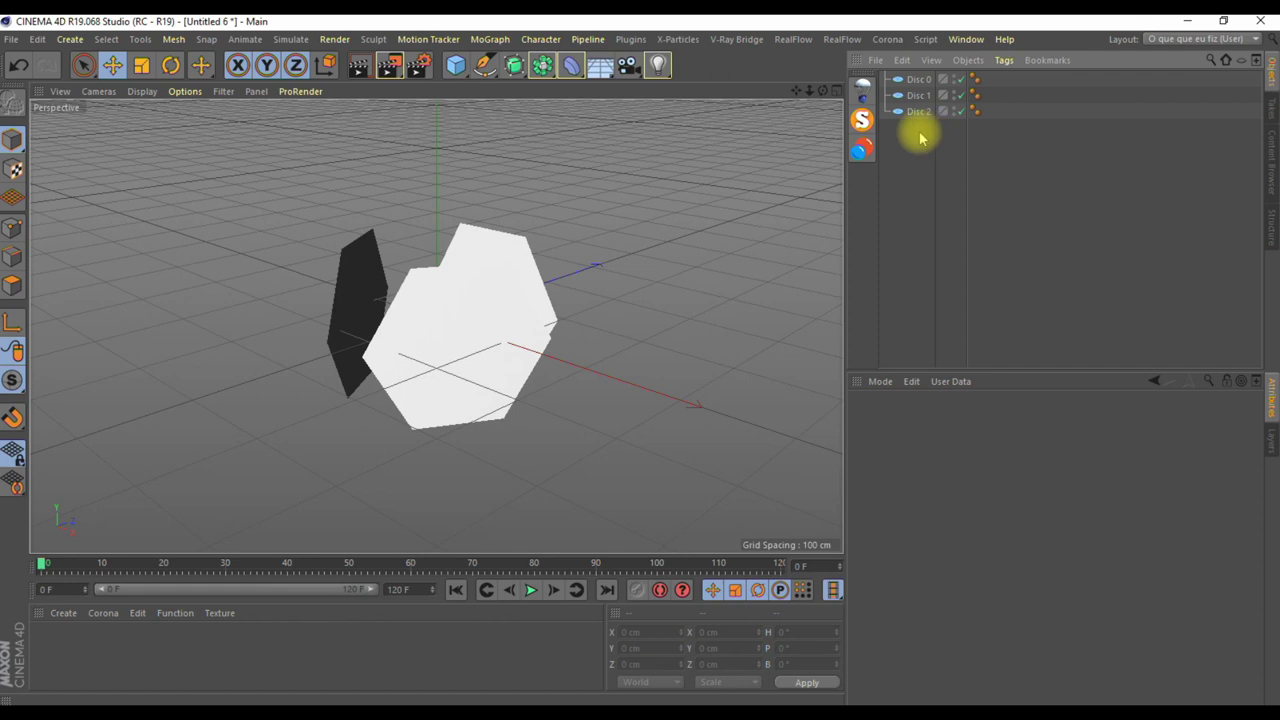
Merge all three discs into one object with Connect Objects + Delete.
left_click(918, 78)
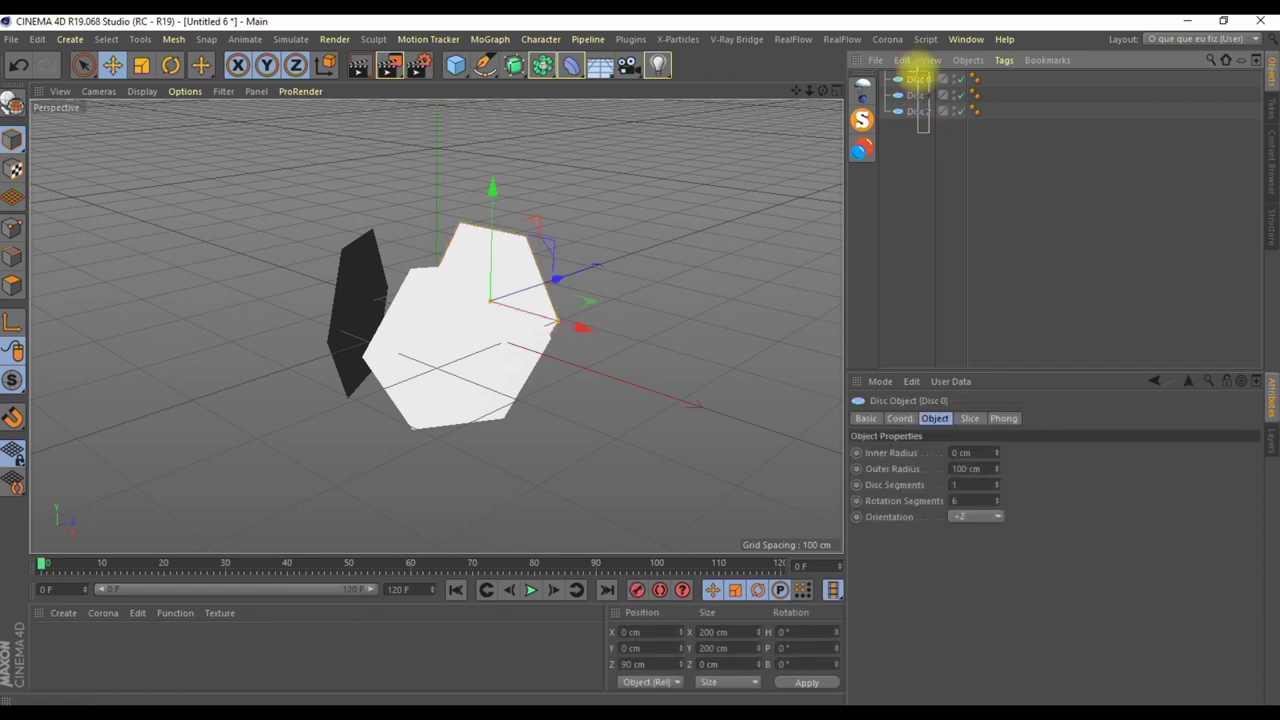
key("ctrl+a")
right_click(916, 78)
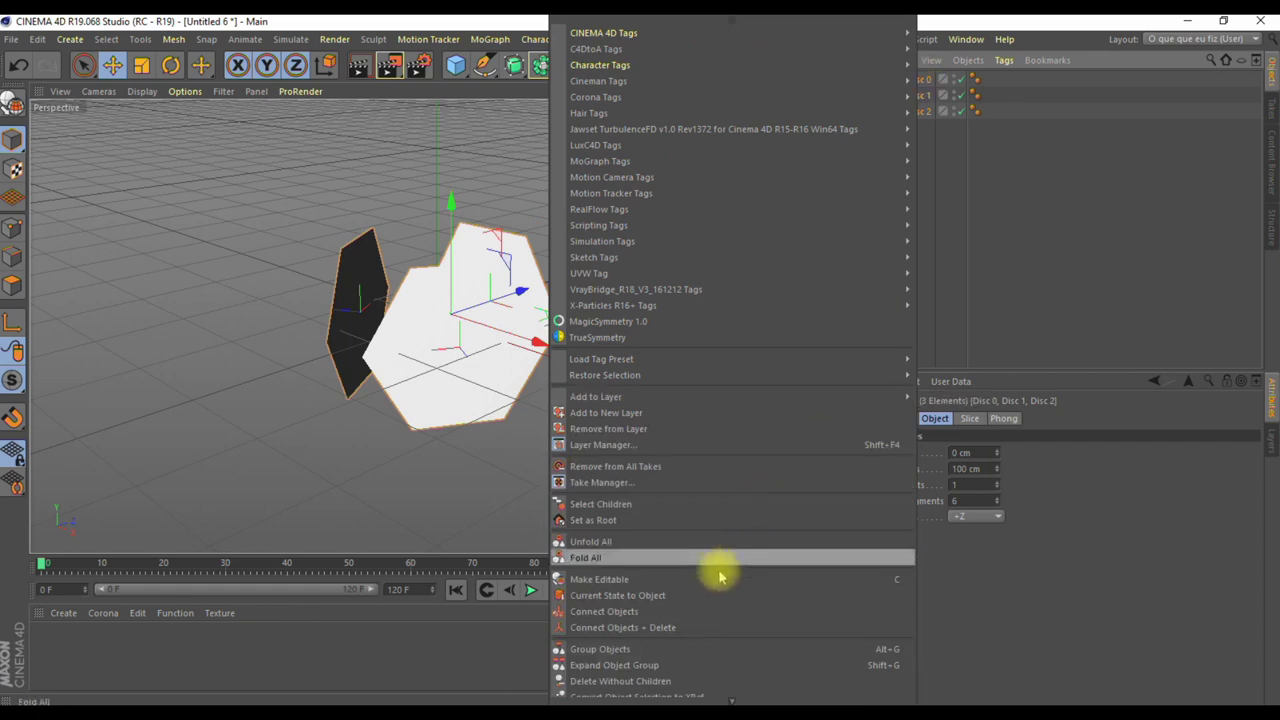
left_click(706, 630)
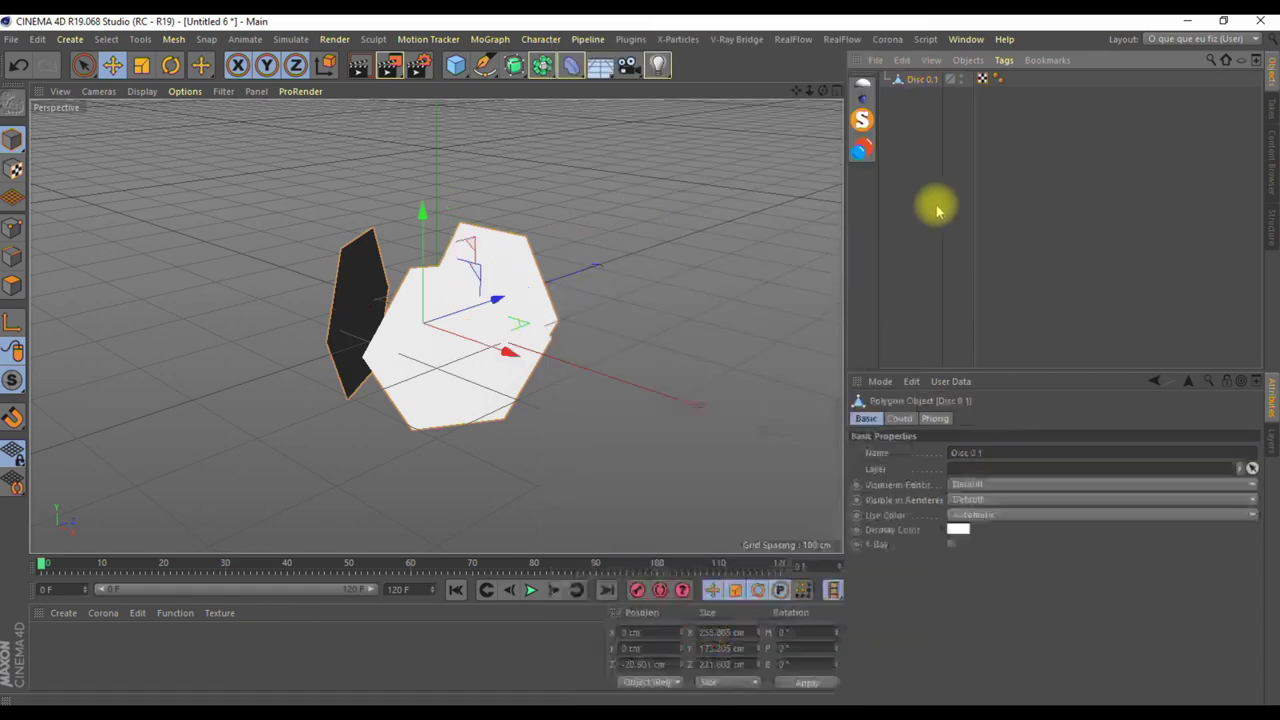
left_click(913, 160)
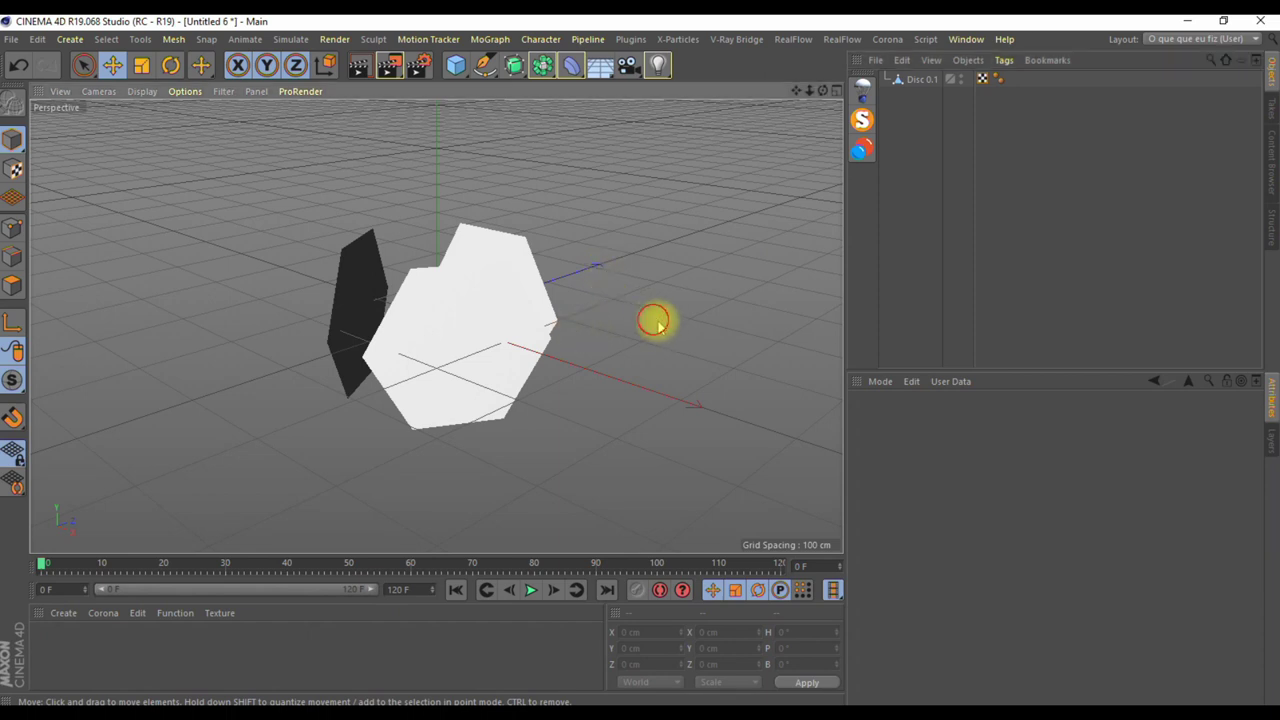
mouse_move(655, 320)
left_mouse_down("alt")
mouse_move(766, 329)
mouse_move(740, 294)
mouse_move(743, 371)
mouse_move(722, 388)
mouse_move(766, 386)
mouse_move(746, 366)
mouse_move(746, 309)
mouse_move(806, 322)
mouse_move(720, 306)
mouse_move(760, 309)
mouse_move(727, 318)
left_mouse_up("alt")
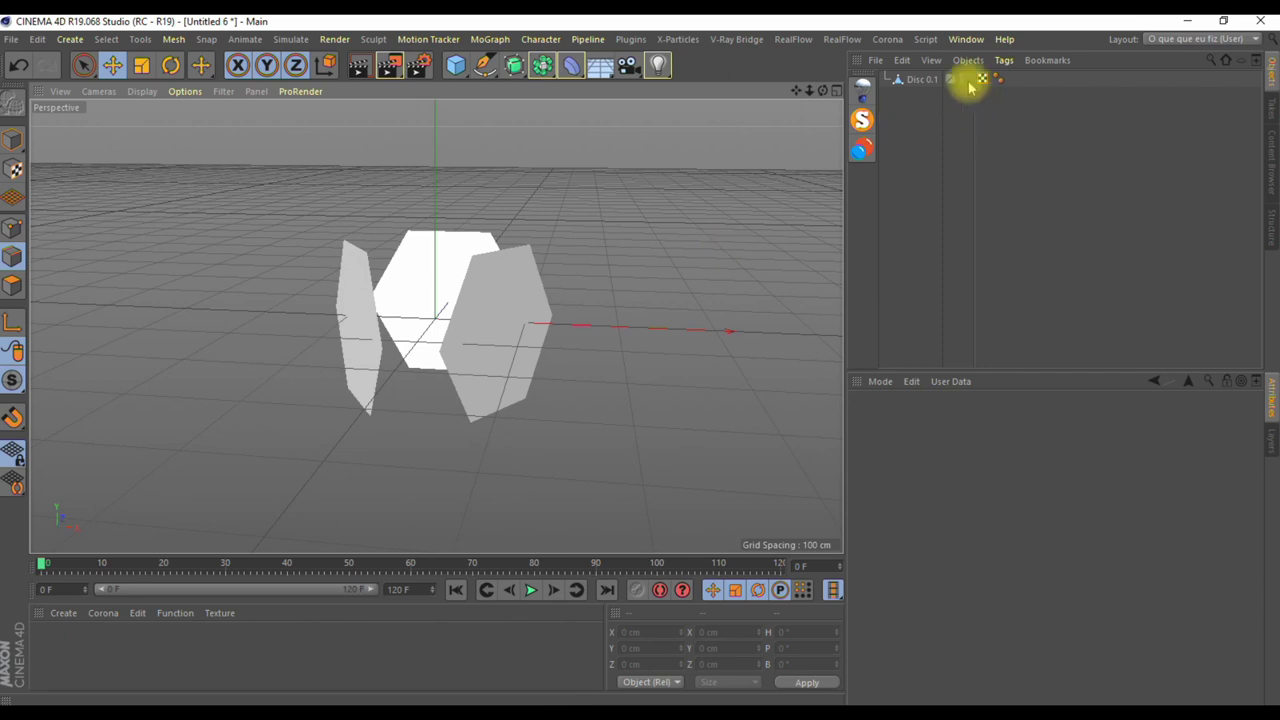
Bridge the front and lower edges between the Disc 0.1 panels with the Bridge tool.
left_click(926, 80)
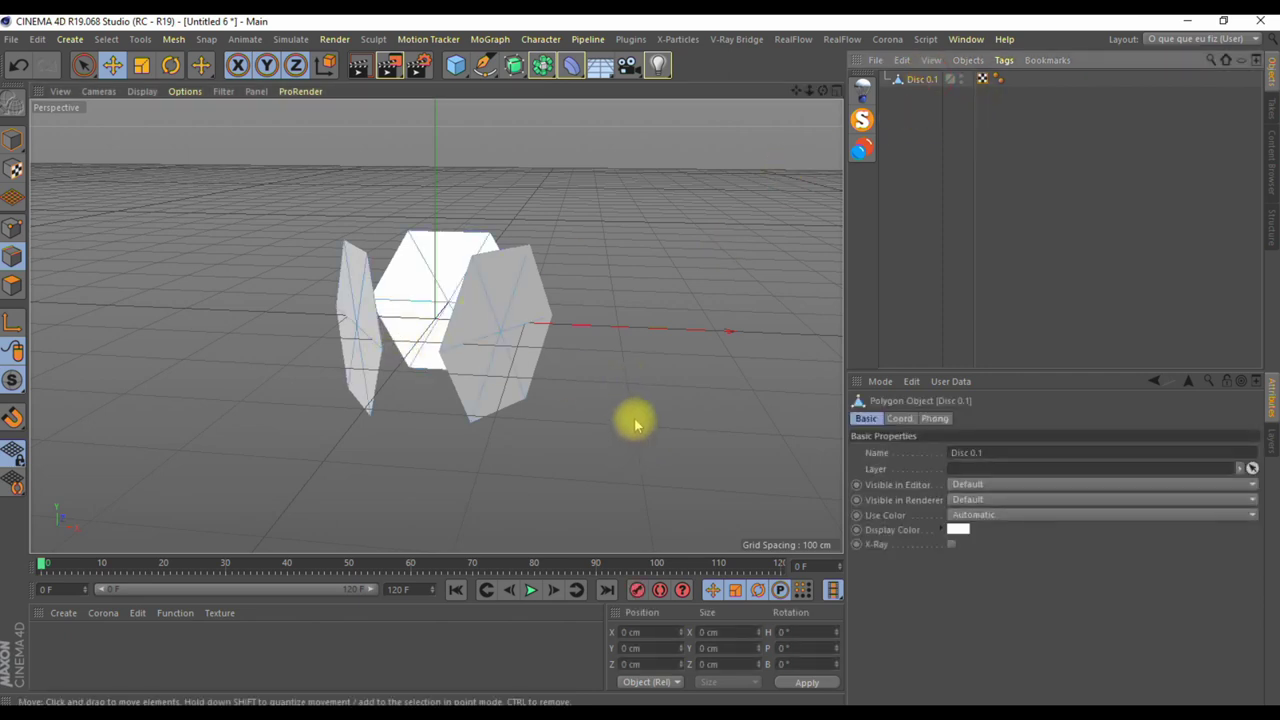
left_click_drag(634, 420, 682, 420, "alt")
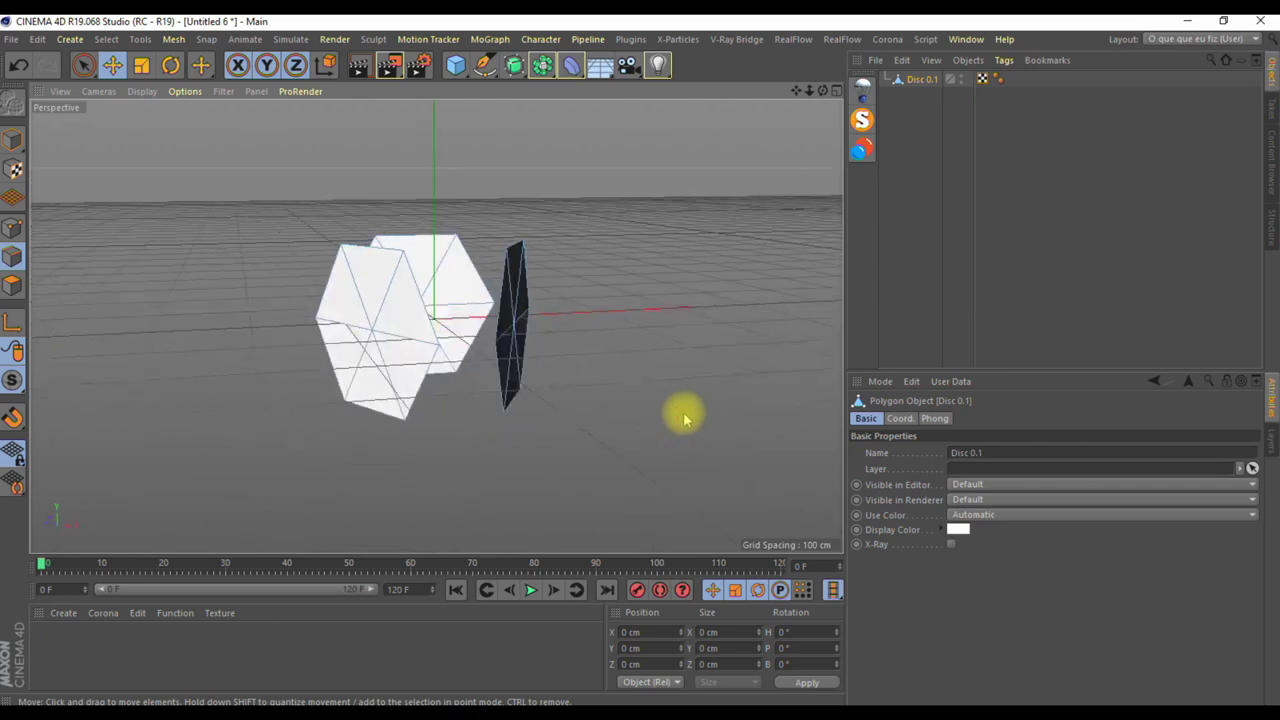
key("b")
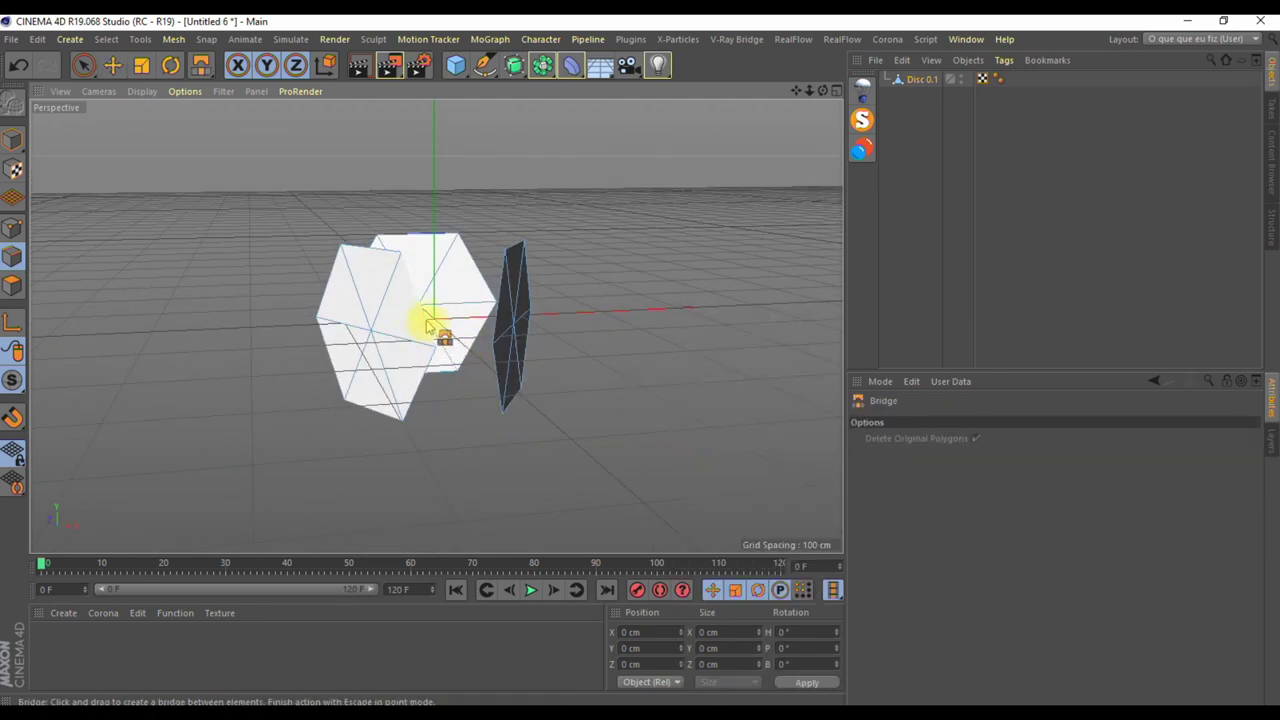
left_click_drag(428, 323, 505, 318)
left_click_drag(421, 400, 503, 398)
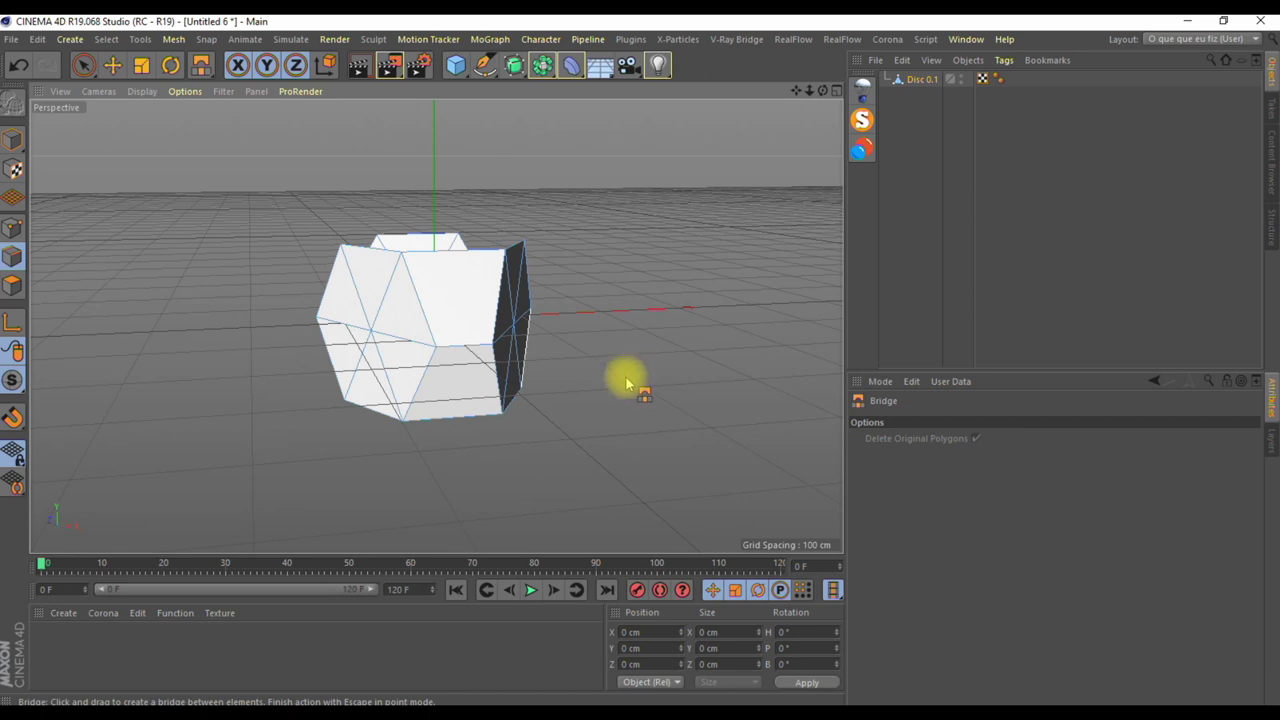
Bridge the remaining bottom gaps between the side panels, checking from several angles.
mouse_move(660, 340)
left_mouse_down("alt")
mouse_move(262, 347)
mouse_move(363, 329)
left_mouse_up("alt")
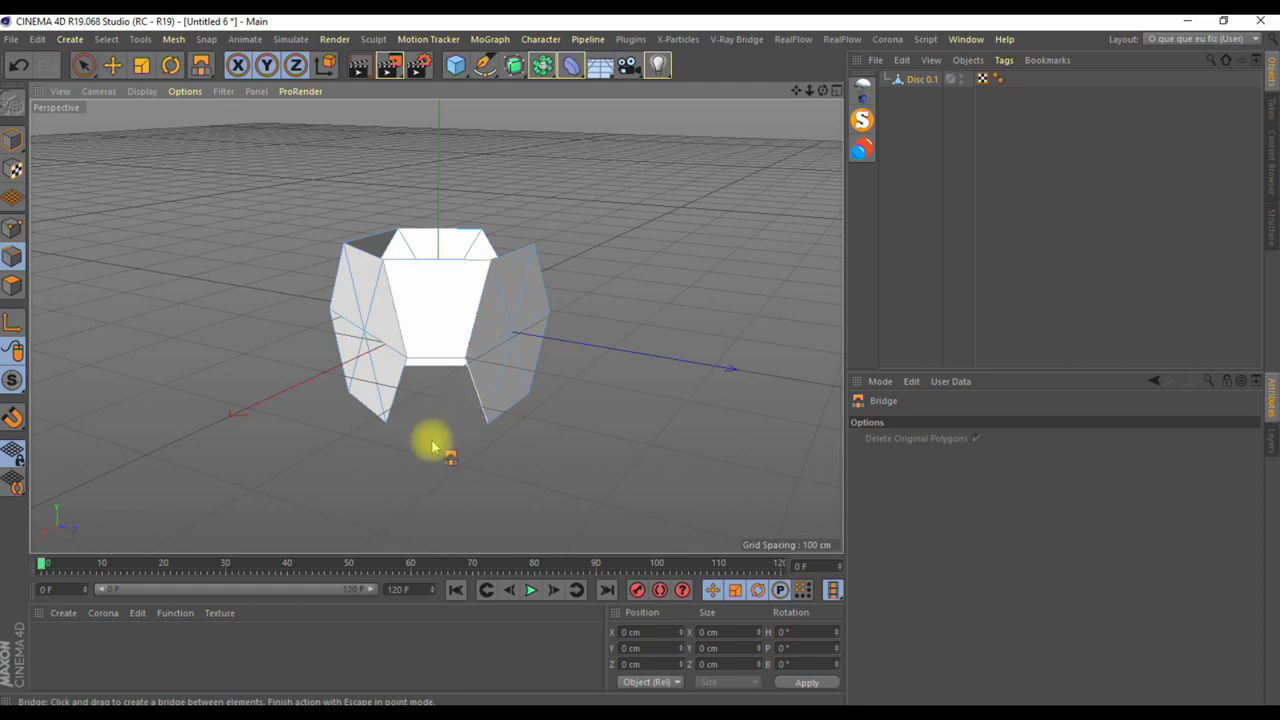
left_click_drag(408, 406, 487, 408)
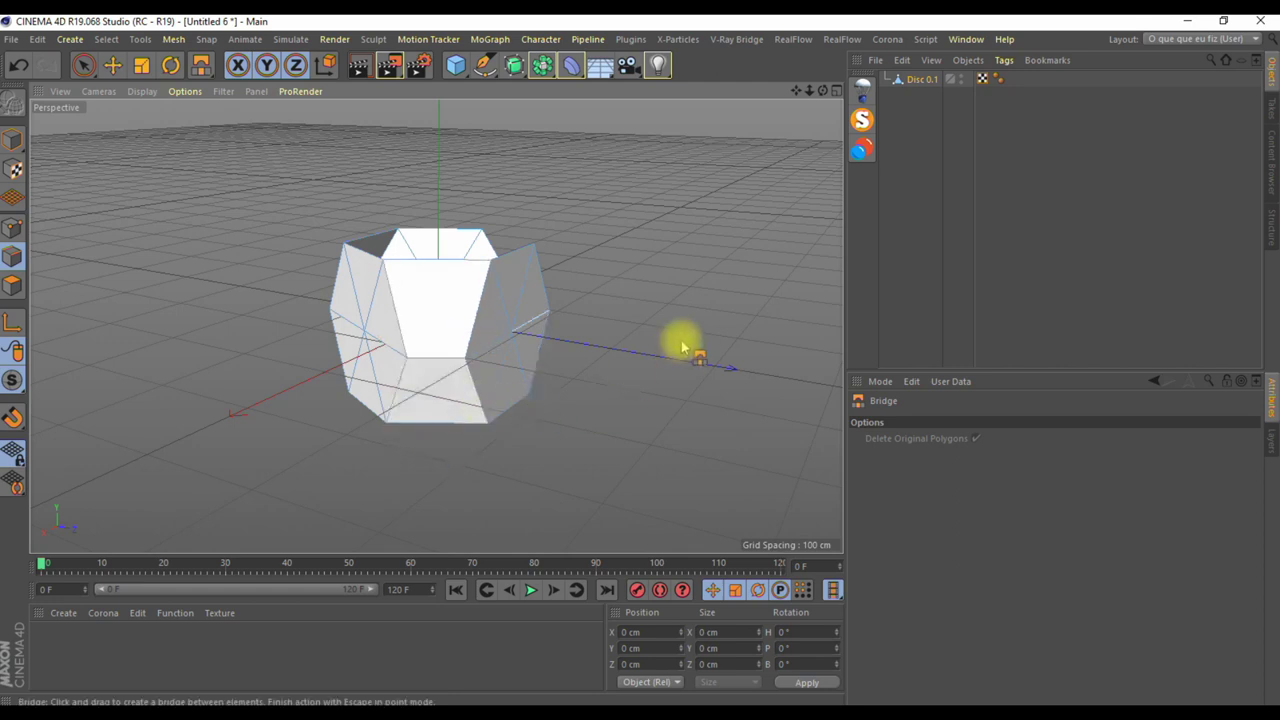
mouse_move(686, 343)
left_mouse_down("alt")
mouse_move(651, 354)
mouse_move(370, 348)
mouse_move(477, 343)
left_mouse_up("alt")
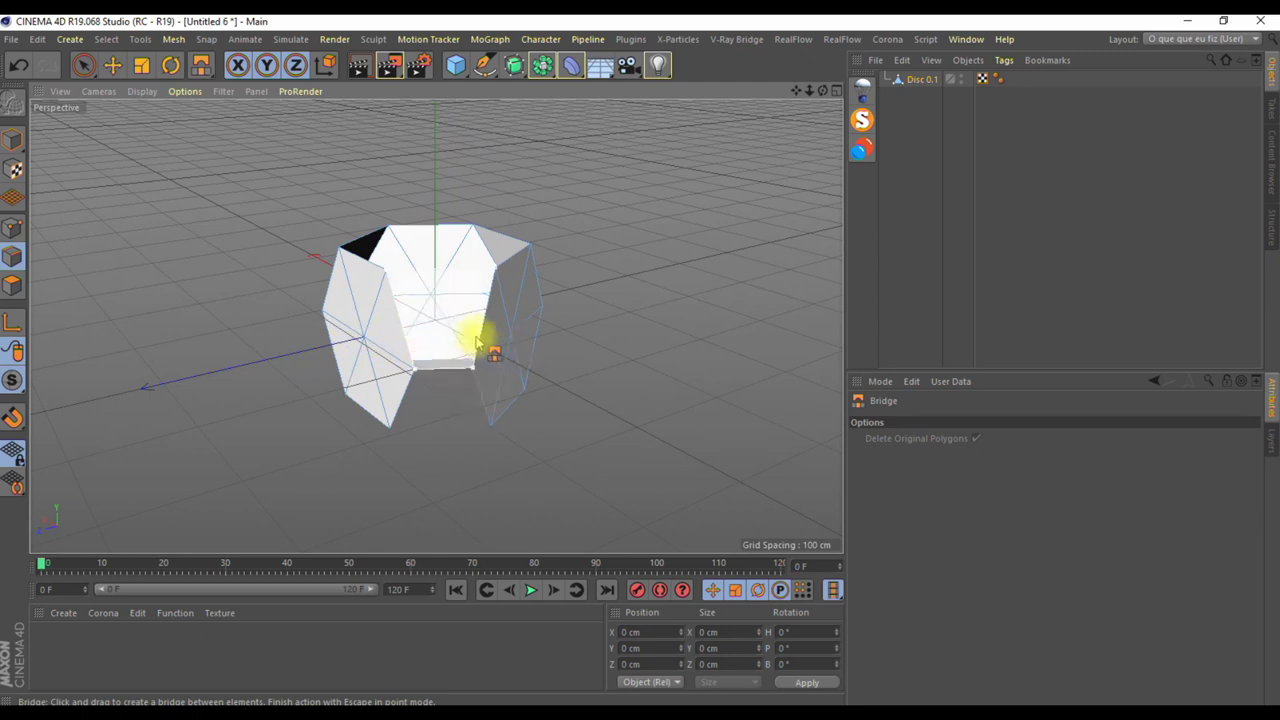
left_click_drag(408, 408, 455, 410)
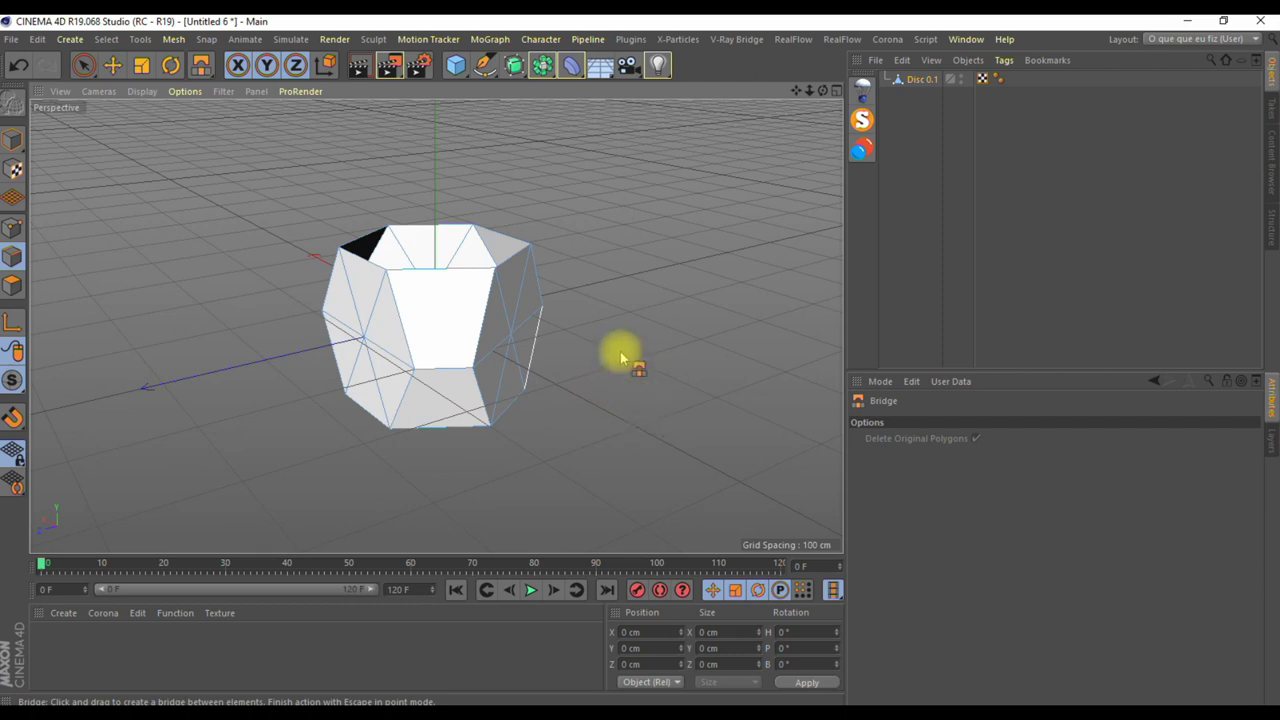
left_click_drag(620, 354, 737, 342, "alt")
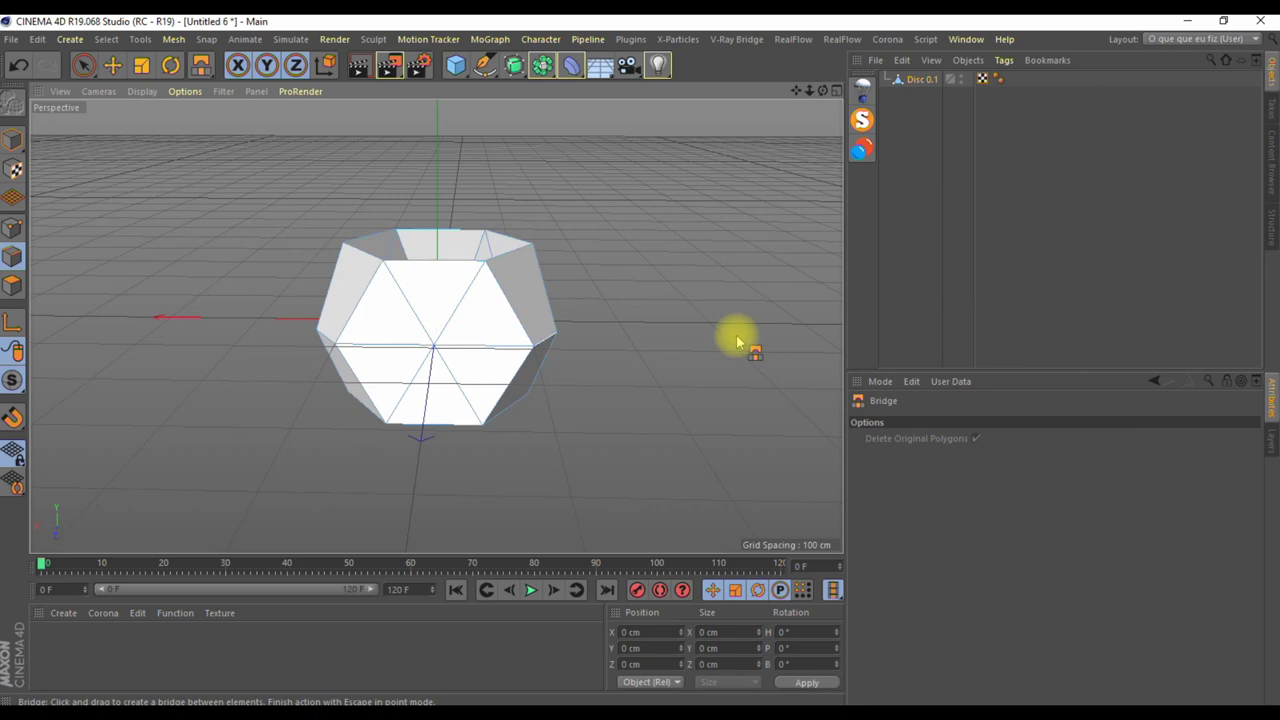
Enable Select Boundary Loop in Loop Selection and pick the top rim plus the inner loop.
key("e")
key("u")
key("l")
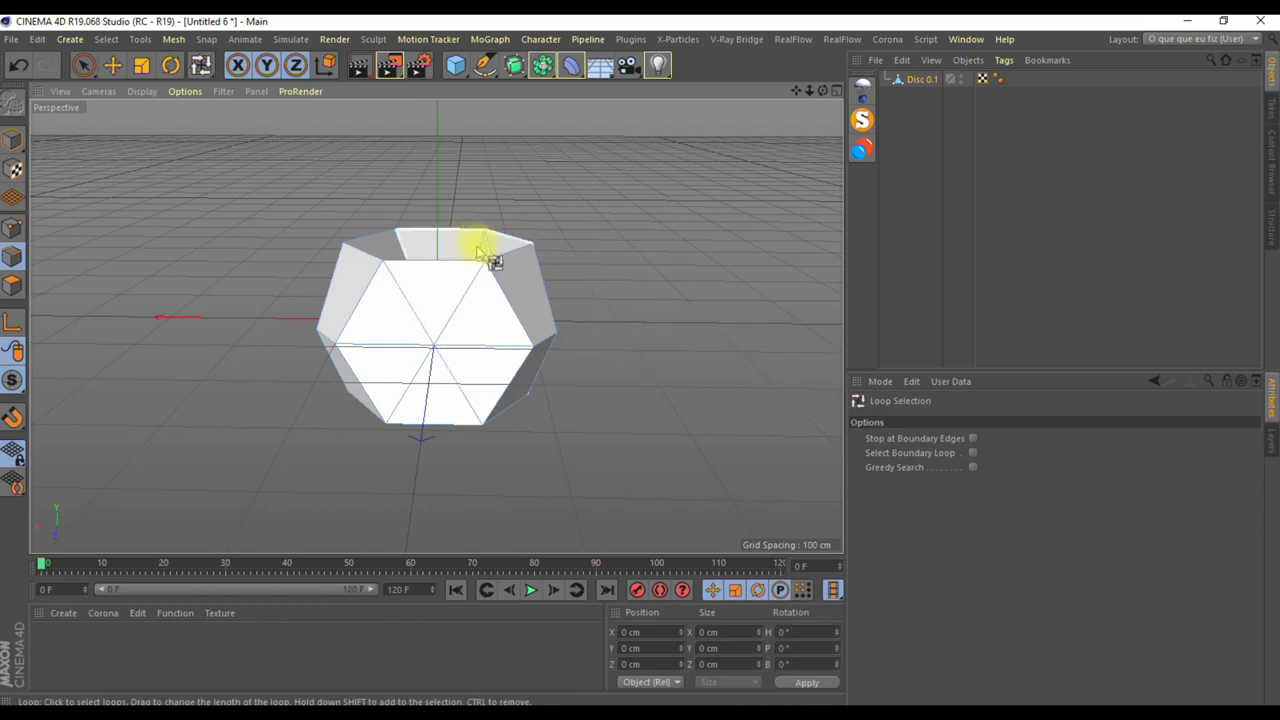
left_click(973, 453)
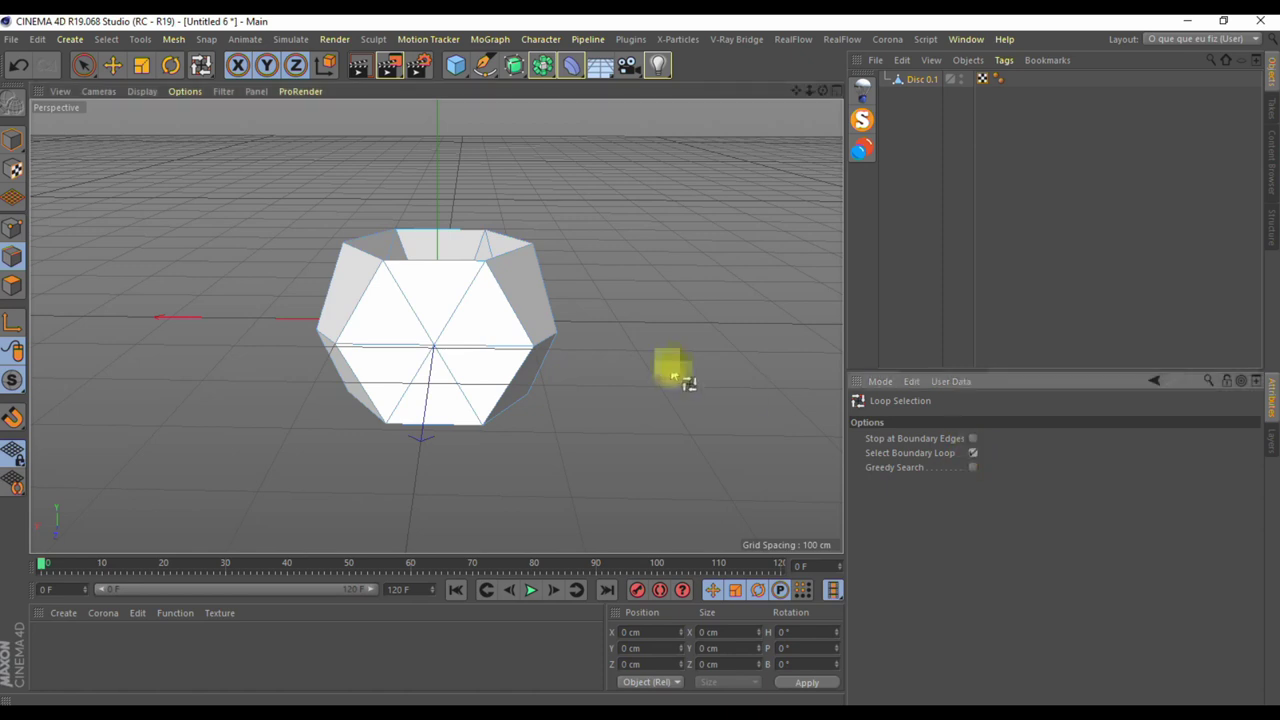
left_click(501, 261)
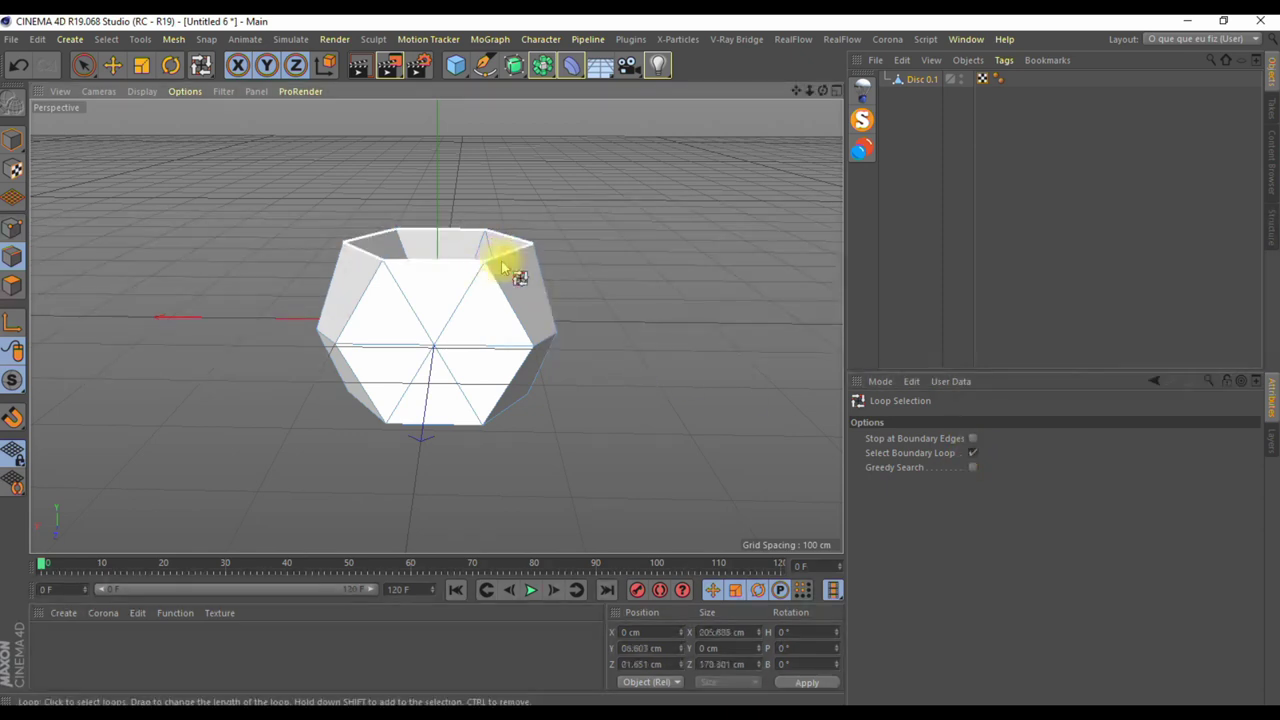
left_click_drag(676, 198, 689, 331, "alt")
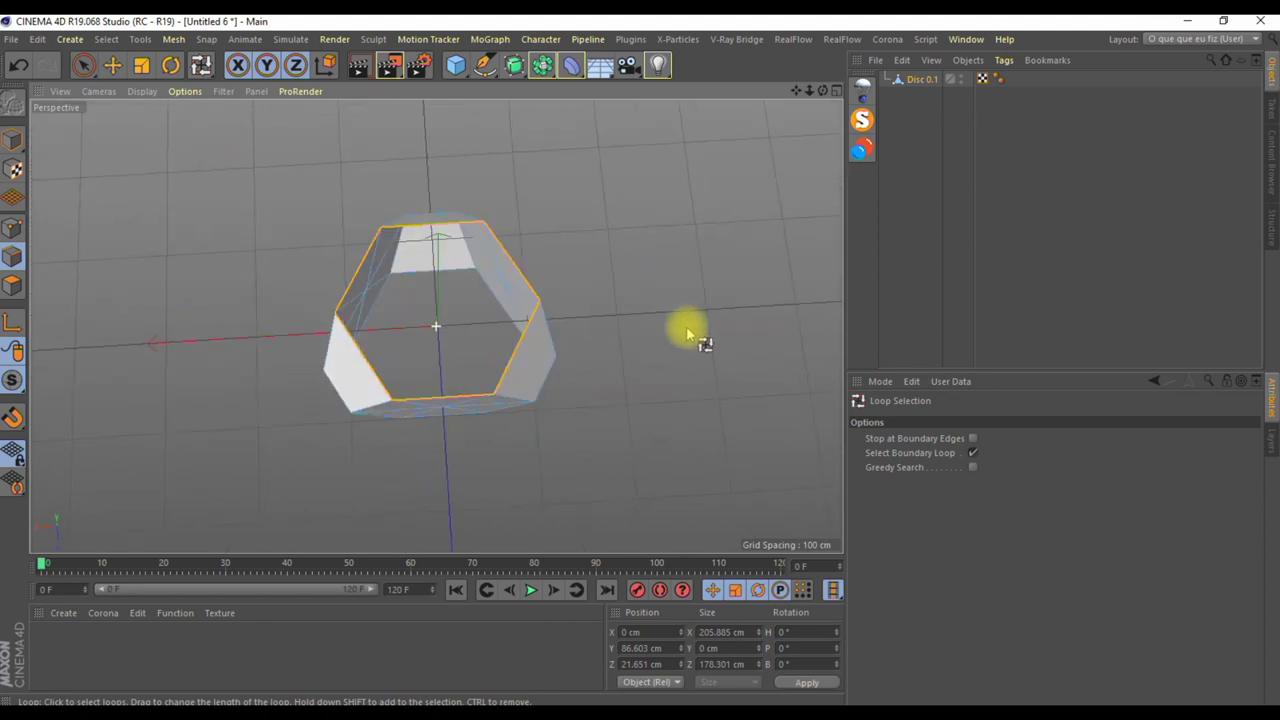
left_click(451, 272, "shift")
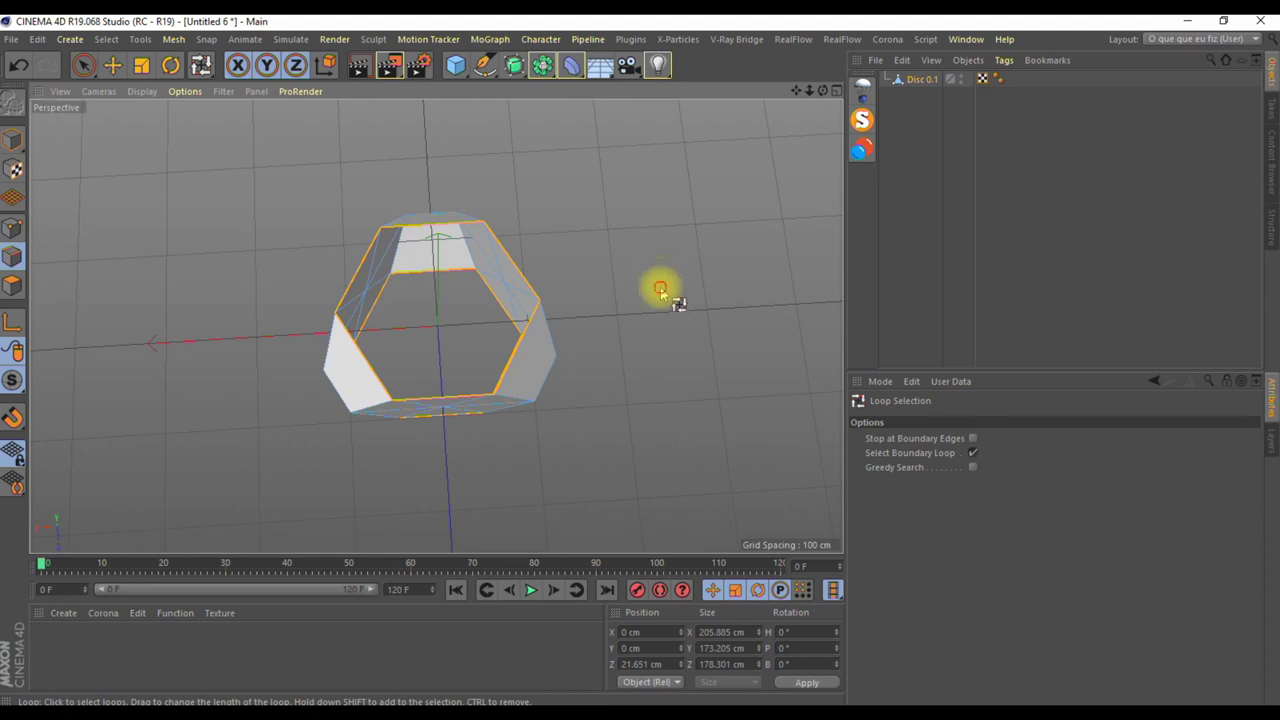
mouse_move(660, 286)
left_mouse_down("alt")
mouse_move(657, 197)
mouse_move(671, 160)
mouse_move(663, 220)
left_mouse_up("alt")
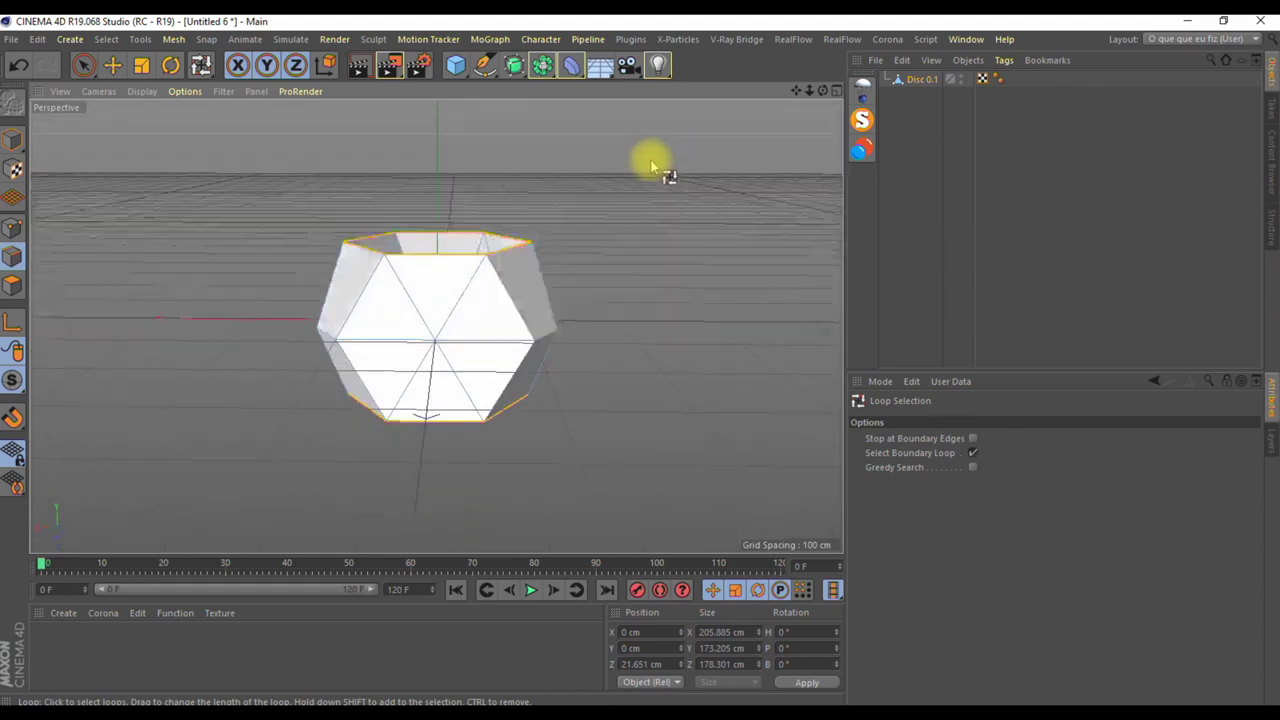
Scale the selected top loops inward on X and Z with the Y axis locked.
key("t")
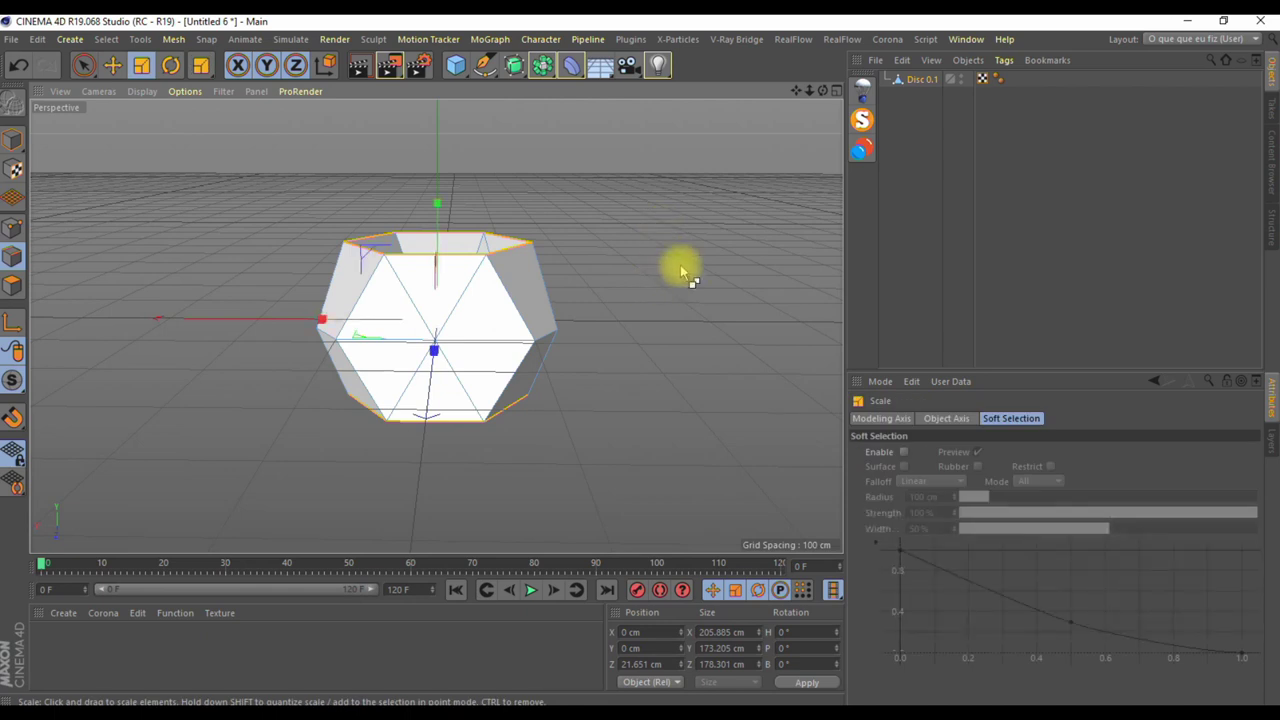
left_click_drag(697, 263, 658, 277)
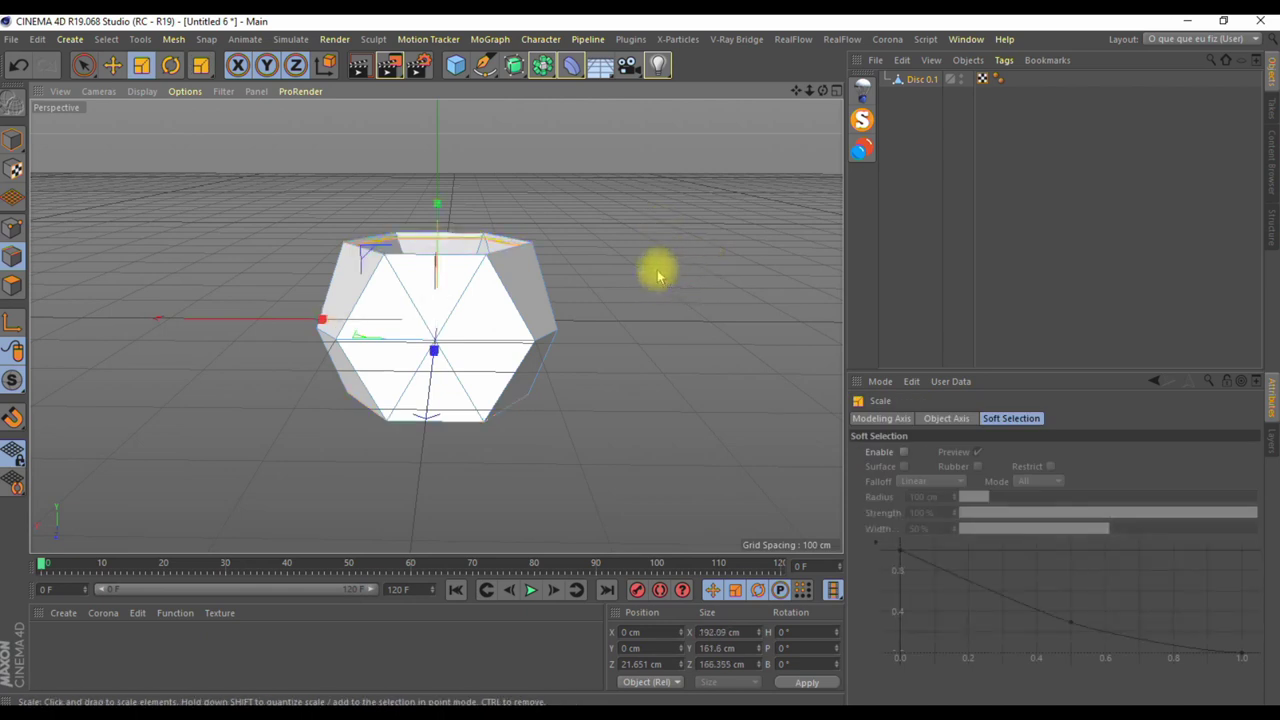
key("ctrl+z")
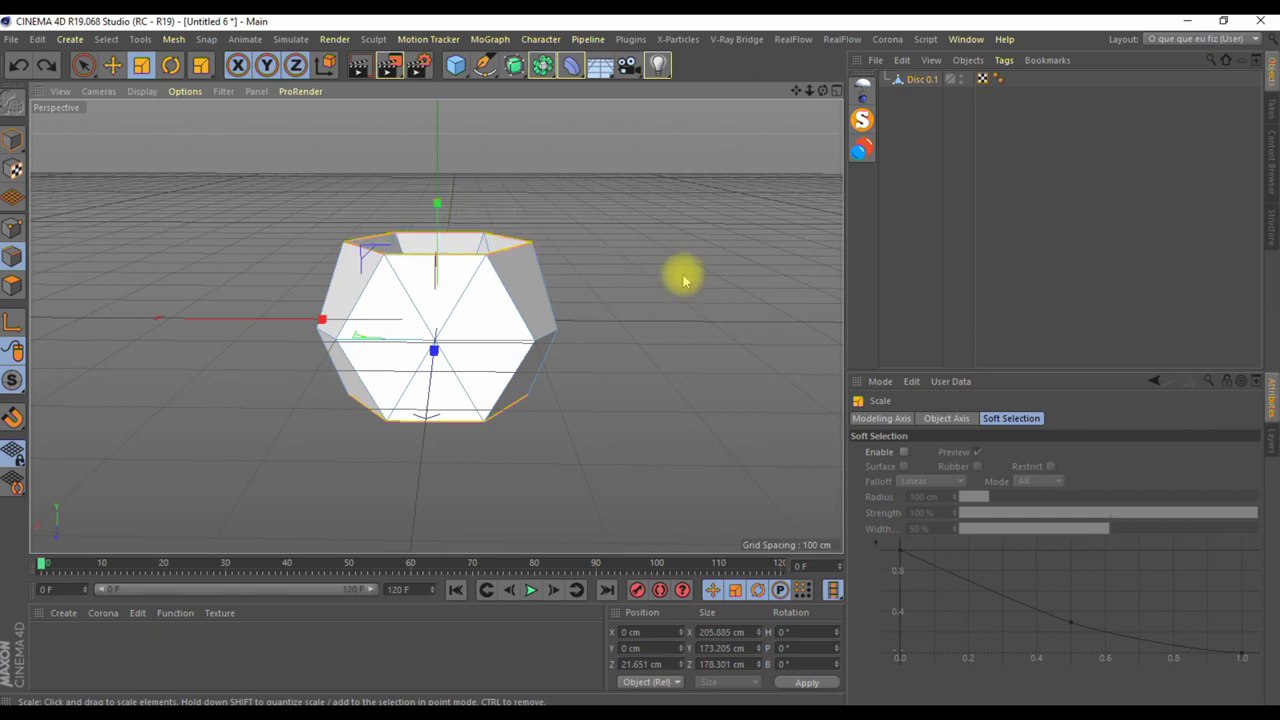
key("y")
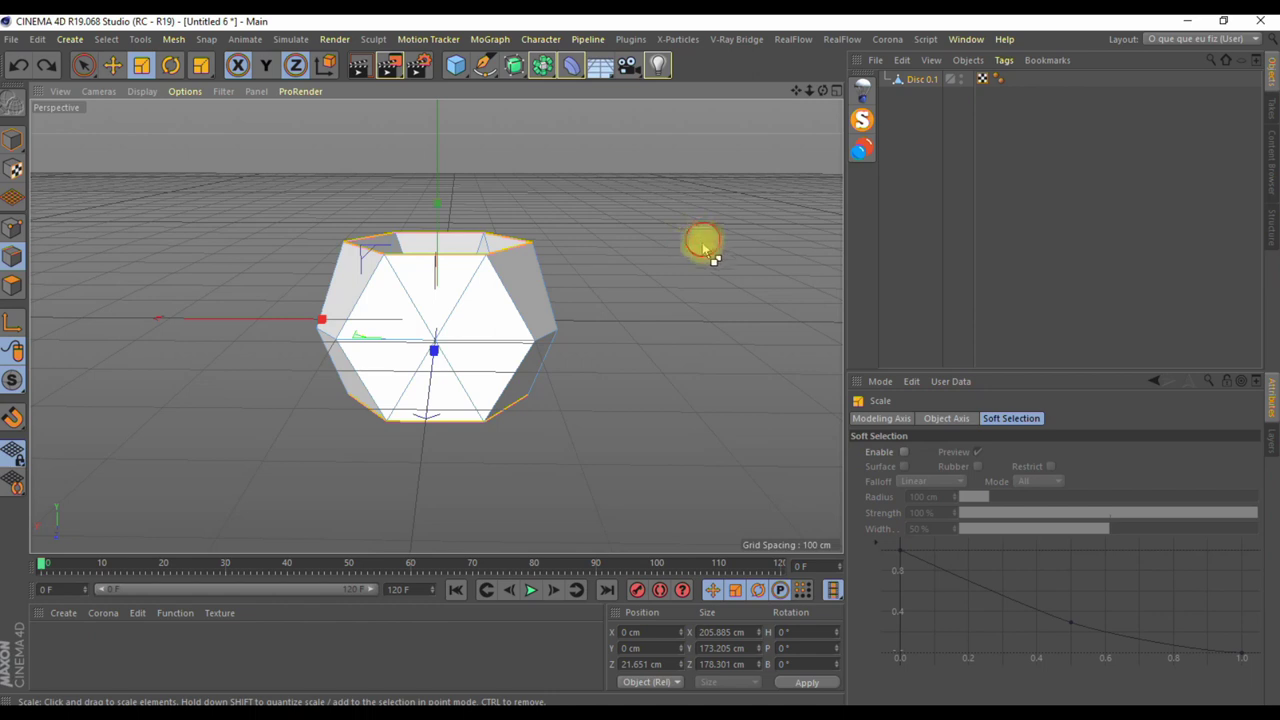
left_click_drag(702, 247, 466, 293)
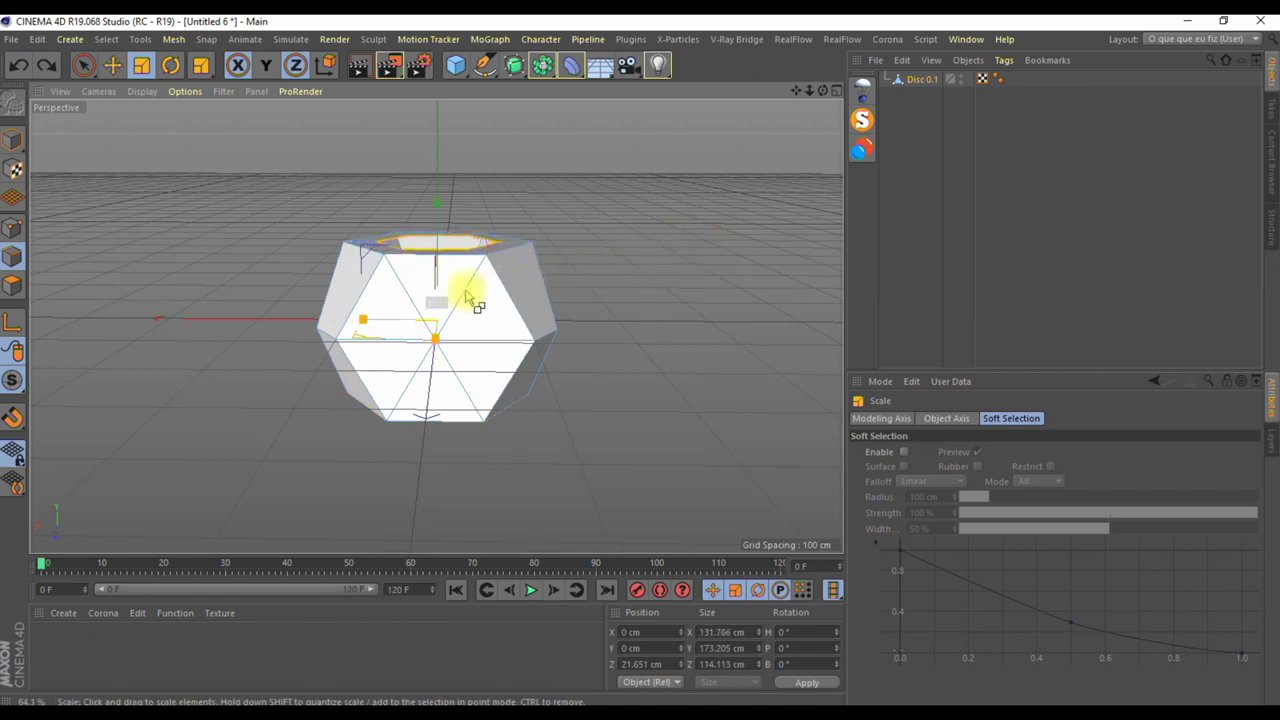
left_click_drag(466, 293, 716, 256)
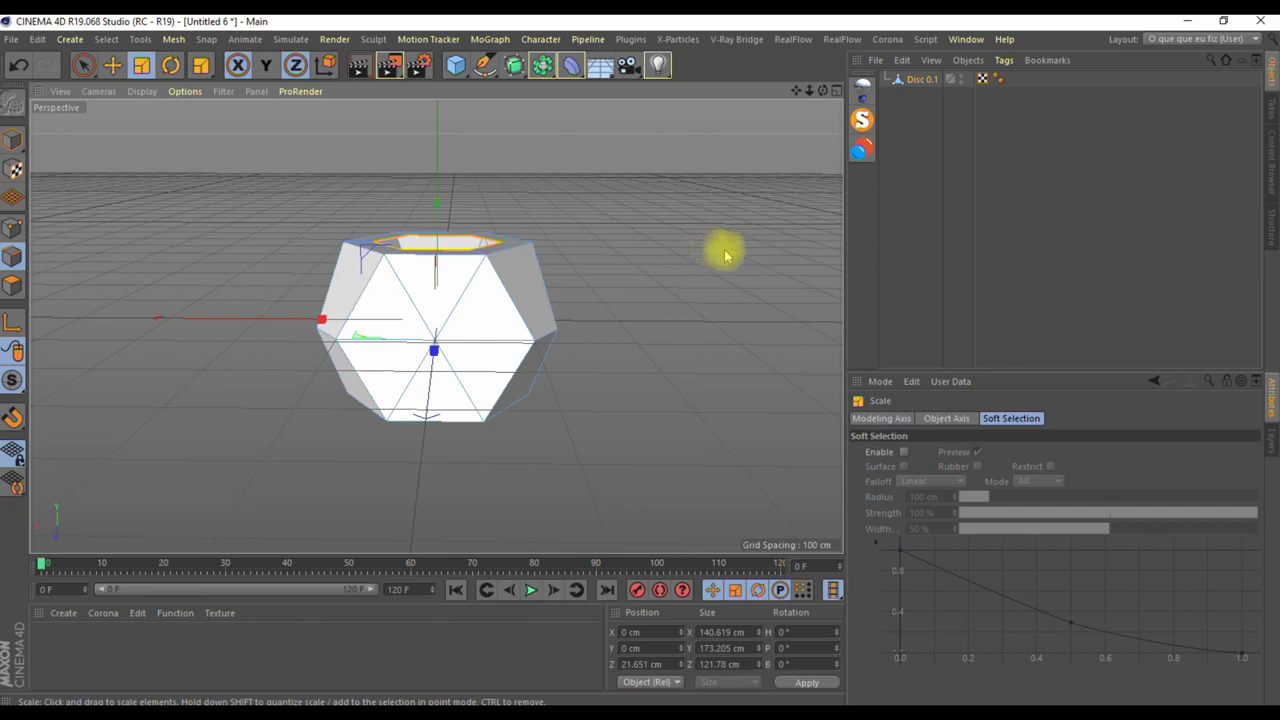
mouse_move(734, 266)
left_mouse_down()
mouse_move(645, 277)
mouse_move(716, 268)
mouse_move(686, 266)
left_mouse_up()
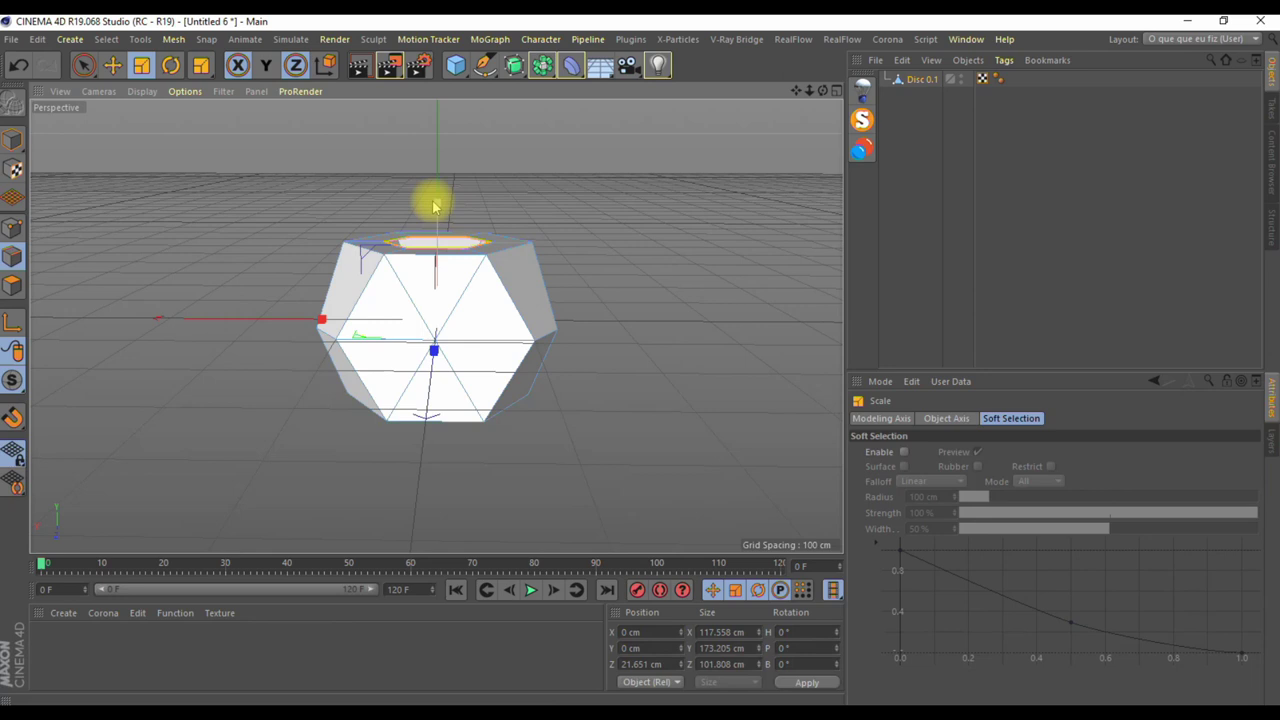
Fine-tune the loops' height and overall scale to about 140.6 × 173.2 × 121.8 cm.
key("y")
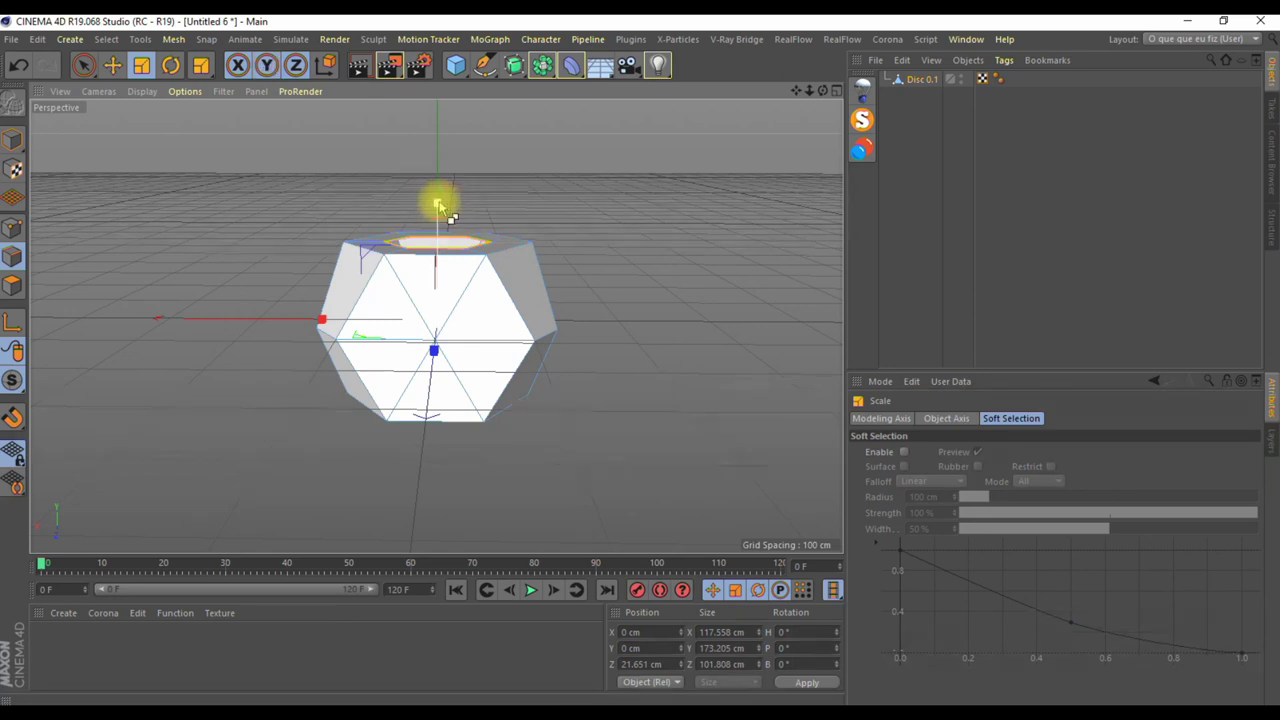
left_click_drag(439, 206, 441, 212)
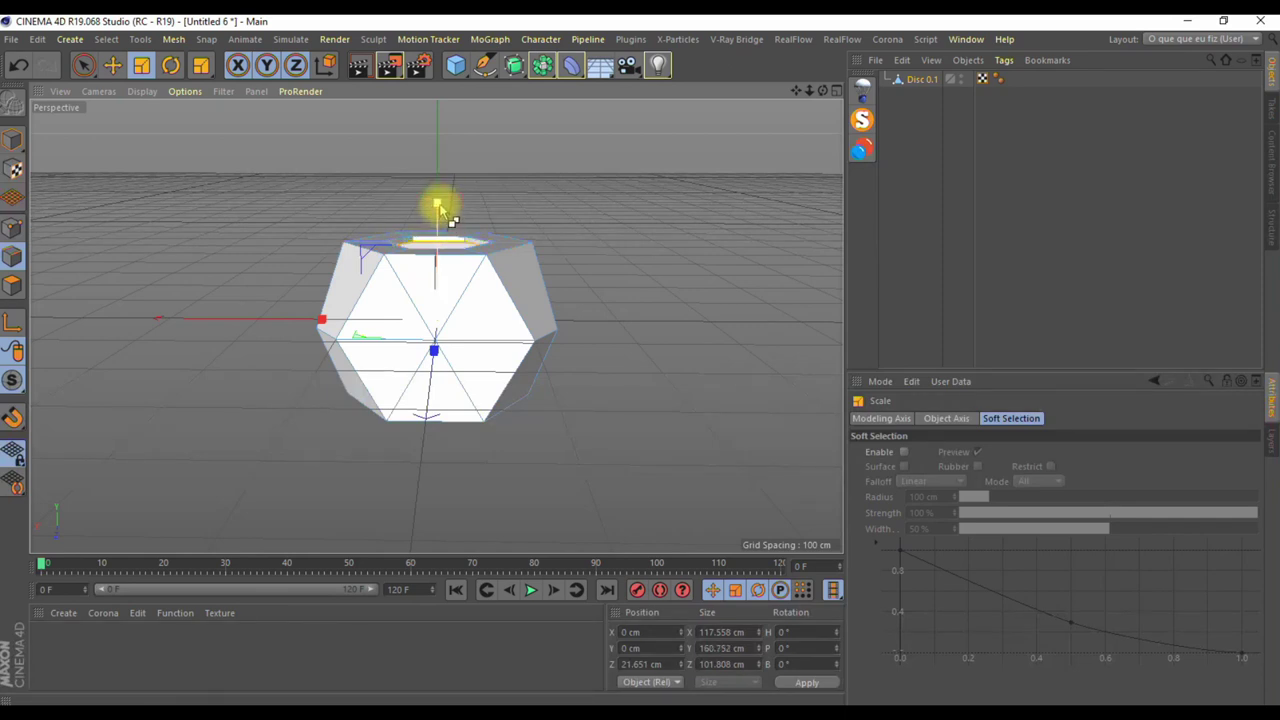
left_click_drag(440, 208, 441, 214)
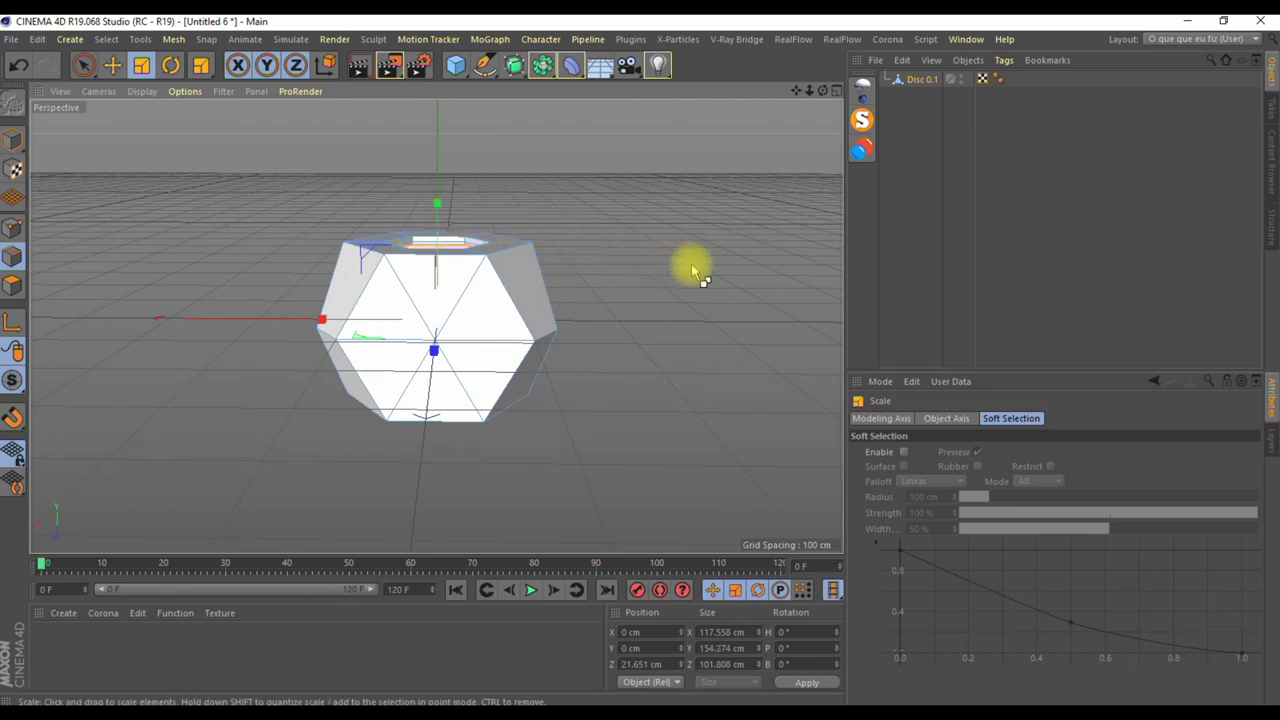
left_click_drag(693, 270, 683, 269)
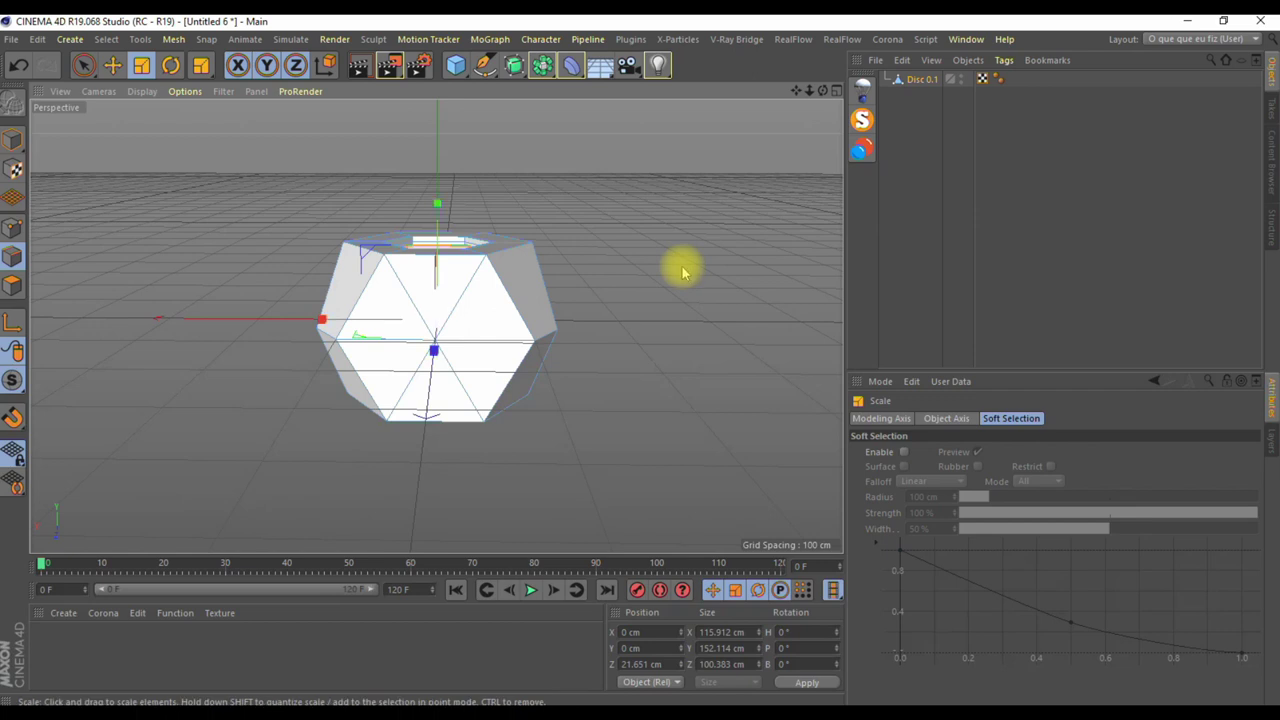
key("y")
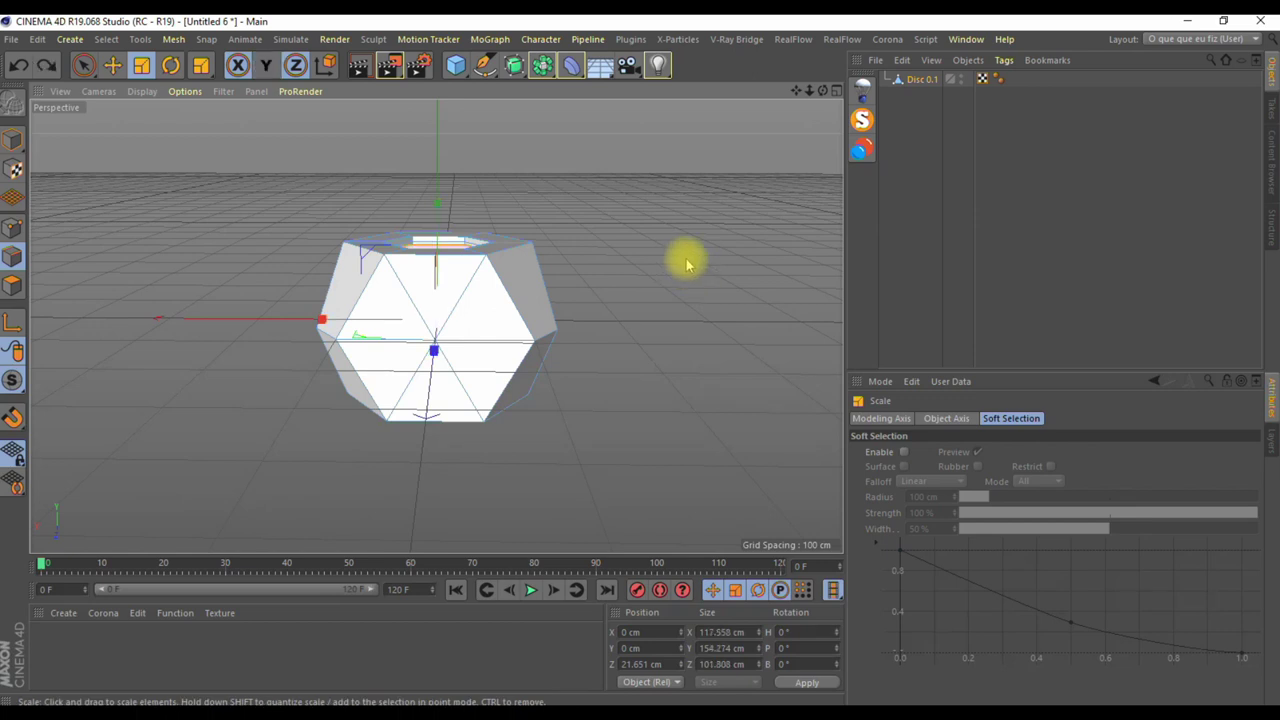
left_click_drag(670, 210, 673, 320, "alt")
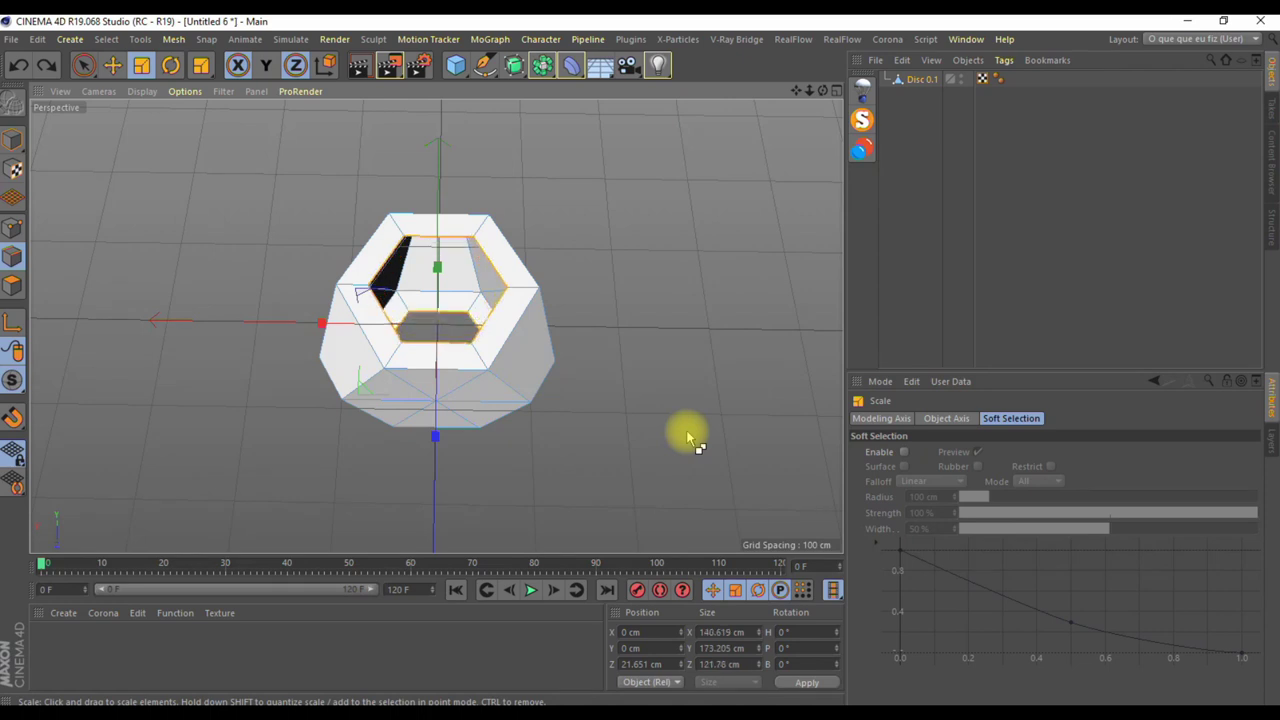
Resize the inner hexagonal loop and lower the top ring's height by scaling.
left_click_drag(609, 263, 697, 262)
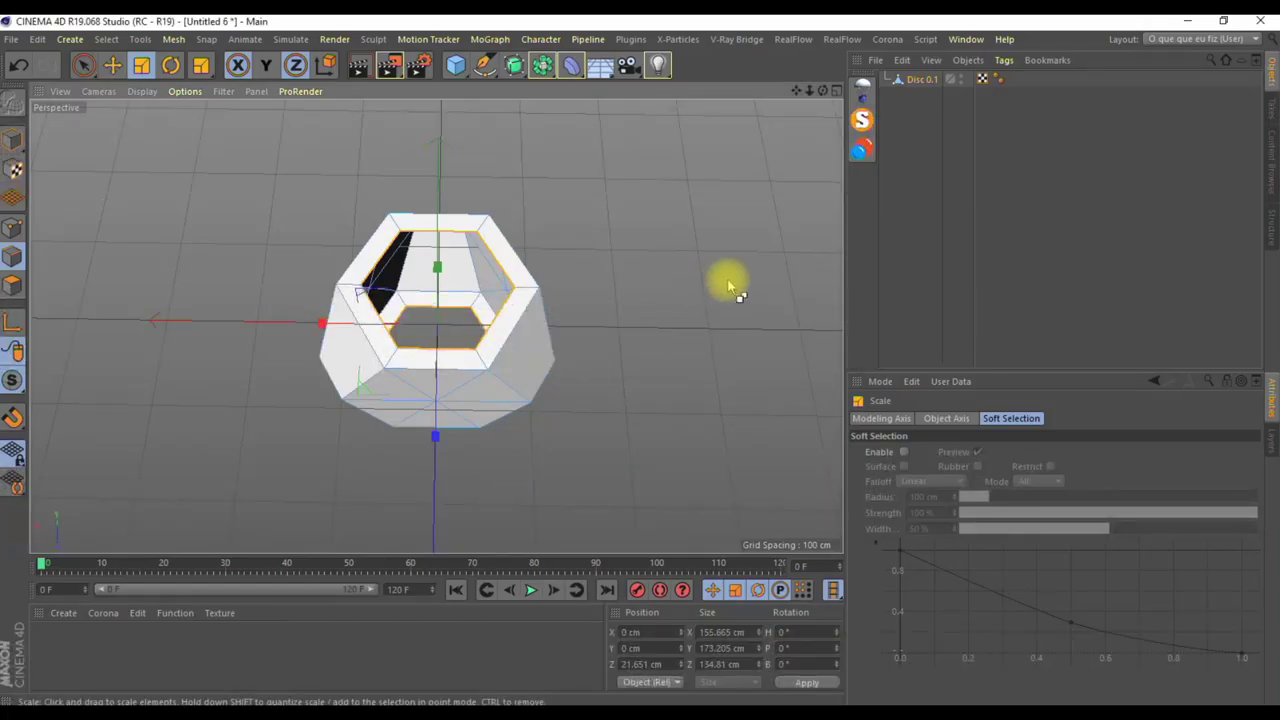
mouse_move(728, 289)
left_mouse_down()
mouse_move(688, 287)
mouse_move(714, 166)
mouse_move(734, 214)
left_mouse_up()
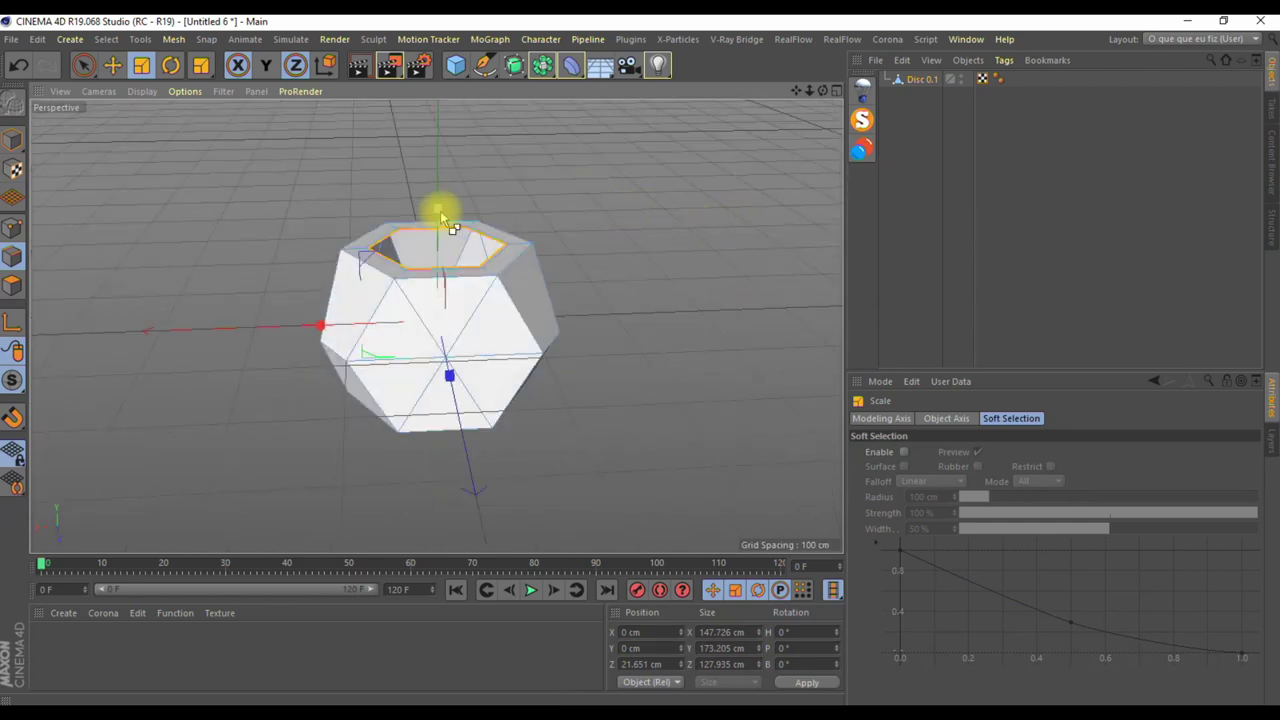
left_click_drag(440, 218, 440, 218)
left_click_drag(440, 218, 443, 230)
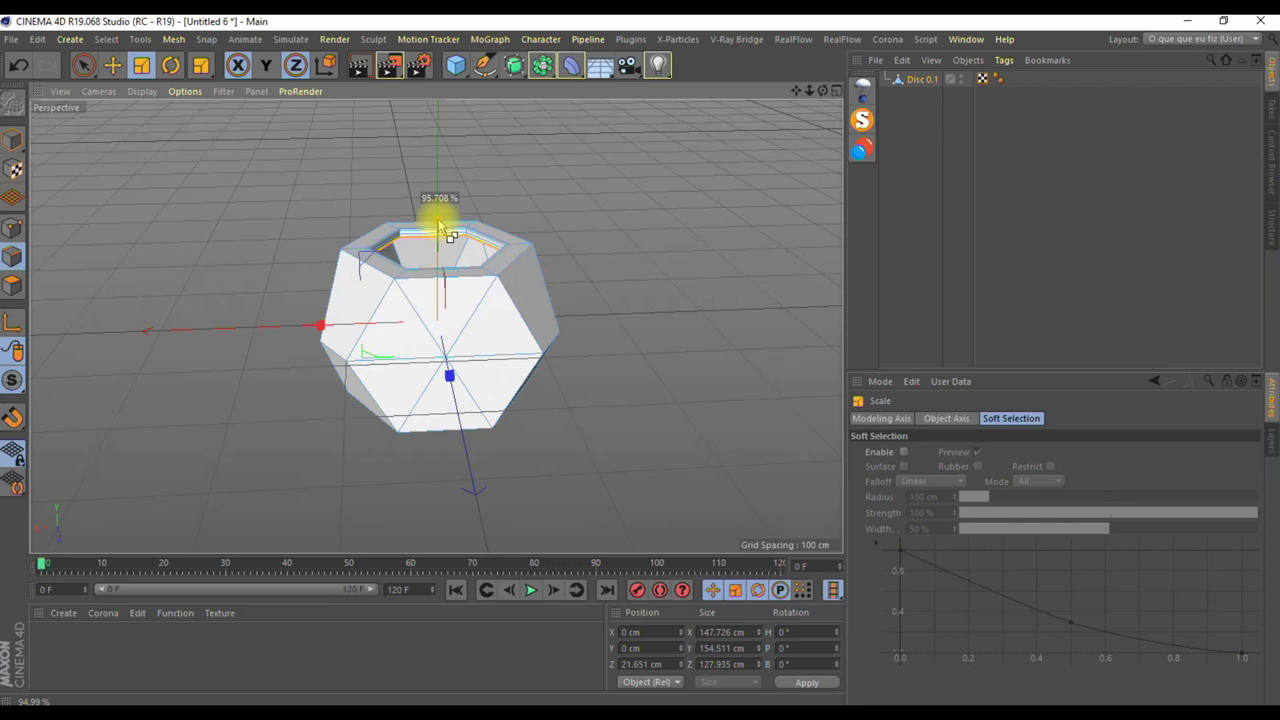
left_click_drag(440, 228, 440, 228)
Shrink the inner ring further and flatten it by setting Size Y to 0 cm.
scroll(500, 240, "up", 5)
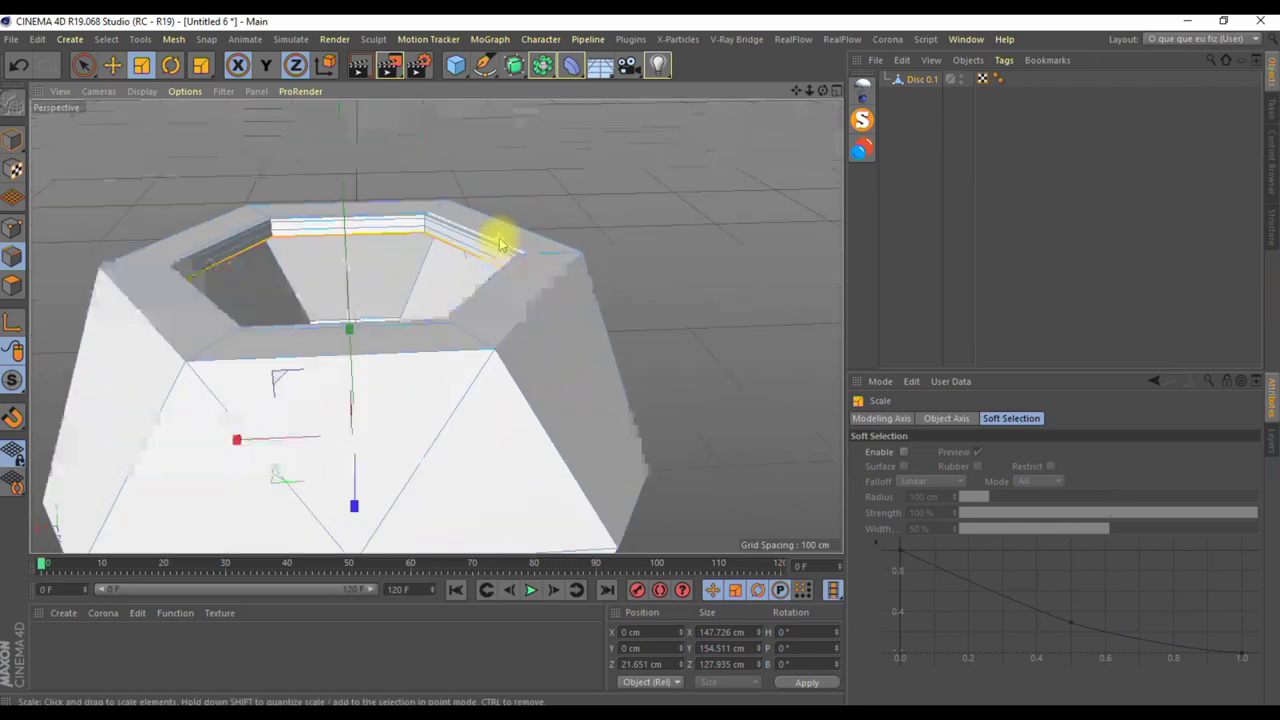
scroll(663, 215, "up", 2)
left_click_drag(710, 222, 641, 230)
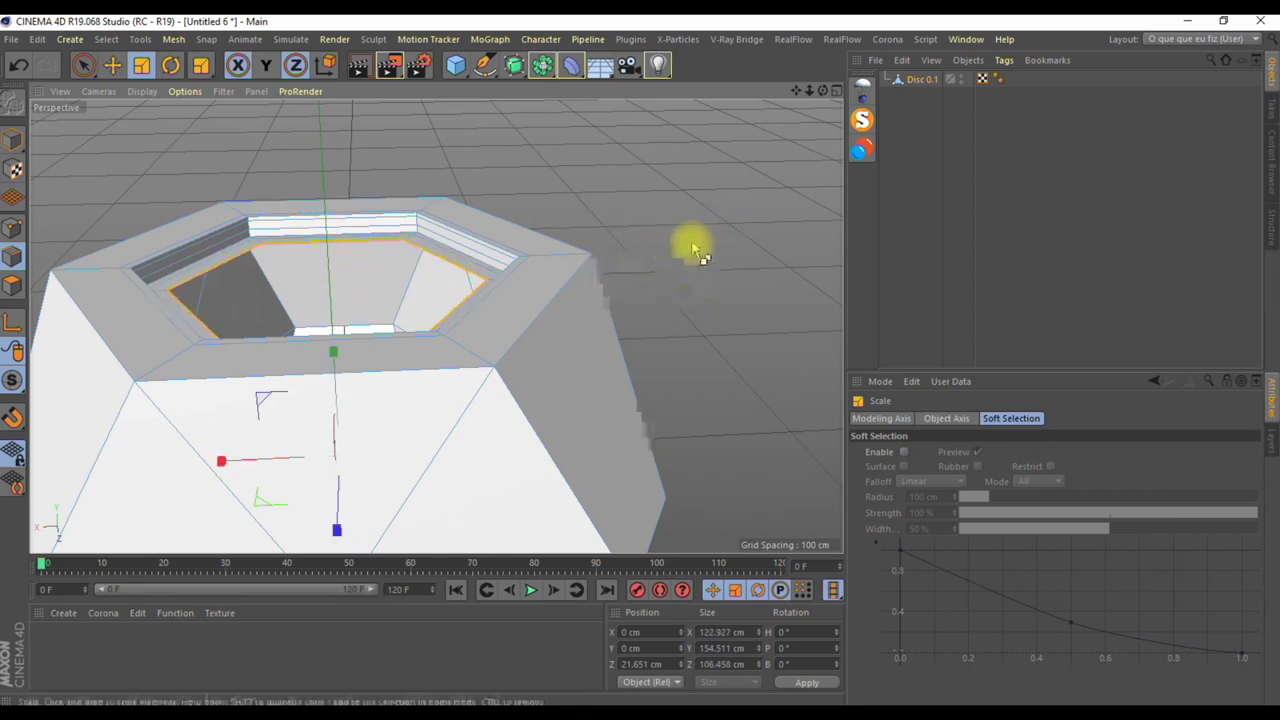
left_click_drag(691, 246, 661, 249)
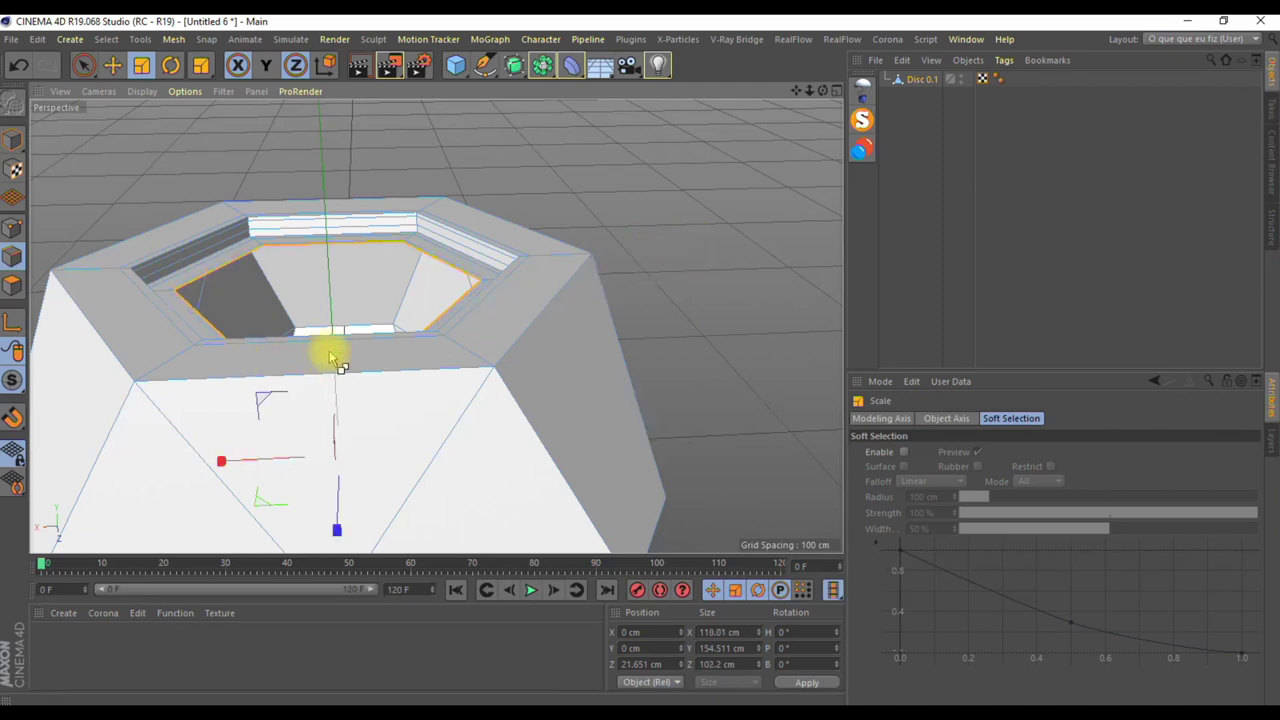
left_click_drag(331, 356, 341, 412)
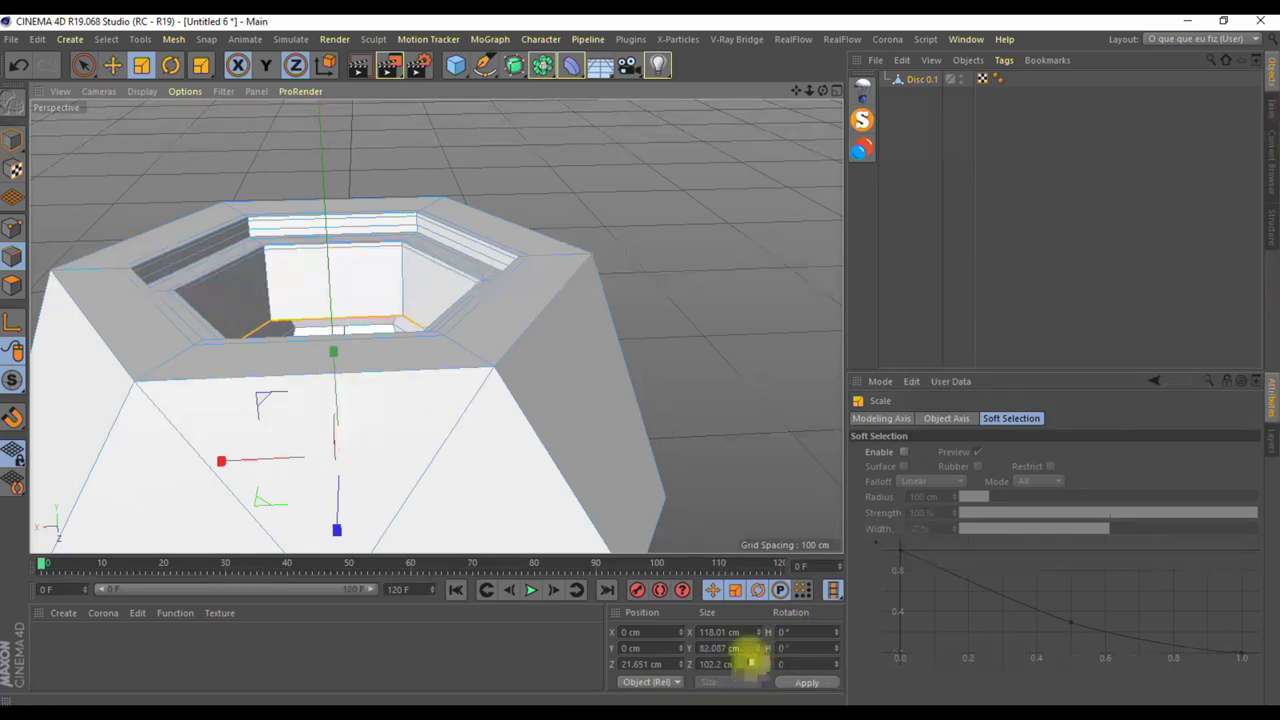
left_click_drag(748, 648, 662, 645)
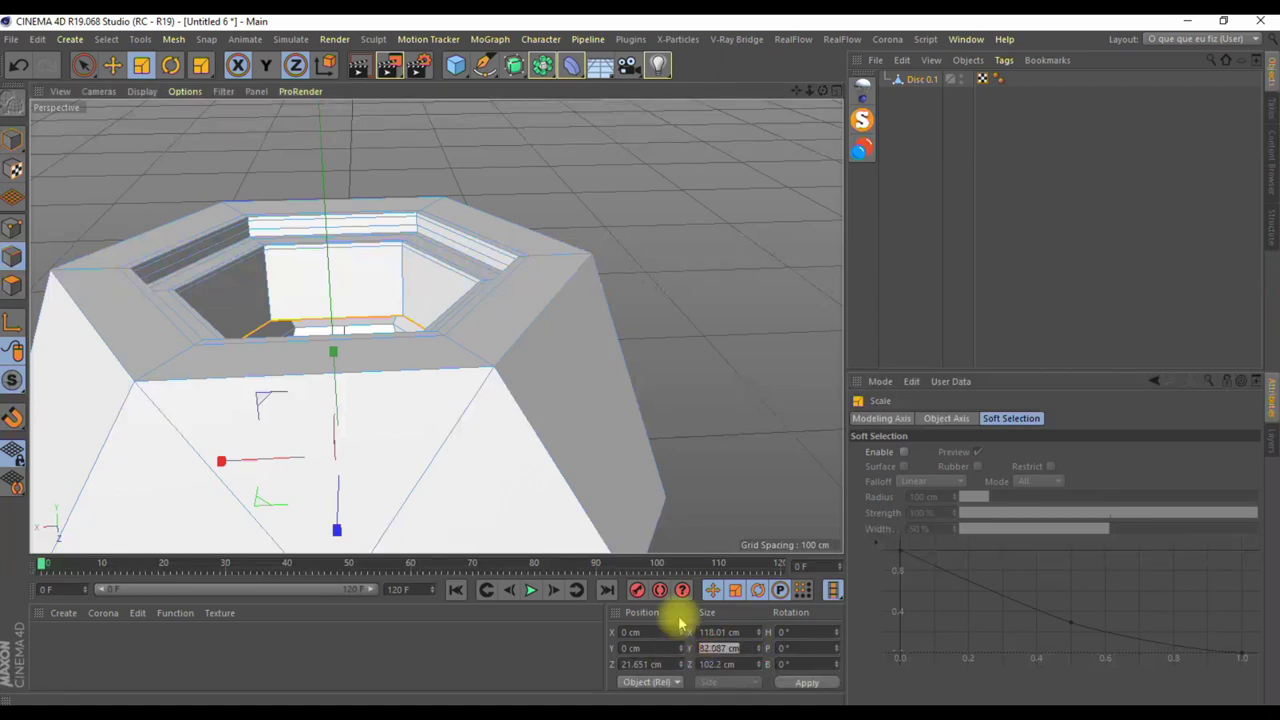
type("0")
key("Return")
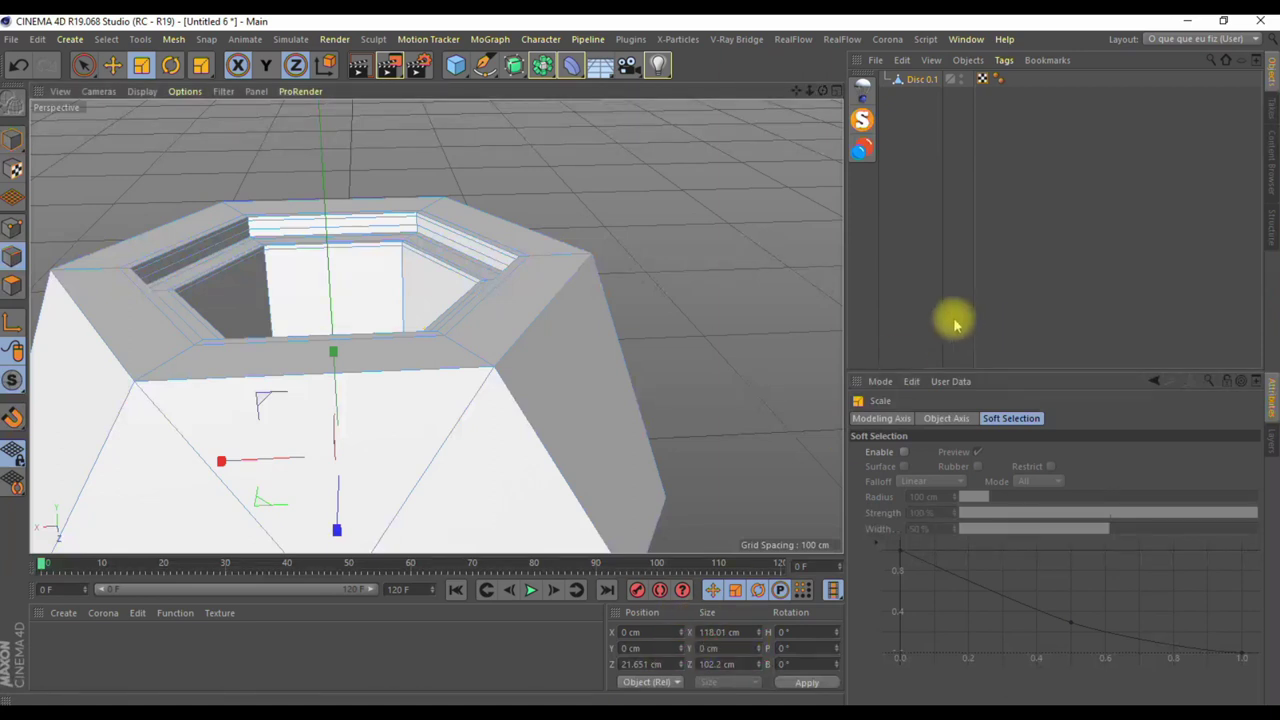
Wrap Disc 0.1 in a Connect object with 1 cm weld tolerance.
left_click(922, 92)
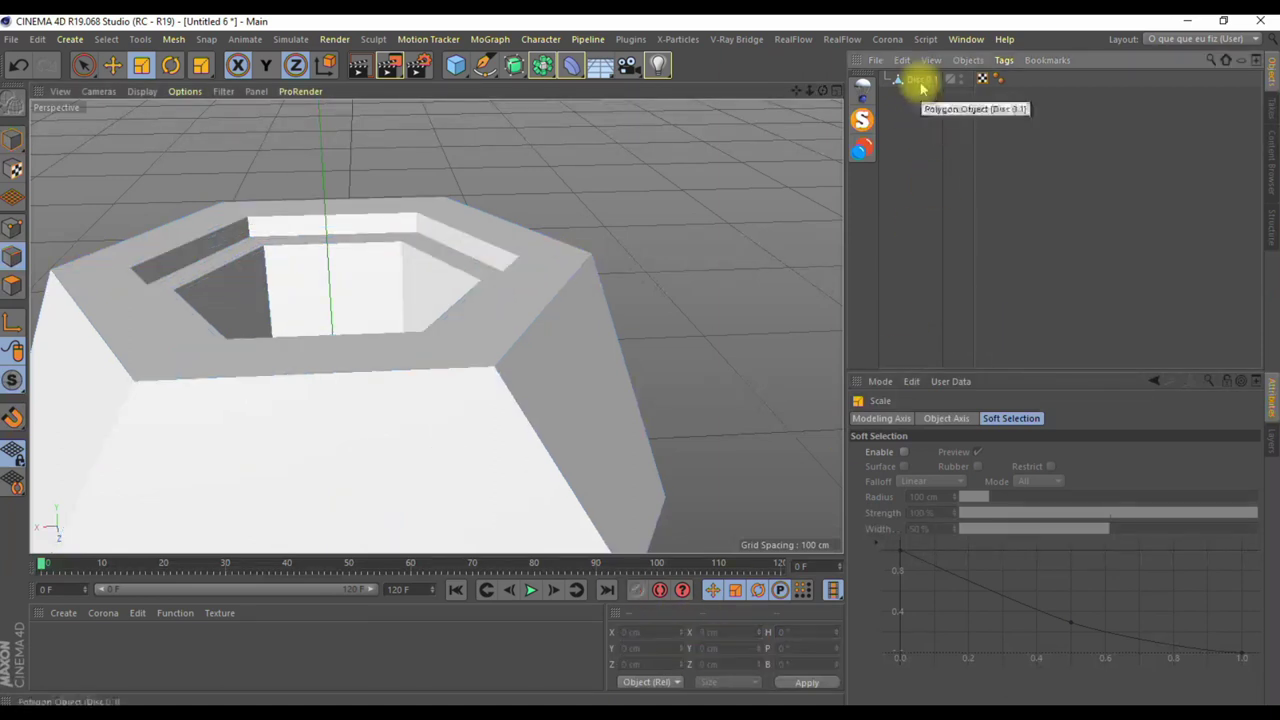
left_click(921, 85)
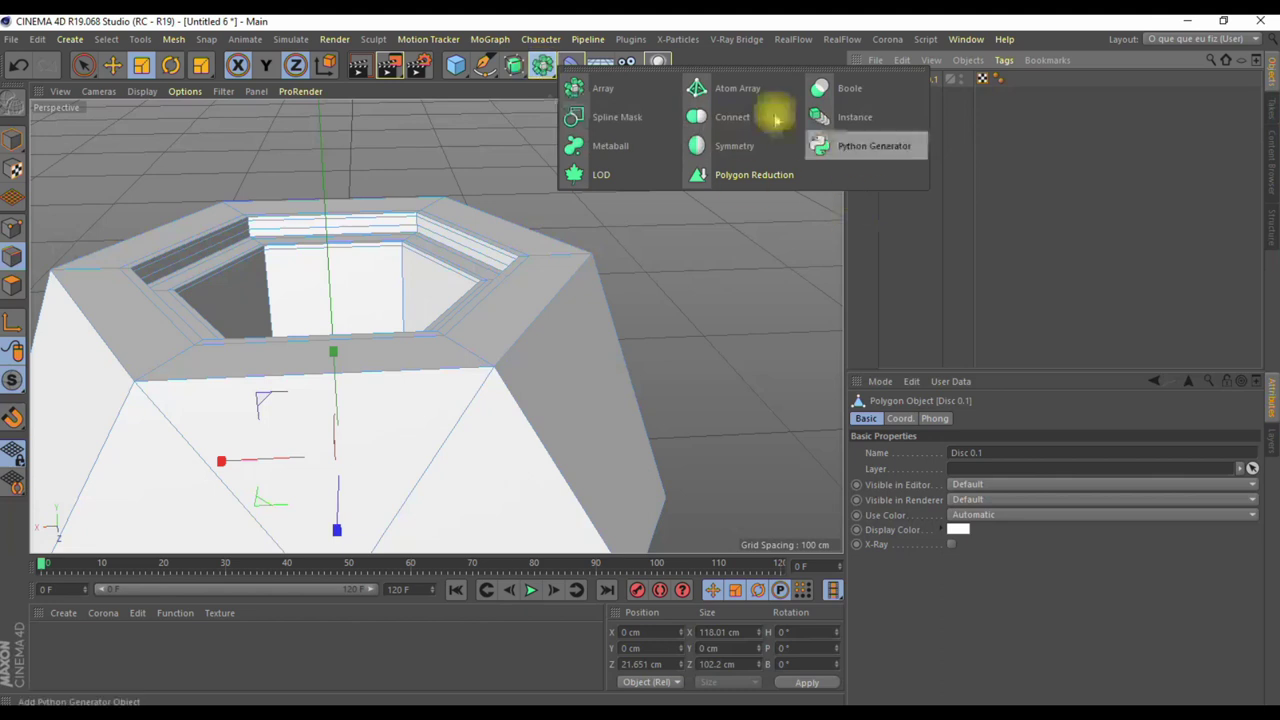
left_click(731, 120)
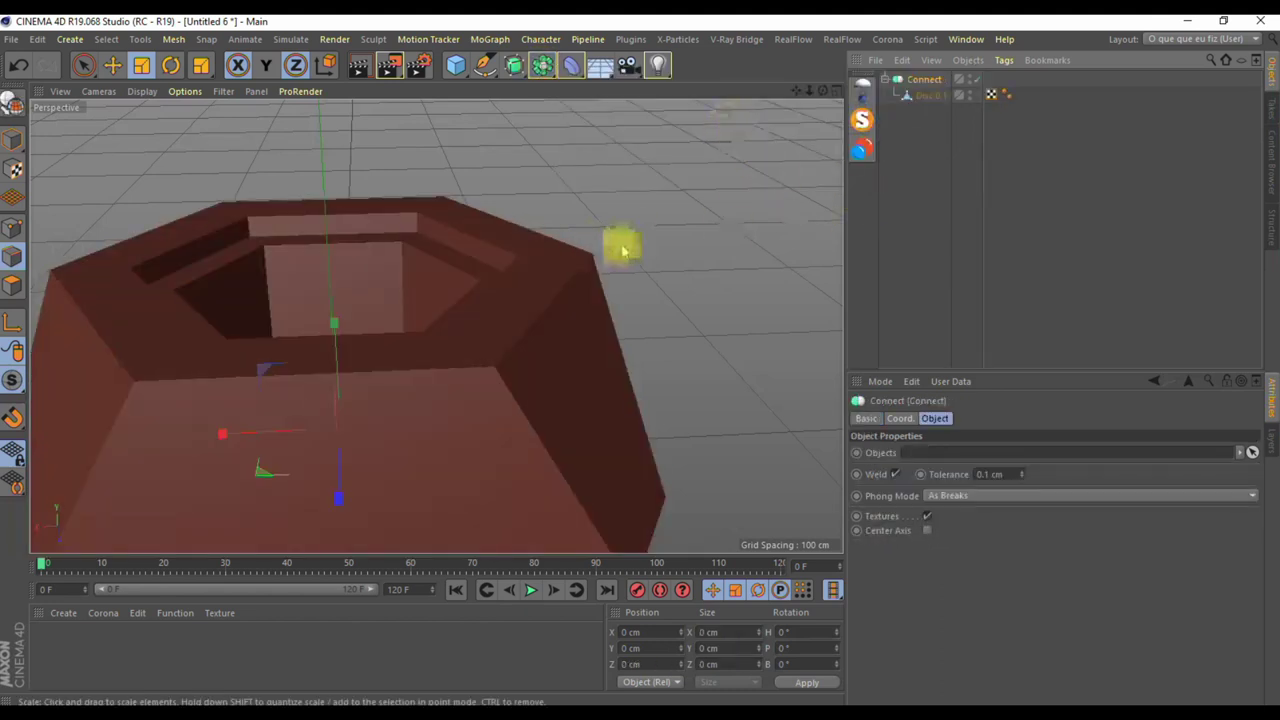
scroll(653, 250, "down", 5)
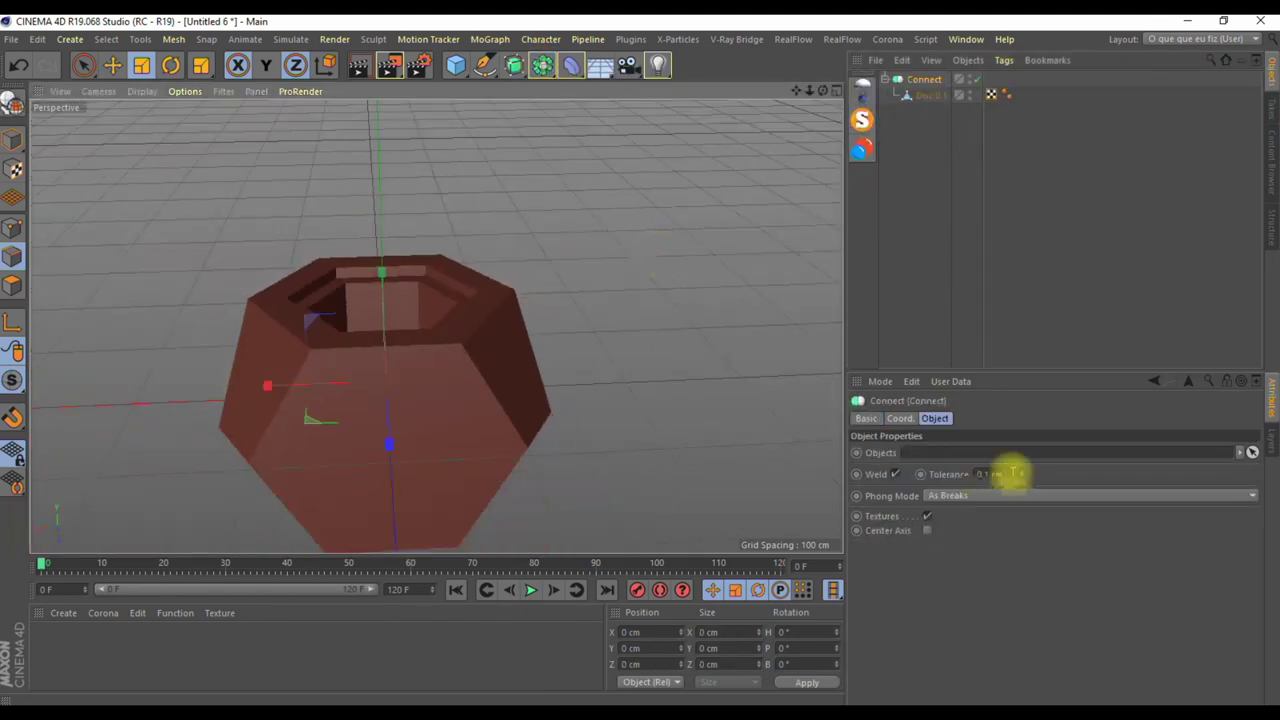
left_click(1010, 474)
type("1")
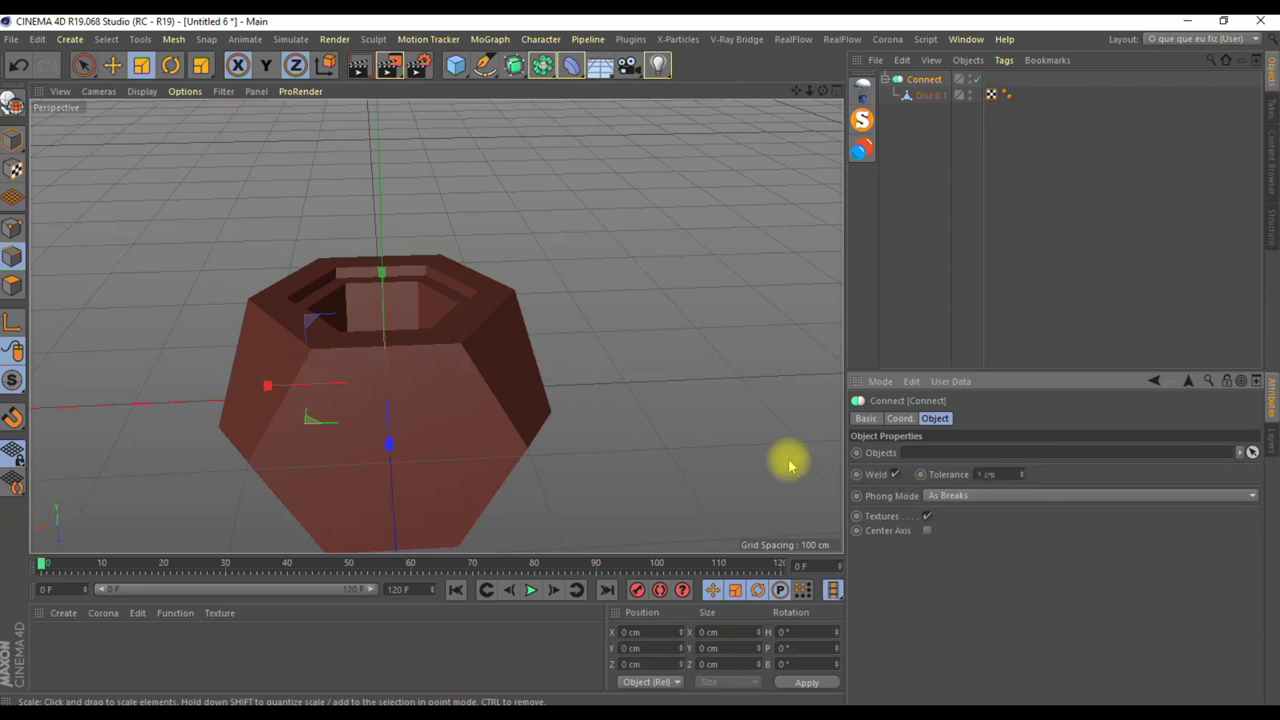
Convert the Connect object into an editable polygon object.
left_click(928, 157)
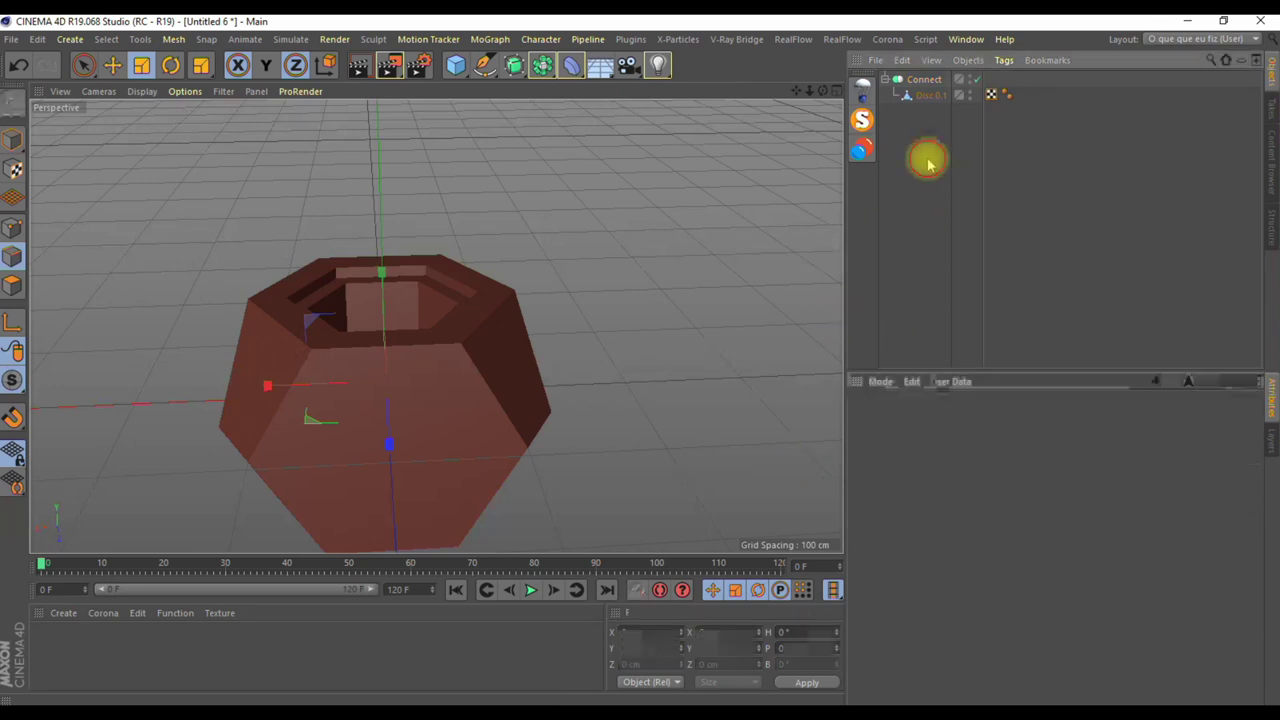
left_click(926, 79)
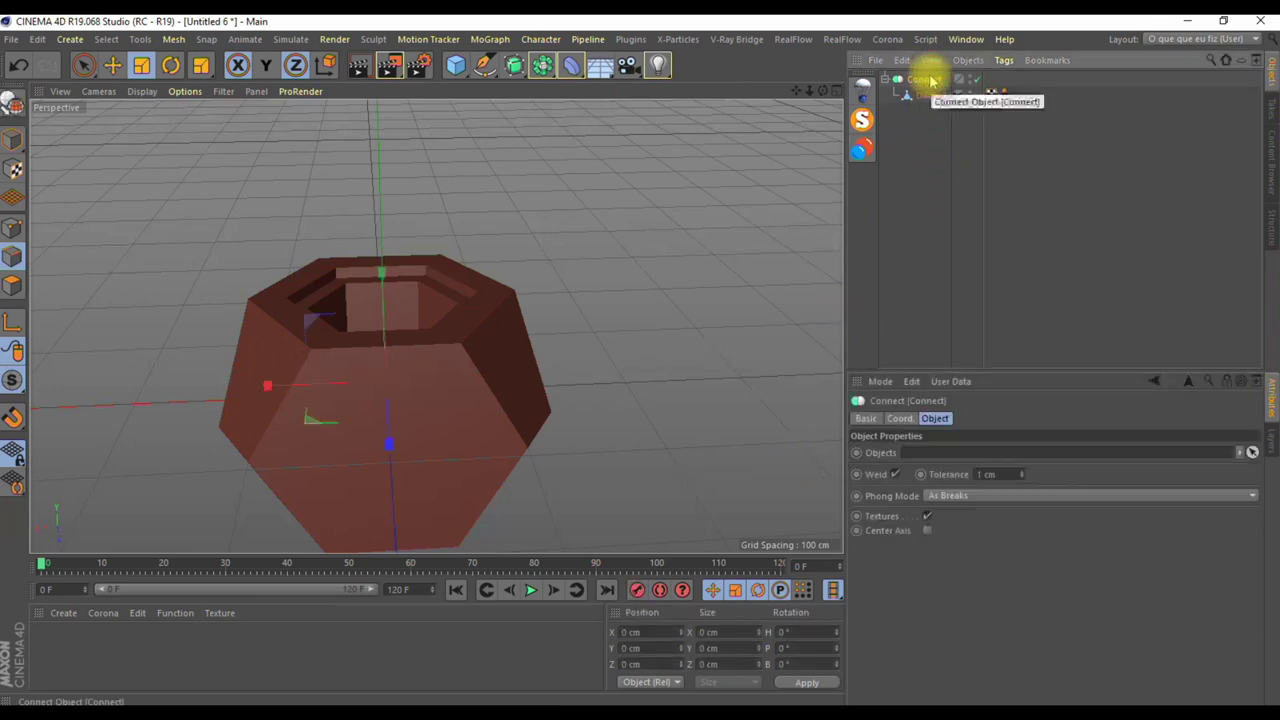
key("c")
left_click(935, 100)
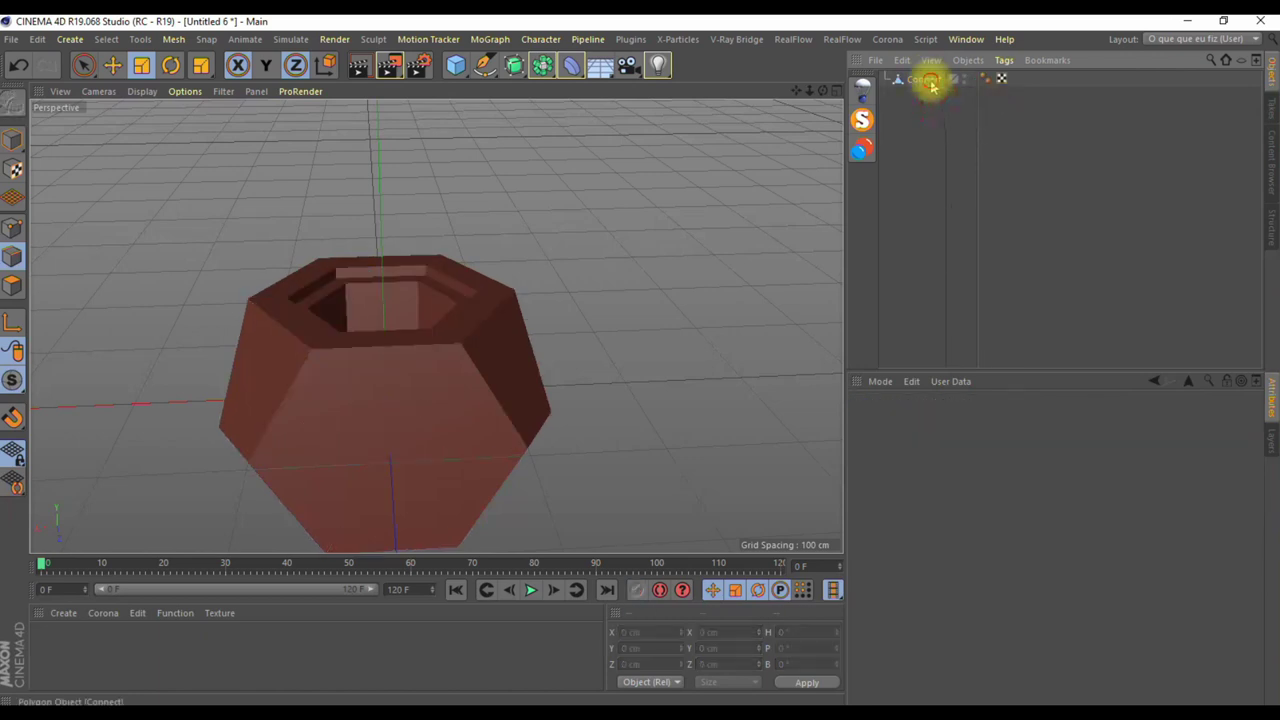
left_click(930, 80)
left_click_drag(680, 263, 709, 297, "alt")
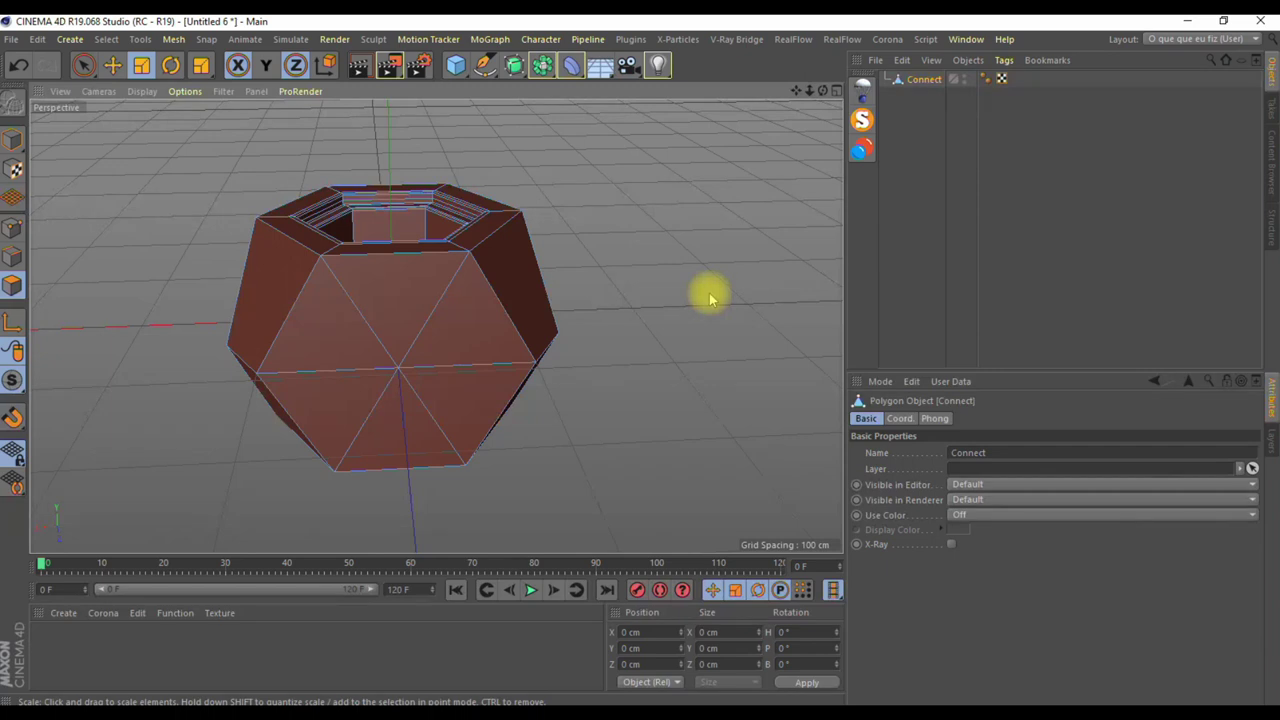
Cut an edge loop around the Connect mesh's side faces at 83.333% with Loop/Path Cut.
right_click(709, 297)
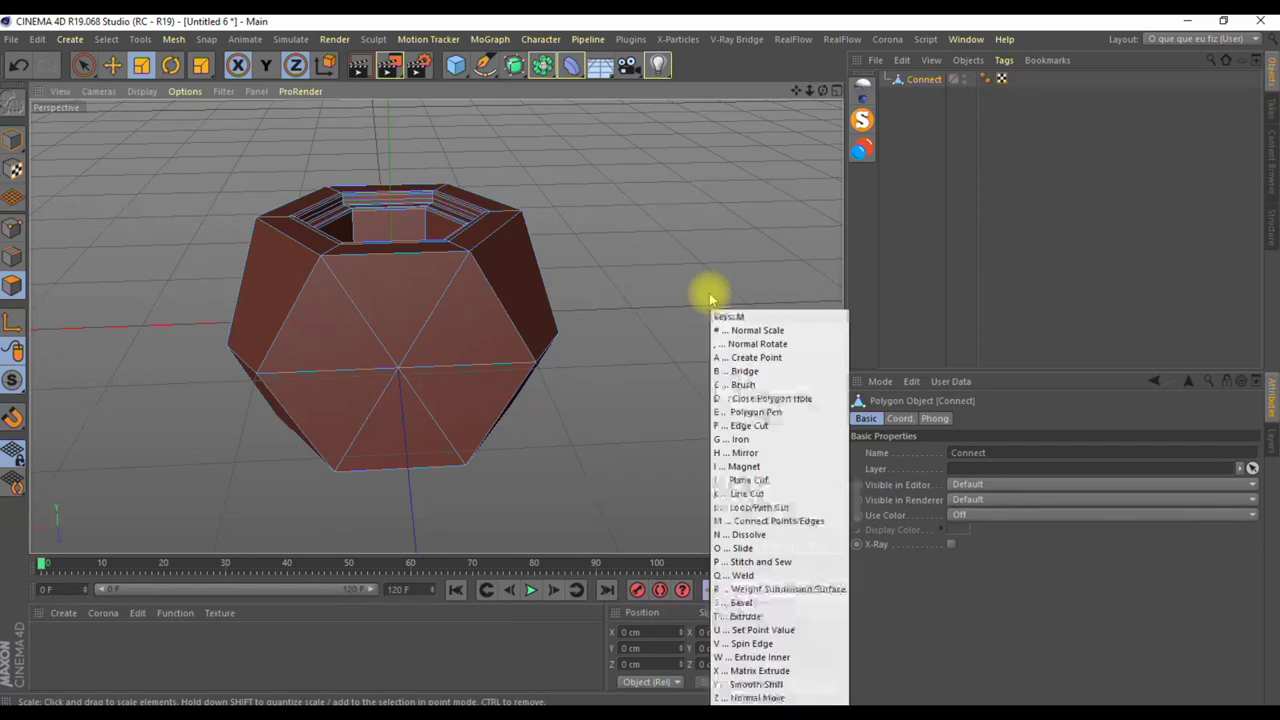
left_click(745, 434)
left_click(465, 262)
scroll(465, 262, "up", 3)
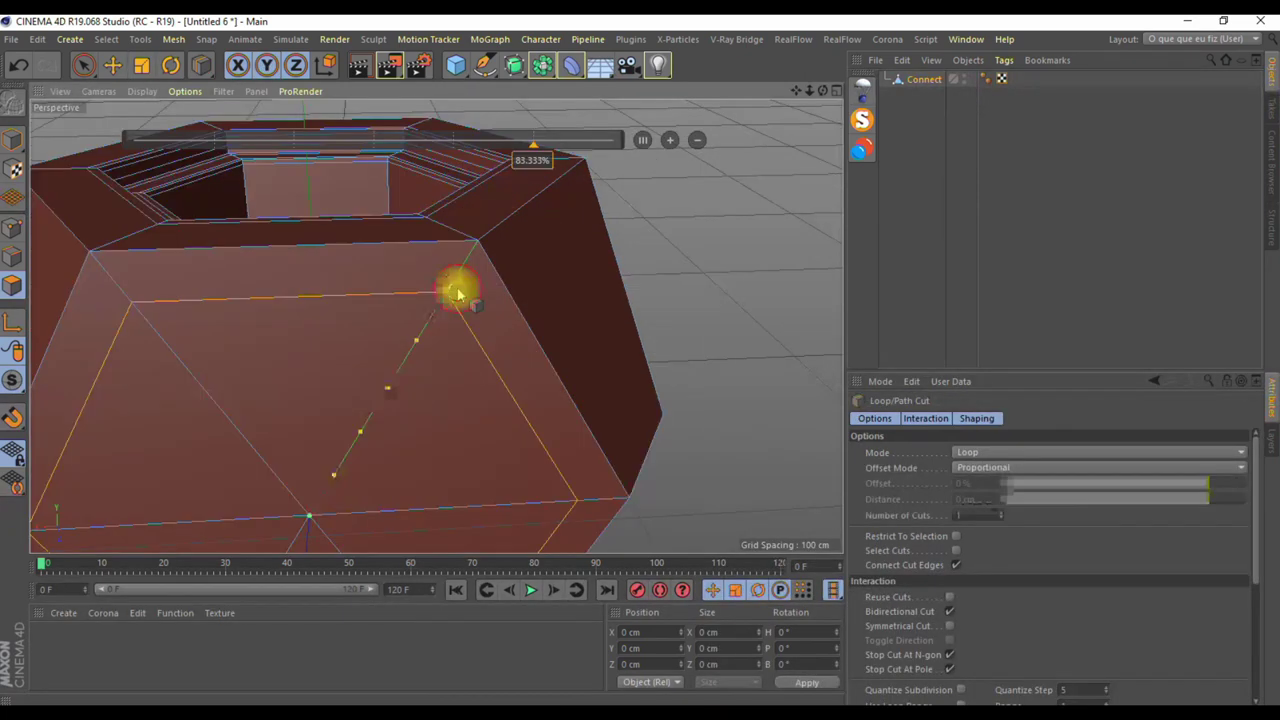
left_click_drag(657, 271, 171, 363, "alt")
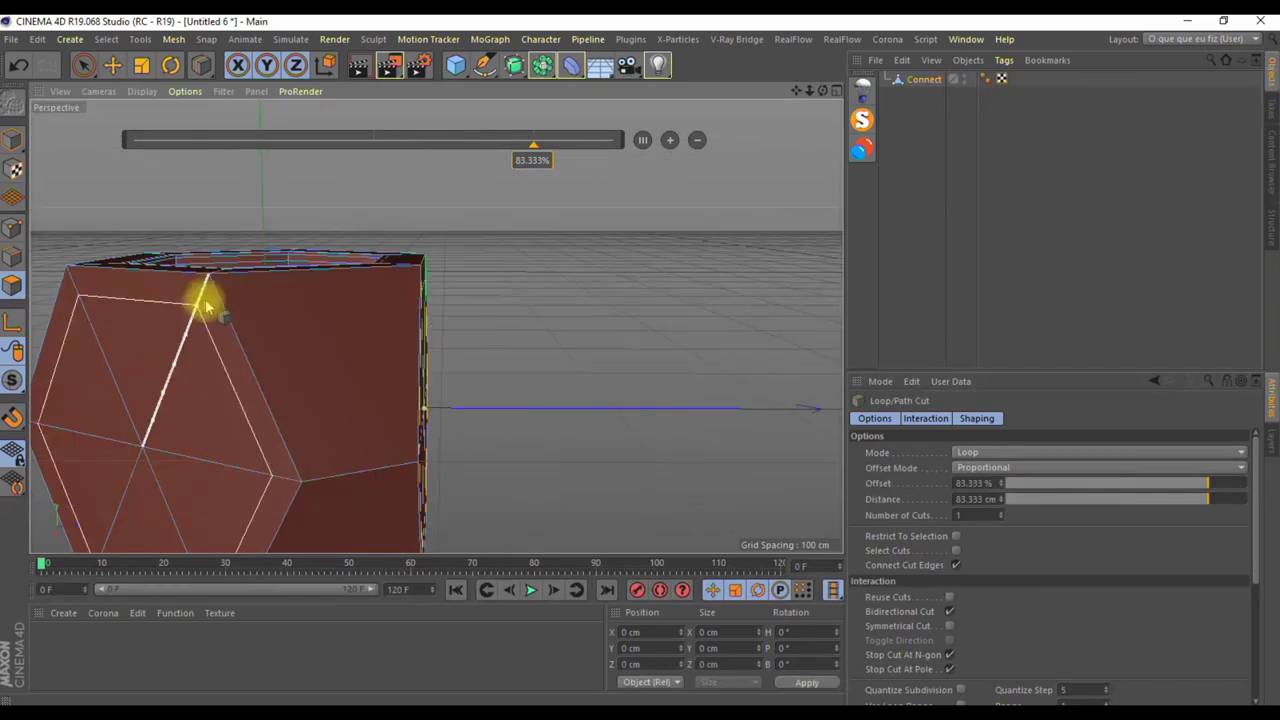
mouse_move(674, 294)
left_mouse_down("alt")
mouse_move(223, 306)
mouse_move(113, 295)
left_mouse_up("alt")
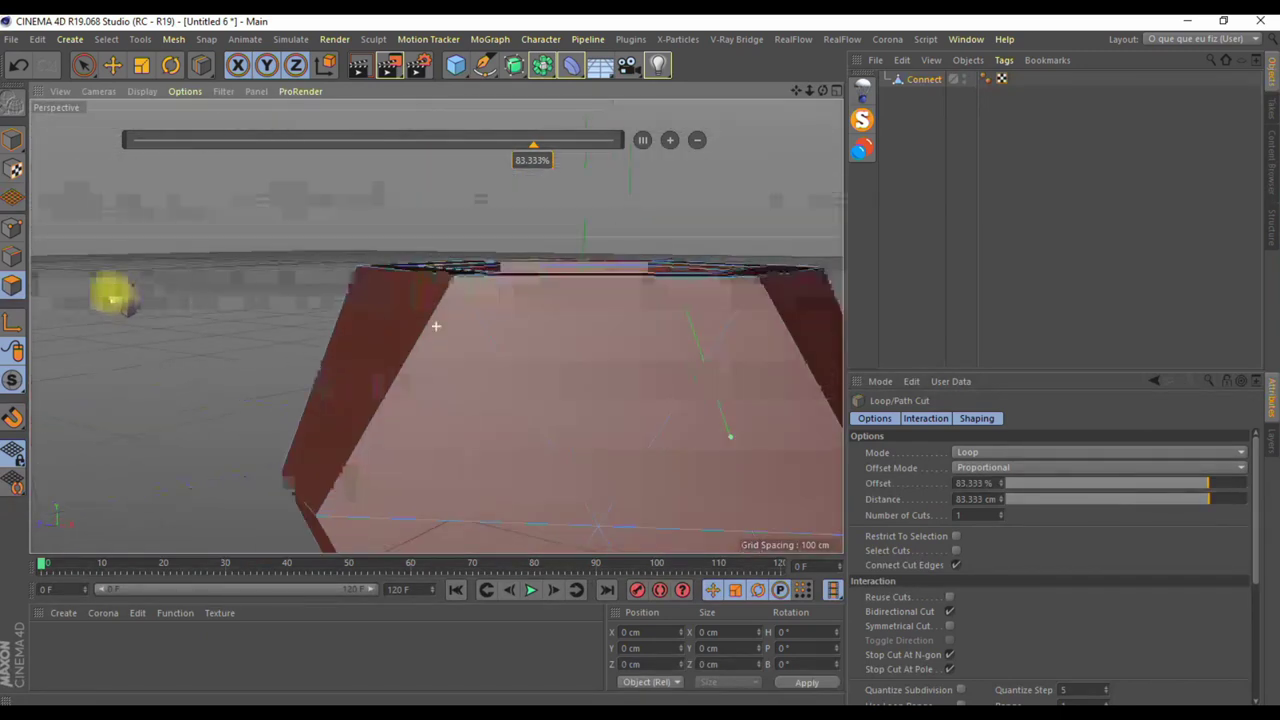
scroll(113, 295, "down", 3)
key("h")
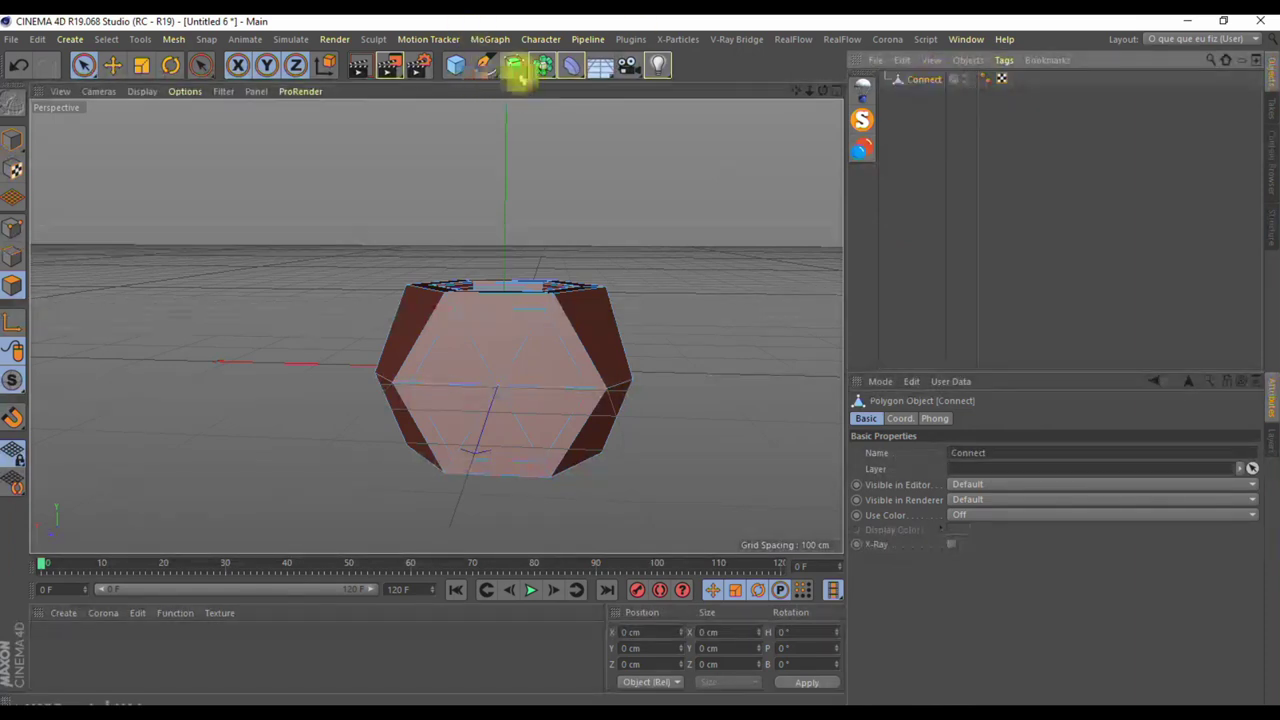
Smooth the Connect mesh under a Subdivision Surface into a rounded bowl.
left_click(518, 76, "alt")
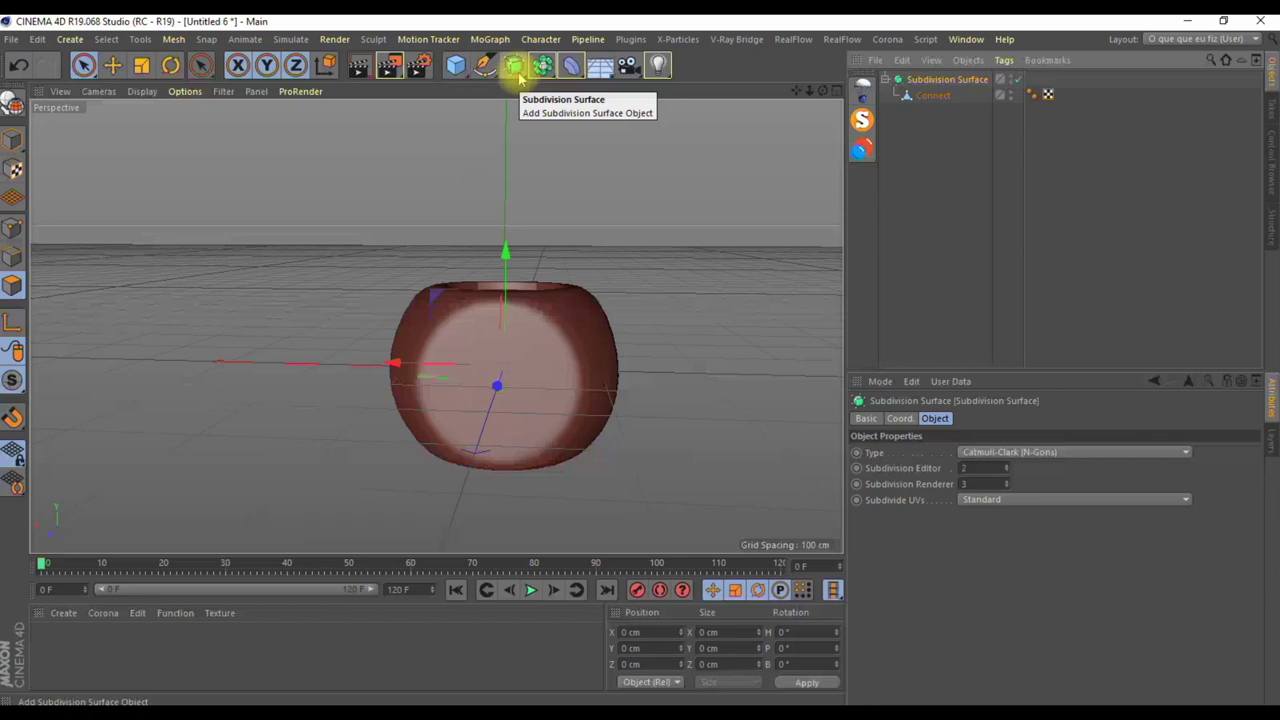
left_click_drag(820, 97, 436, 326)
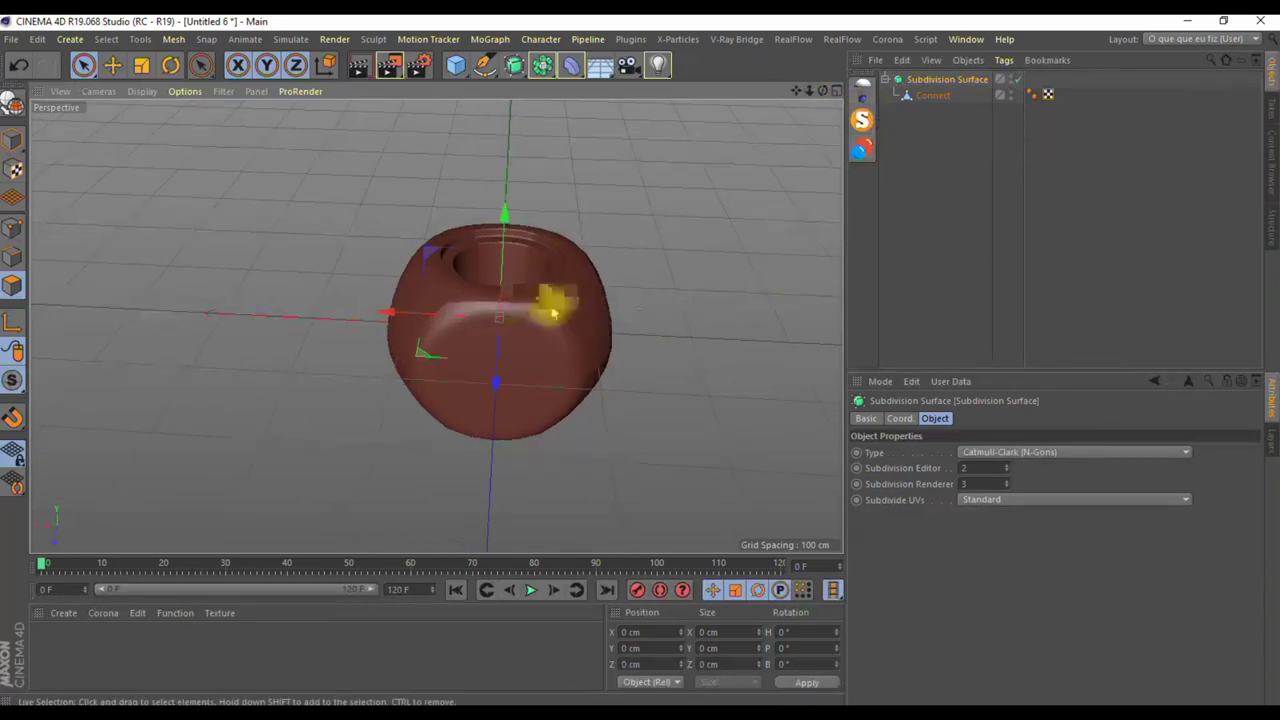
scroll(557, 309, "up", 3)
scroll(555, 316, "up", 5)
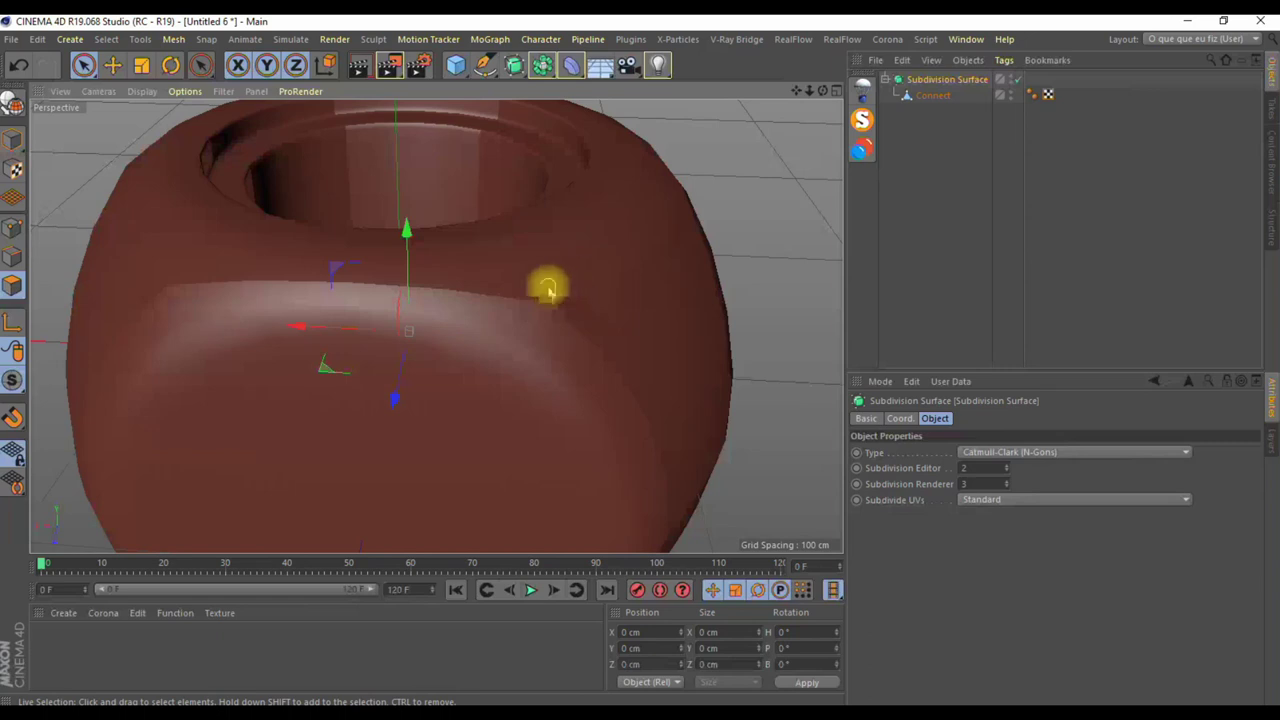
scroll(551, 297, "down", 5)
scroll(551, 297, "down", 2)
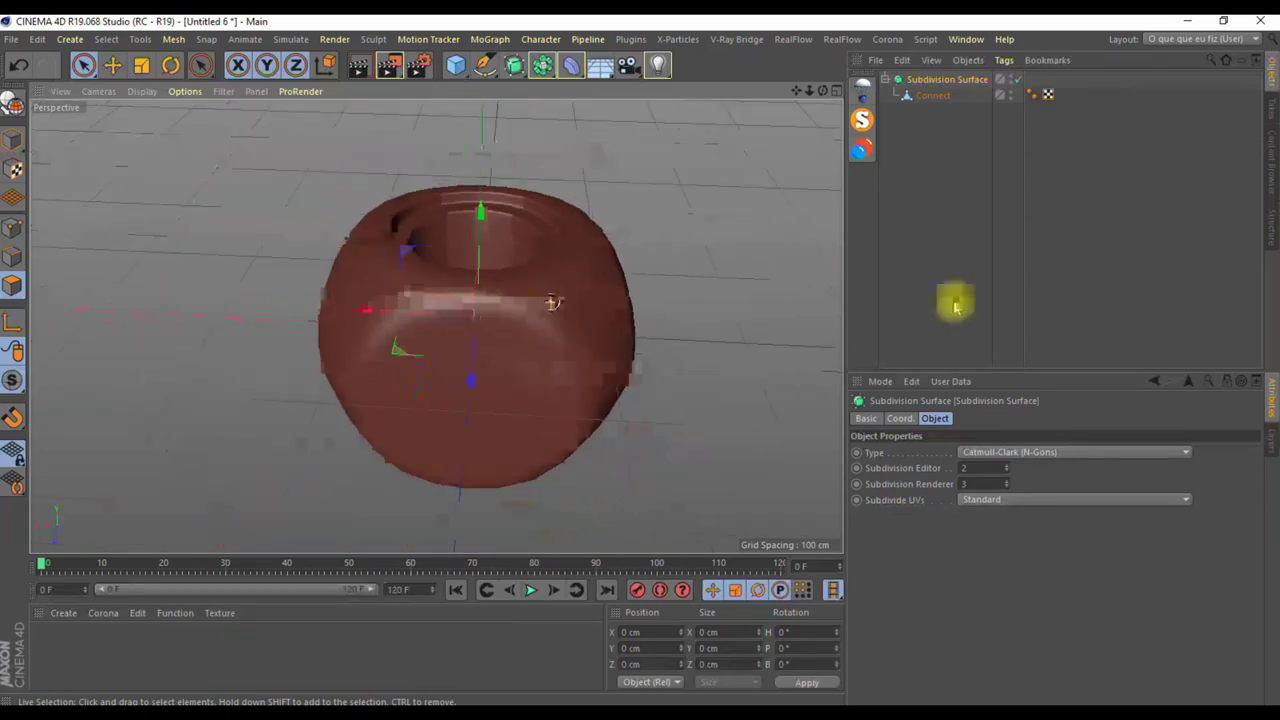
Turn off Phong edge breaks on Connect and raise editor subdivision to 3.
left_click(1034, 93)
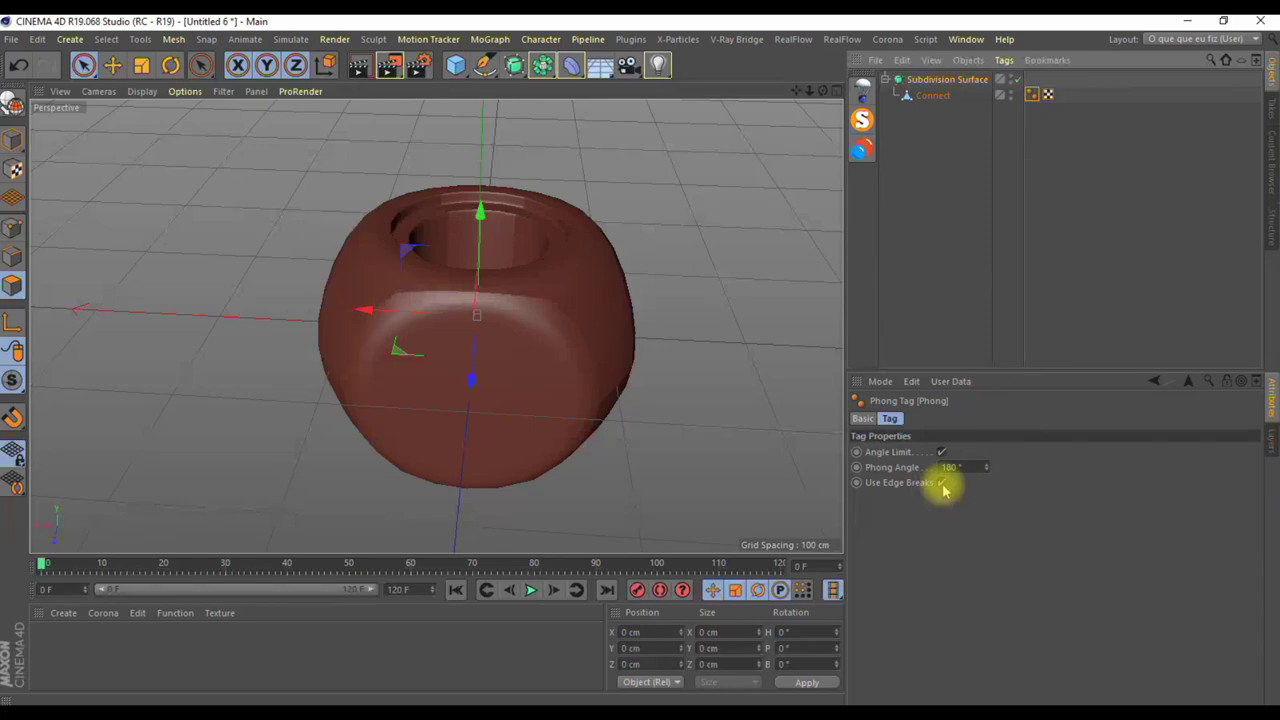
left_click(942, 483)
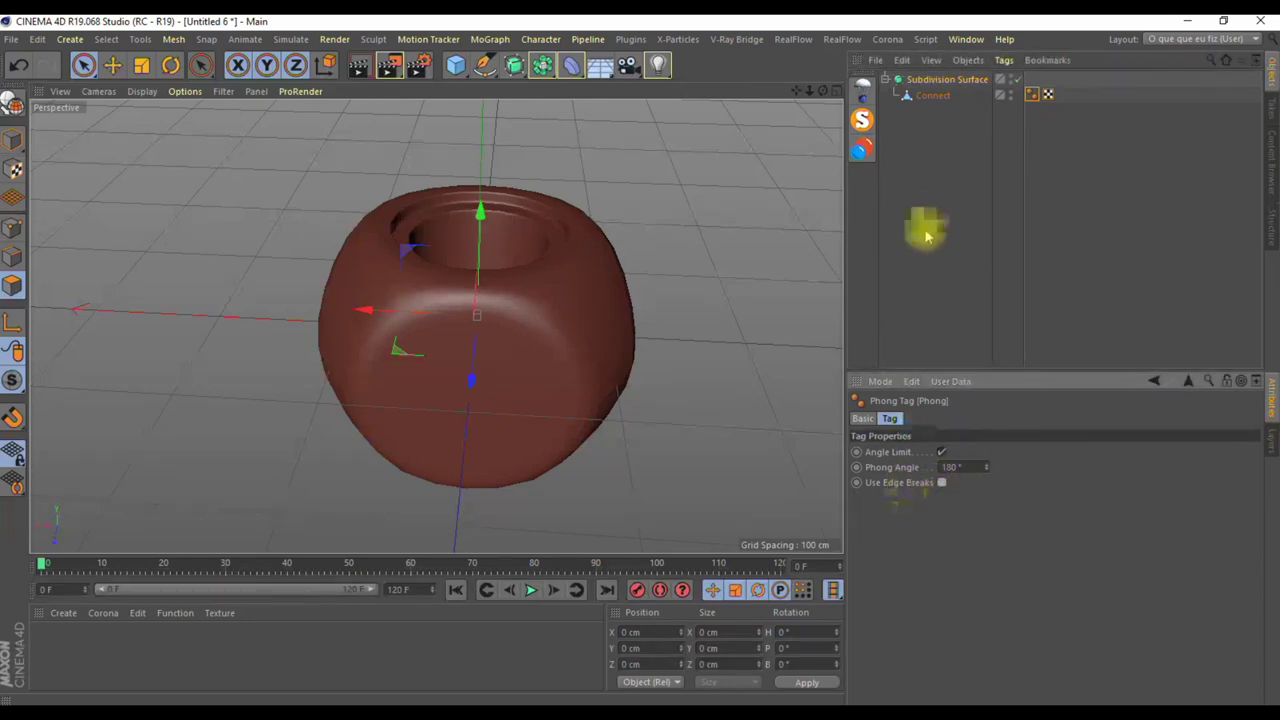
left_click_drag(693, 303, 711, 265, "alt")
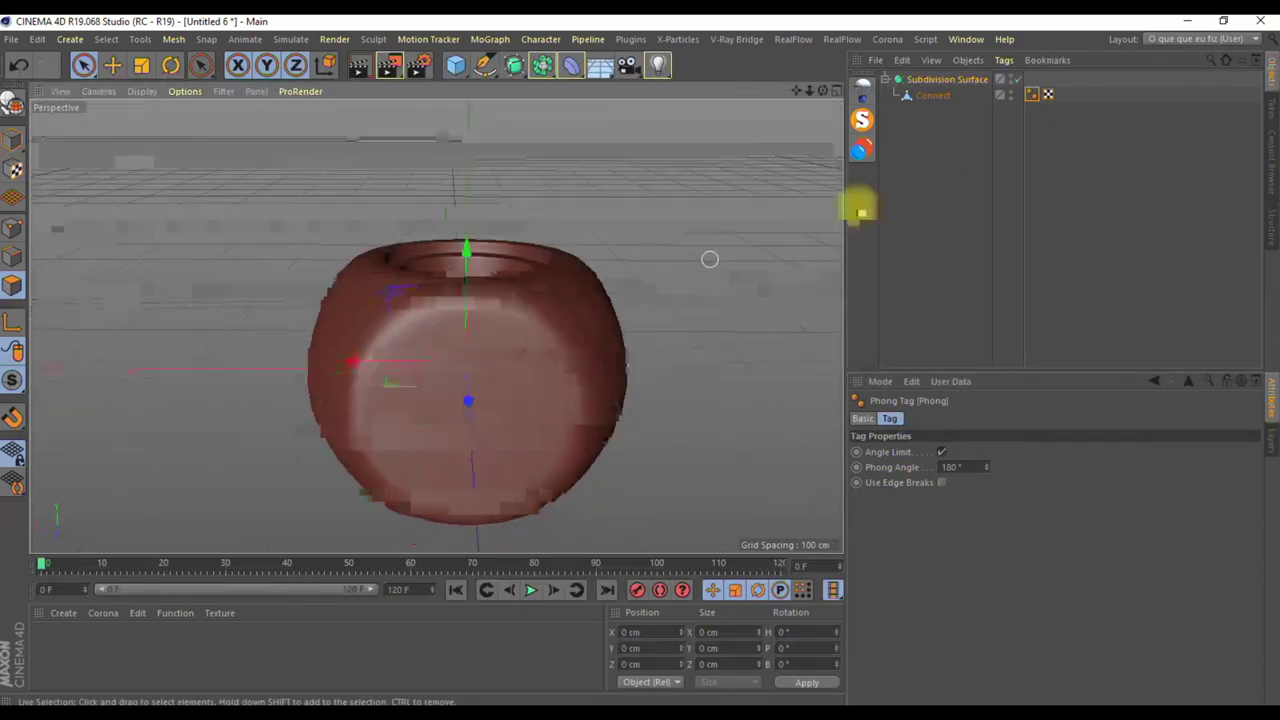
left_click(945, 80)
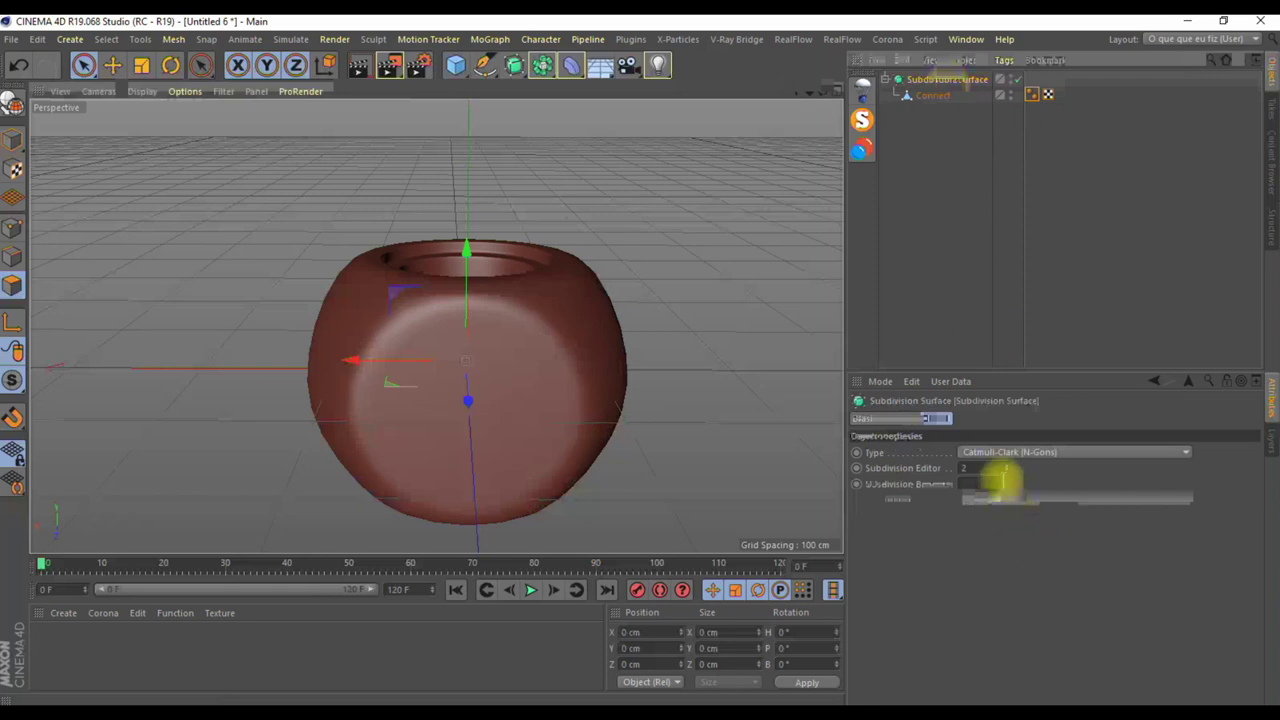
left_click(1007, 466)
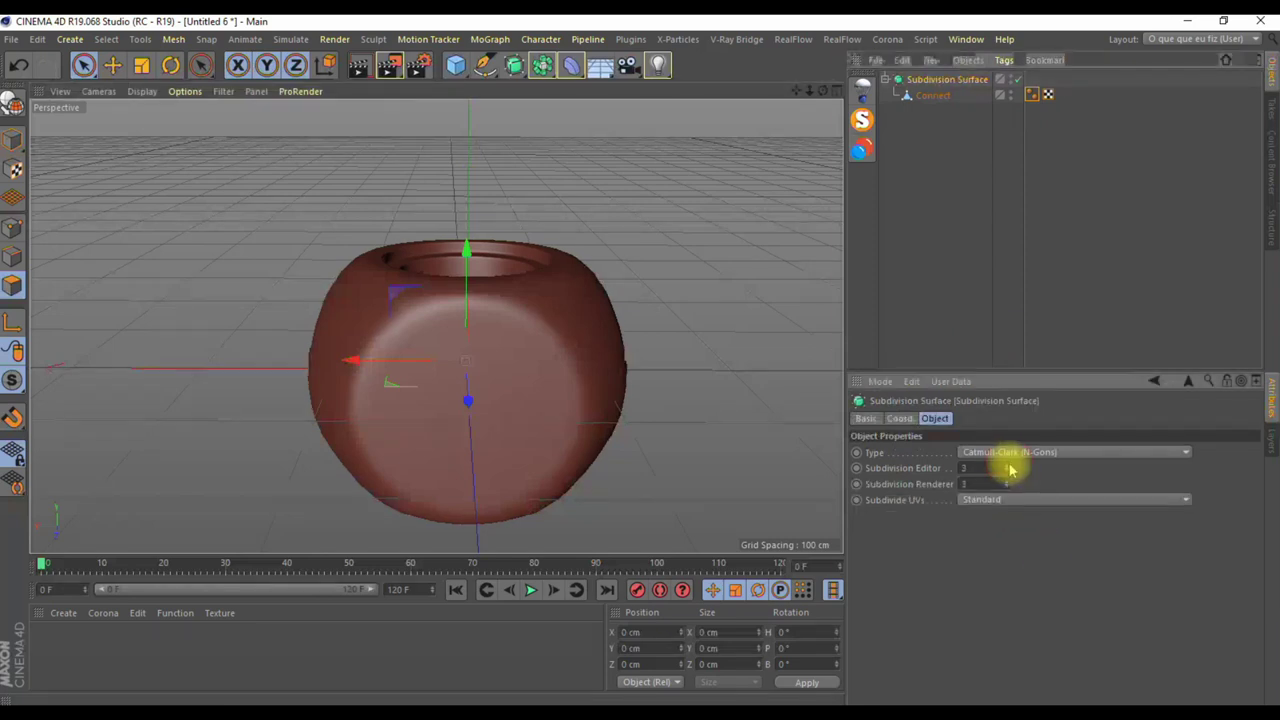
mouse_move(733, 263)
left_mouse_down("alt")
mouse_move(784, 243)
mouse_move(717, 237)
mouse_move(757, 226)
mouse_move(730, 232)
left_mouse_up("alt")
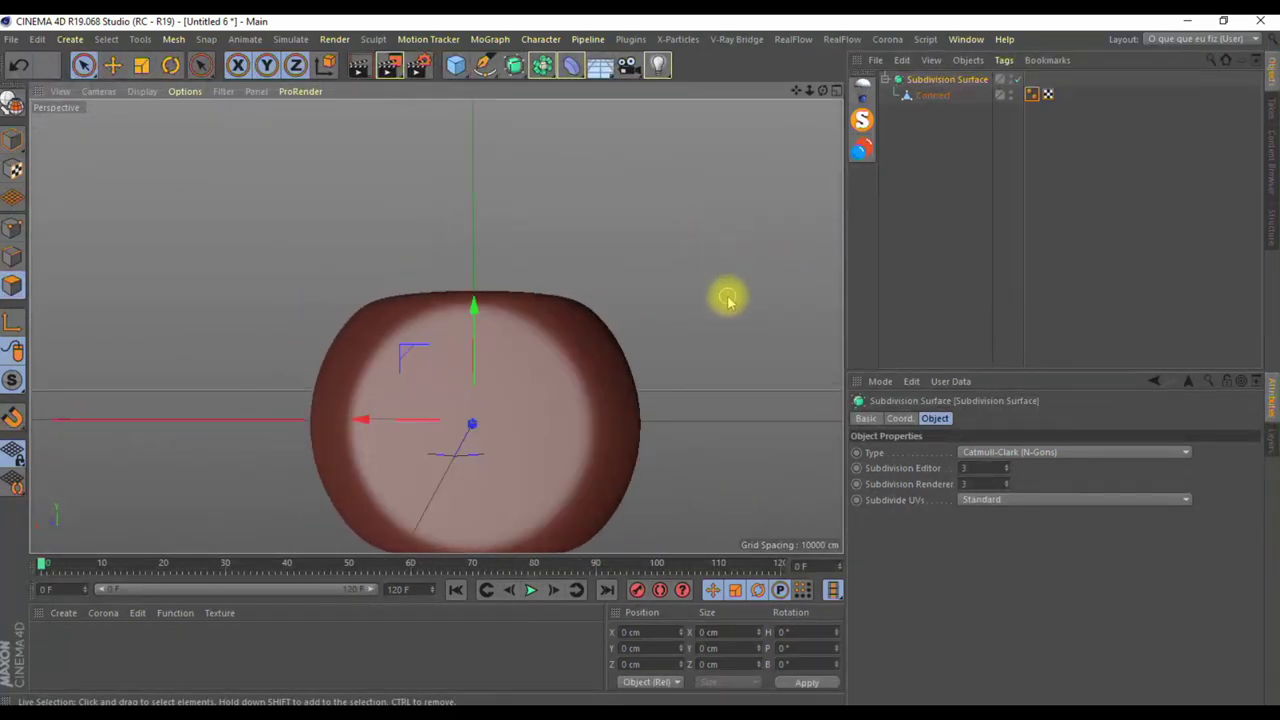
Select the Connect mesh and extend the face selection inside the hole opening.
left_click(932, 96)
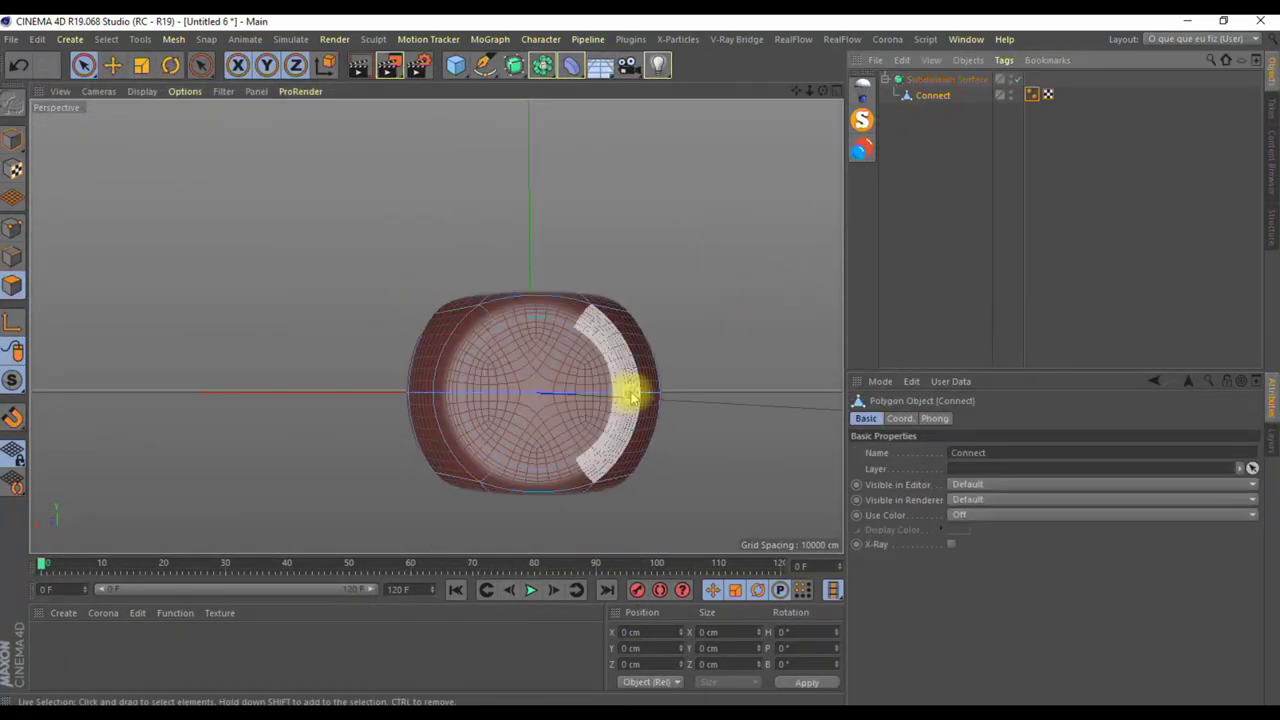
left_click_drag(691, 237, 691, 373, "alt")
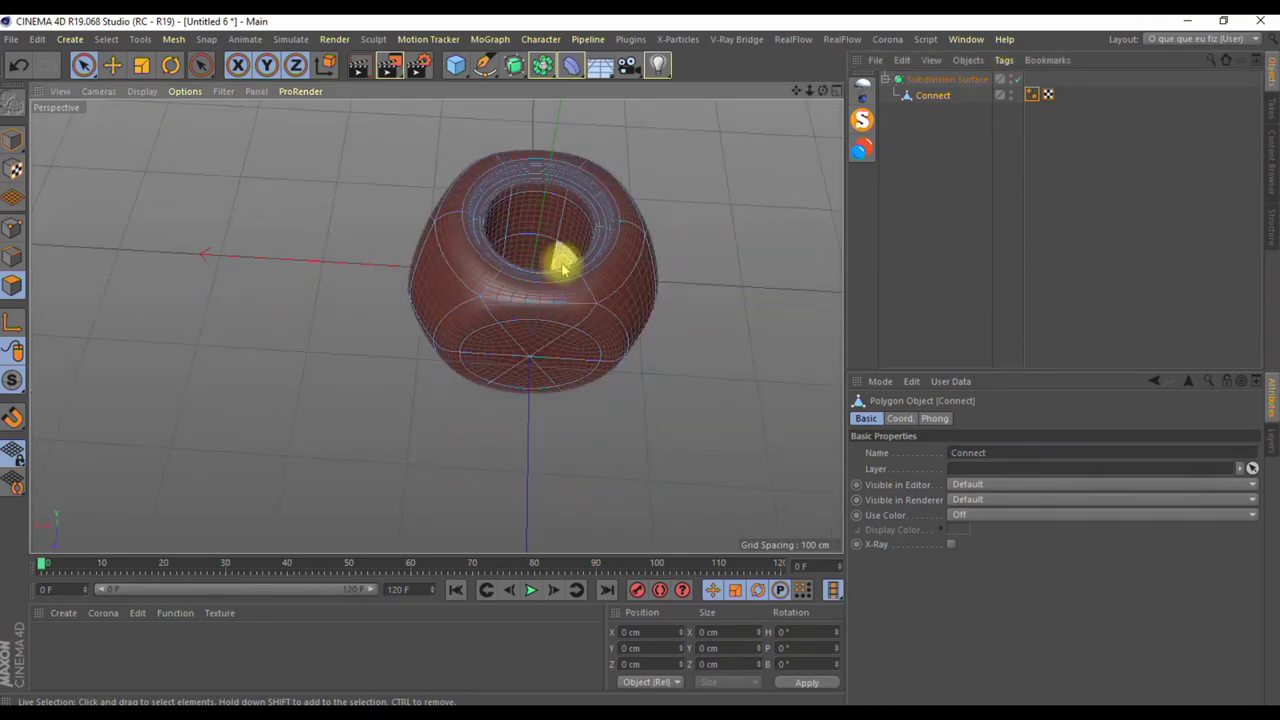
scroll(571, 257, "up", 5)
scroll(571, 260, "up", 3)
scroll(571, 263, "down", 3)
scroll(565, 252, "down", 2)
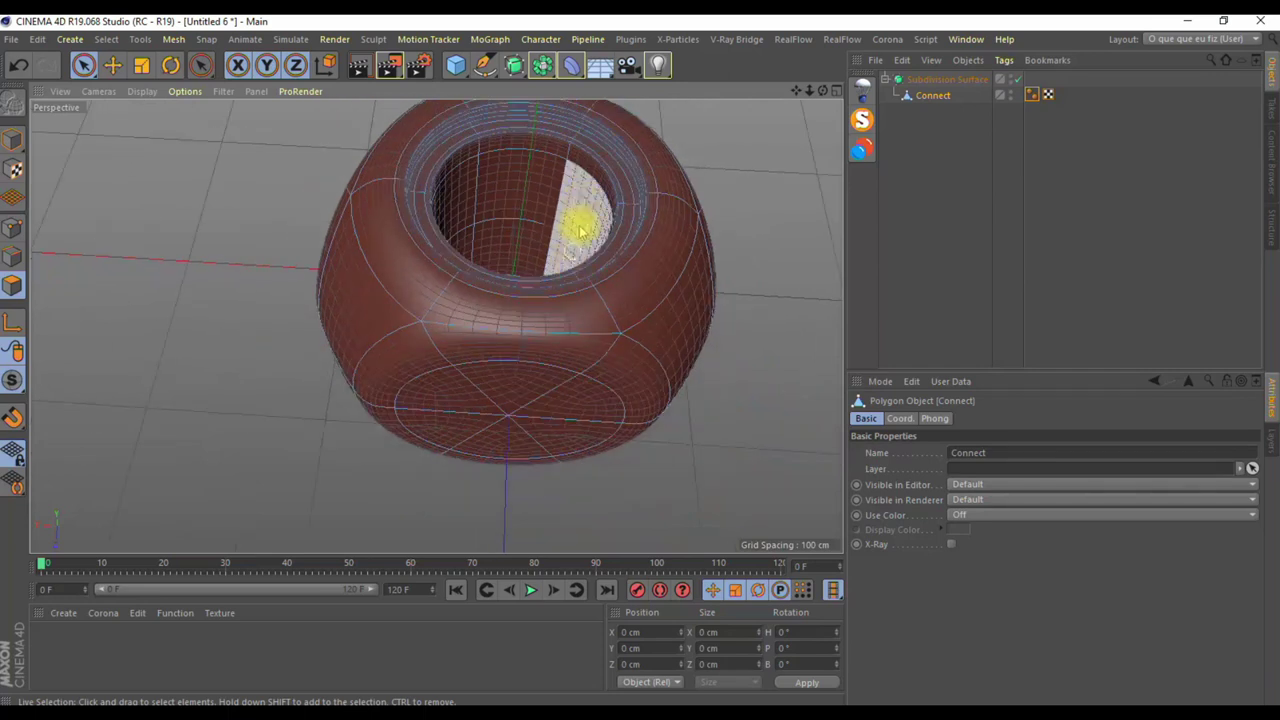
left_click_drag(578, 180, 565, 160)
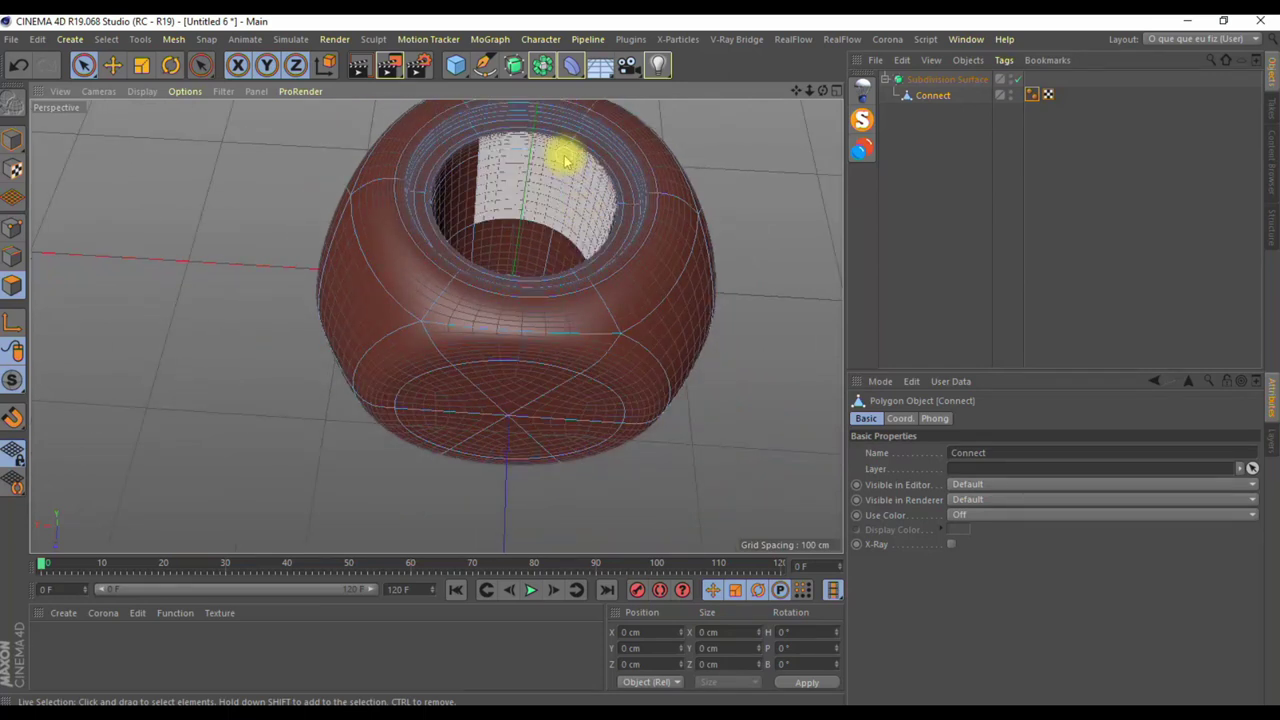
With Loop Selection, pick the face loops around the hole's inner rim and left side.
key("u")
key("l")
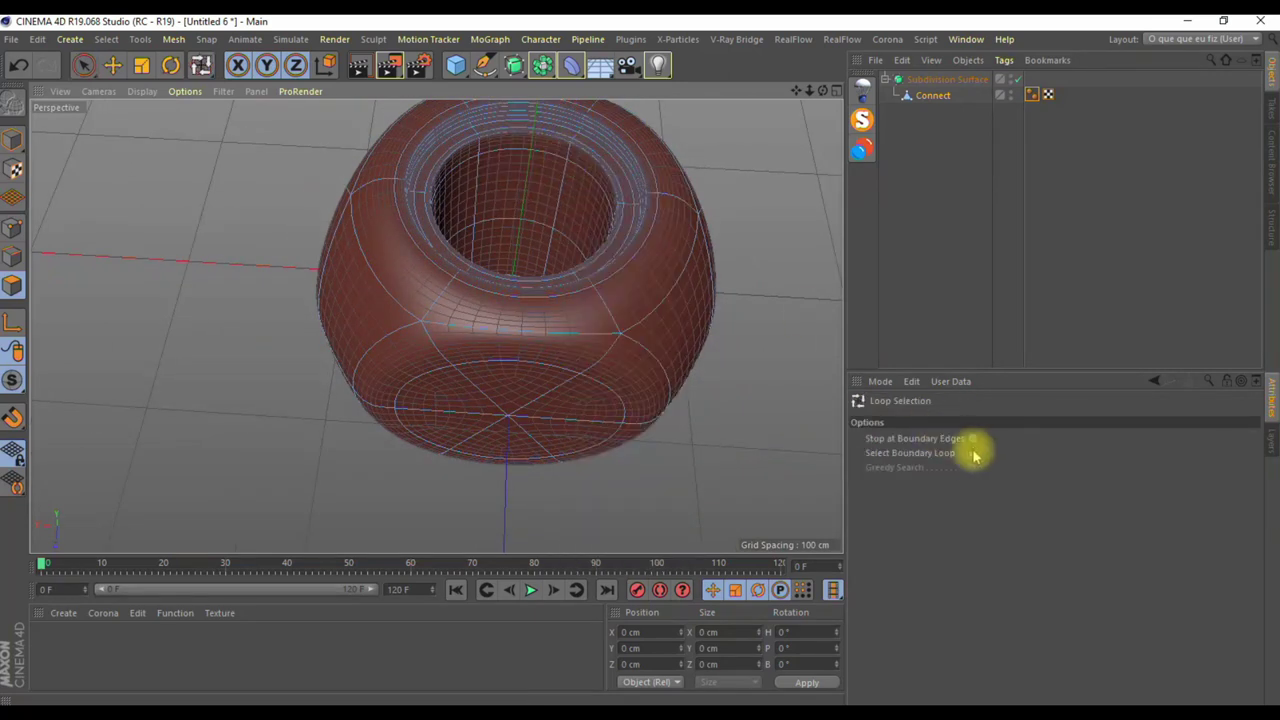
left_click(555, 160)
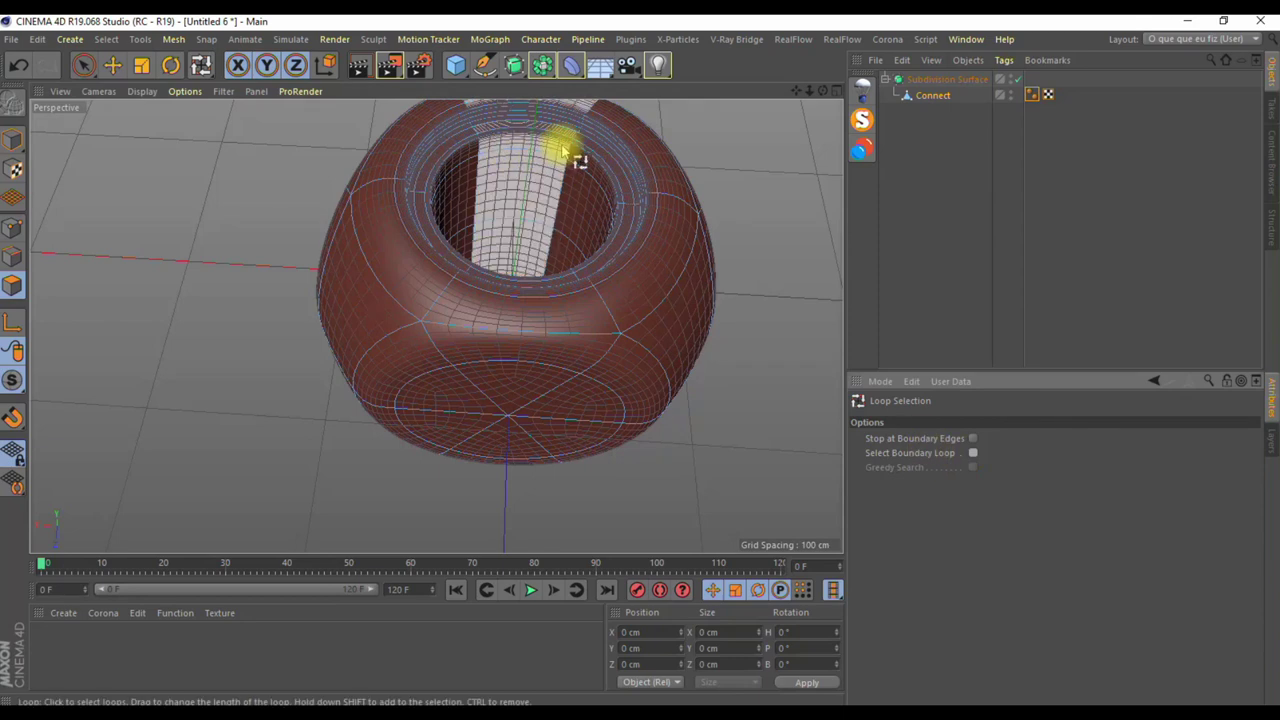
scroll(565, 152, "up", 3)
scroll(570, 155, "up", 2)
left_click(575, 158)
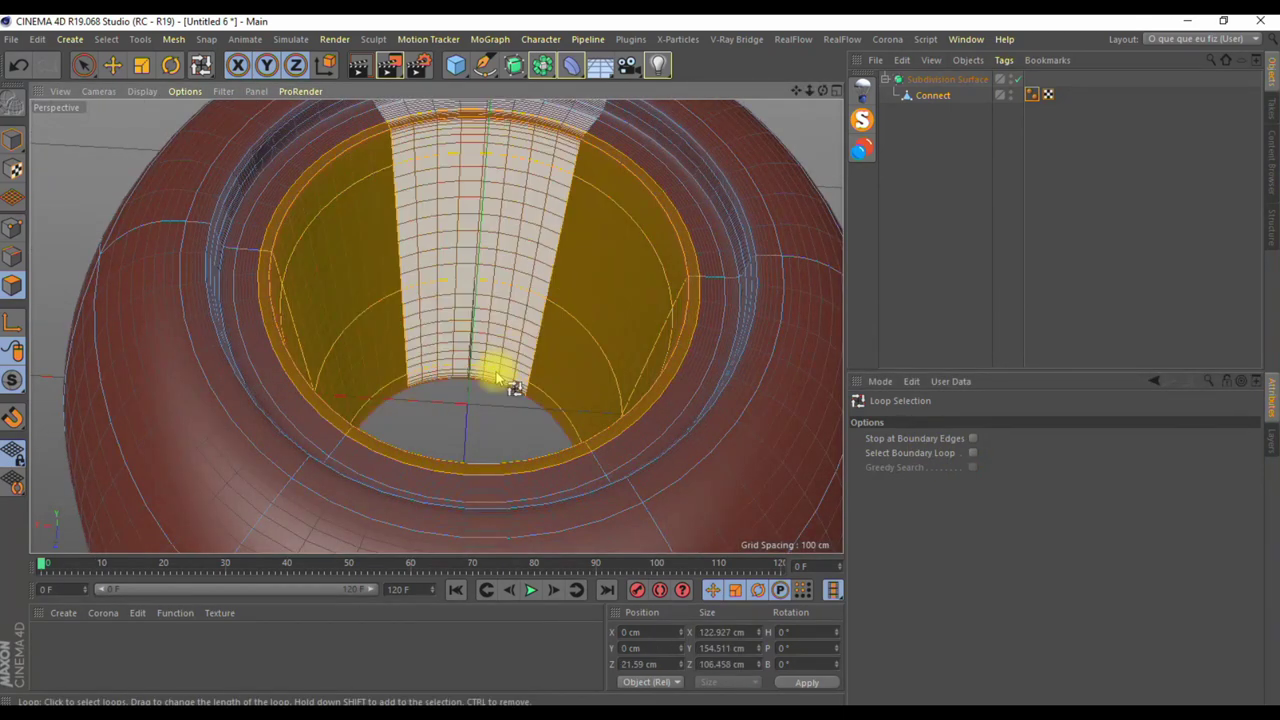
left_click(316, 207)
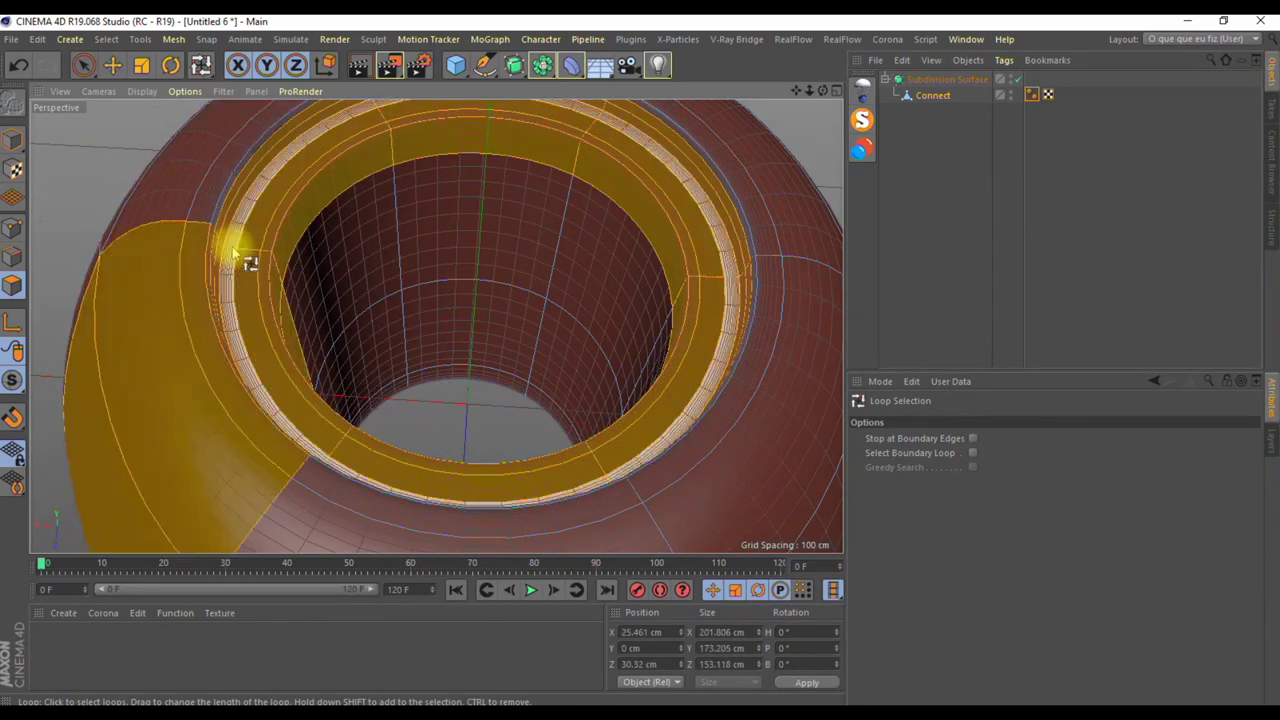
scroll(160, 225, "up", 4)
scroll(160, 225, "down", 4)
Add the whole outer ring band and the pale inner ring band to the selection.
mouse_move(437, 409)
left_mouse_down("alt")
mouse_move(575, 318)
mouse_move(771, 277)
mouse_move(777, 234)
left_mouse_up("alt")
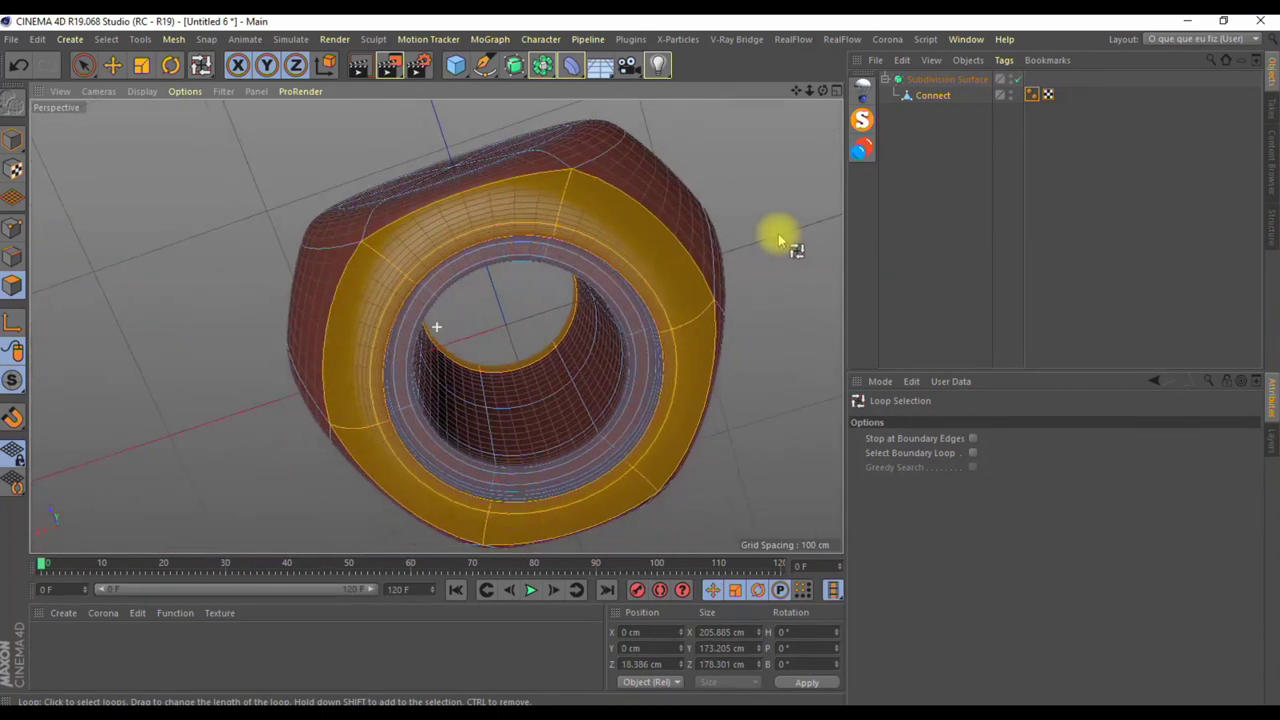
scroll(651, 466, "up", 4)
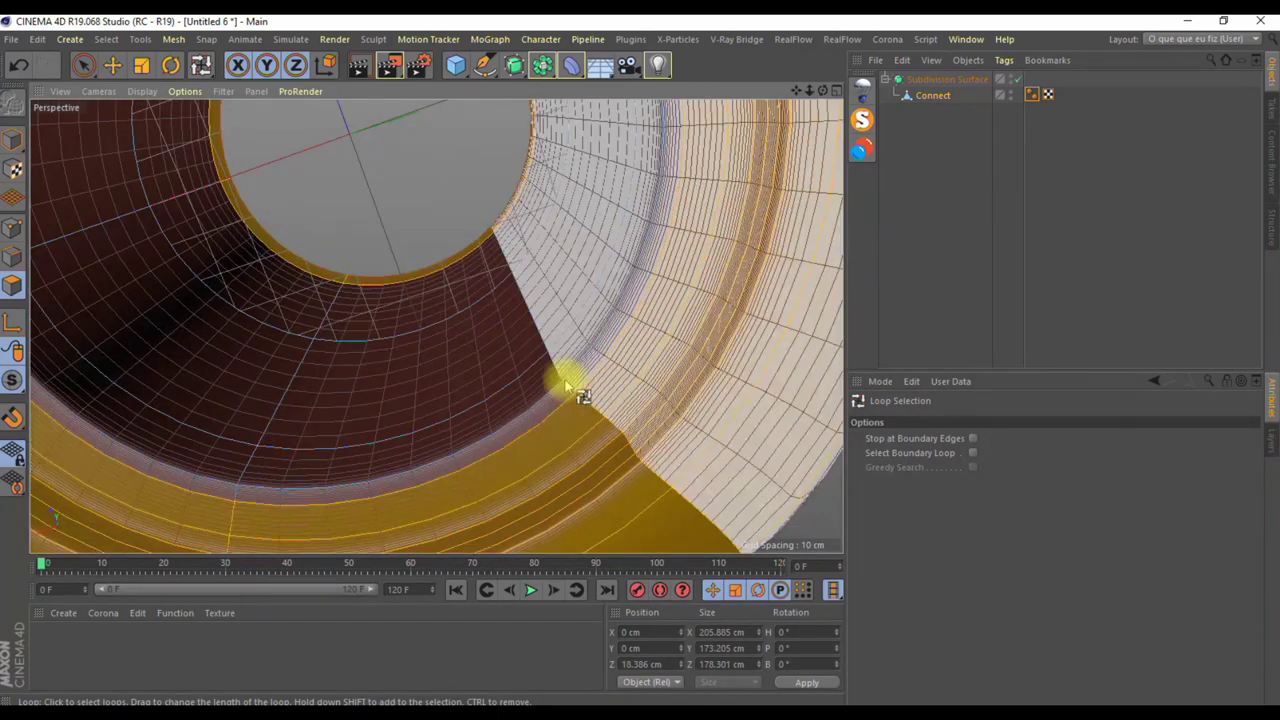
left_click(567, 384)
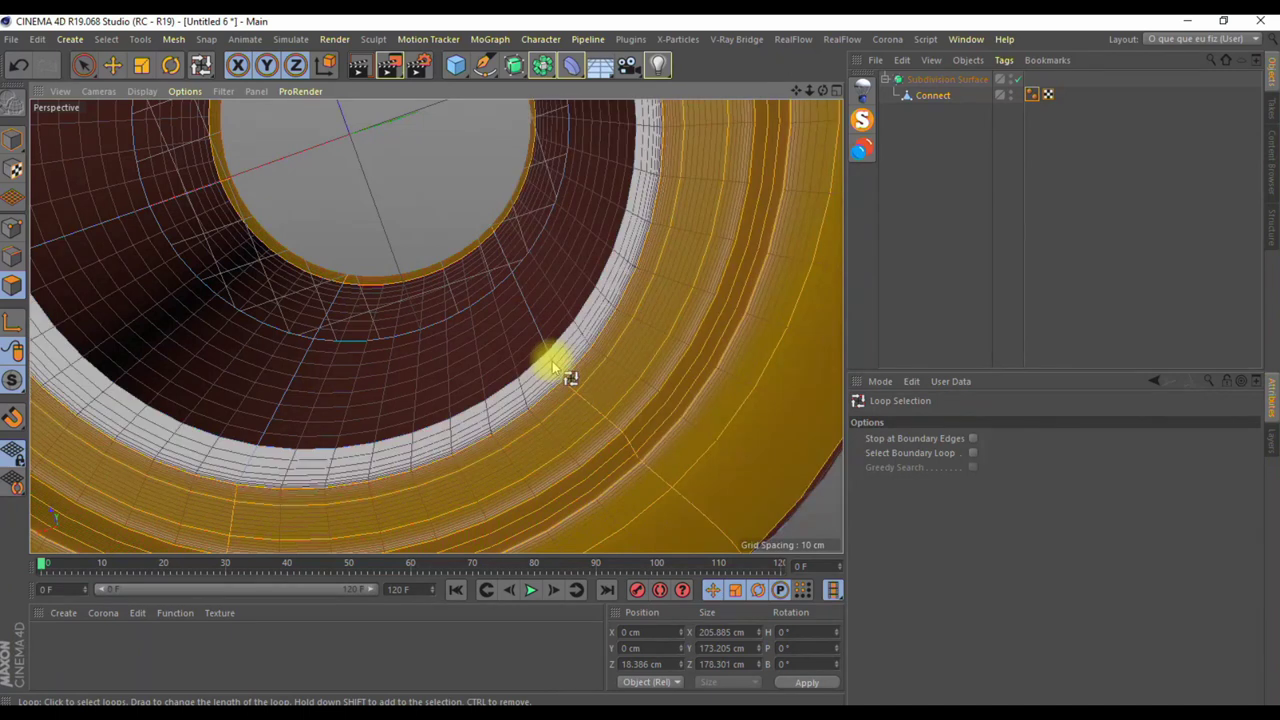
scroll(551, 366, "down", 2)
left_click(533, 347, "shift")
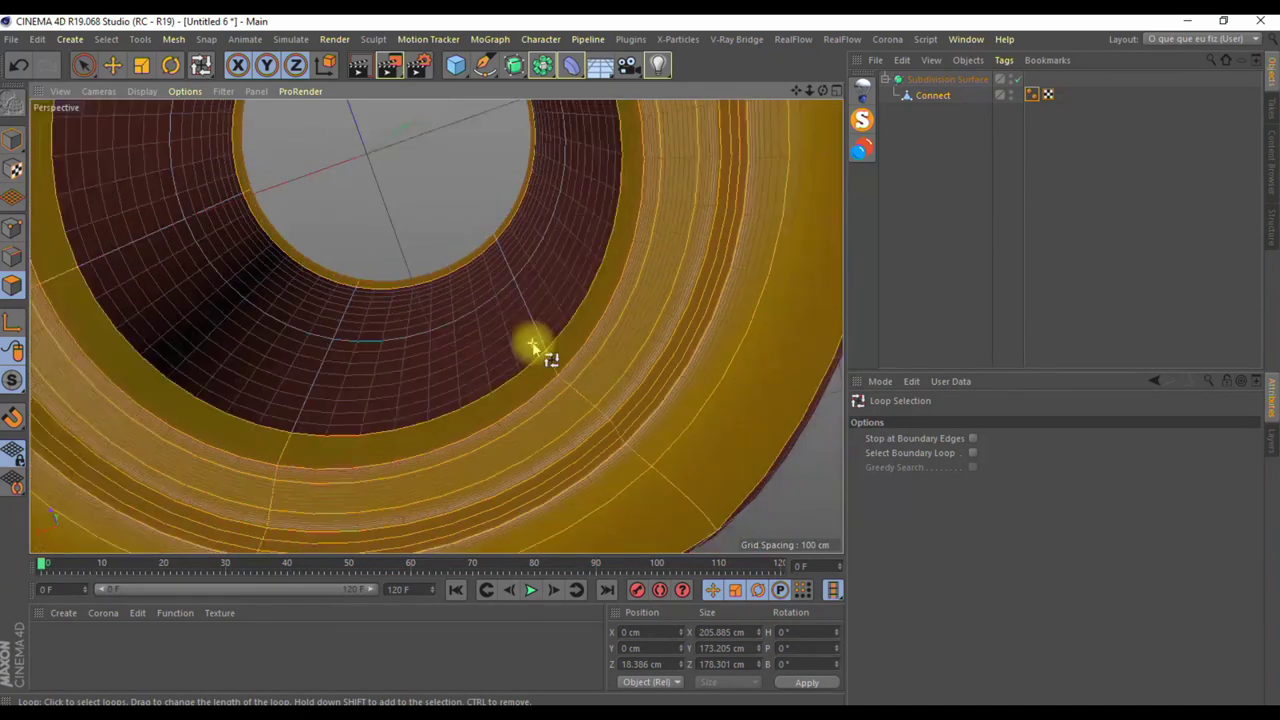
scroll(532, 347, "down", 4)
scroll(532, 347, "down", 2)
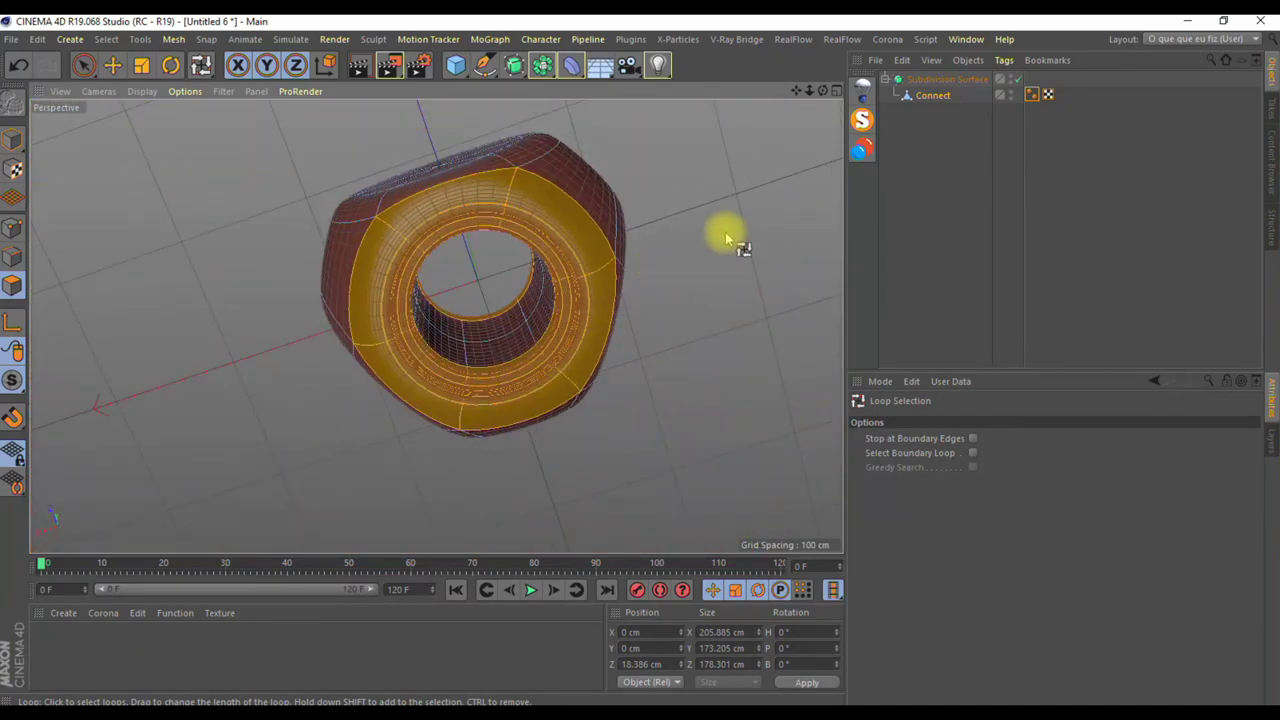
Scale the selected ring faces apart vertically, then clear the selection.
mouse_move(703, 166)
left_mouse_down("alt")
mouse_move(700, 286)
mouse_move(766, 337)
mouse_move(737, 329)
mouse_move(735, 340)
left_mouse_up("alt")
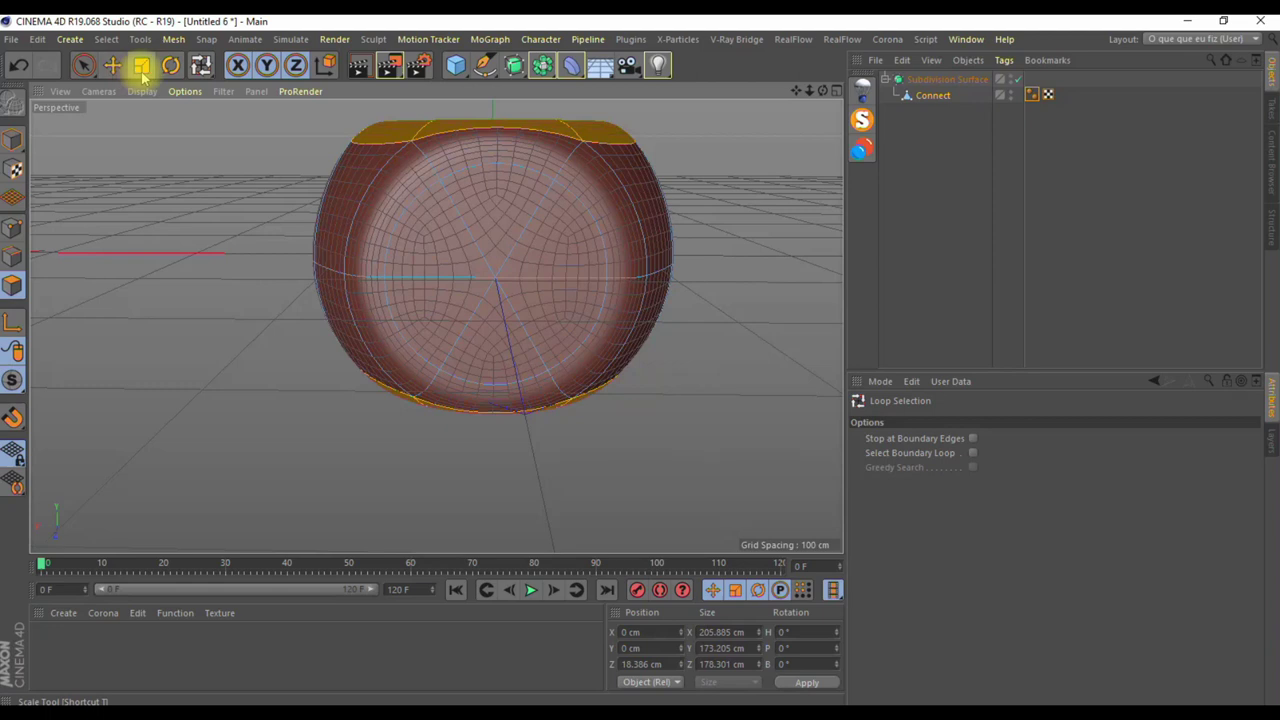
left_click(143, 76)
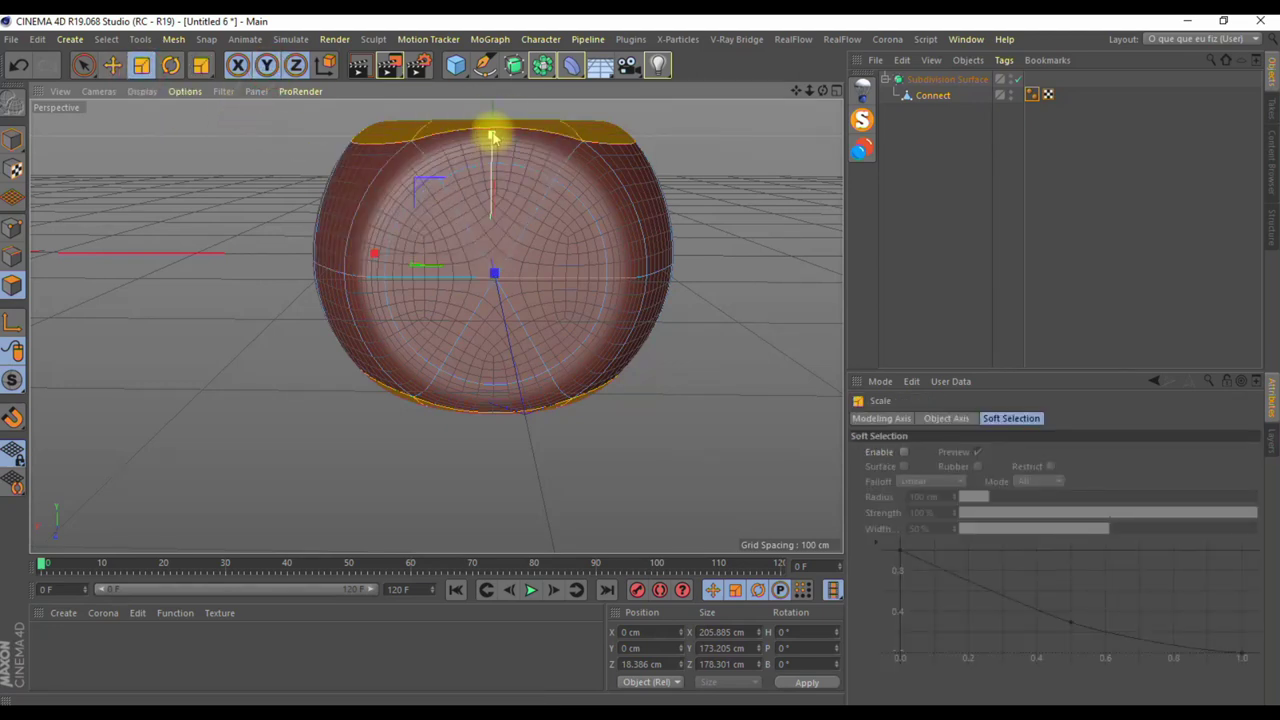
left_click_drag(492, 136, 494, 129)
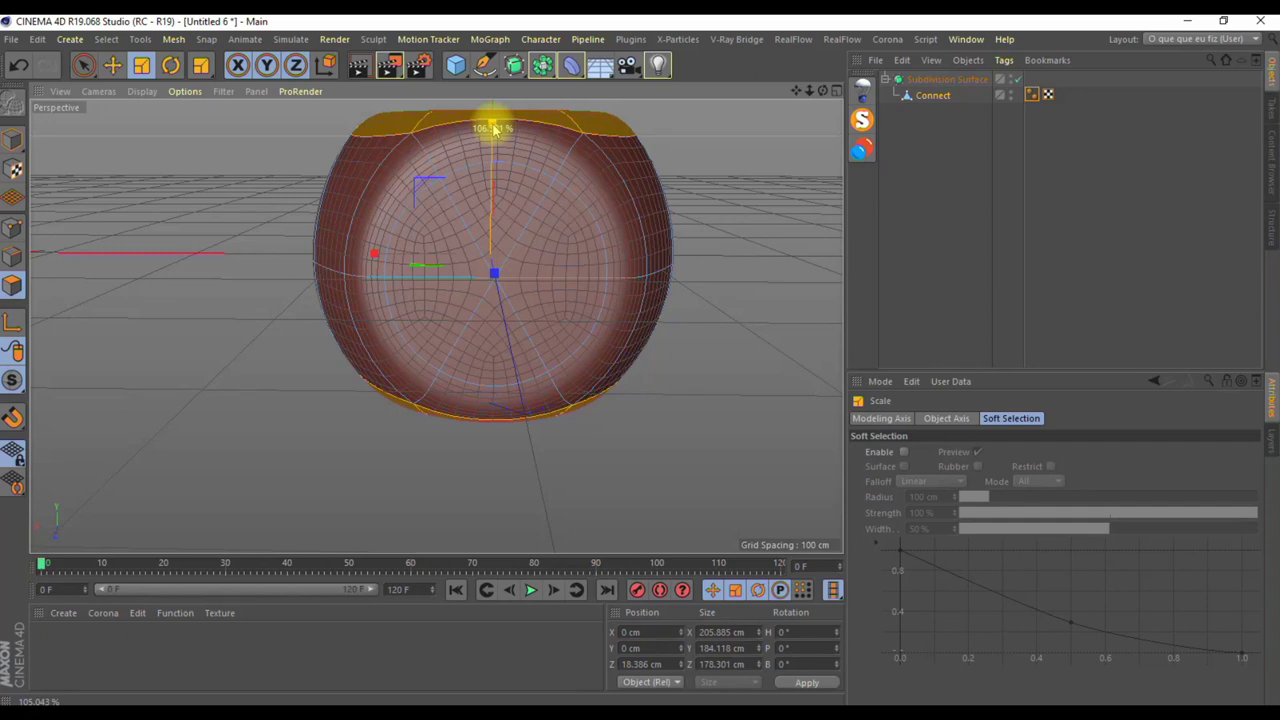
left_click(730, 252)
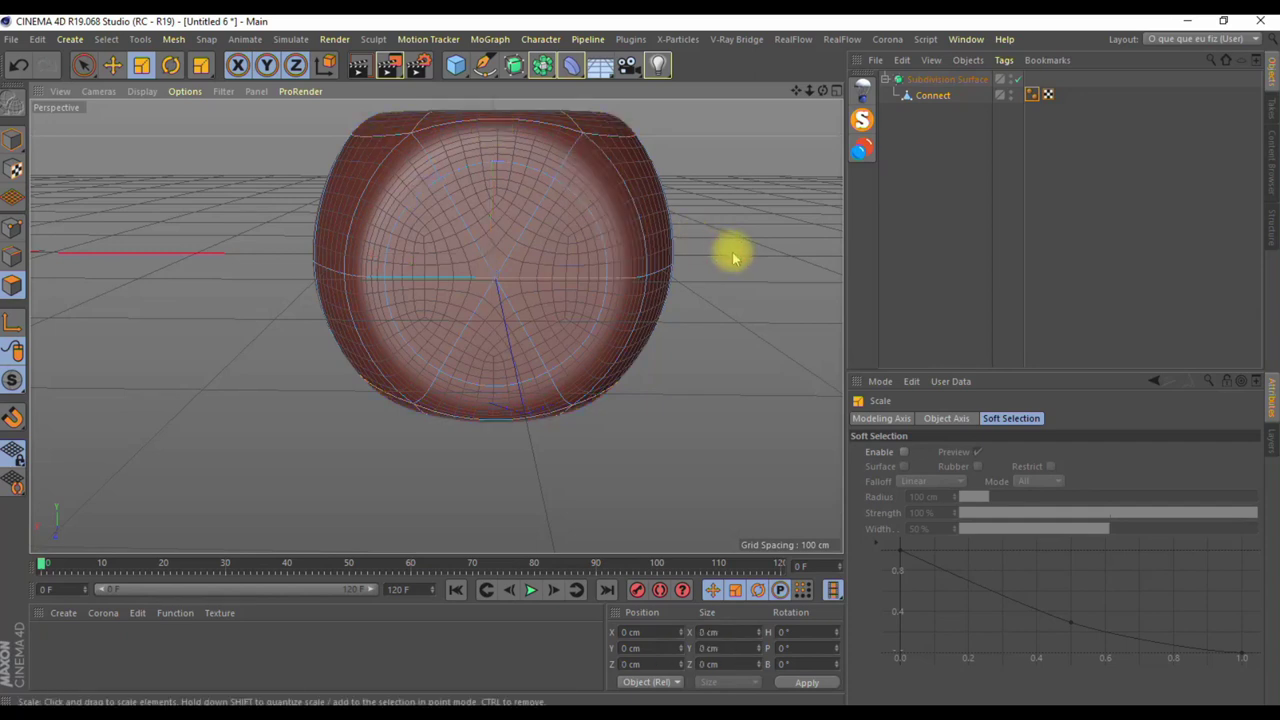
left_click(968, 168)
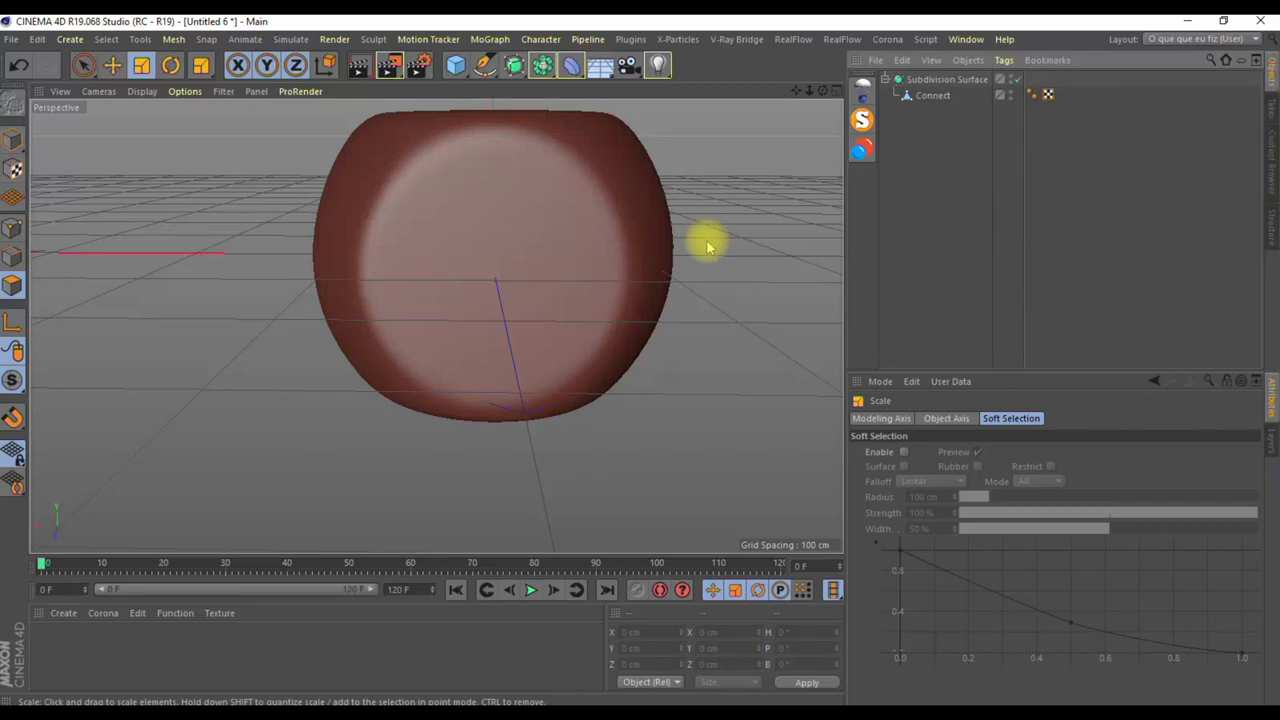
scroll(707, 246, "down", 2)
Undo the oversized stretch and rescale the rings to about 102% height, then deselect.
key("ctrl+z")
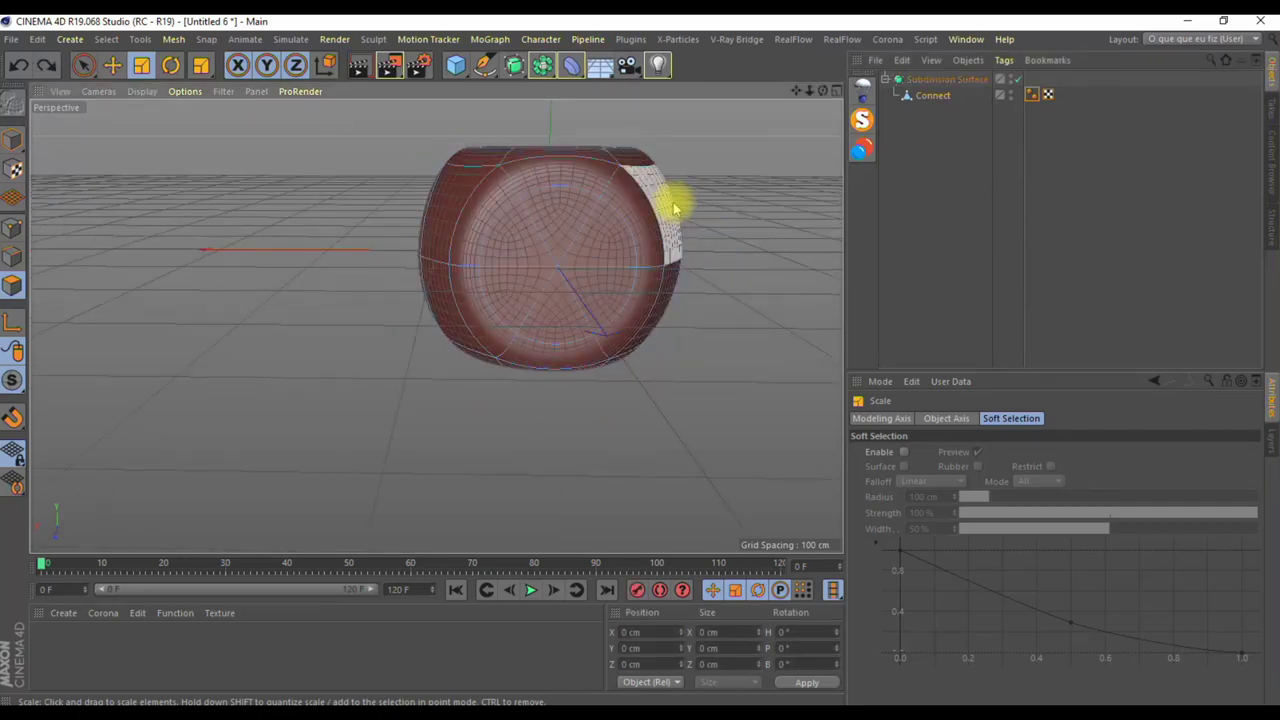
key("ctrl+z")
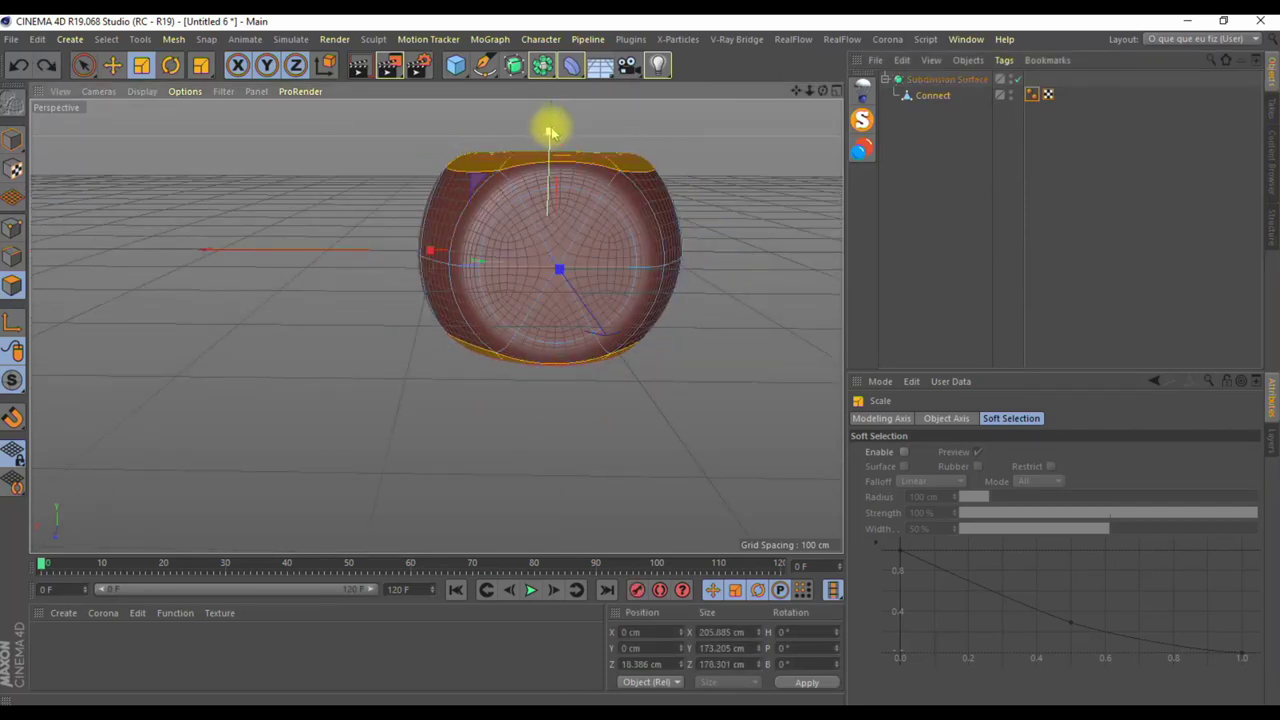
left_click_drag(551, 131, 551, 129)
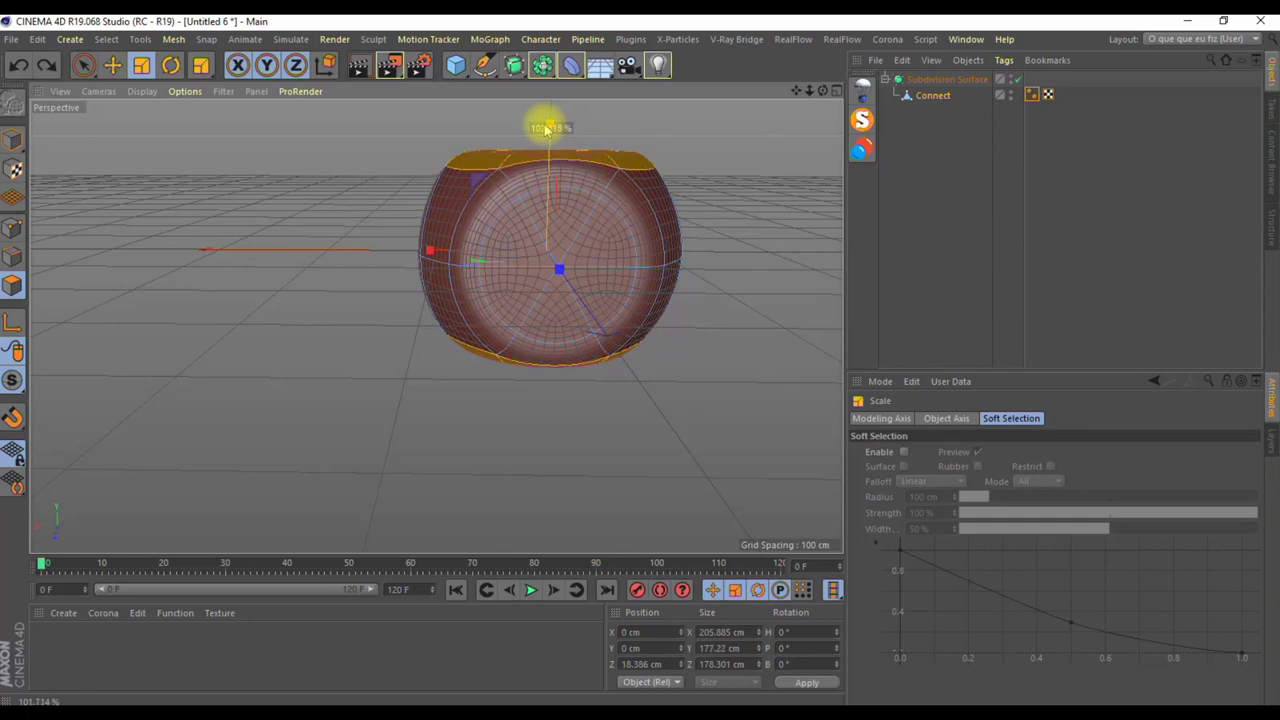
left_click_drag(546, 128, 548, 128)
left_click(778, 316)
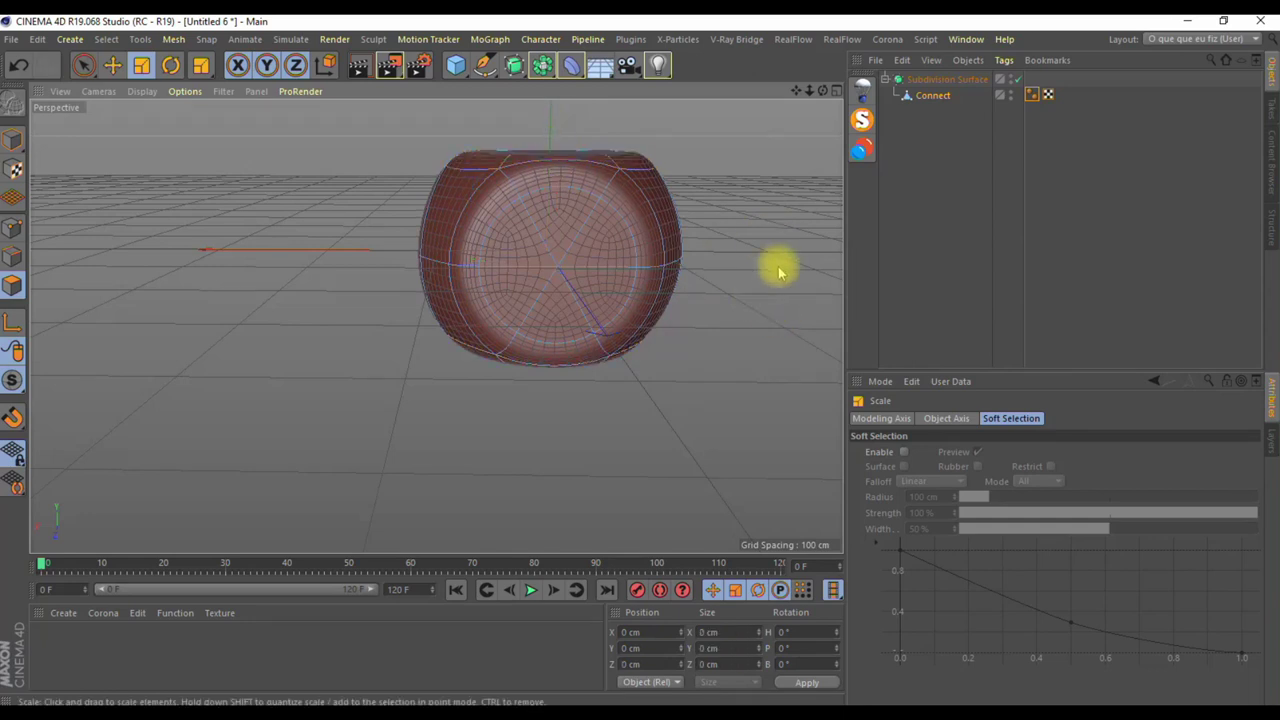
mouse_move(779, 272)
left_mouse_down("alt")
mouse_move(754, 251)
mouse_move(771, 263)
mouse_move(434, 329)
mouse_move(809, 223)
mouse_move(628, 229)
left_mouse_up("alt")
left_click(938, 225)
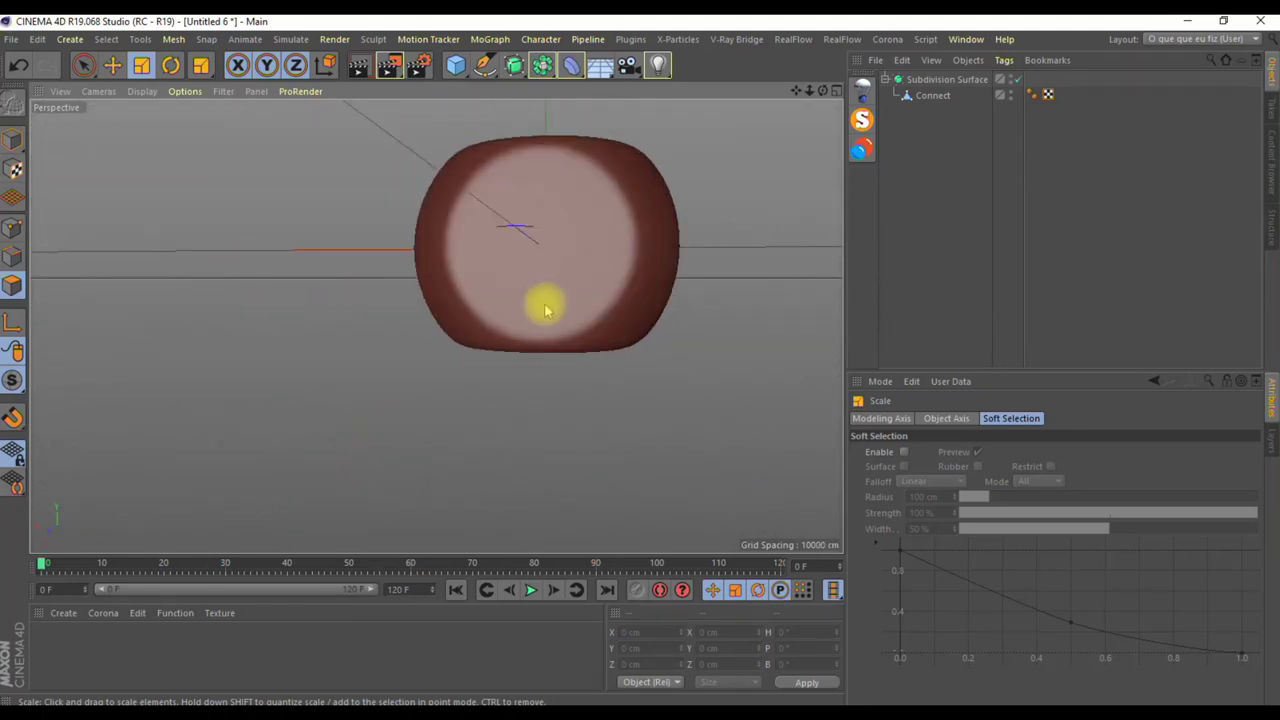
mouse_move(748, 213)
left_mouse_down("alt")
mouse_move(823, 251)
mouse_move(435, 326)
mouse_move(752, 270)
mouse_move(766, 251)
mouse_move(435, 326)
mouse_move(714, 214)
mouse_move(834, 243)
mouse_move(435, 326)
mouse_move(793, 283)
left_mouse_up("alt")
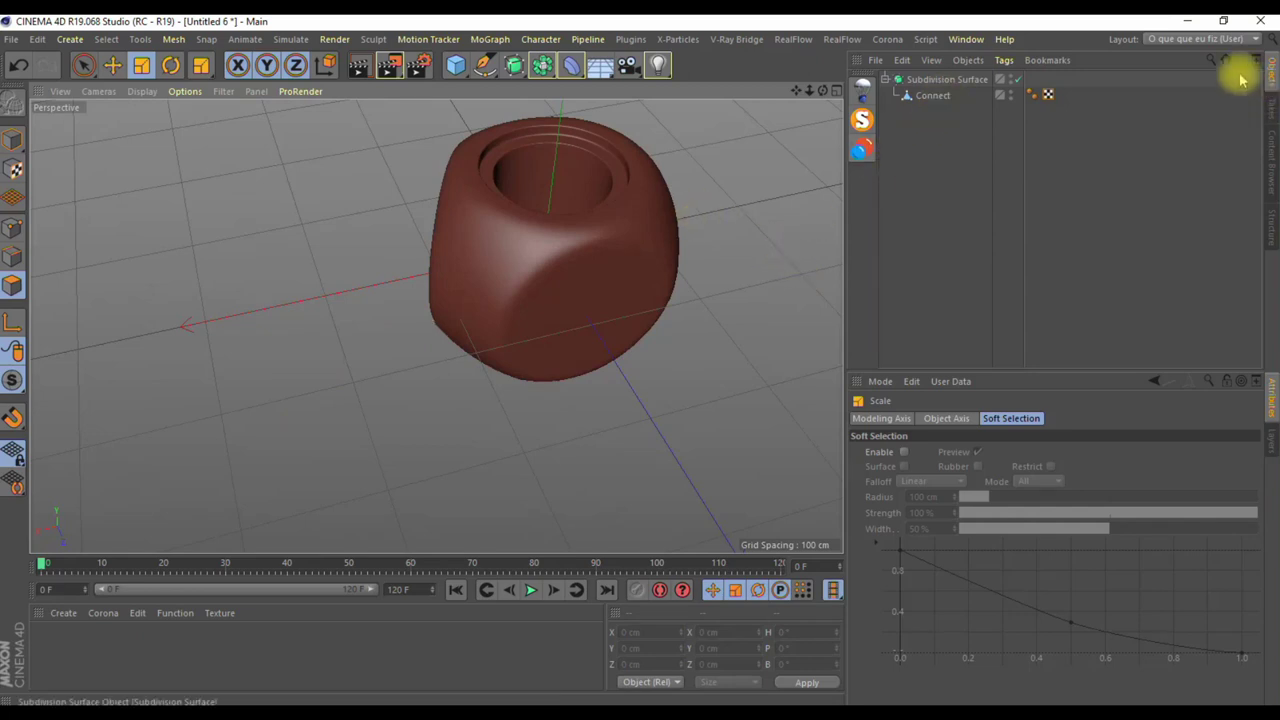
Switch to the BP UV Edit layout and select all of Connect's polygons.
left_click(1195, 38)
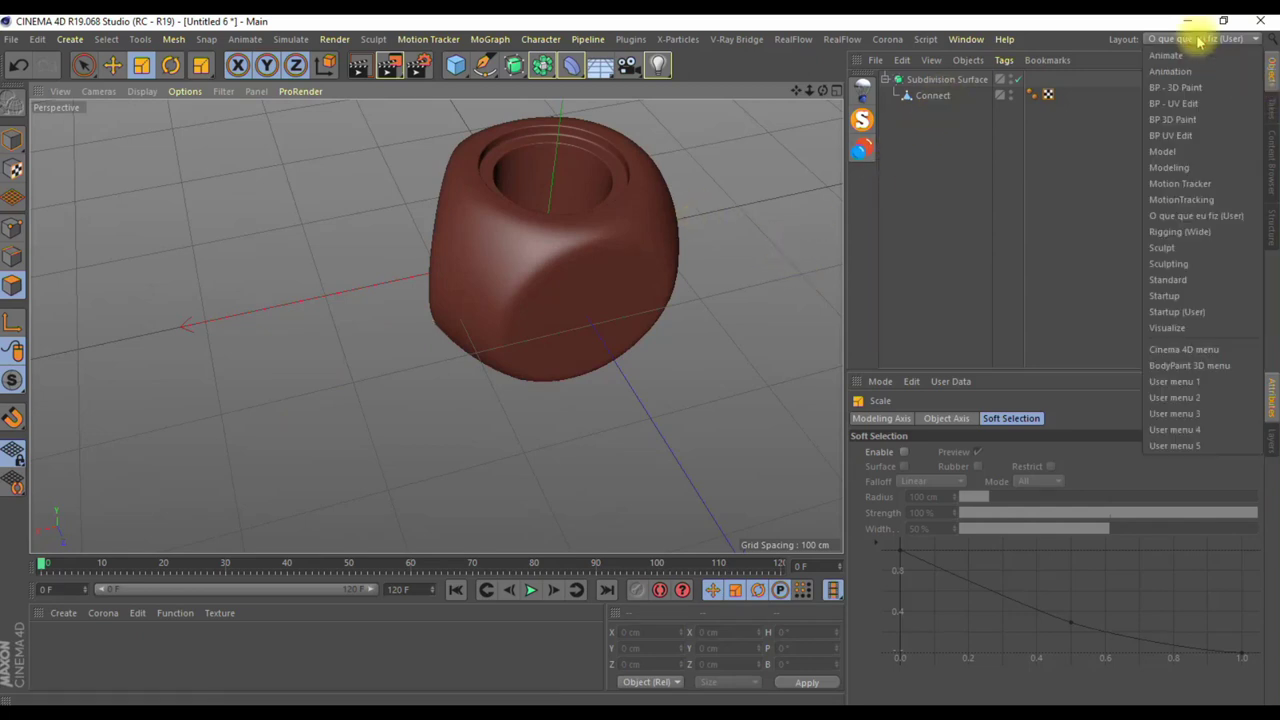
left_click(1192, 137)
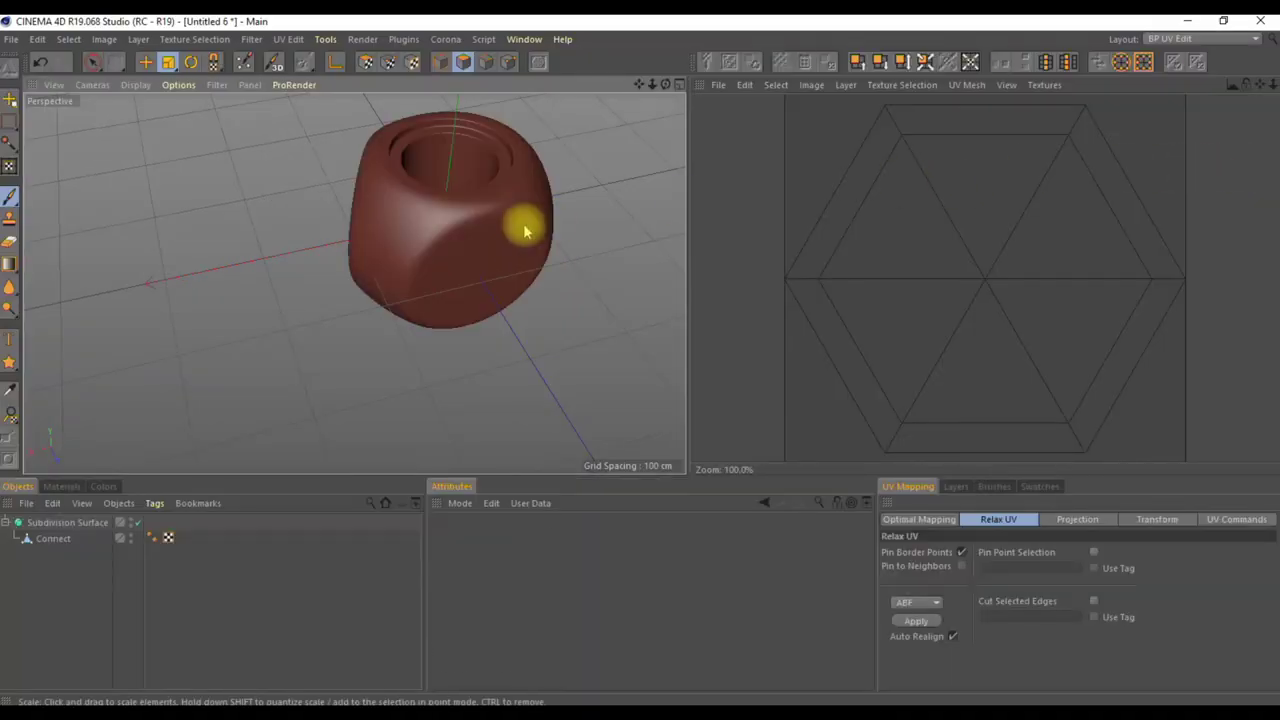
left_click(368, 66)
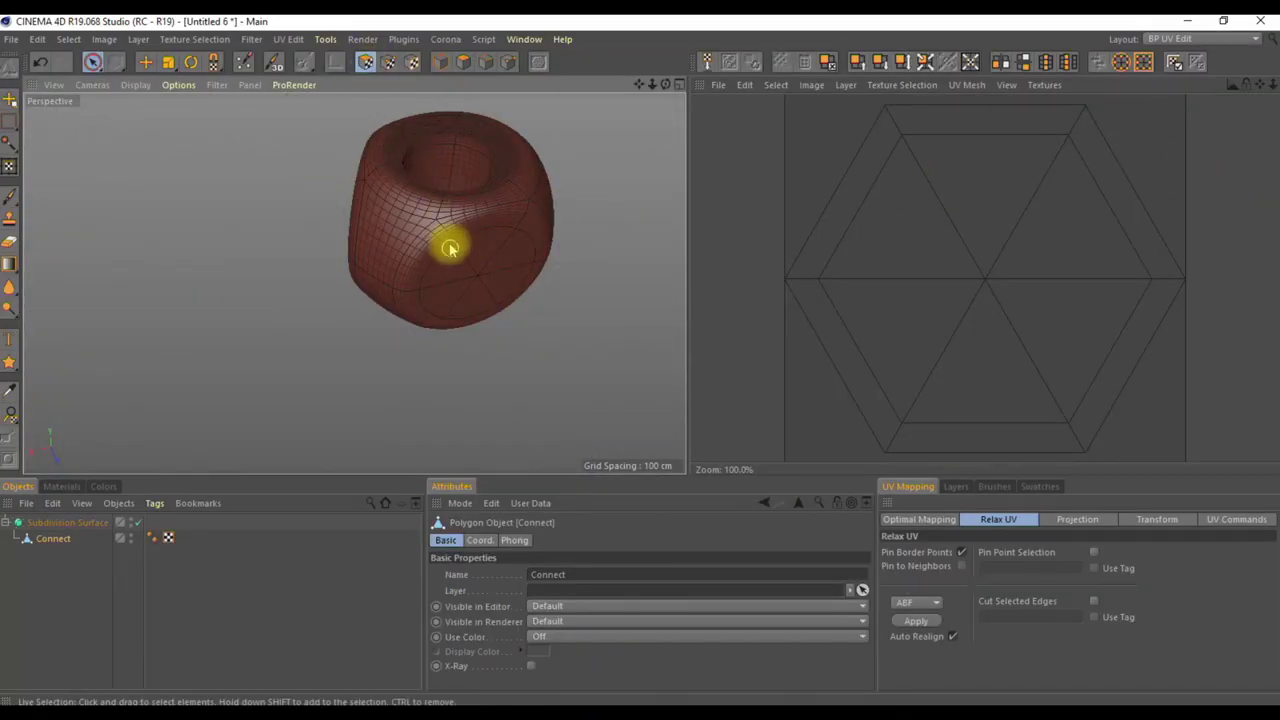
left_click(450, 249)
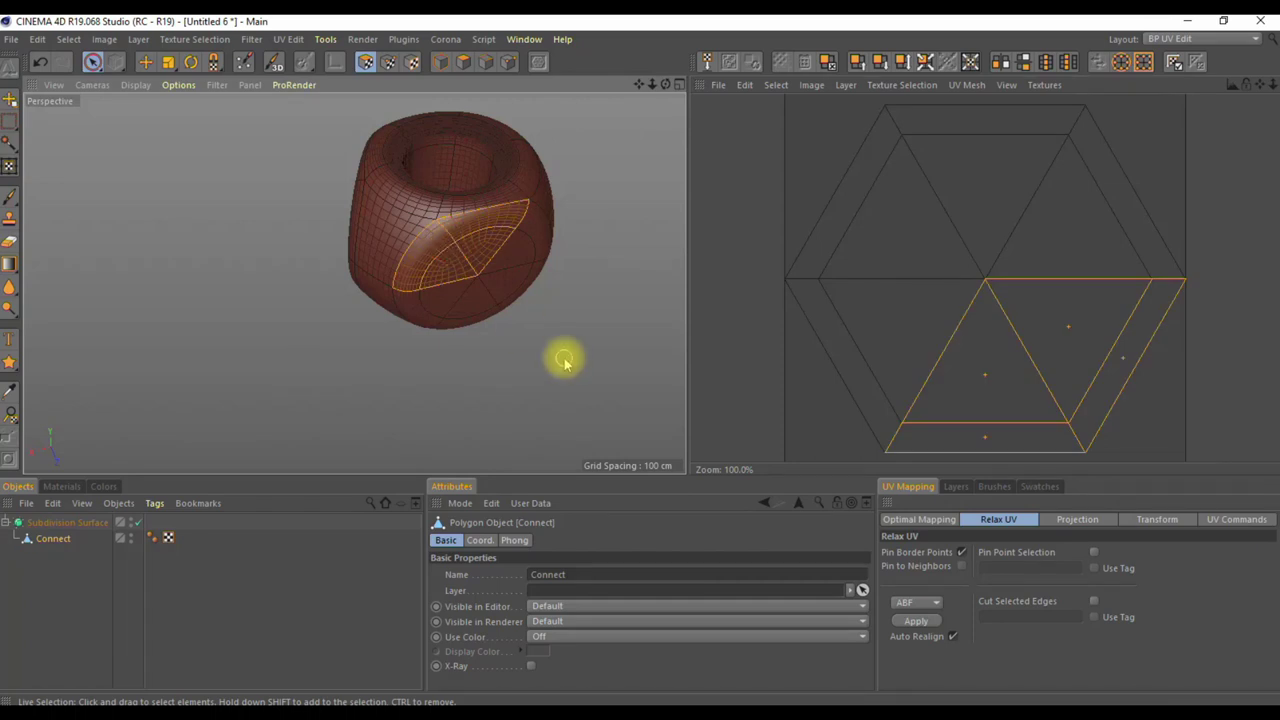
key("ctrl+a")
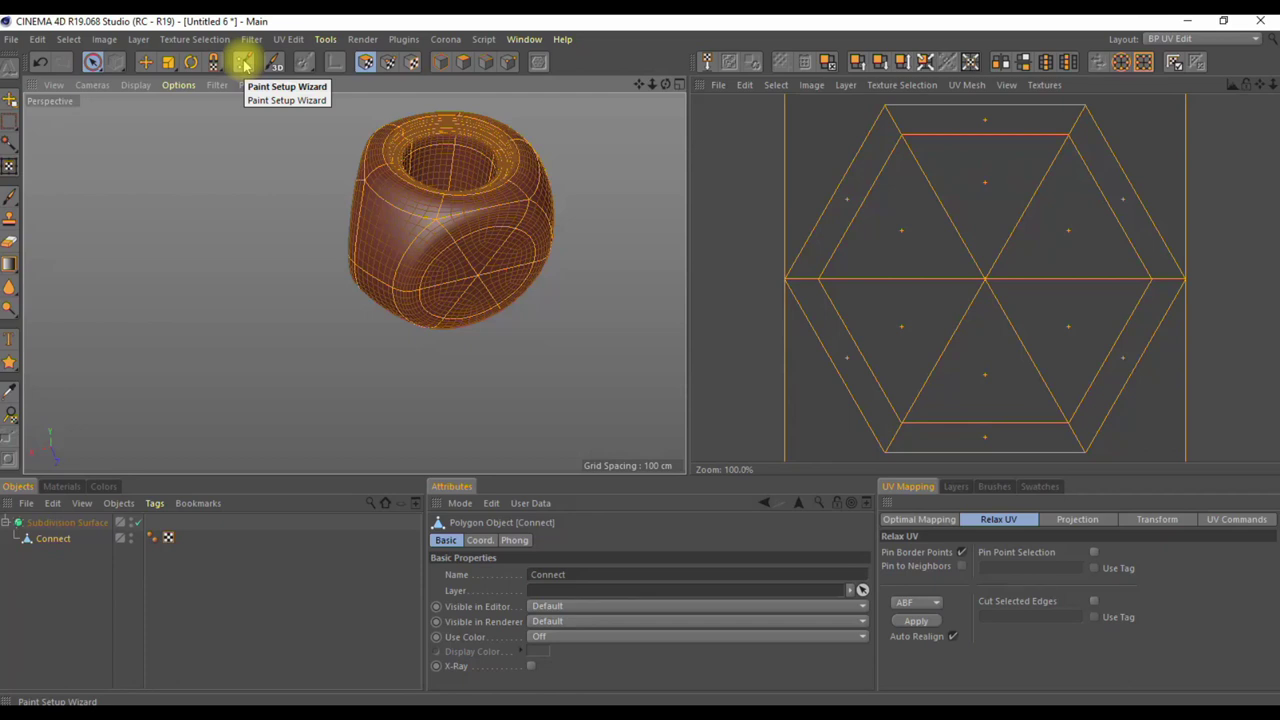
Run the Paint Setup Wizard to create material Mat with a 2048×2048 colour texture and unpacked UVs.
left_click(244, 64)
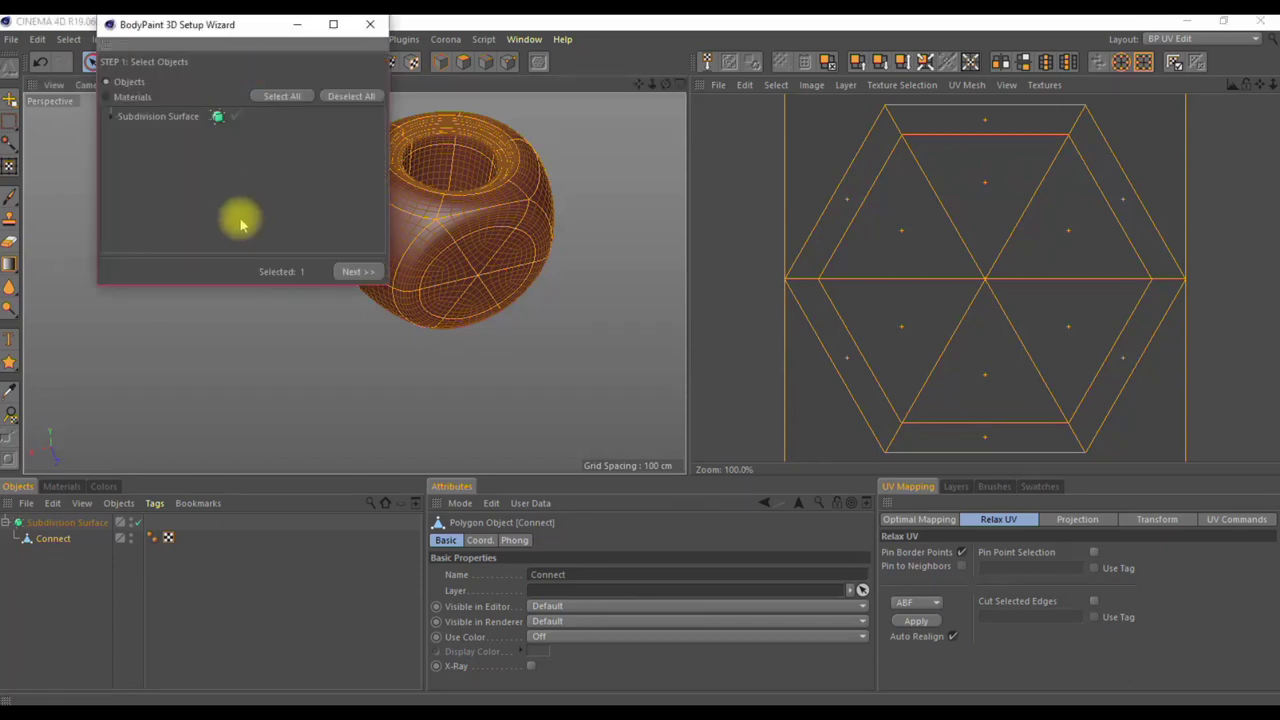
left_click(355, 273)
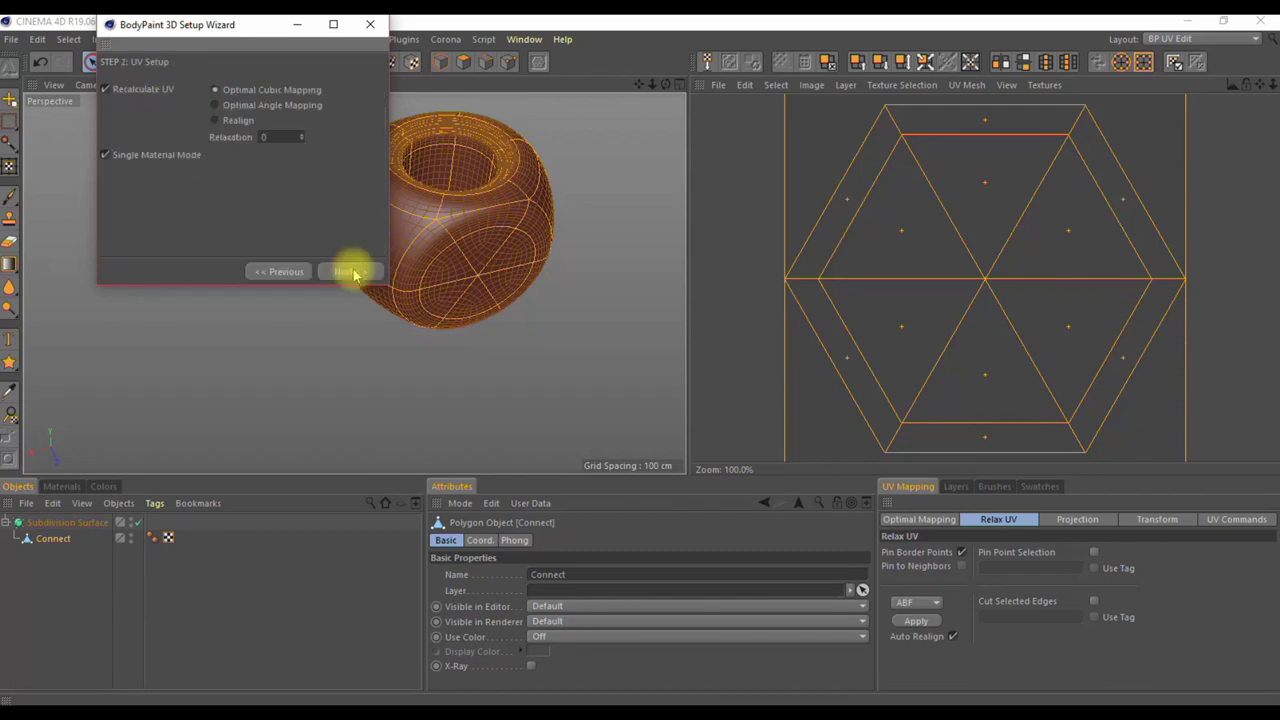
left_click(353, 271)
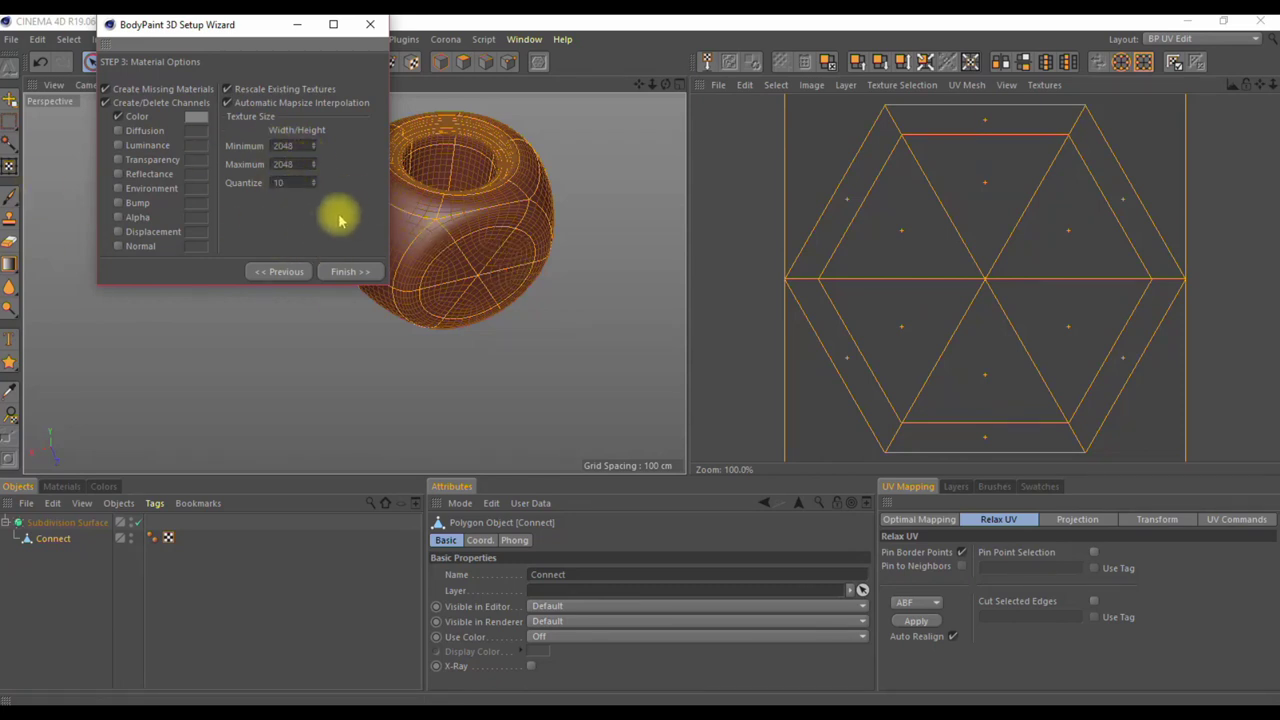
left_click(355, 277)
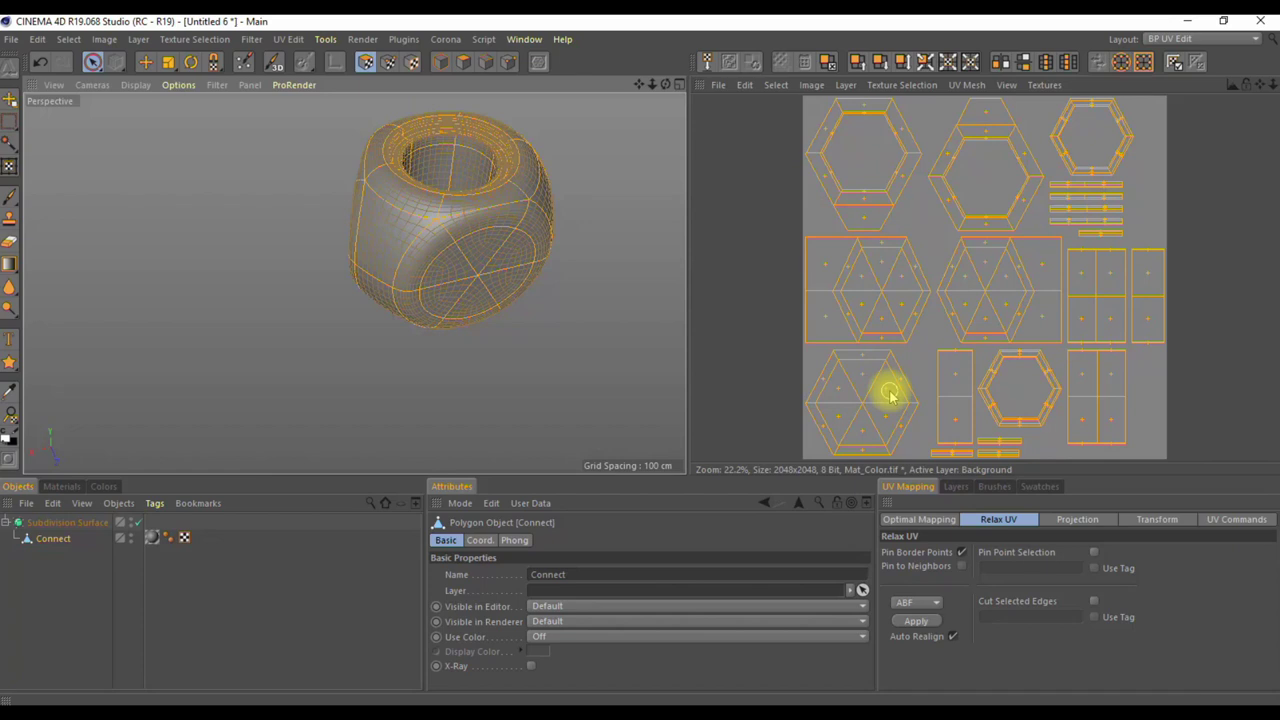
Apply Layer > Outline Polygons to paint the UV outlines onto Mat_Color, then deselect.
left_click(777, 84)
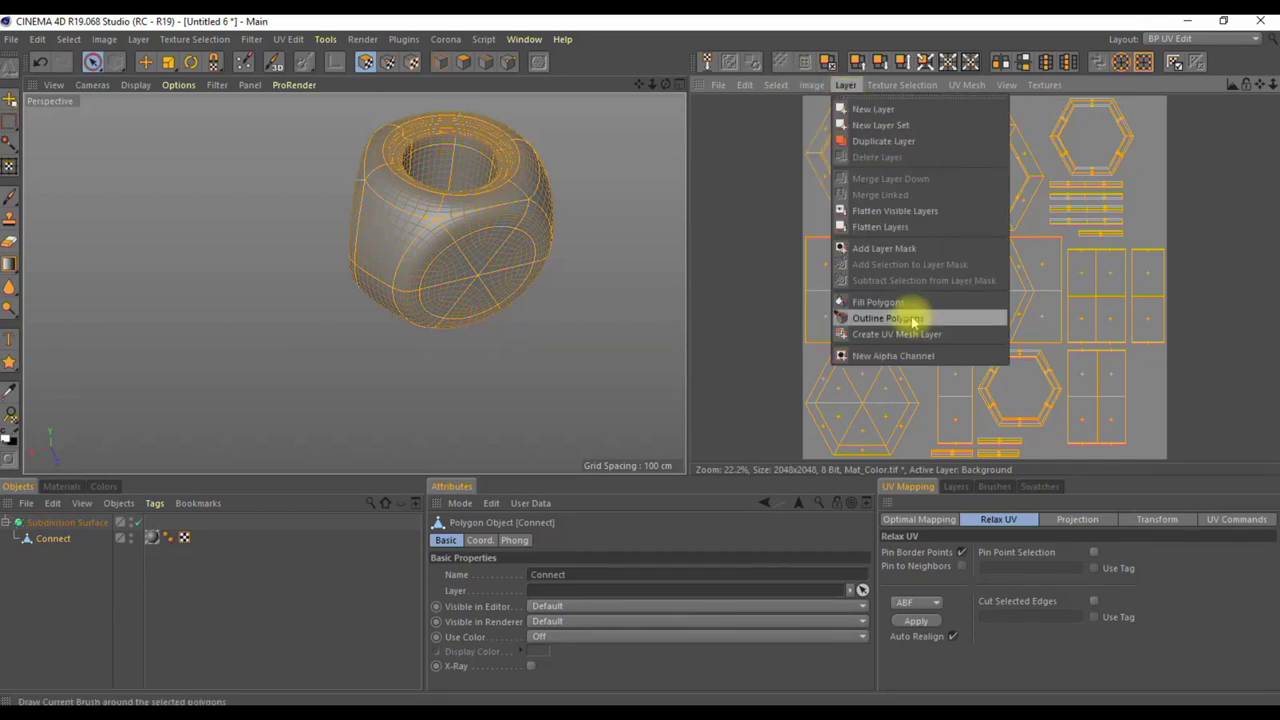
left_click(903, 319)
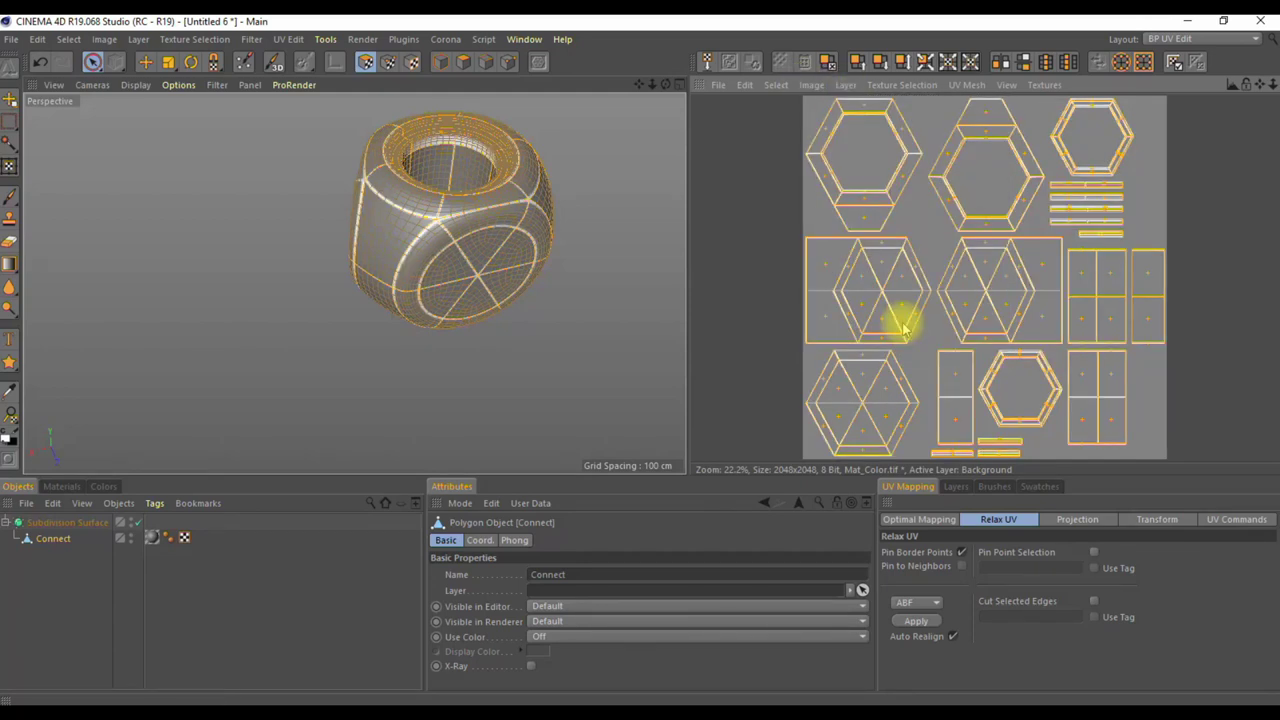
left_click(766, 331)
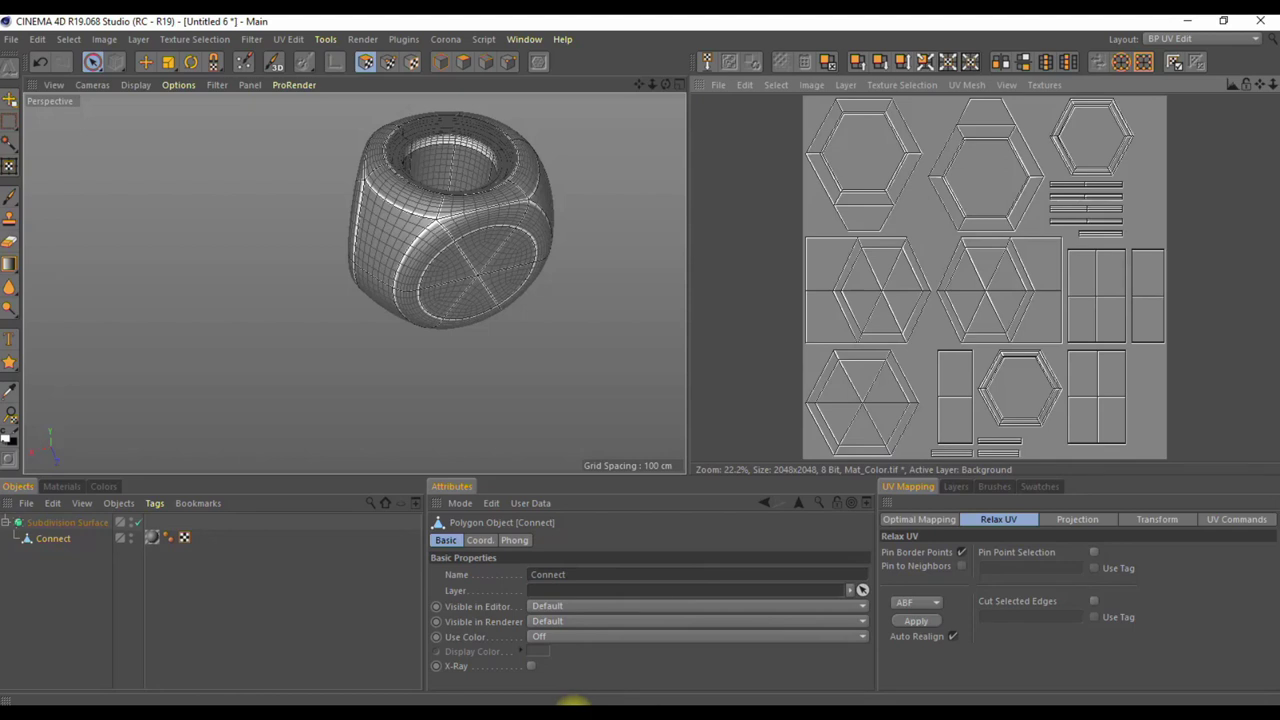
Save the texture in PSD format as CANOPLA RECORD.psd on the desktop.
left_click(718, 86)
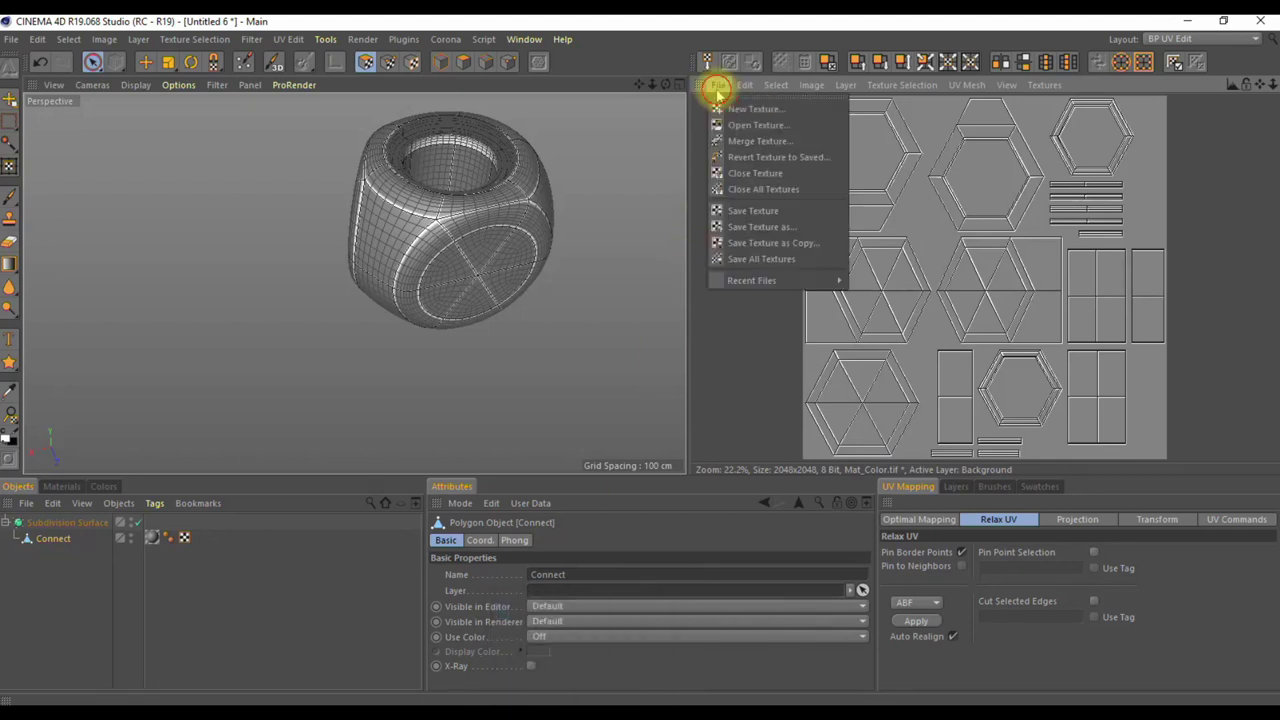
left_click(755, 227)
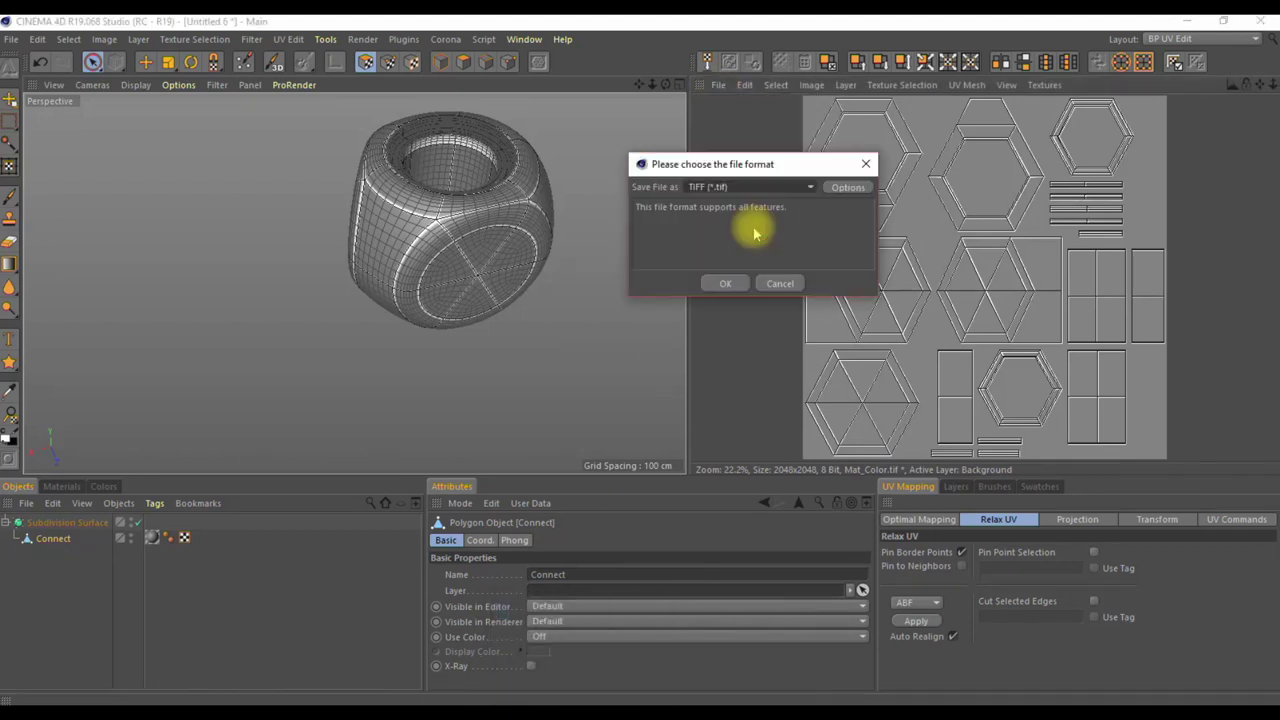
left_click(813, 188)
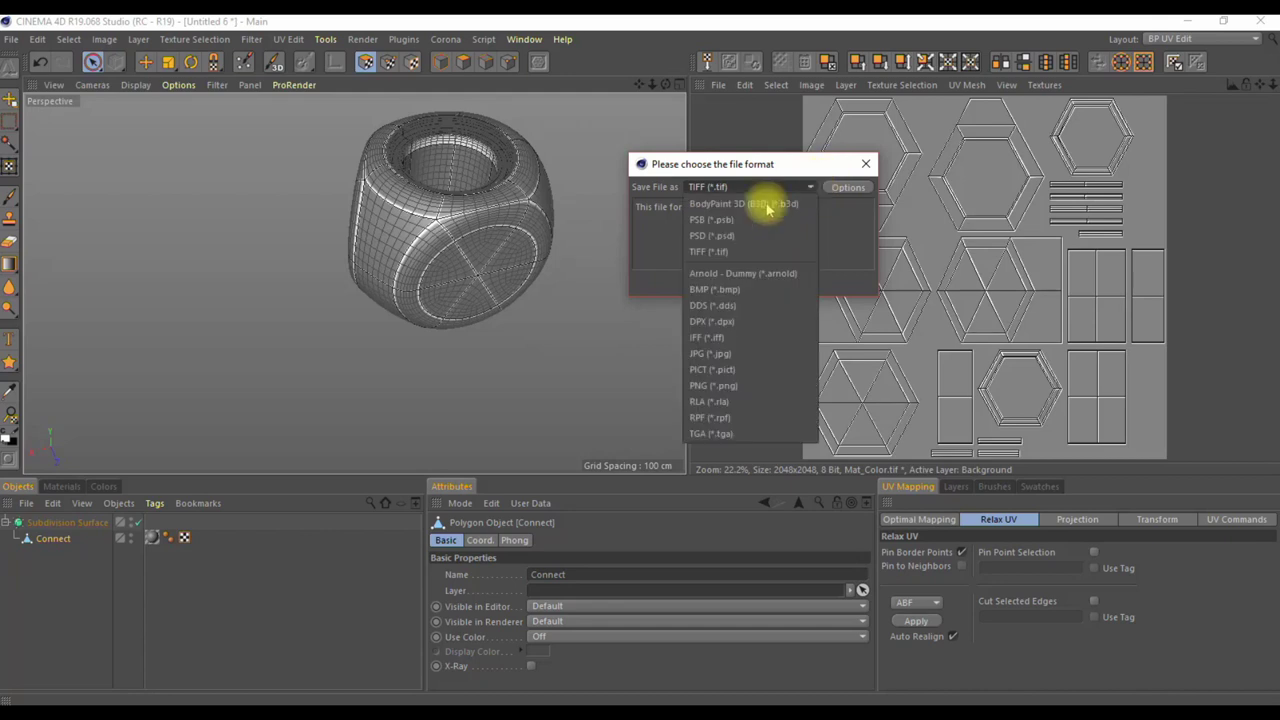
left_click(720, 237)
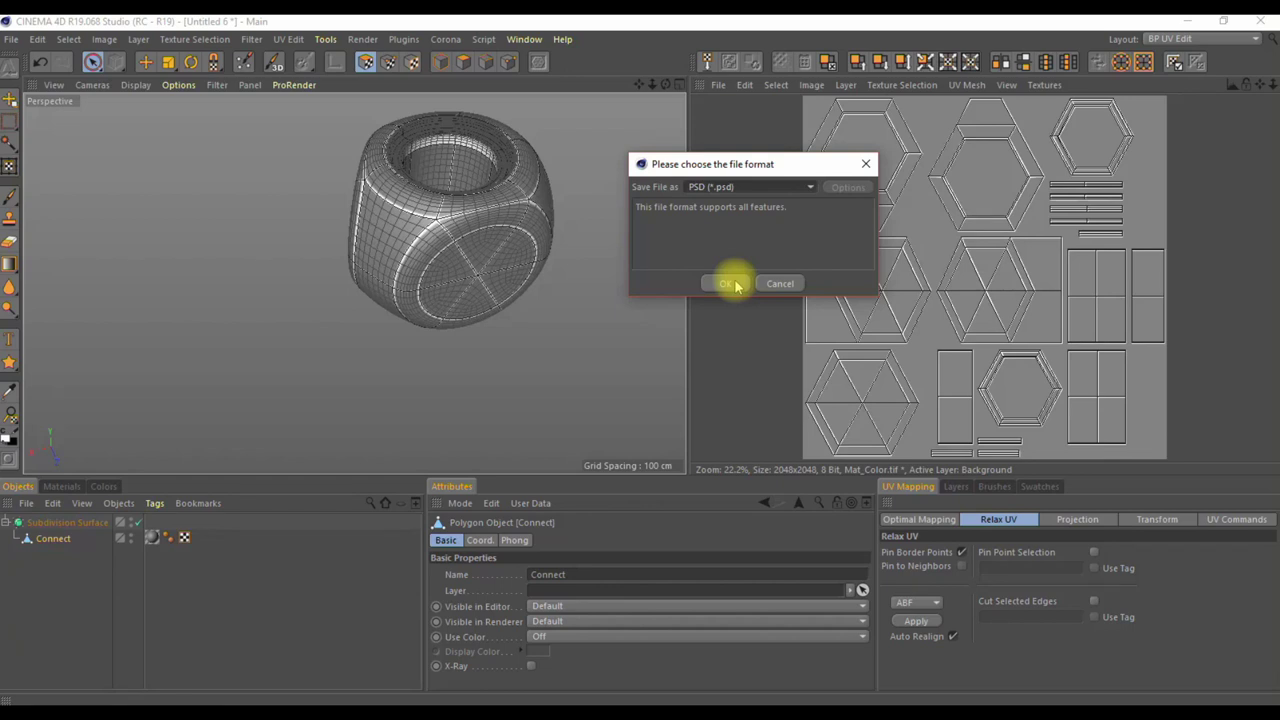
left_click(728, 284)
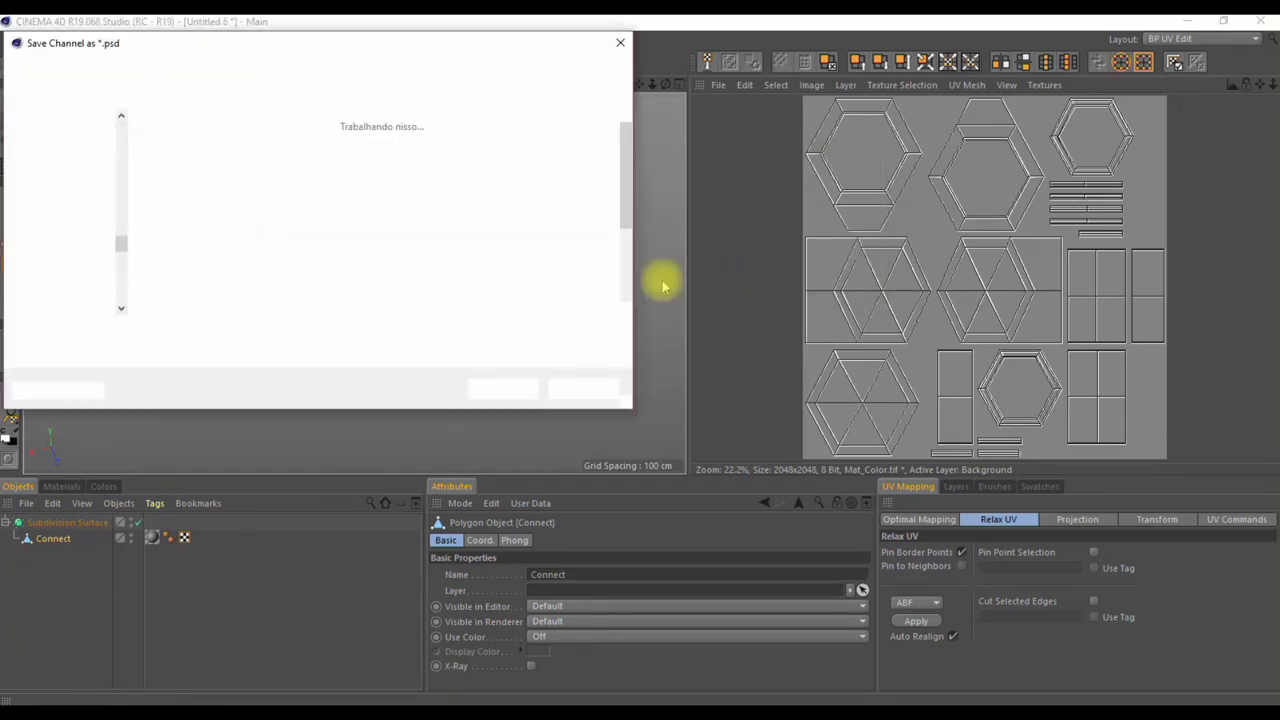
scroll(393, 265, "down", 2)
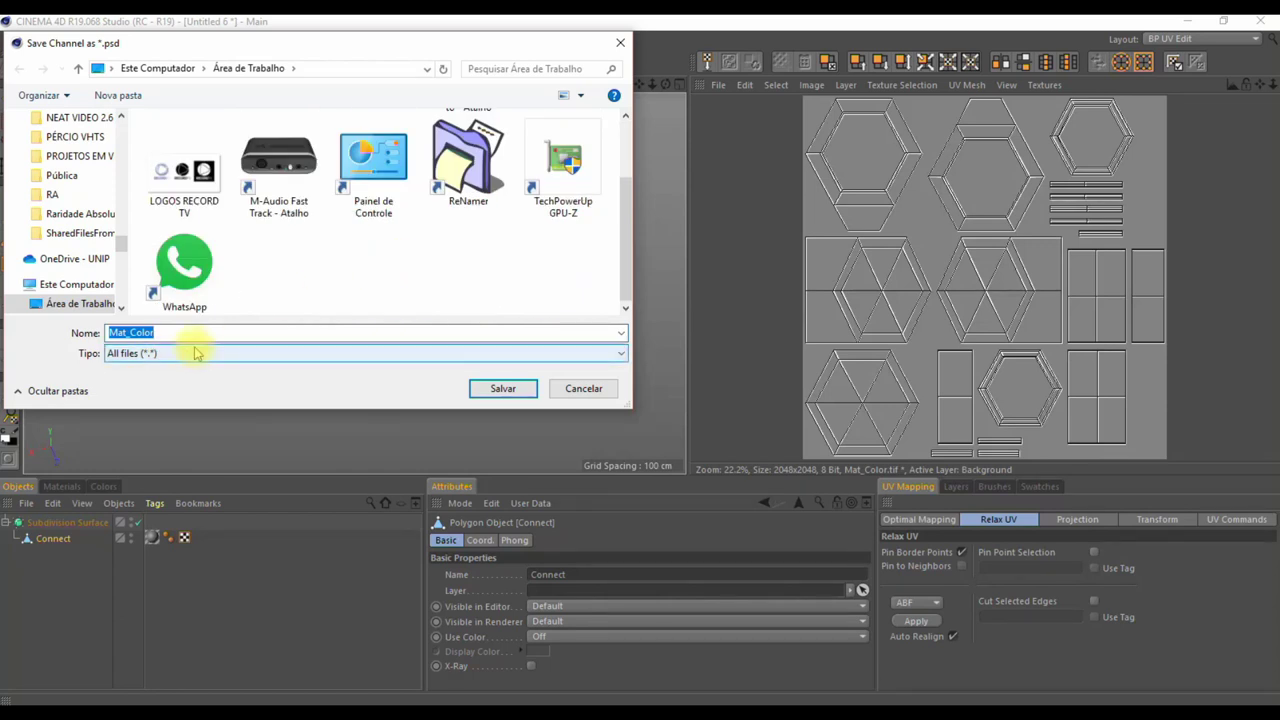
type("CANOPLA RECORD")
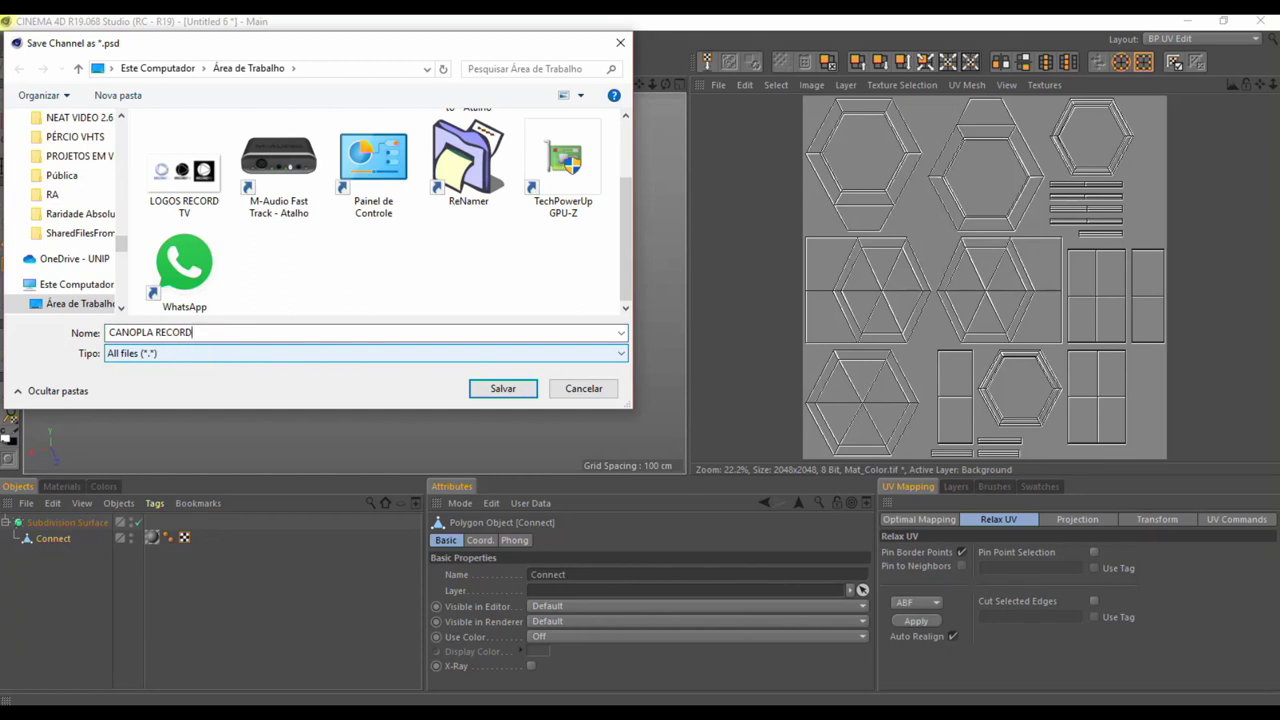
key("Return")
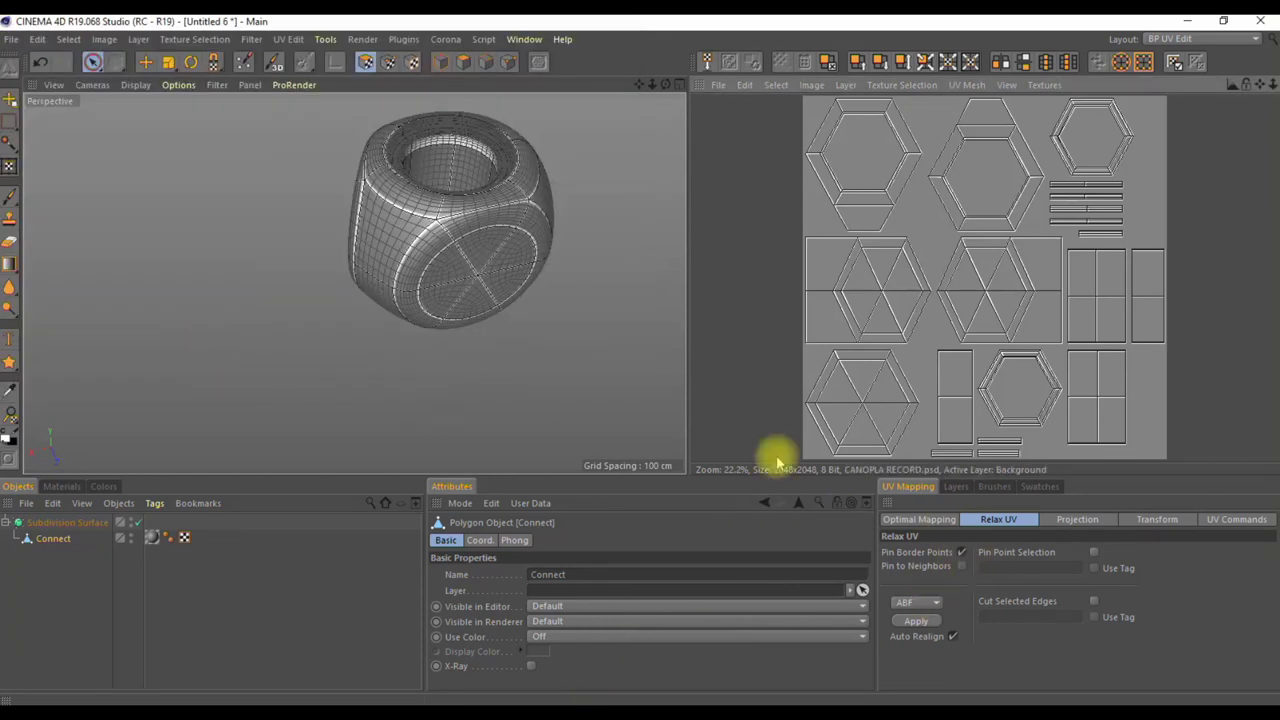
Minimize Cinema 4D and drag CANOPLA RECORD.psd from the desktop into Photoshop.
left_click(1186, 21)
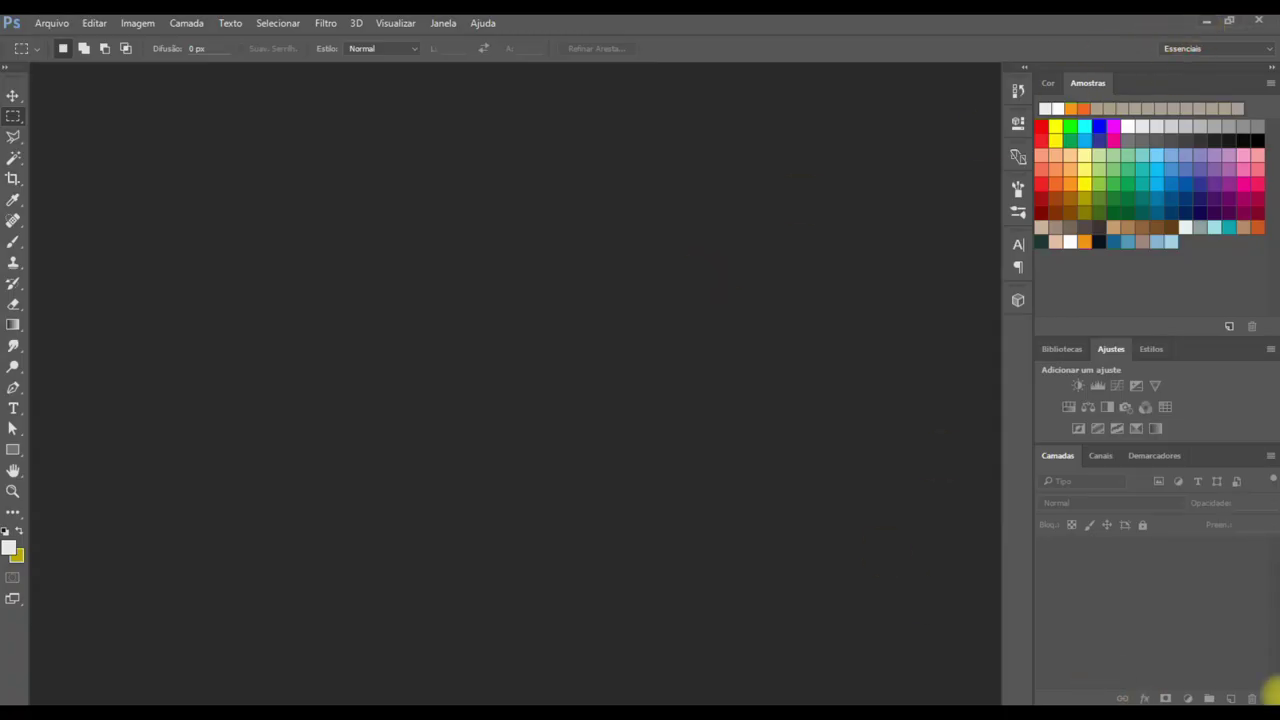
left_click(1276, 702)
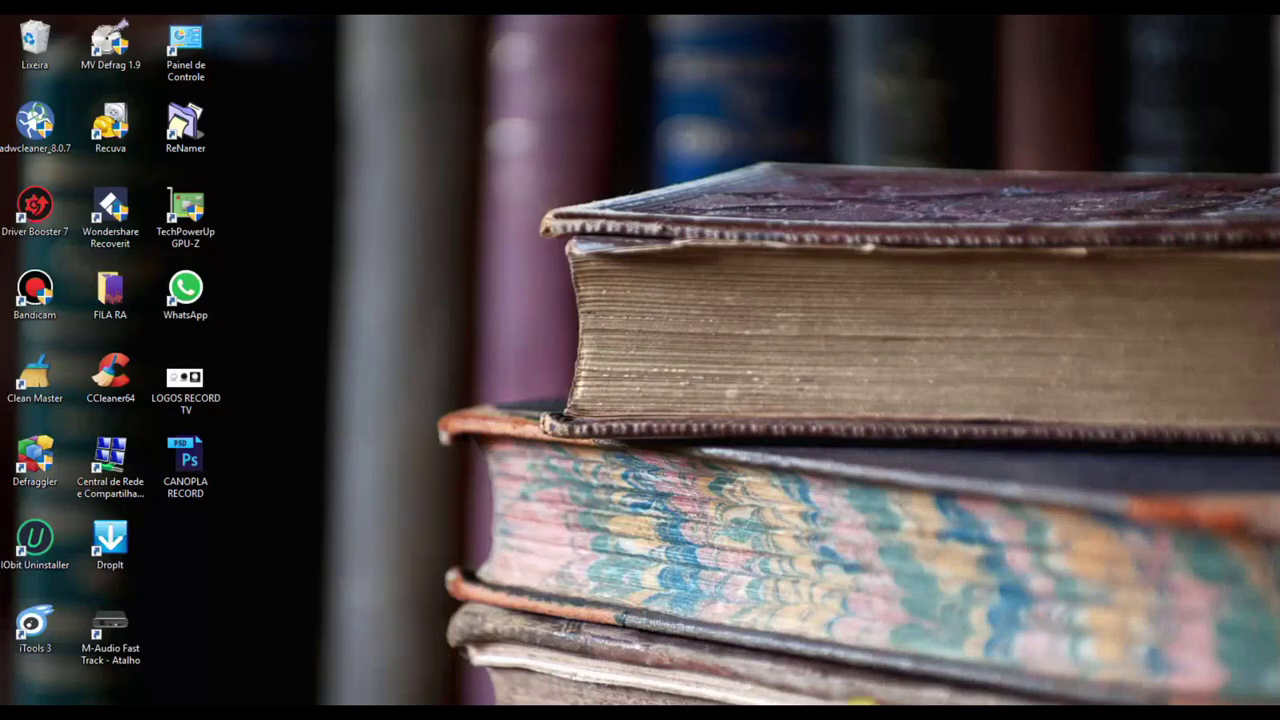
mouse_move(198, 462)
left_mouse_down()
mouse_move(395, 553)
mouse_move(587, 705)
mouse_move(502, 488)
left_mouse_up()
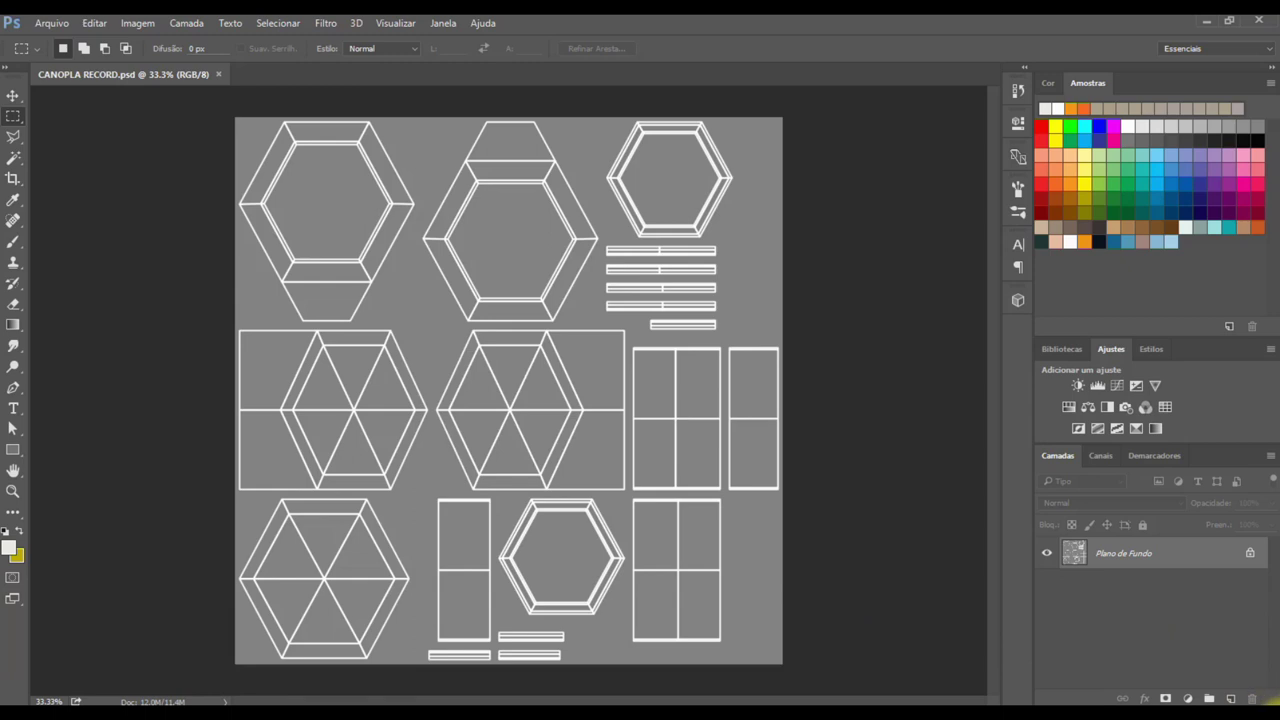
Place the LOGOS RECORD TV image on the template and scale it up to about 242%.
left_click(1269, 699)
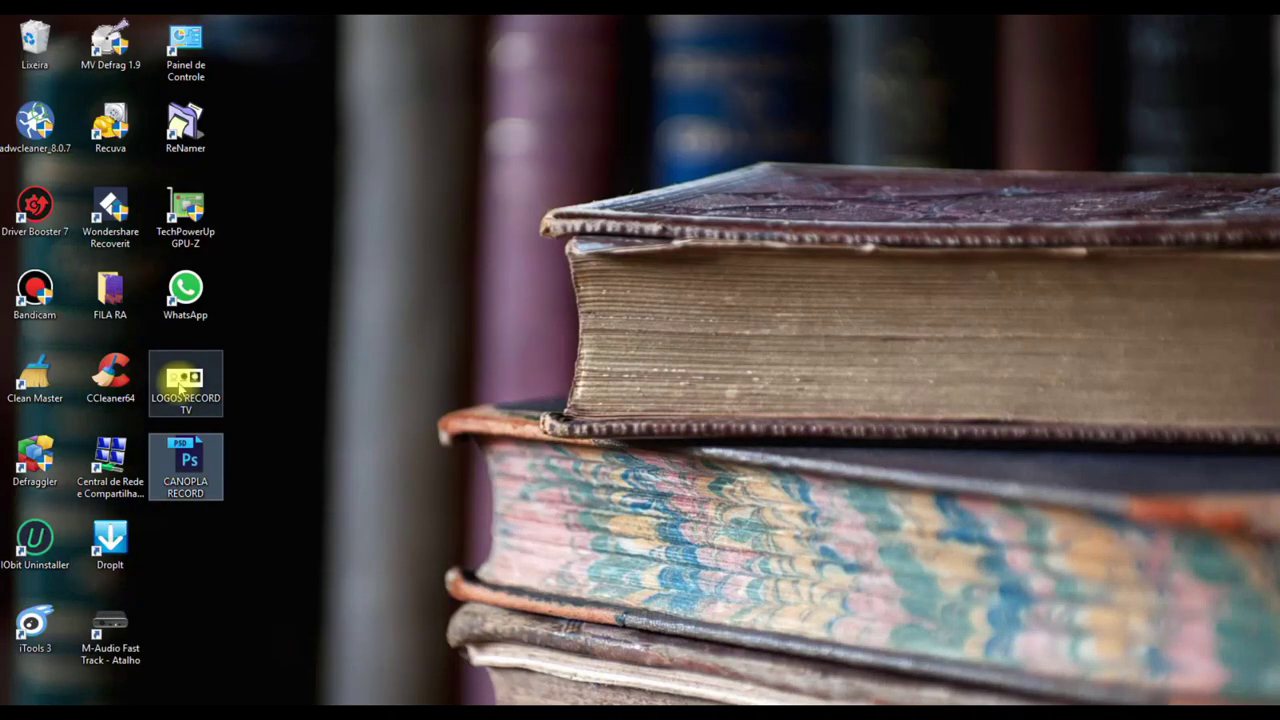
mouse_move(180, 388)
left_mouse_down()
mouse_move(314, 429)
mouse_move(349, 580)
mouse_move(551, 608)
mouse_move(577, 700)
mouse_move(411, 427)
left_mouse_up()
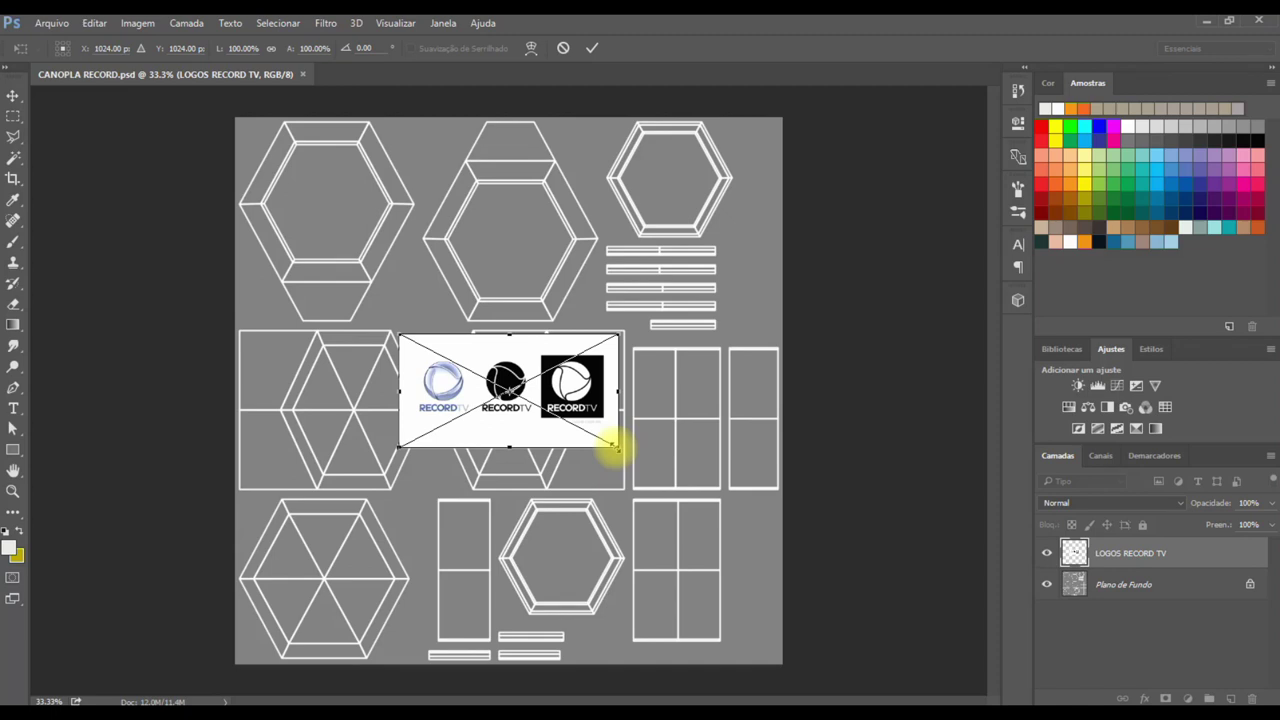
mouse_move(614, 447)
left_mouse_down("alt")
mouse_move(775, 628)
mouse_move(732, 605)
left_mouse_up("alt")
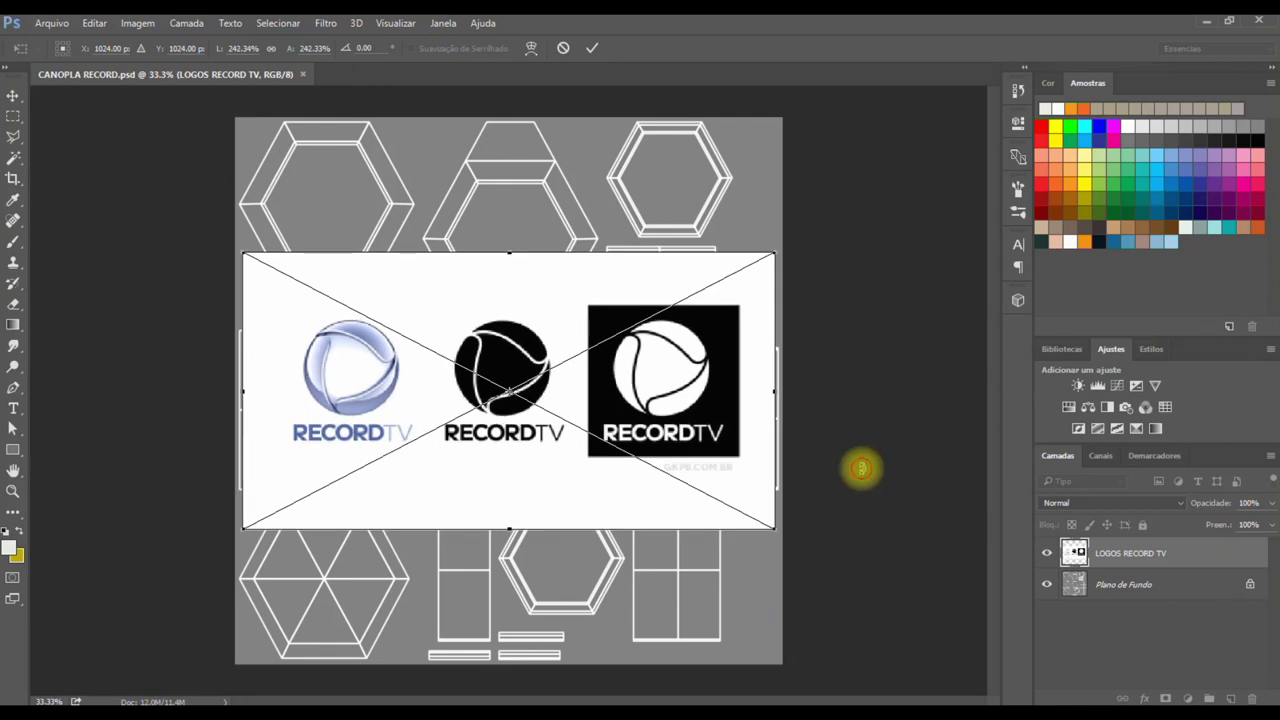
key("Return")
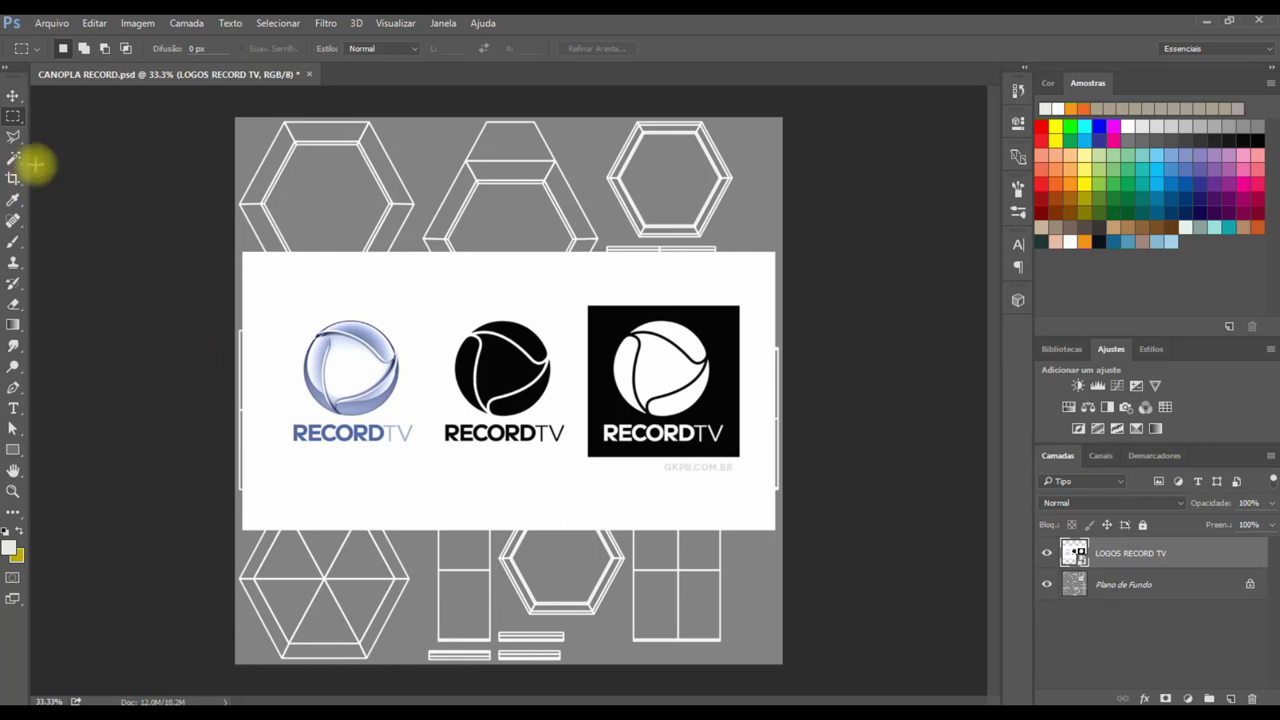
Marquee-select the blue left logo and dismiss the smart object warning when deleting.
left_click(12, 120)
left_click(115, 294)
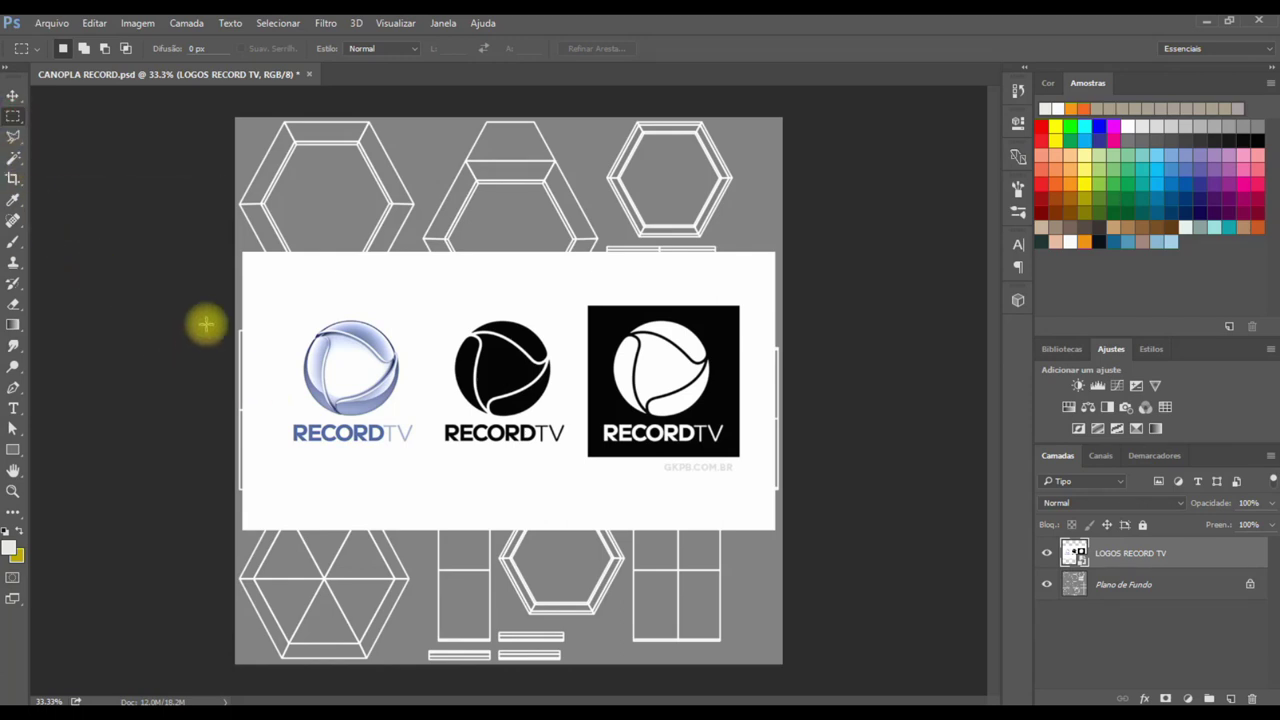
mouse_move(157, 222)
left_mouse_down()
mouse_move(385, 545)
mouse_move(431, 567)
left_mouse_up()
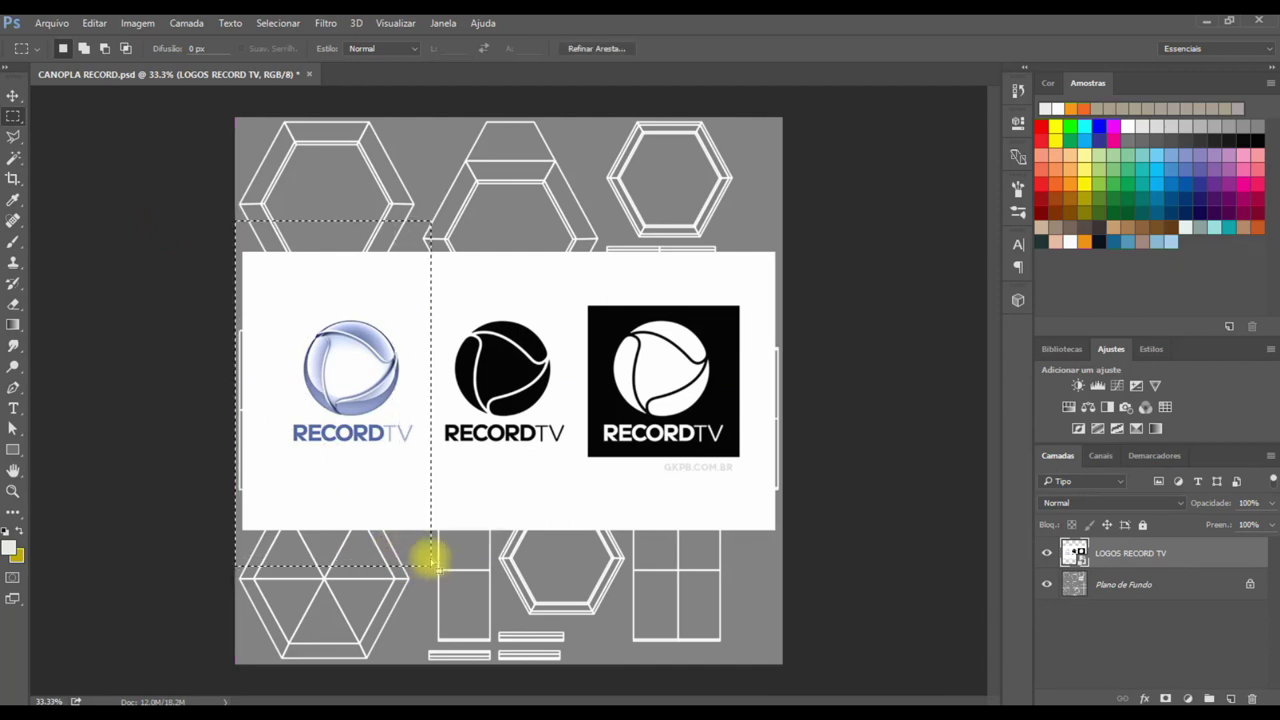
key("Delete")
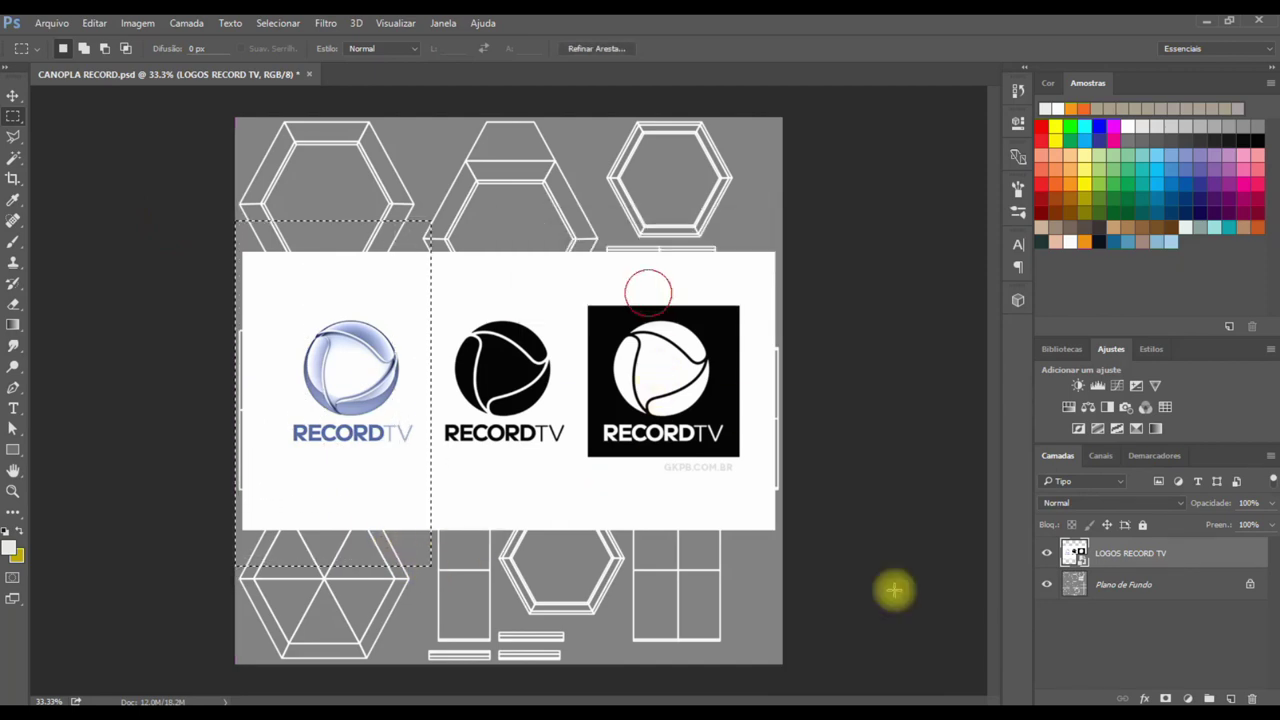
left_click(641, 295)
Rasterize the LOGOS RECORD TV layer and delete the blue left and boxed right logos.
right_click(1135, 558)
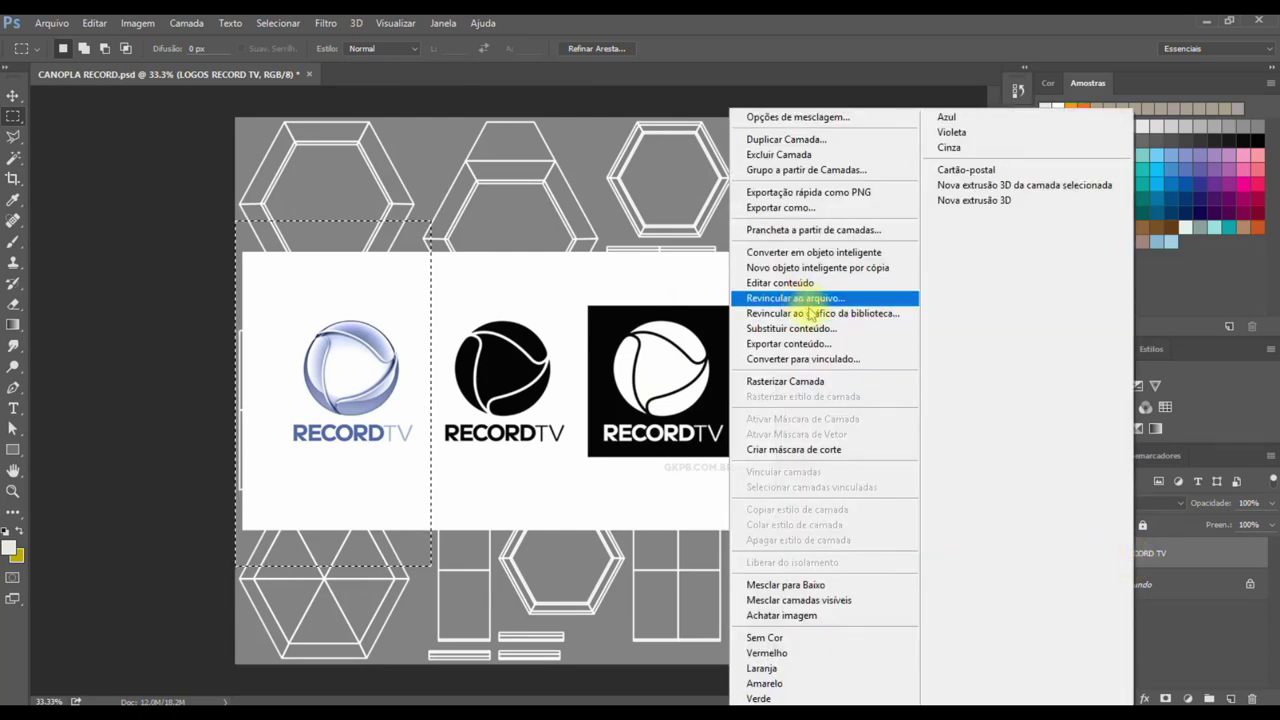
left_click(801, 386)
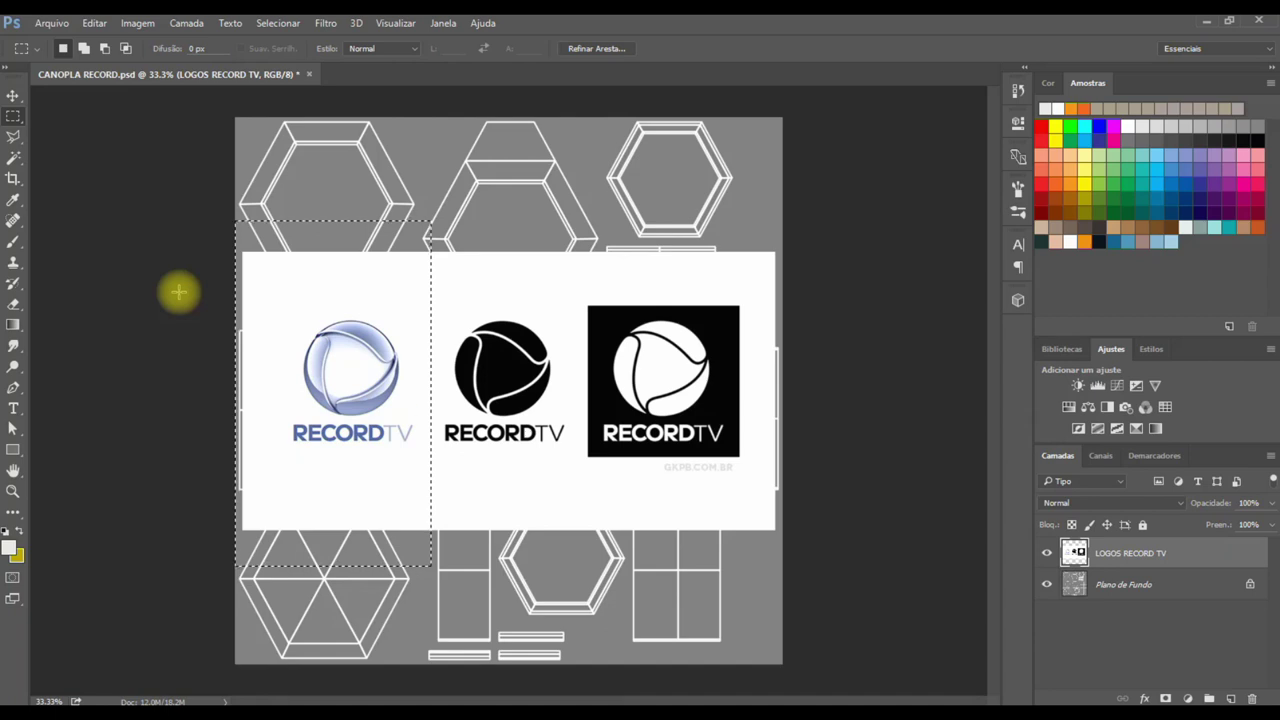
key("Delete")
left_click_drag(850, 210, 576, 566)
key("Delete")
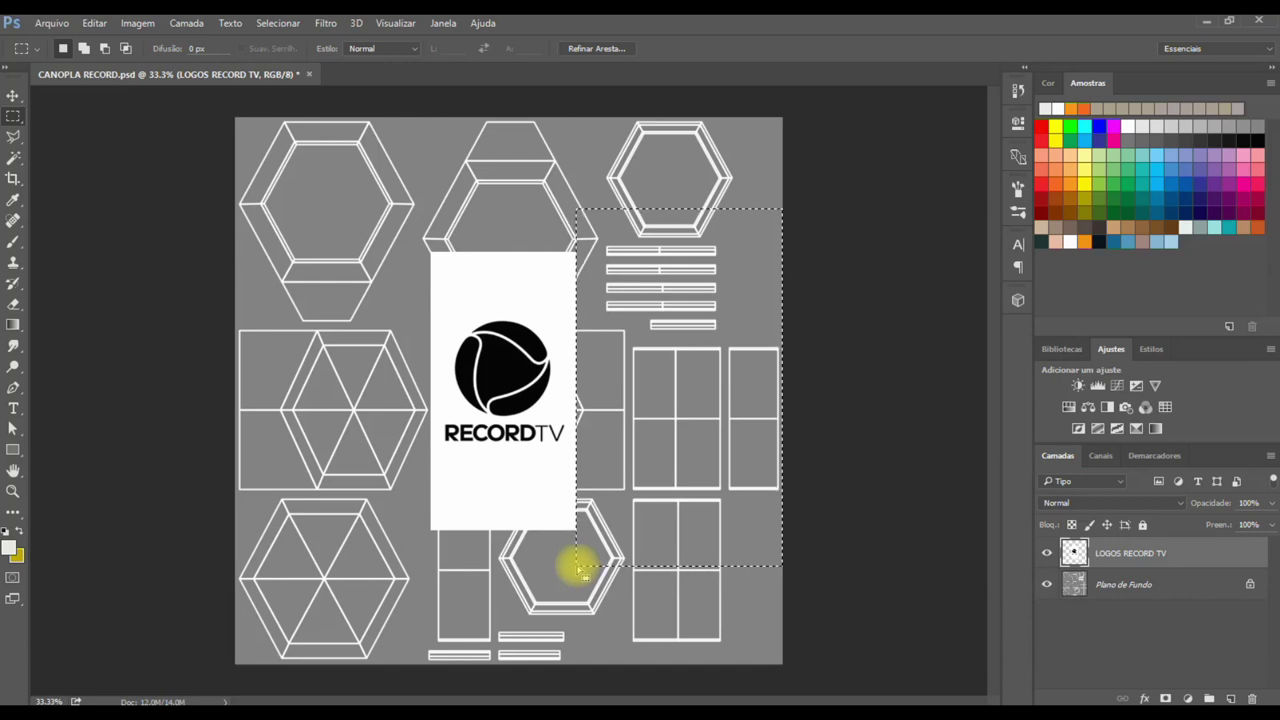
left_click(578, 570)
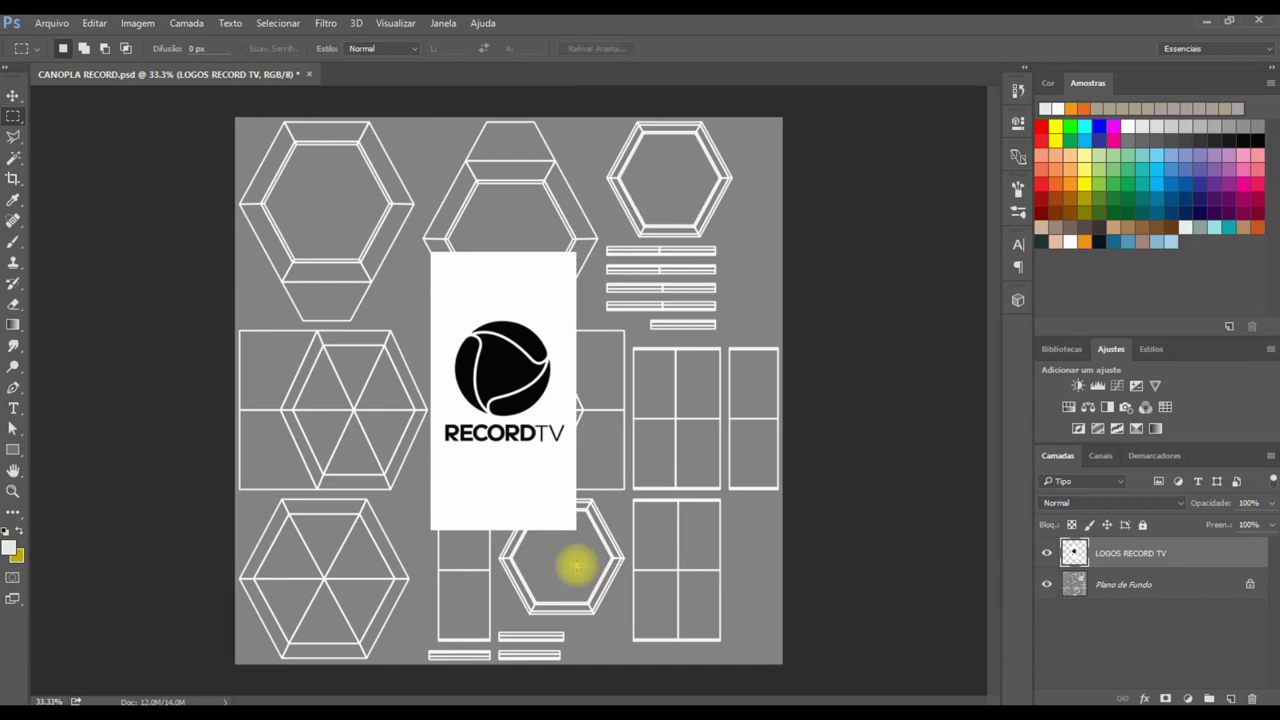
key("w")
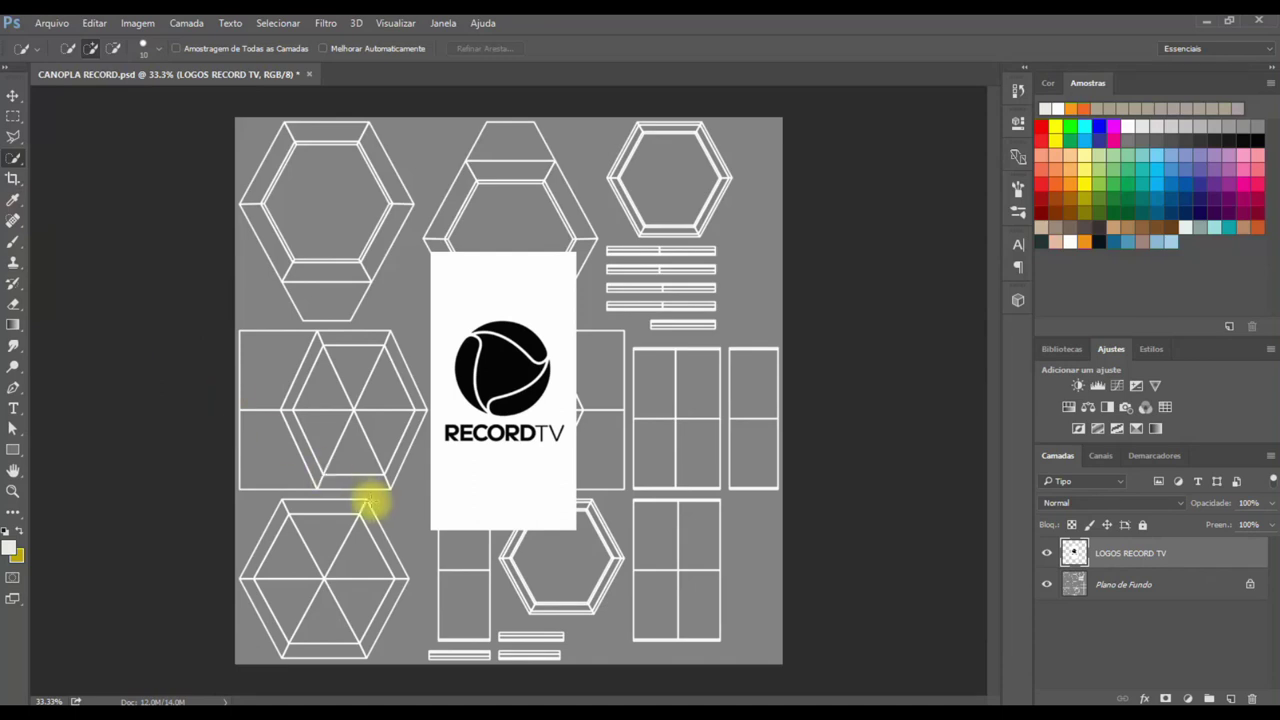
Delete the white background panel around the black sphere emblem.
key("shift+w")
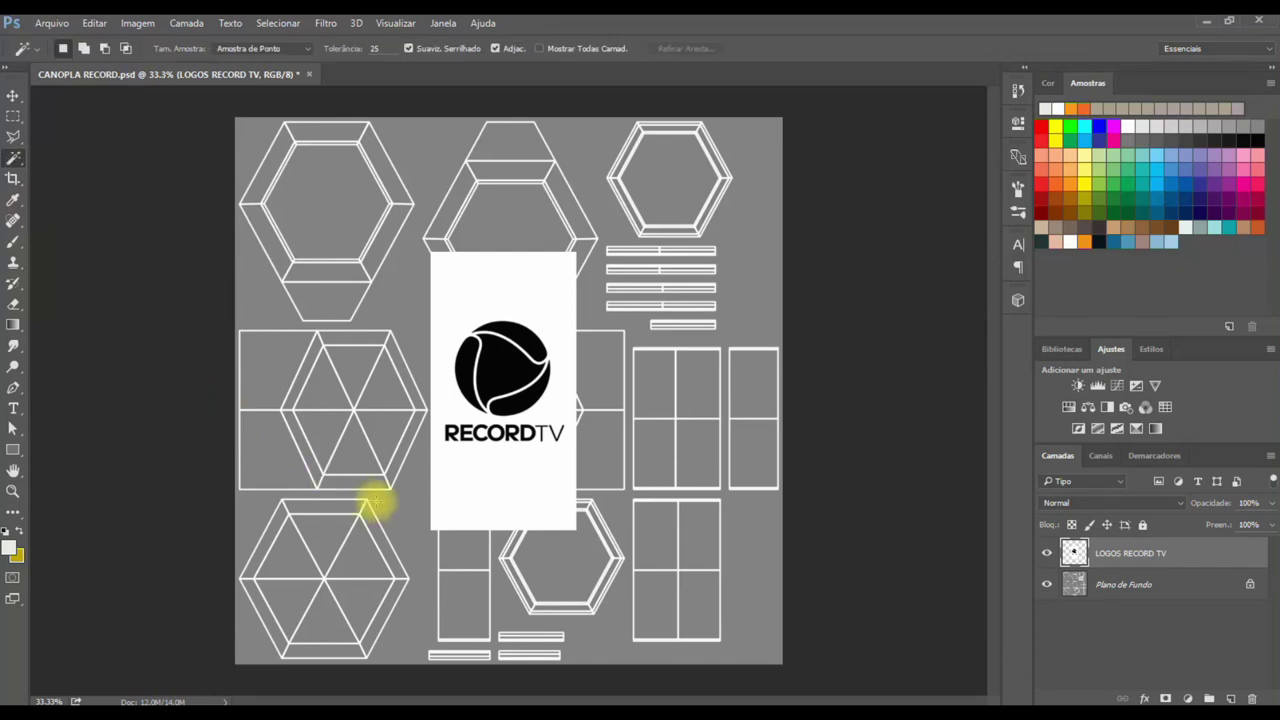
left_click(499, 491)
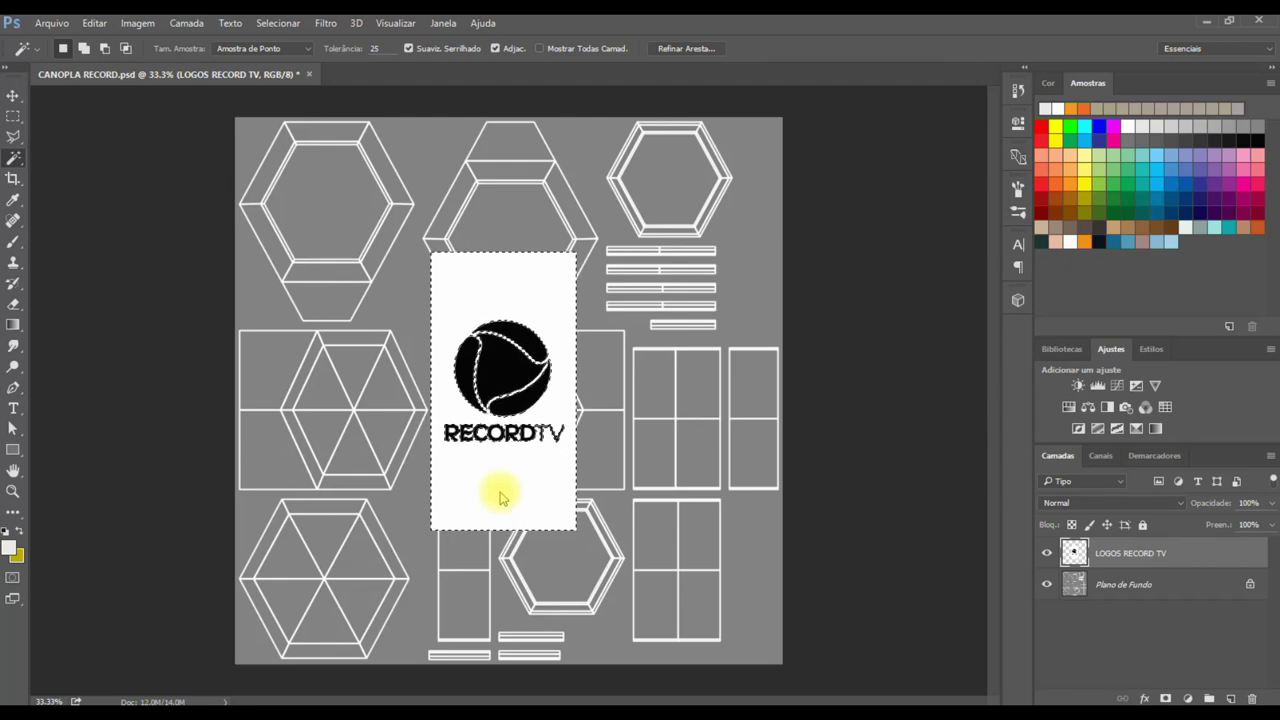
key("Delete")
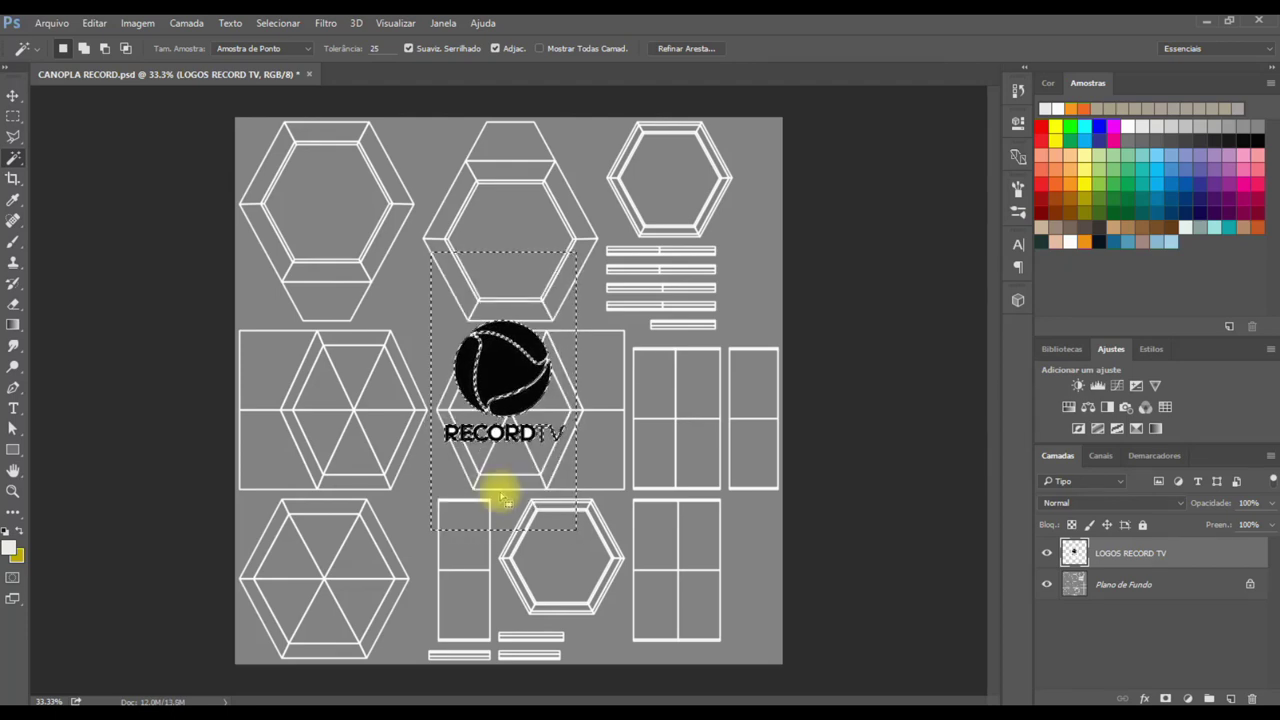
key("ctrl+d")
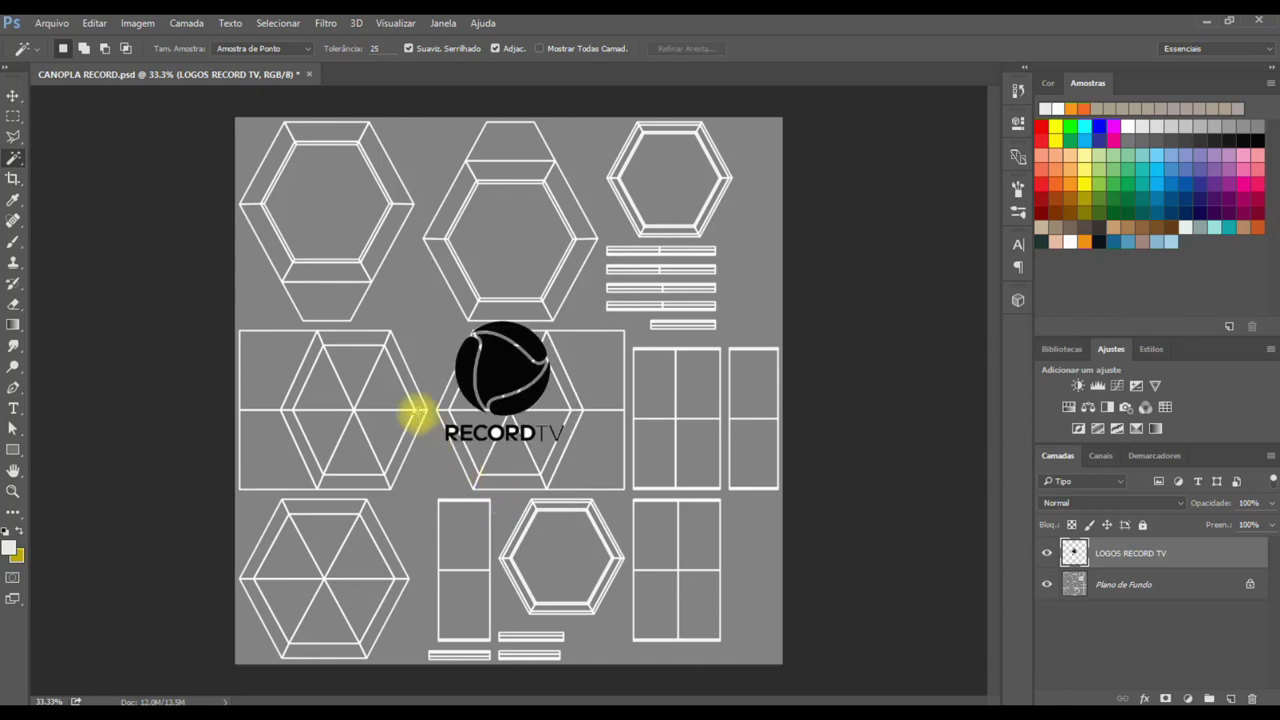
Marquee-select and delete the RECORD TV wordmark beneath the sphere, then deselect.
key("m")
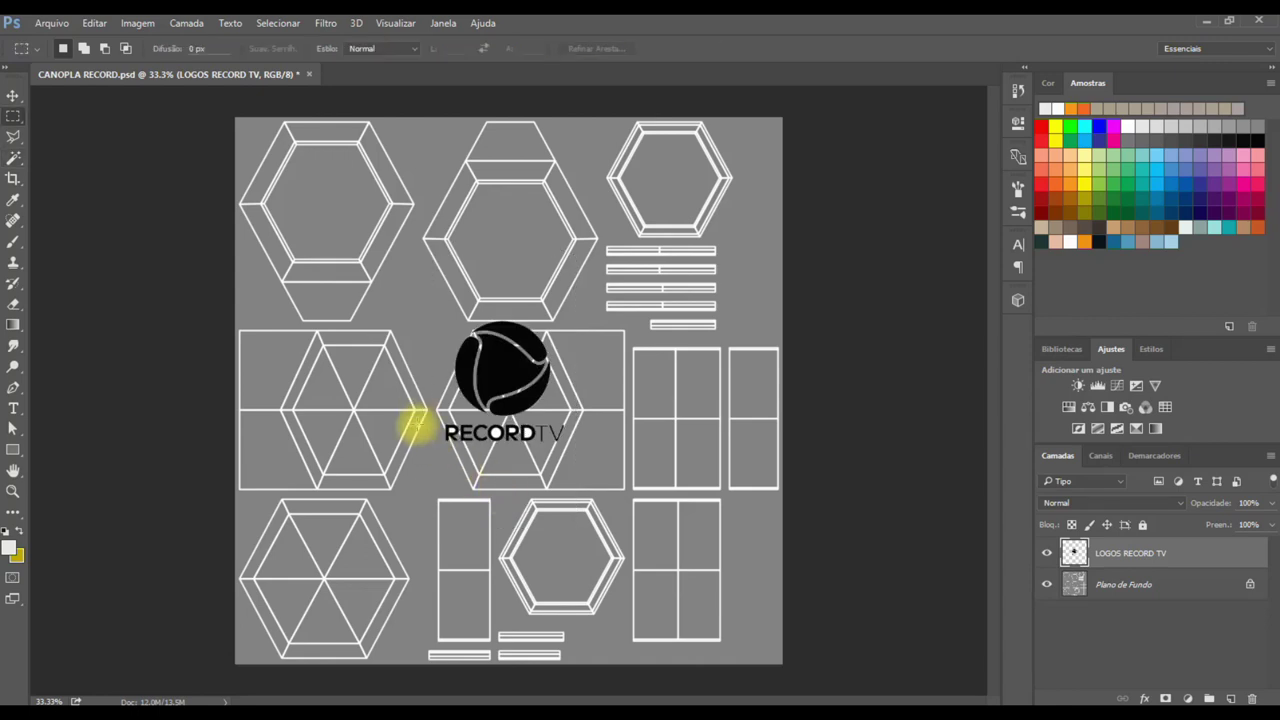
left_click_drag(416, 424, 577, 459)
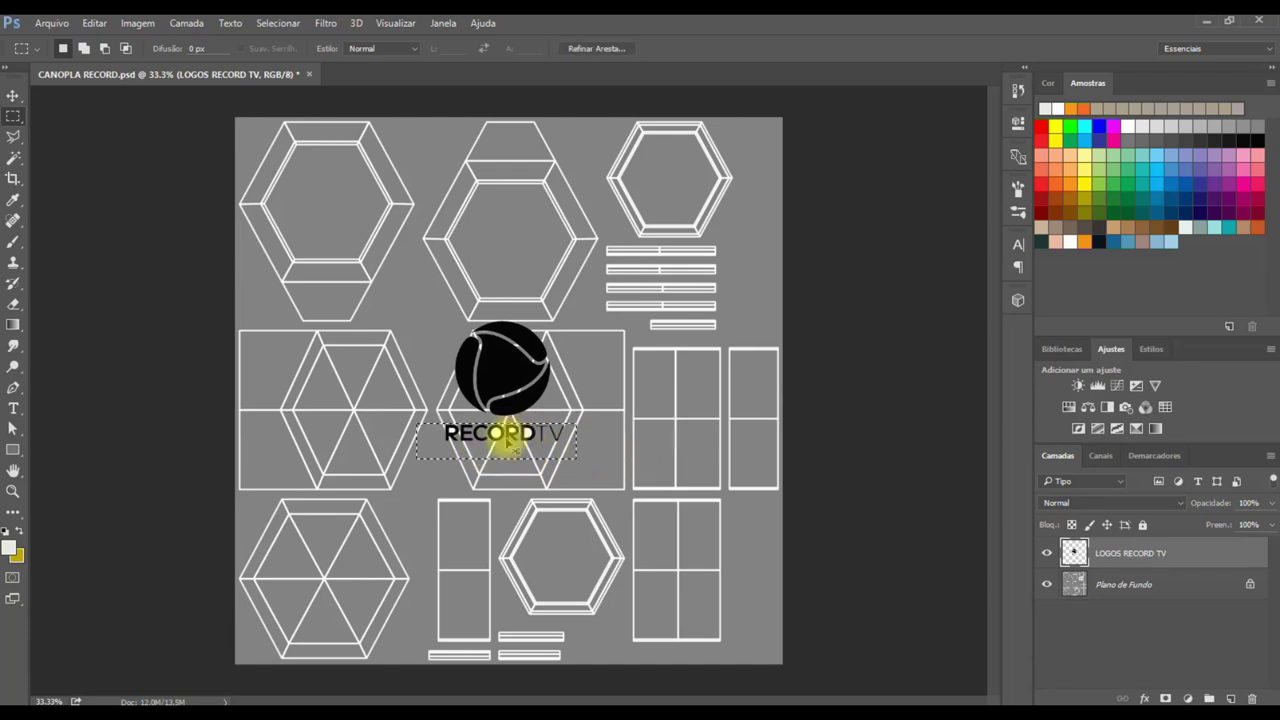
scroll(506, 442, "up", 3, "alt")
scroll(500, 450, "up", 3, "alt")
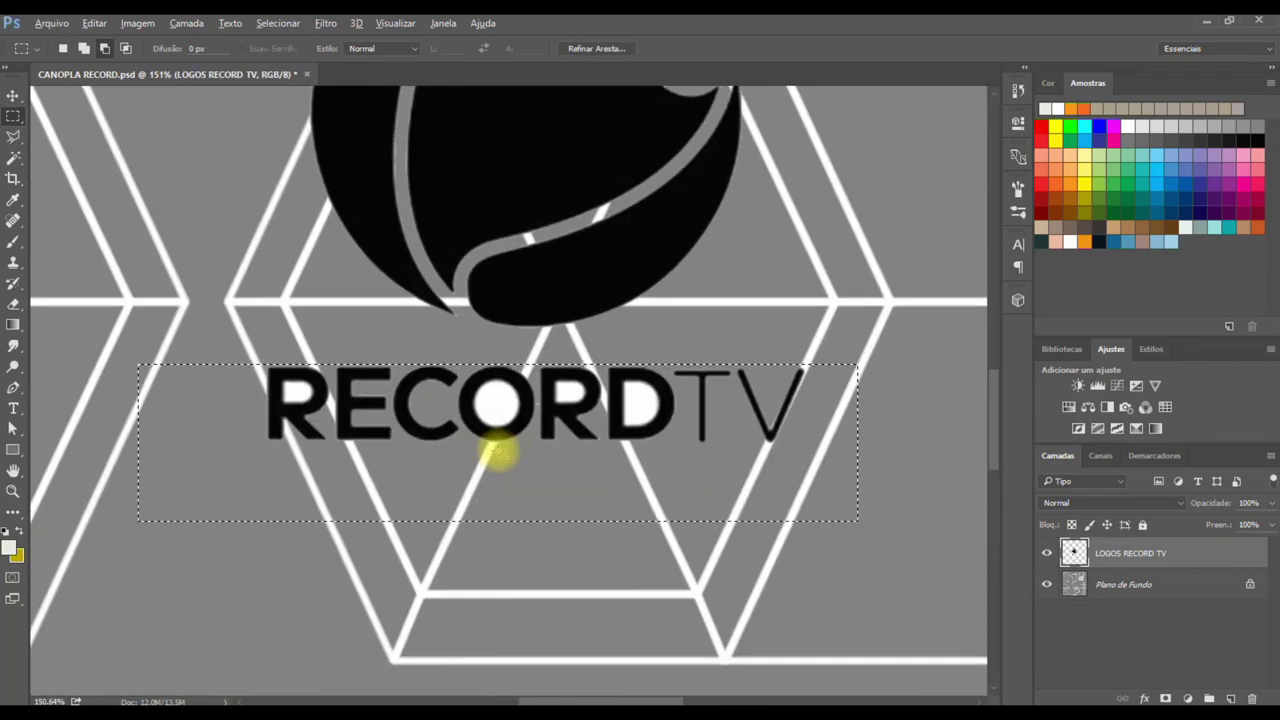
key("Delete")
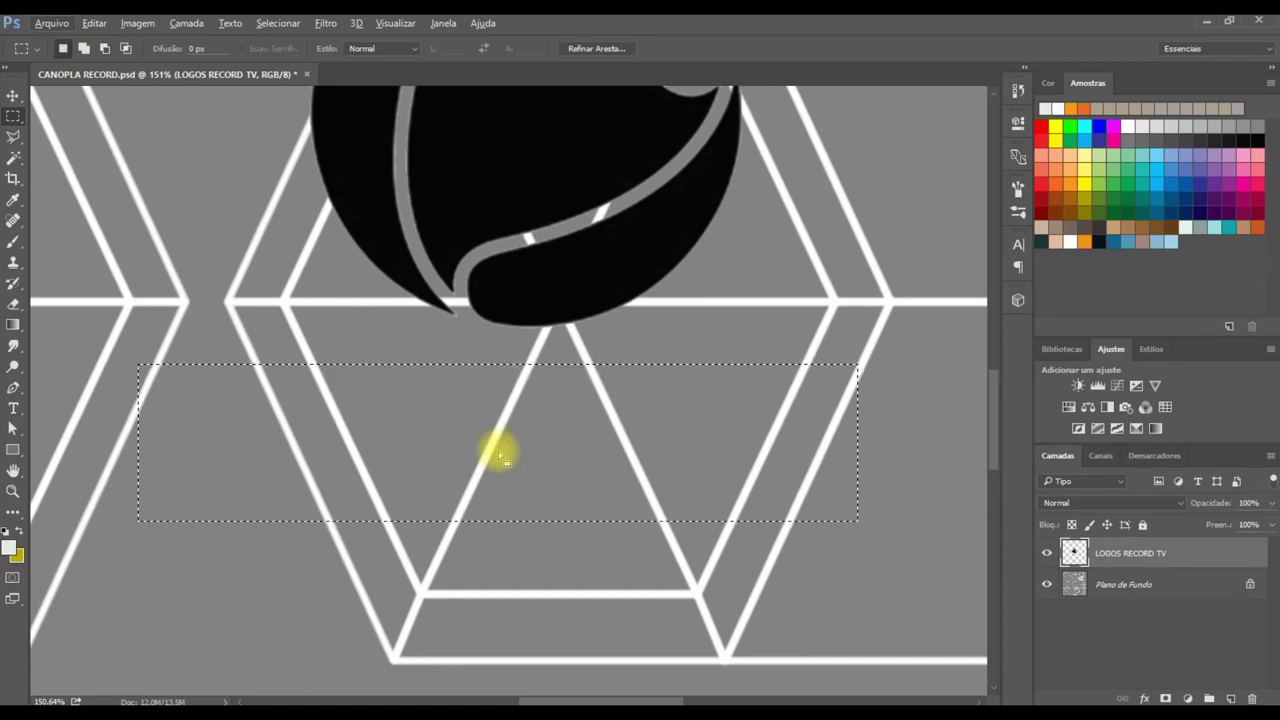
key("ctrl+d")
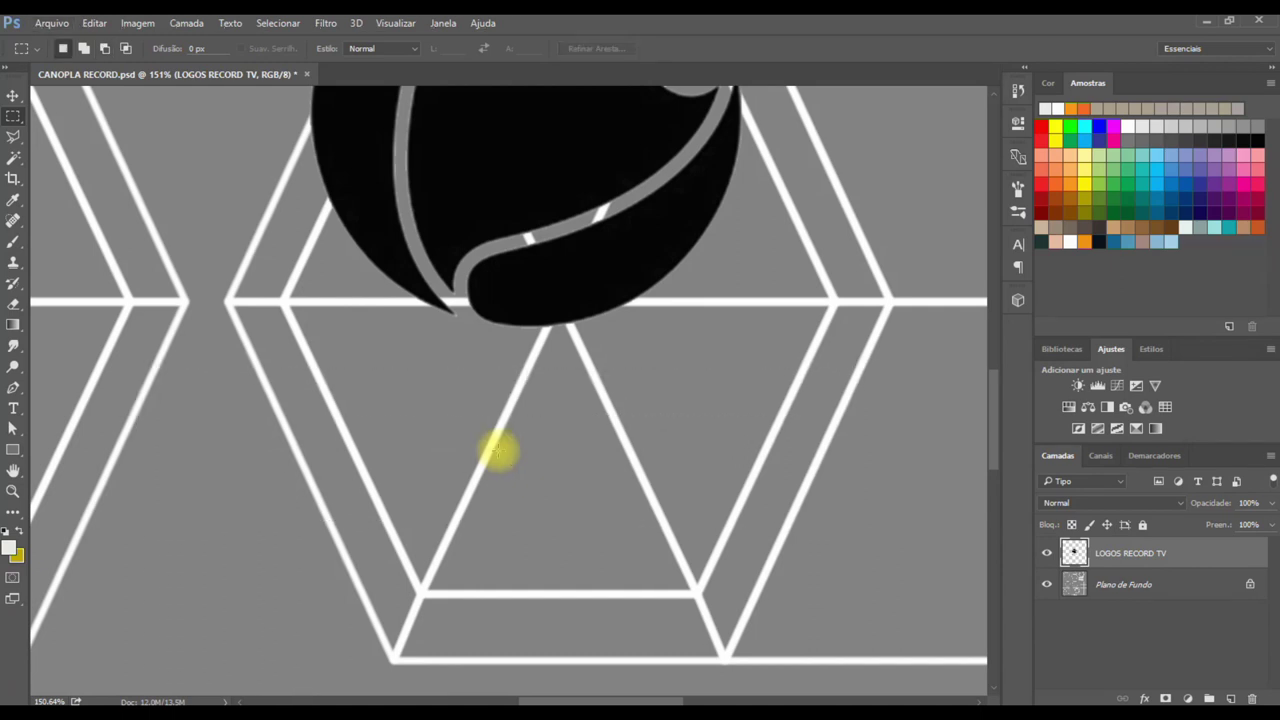
scroll(499, 452, "down", 4, "alt")
Move the black sphere emblem into the lower-left hexagon with Free Transform.
scroll(499, 445, "down", 3, "alt")
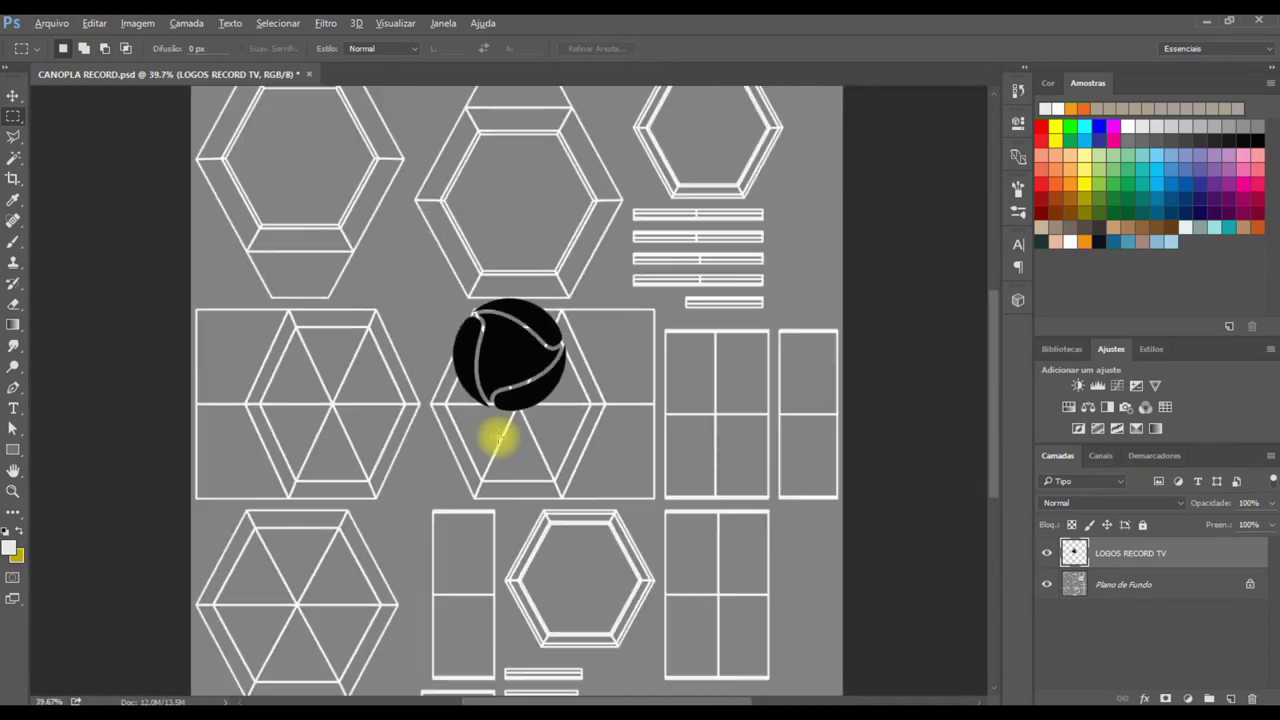
scroll(499, 440, "down", 2, "alt")
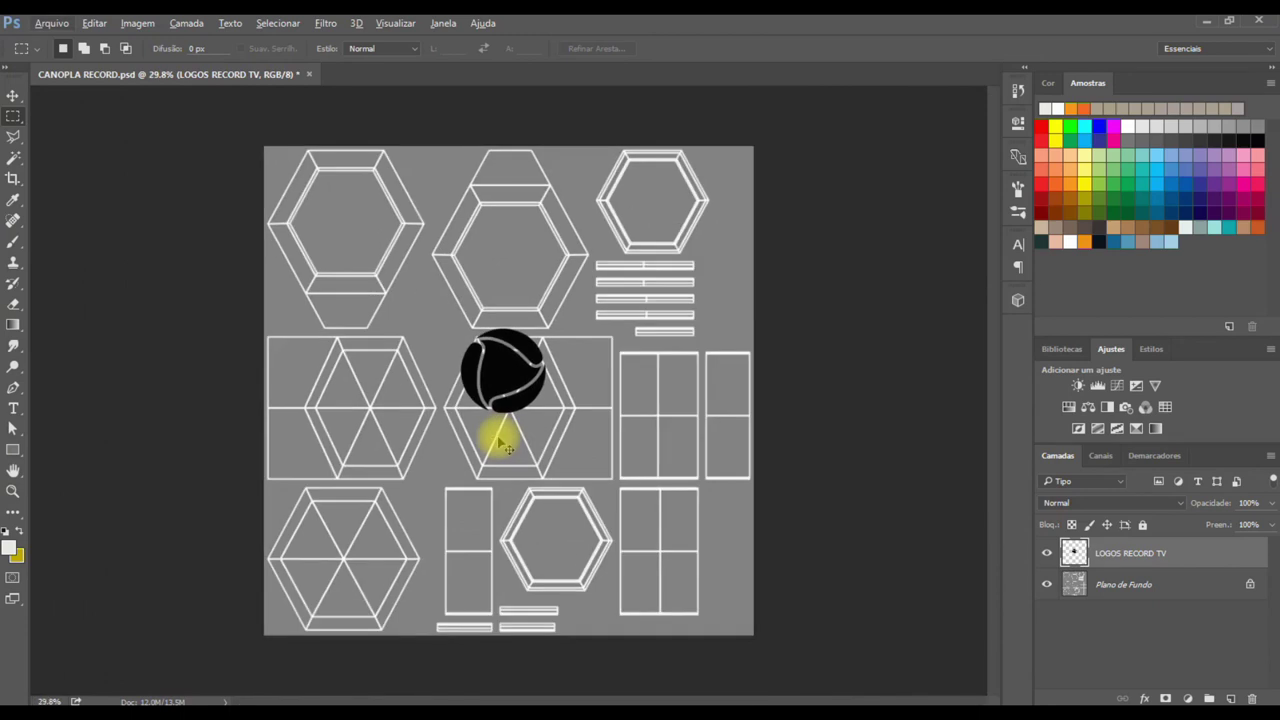
key("ctrl+t")
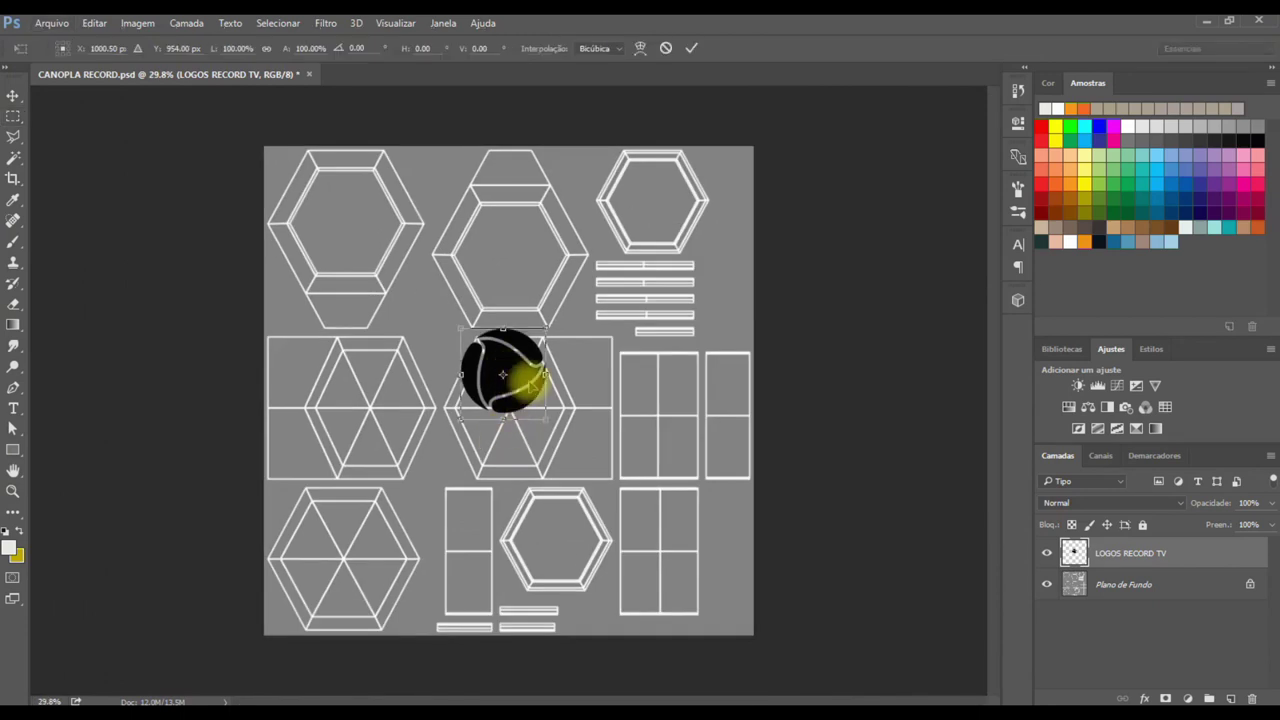
mouse_move(527, 381)
left_mouse_down()
mouse_move(434, 543)
mouse_move(368, 572)
left_mouse_up()
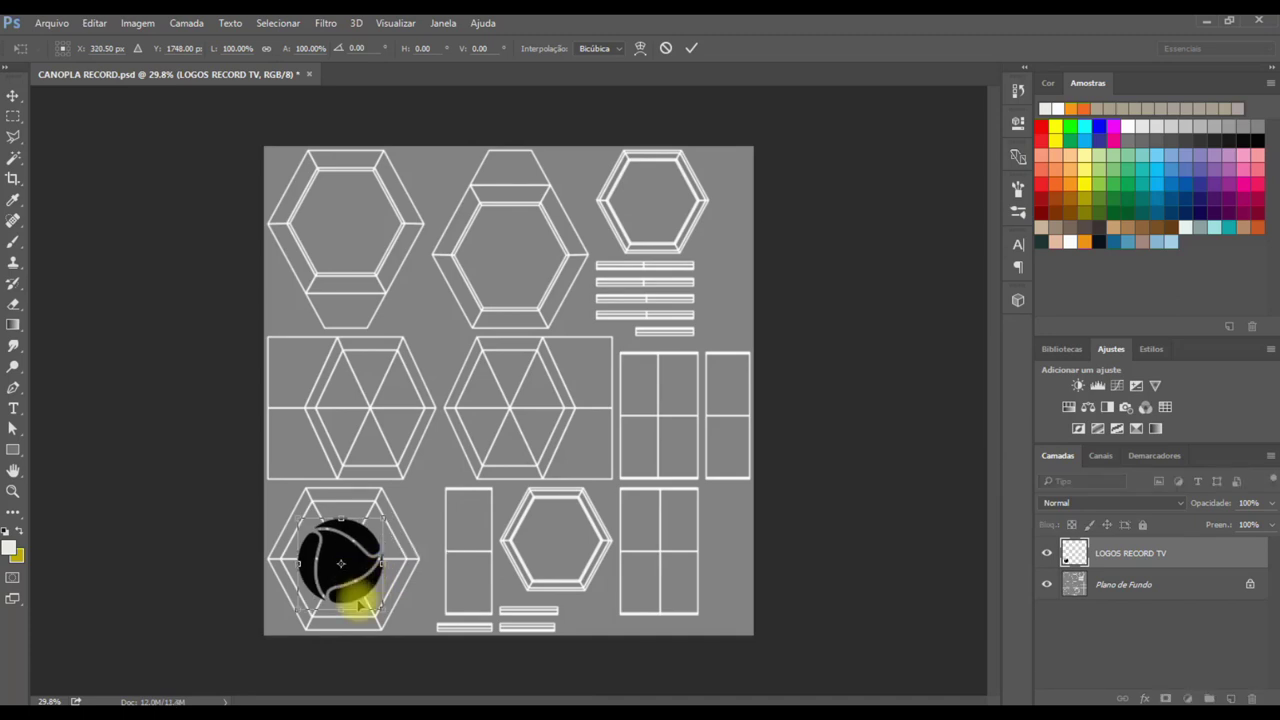
scroll(358, 590, "up", 1, "alt")
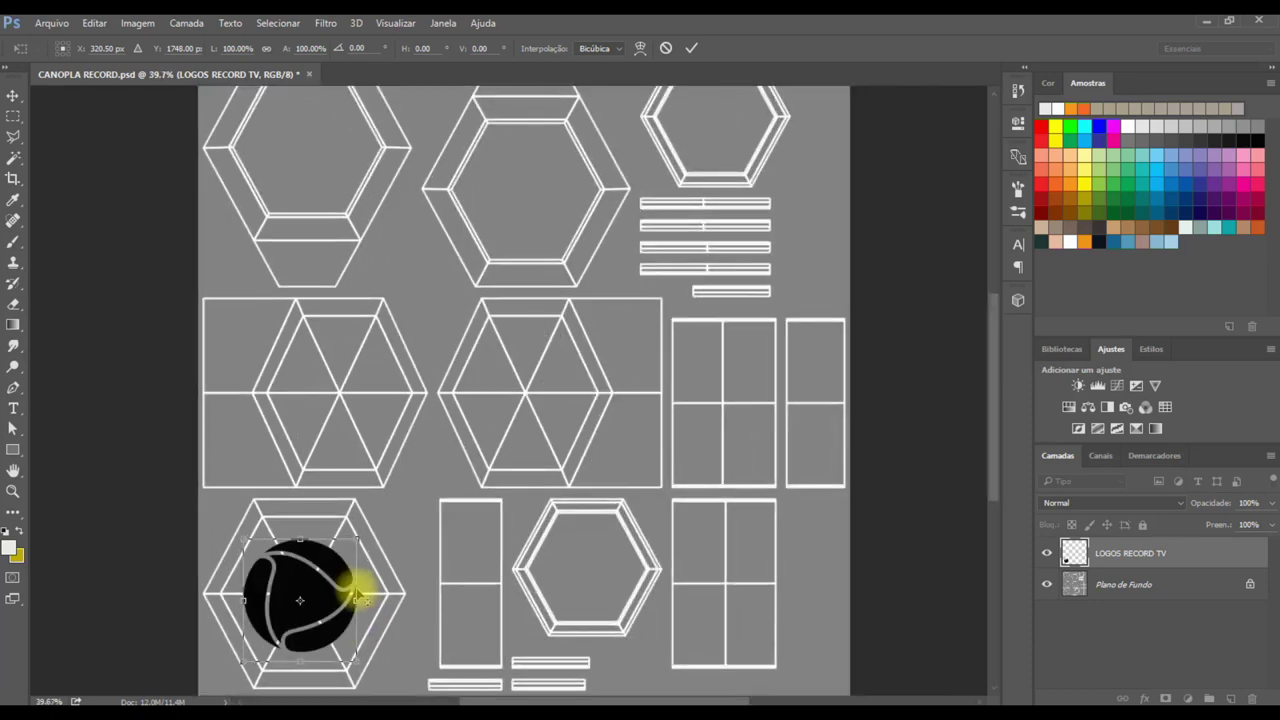
scroll(358, 588, "up", 1, "alt")
scroll(358, 586, "up", 2, "alt")
left_click_drag(391, 562, 477, 474)
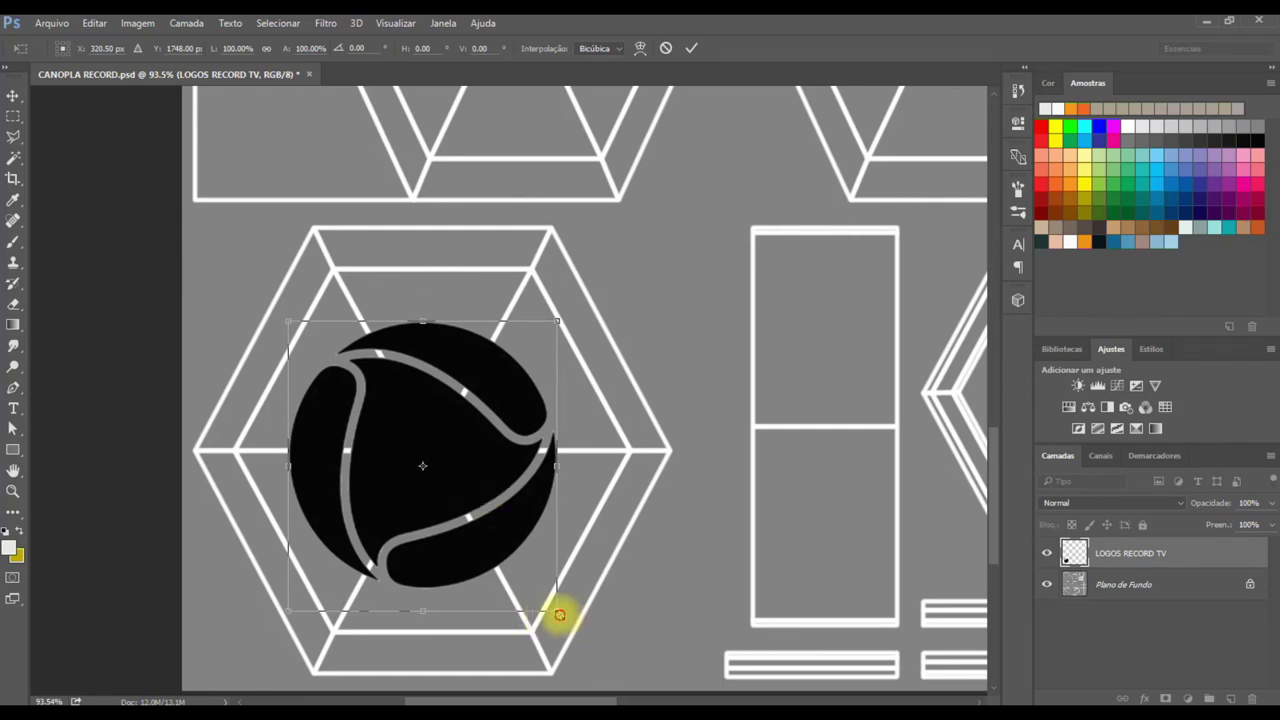
Scale the emblem up to about 150%, nudge it into place, and commit the transform.
left_click_drag(559, 614, 590, 632, "alt")
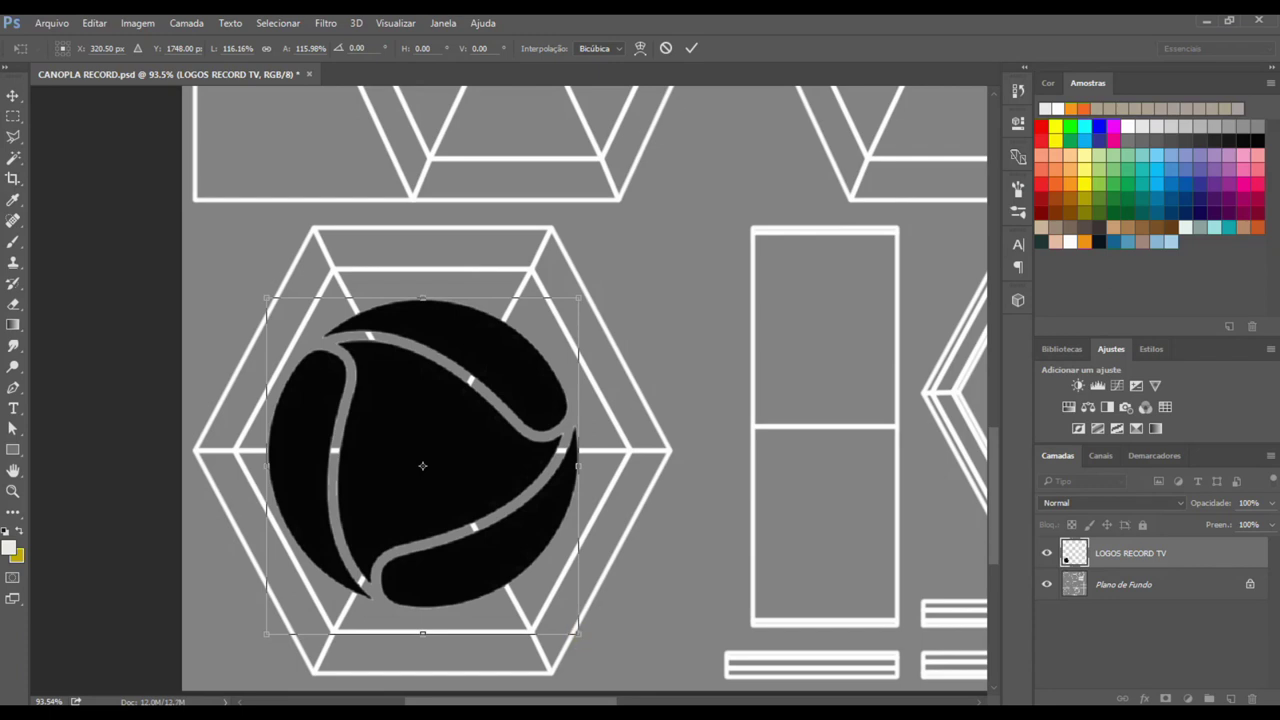
key("Right")
key("Right")
key("Right")
key("Right")
key("Right")
key("Right")
key("Right")
key("Right")
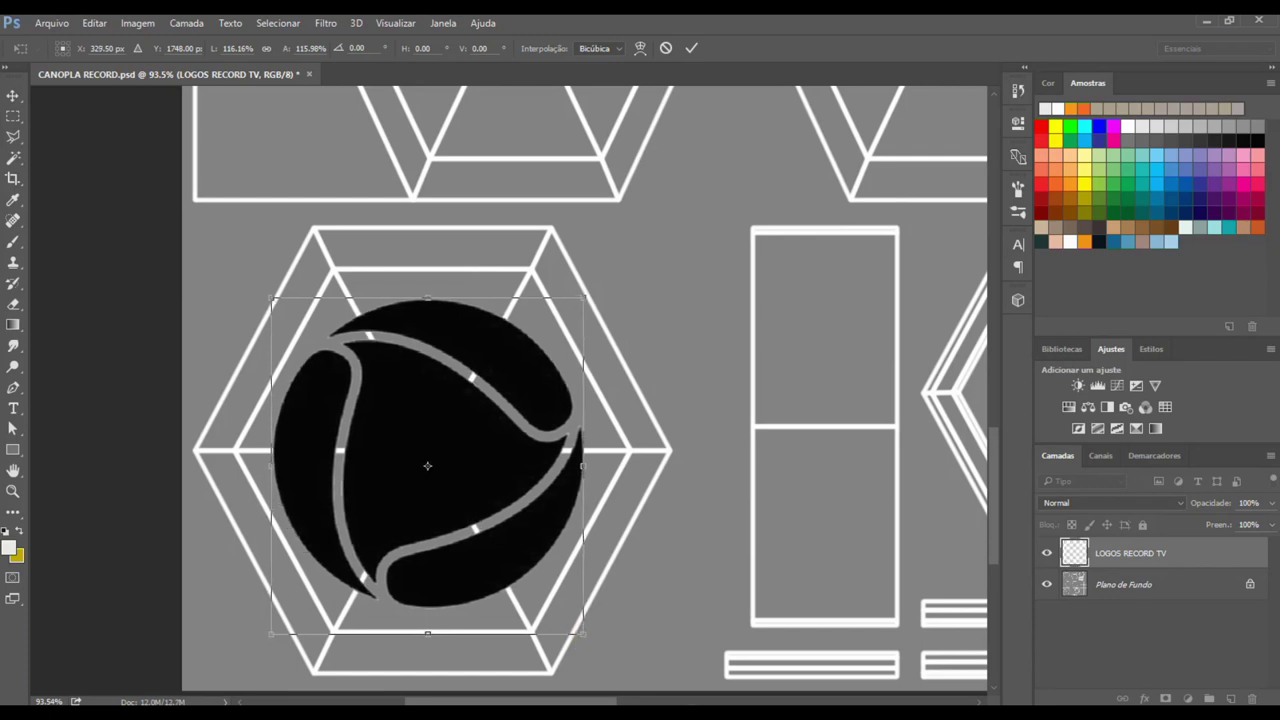
key("Right")
key("Right")
key("Right")
left_click_drag(588, 634, 629, 655, "alt")
key("Left")
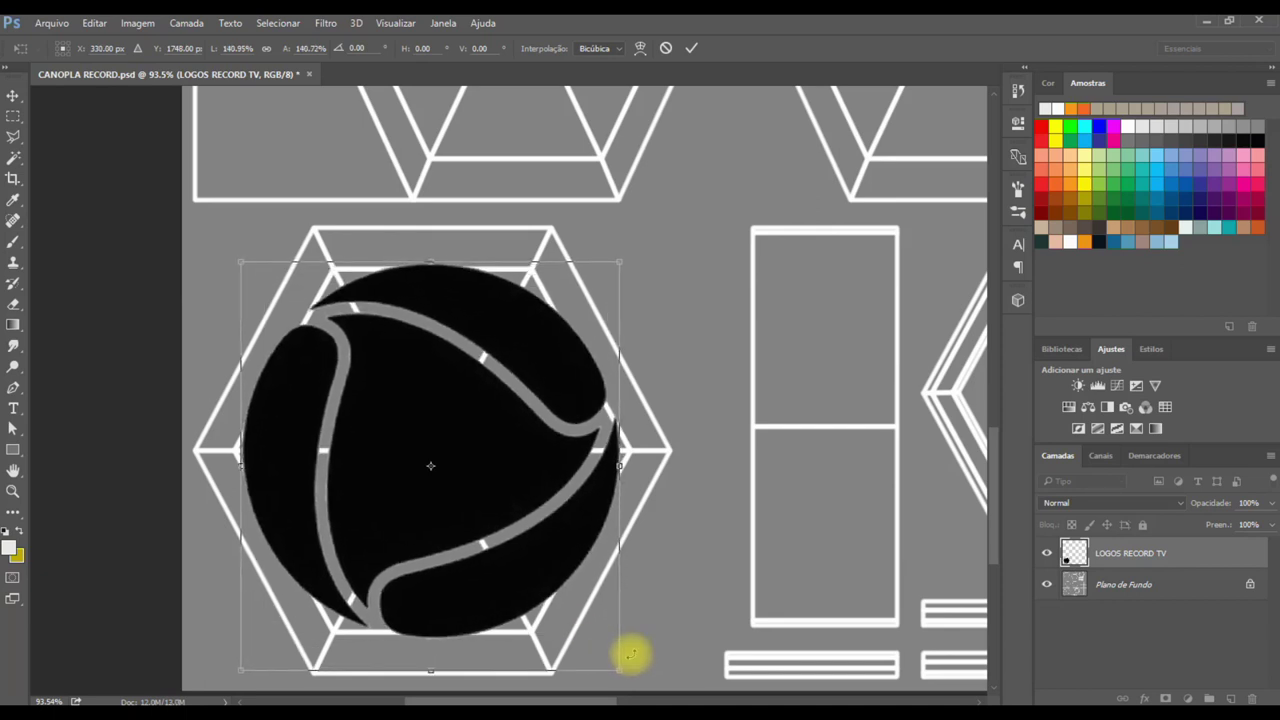
key("Left")
key("Left")
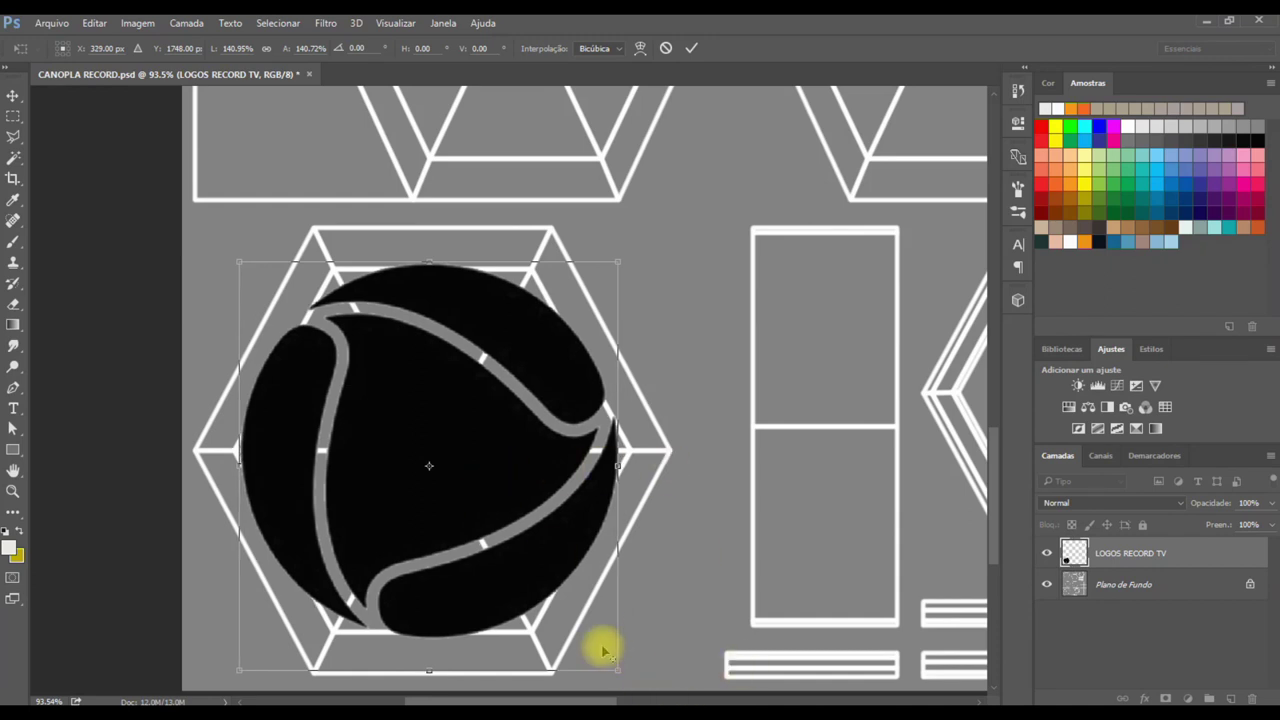
left_click_drag(620, 670, 634, 681, "alt")
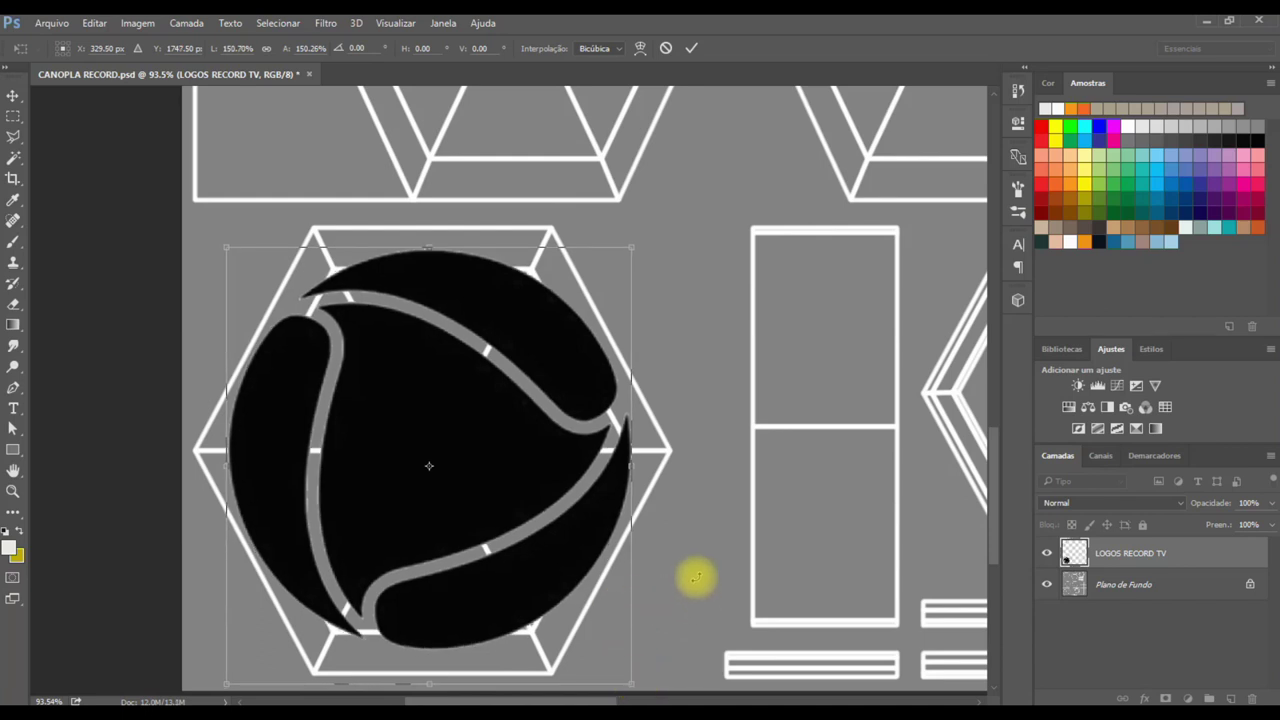
key("Return")
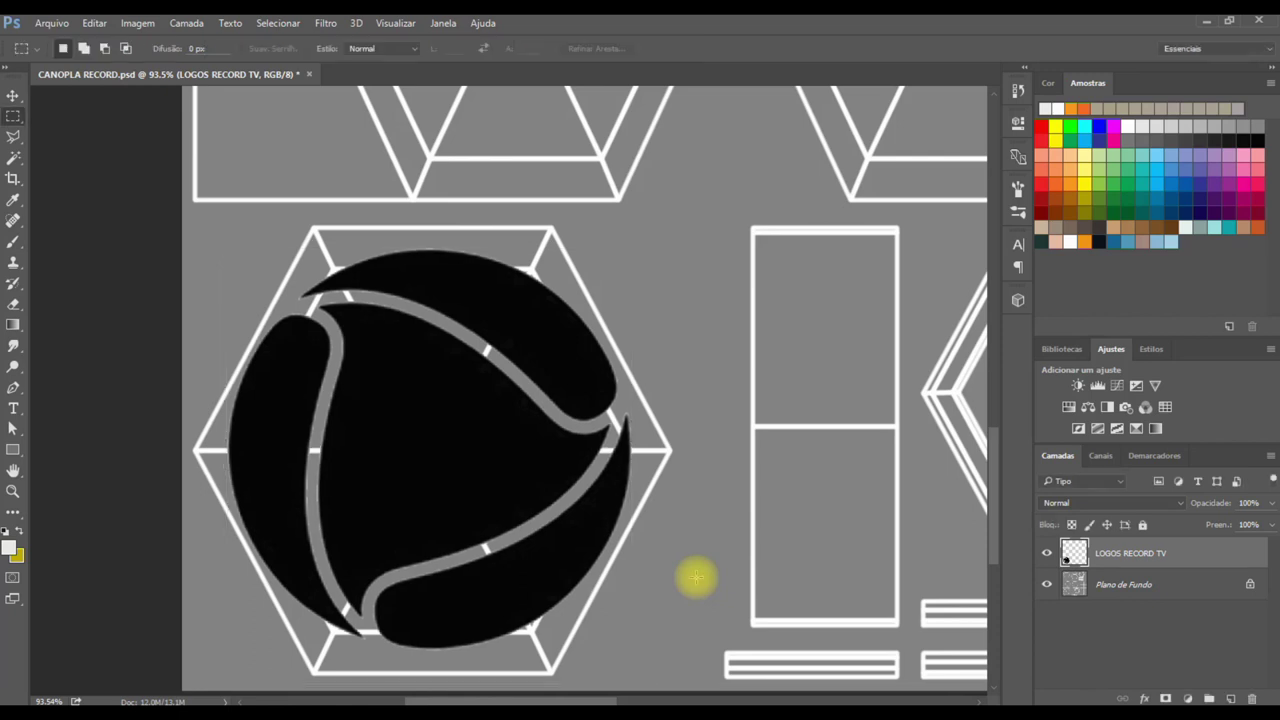
scroll(691, 513, "down", 2, "alt")
scroll(689, 511, "down", 2, "alt")
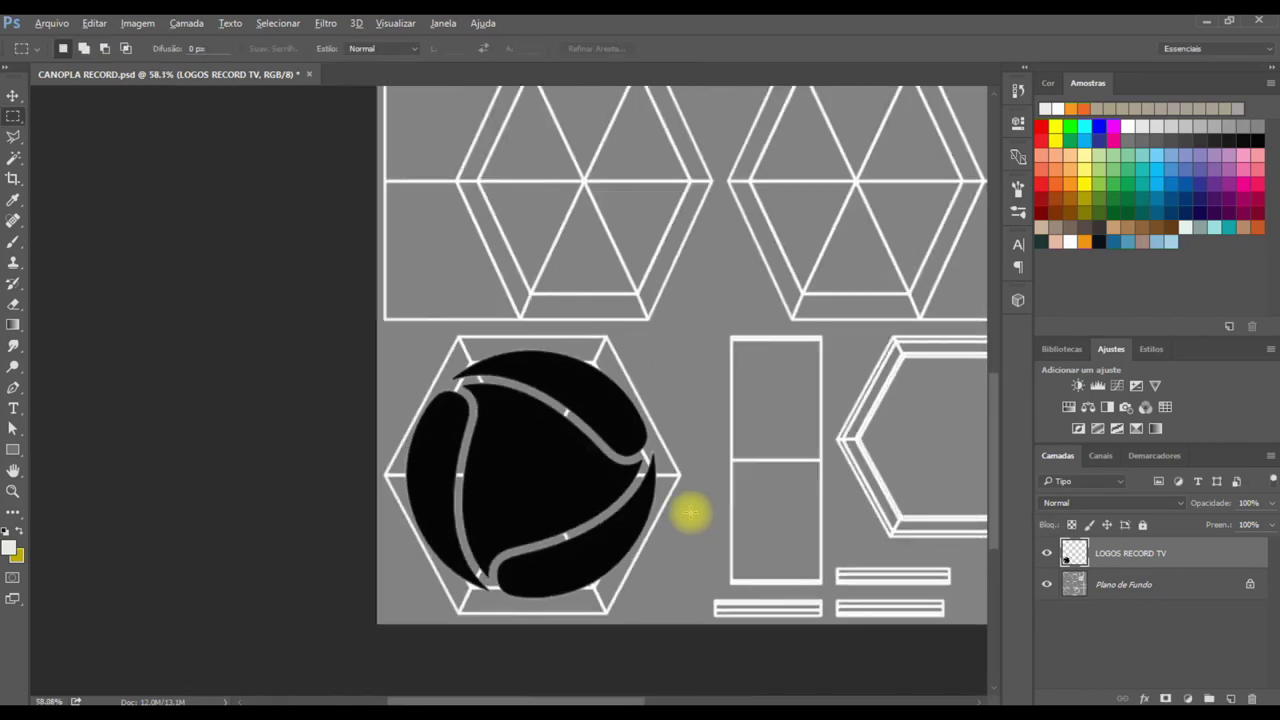
scroll(689, 511, "down", 2, "alt")
scroll(689, 511, "down", 1, "alt")
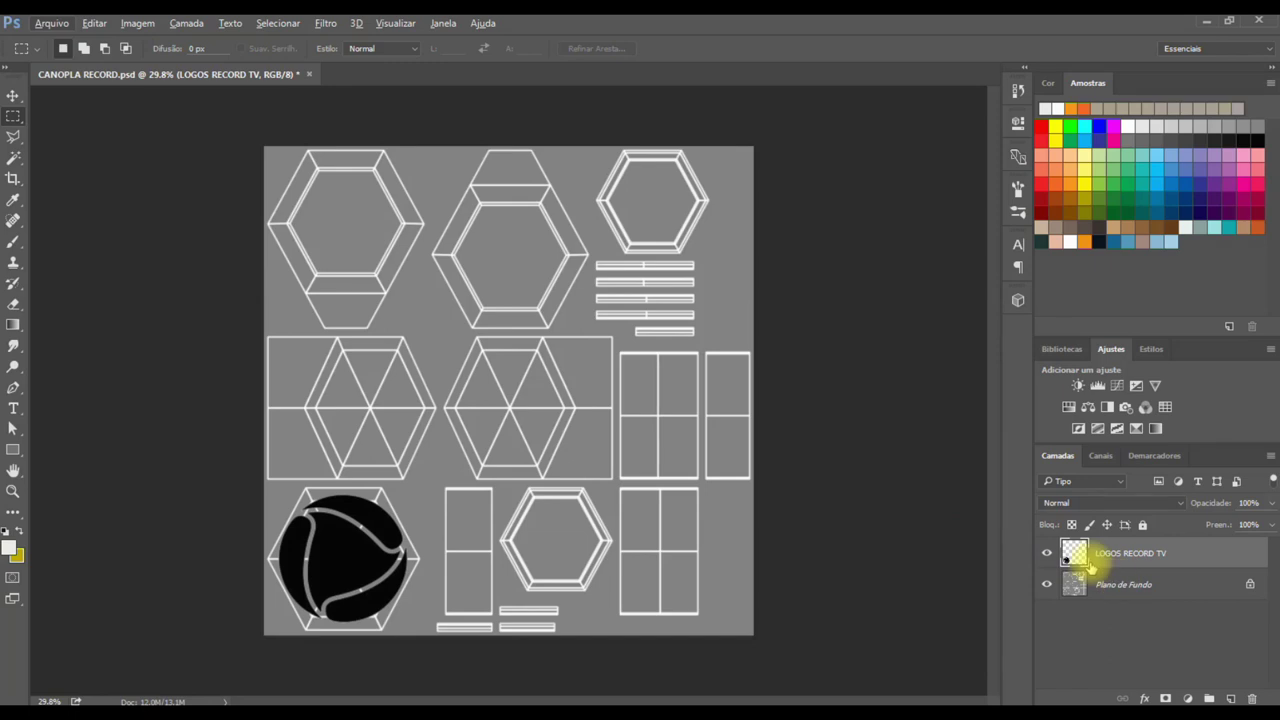
Duplicate the emblem layer and move the copy into the middle-row left hexagon.
key("ctrl+j")
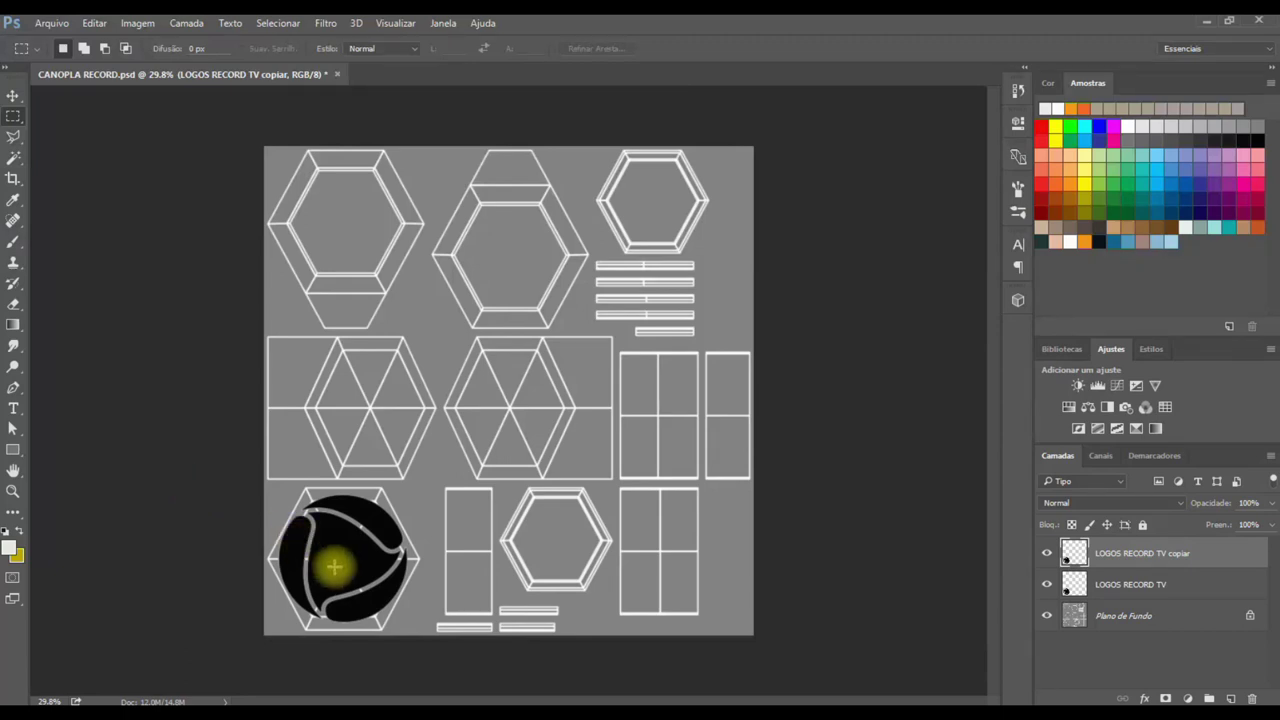
key("v")
mouse_move(333, 567)
left_mouse_down()
mouse_move(371, 263)
mouse_move(374, 451)
mouse_move(374, 420)
mouse_move(376, 432)
left_mouse_up()
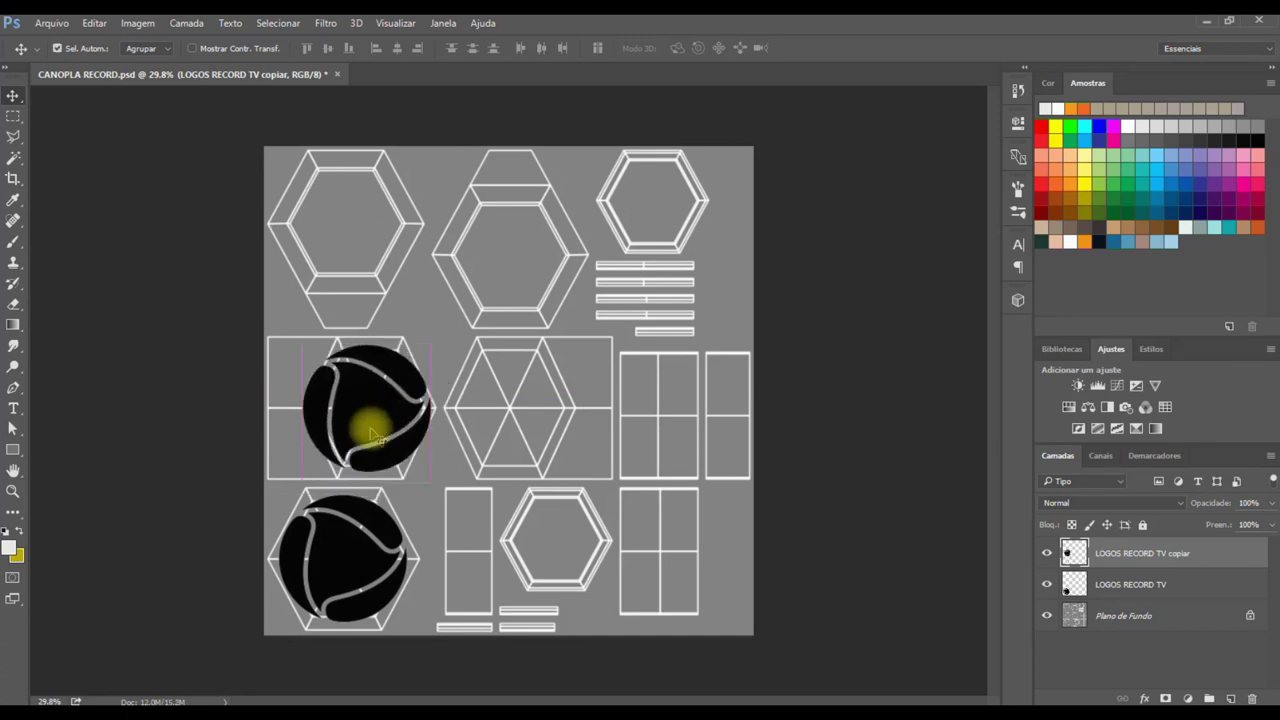
Resize the LOGOS RECORD TV copiar emblem to about 87% × 105% to fit its hexagon.
key("ctrl+t")
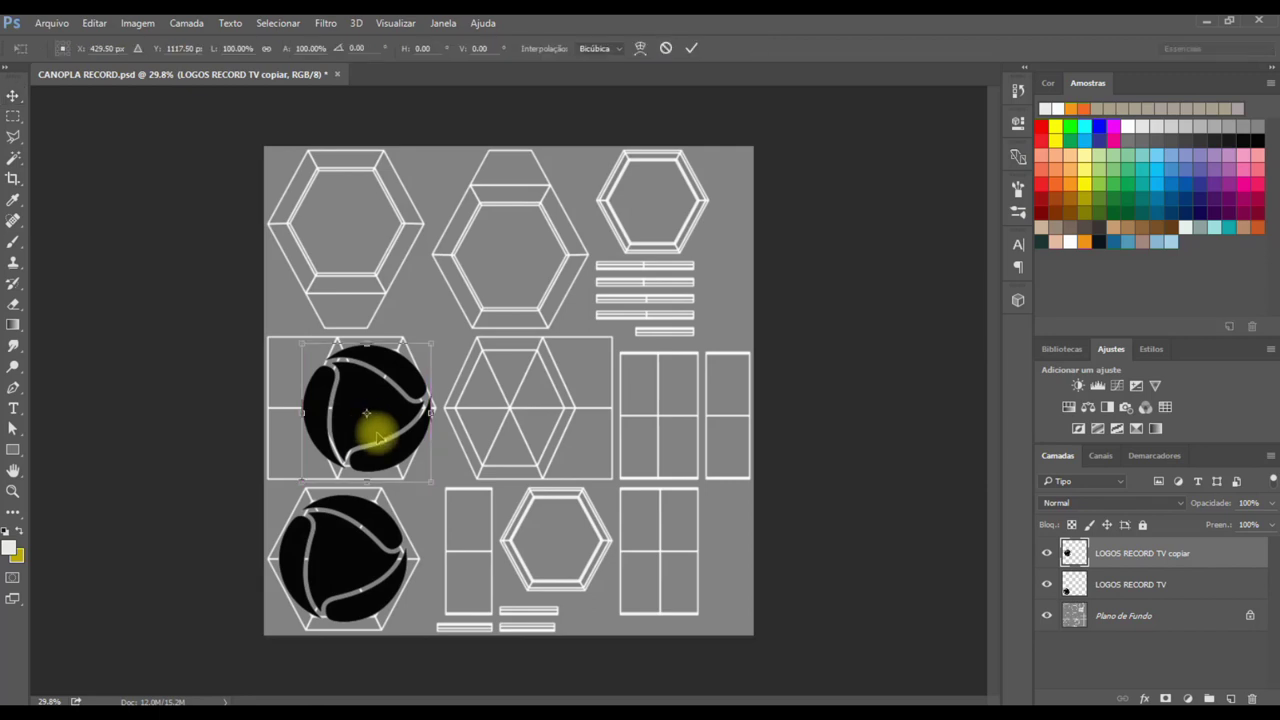
scroll(376, 430, "up", 2, "alt")
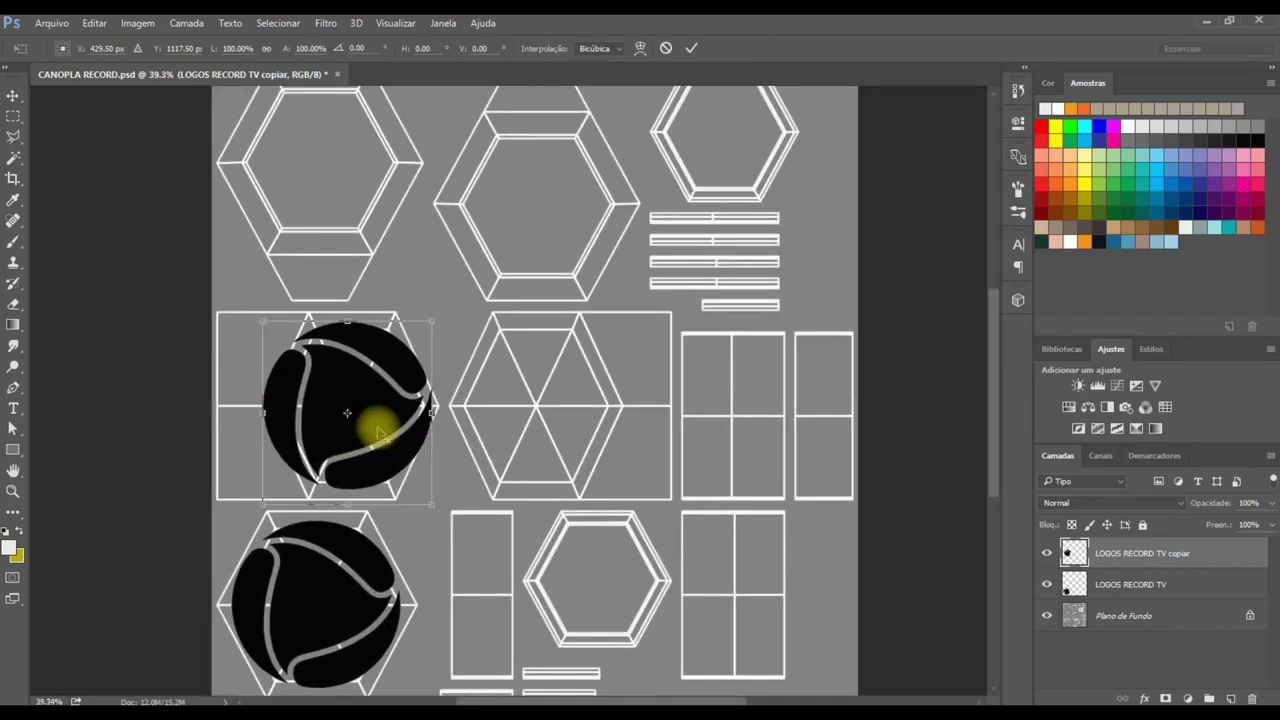
scroll(400, 423, "up", 3, "alt")
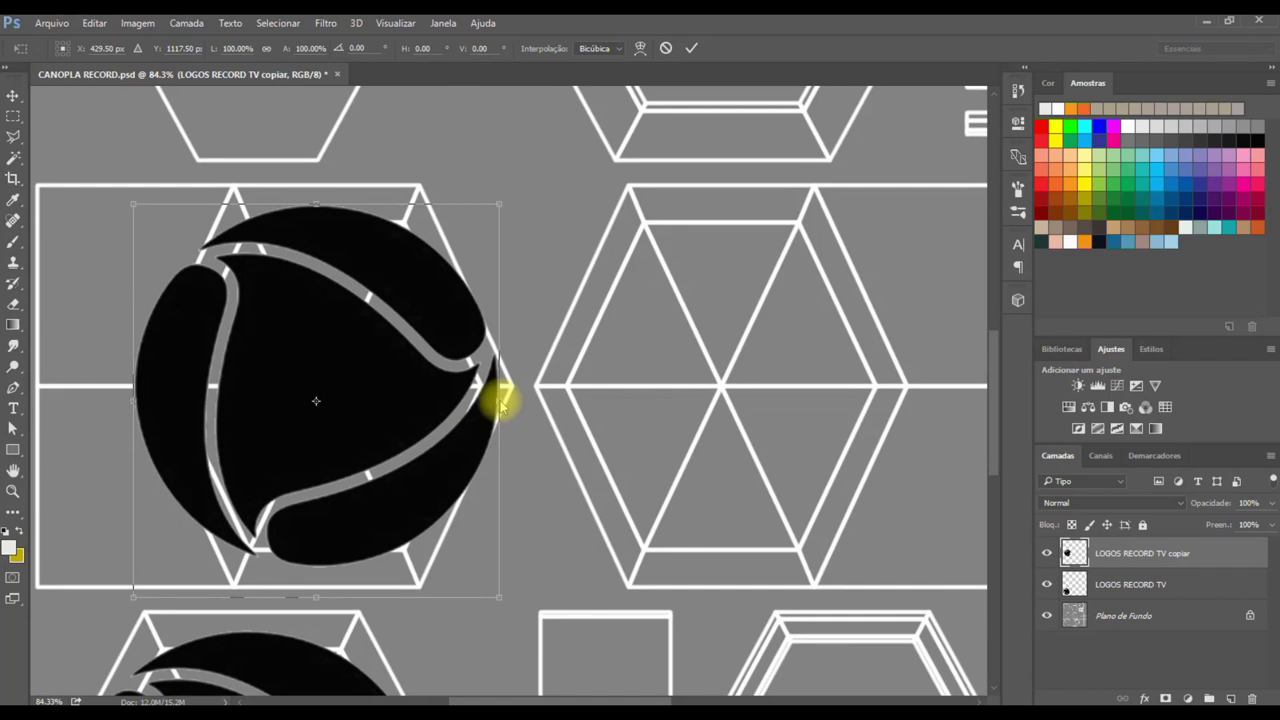
mouse_move(499, 400)
left_mouse_down("alt")
mouse_move(459, 404)
mouse_move(478, 403)
left_mouse_up("alt")
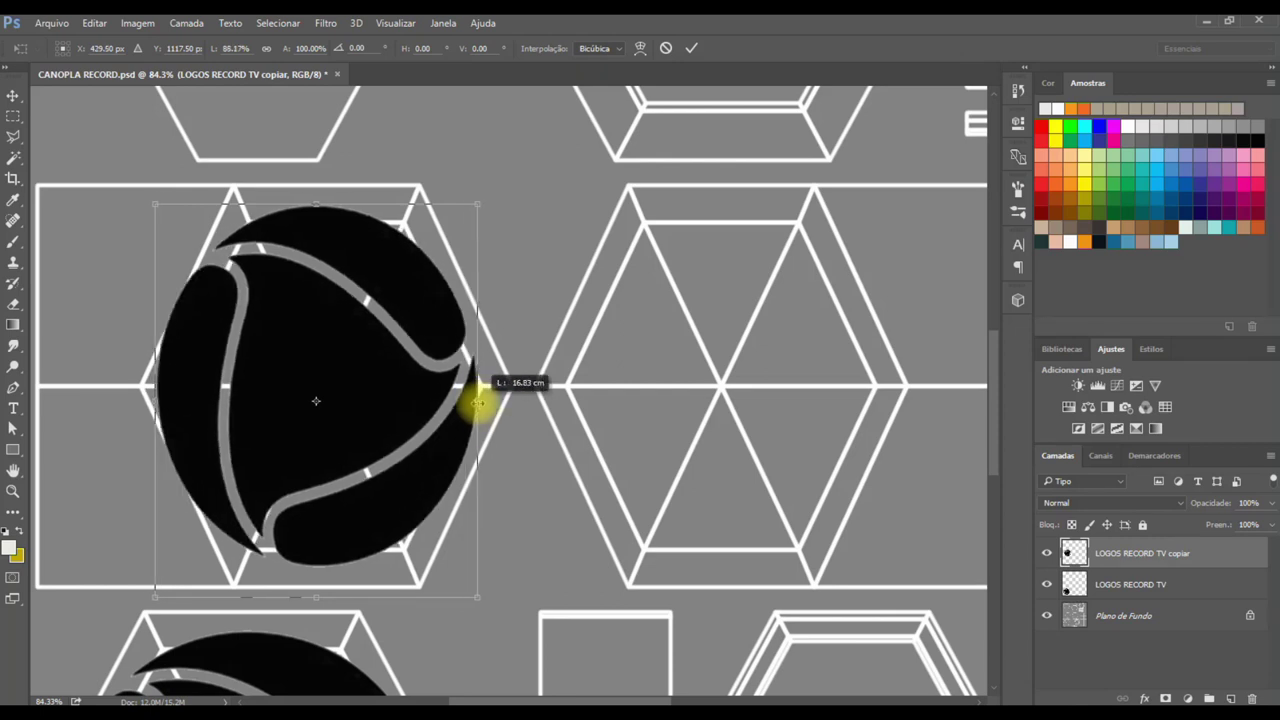
key("Right")
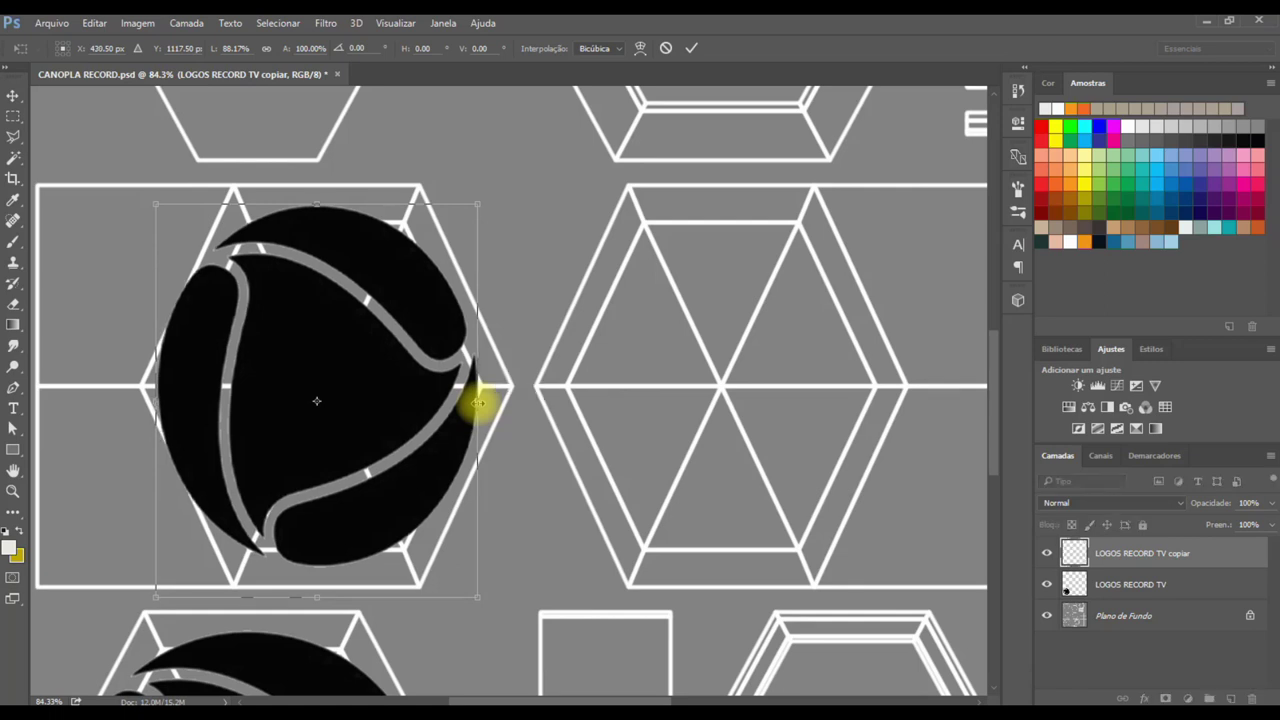
key("Right")
key("Right")
key("Right")
key("Right")
key("Right")
key("Right")
key("Right")
key("Right")
key("Right")
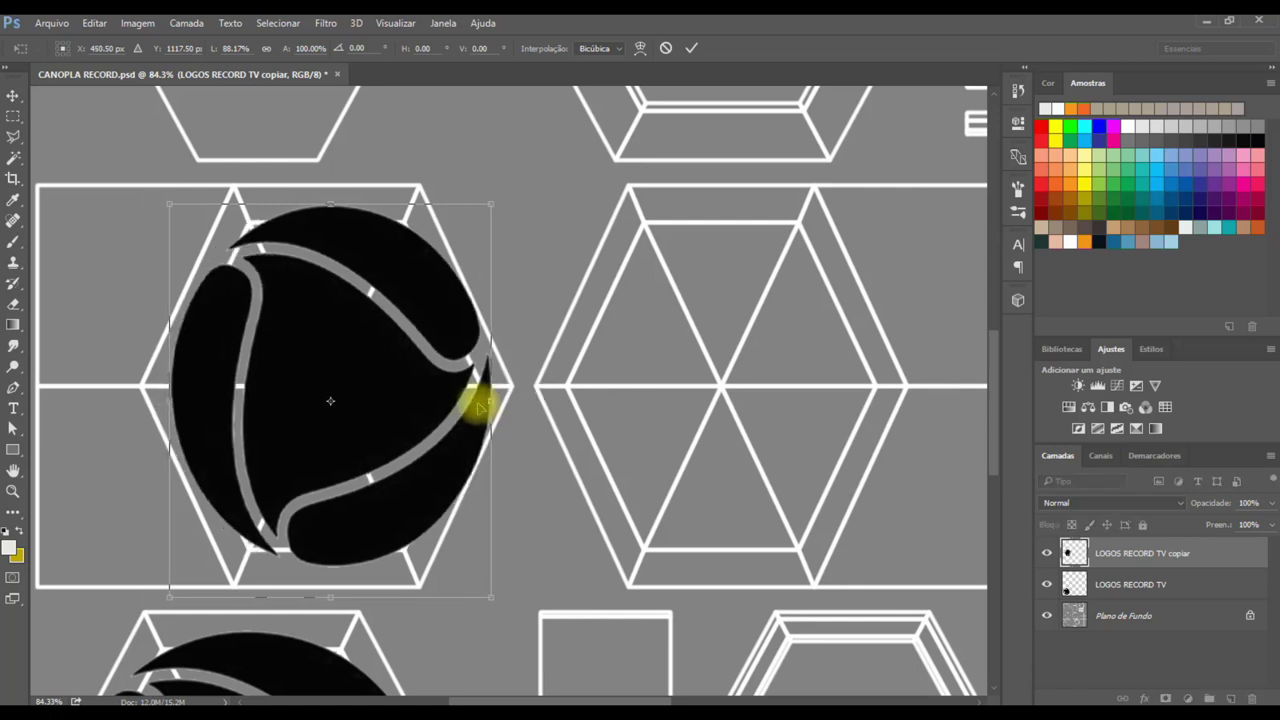
key("Left")
key("Left")
key("Left")
key("Left")
key("Left")
key("Left")
key("Left")
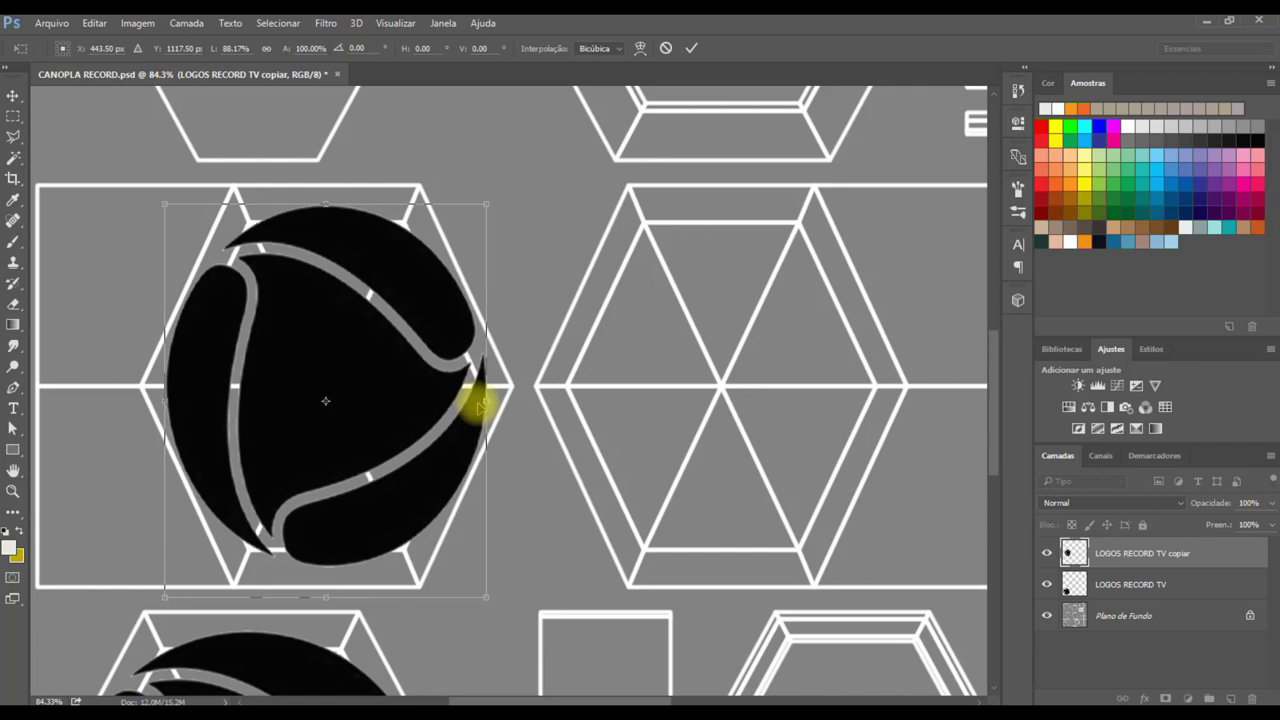
left_click_drag(490, 401, 483, 401, "alt")
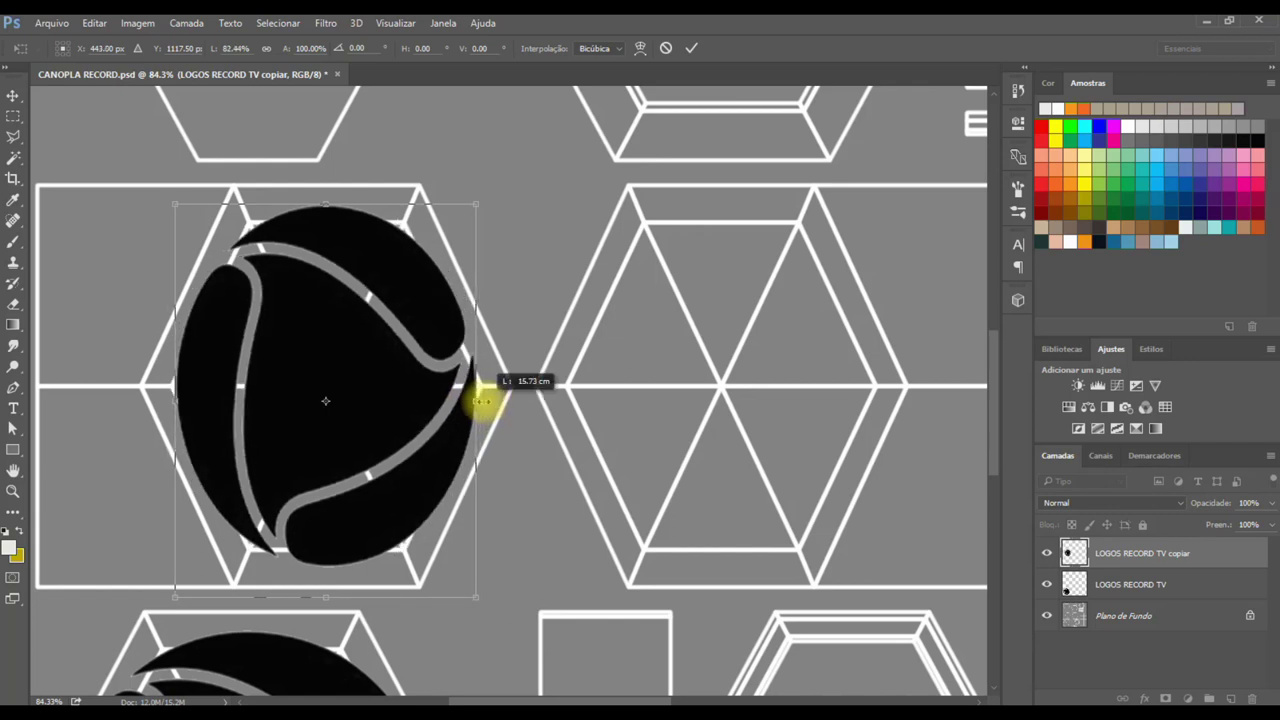
scroll(480, 395, "down", 3, "alt")
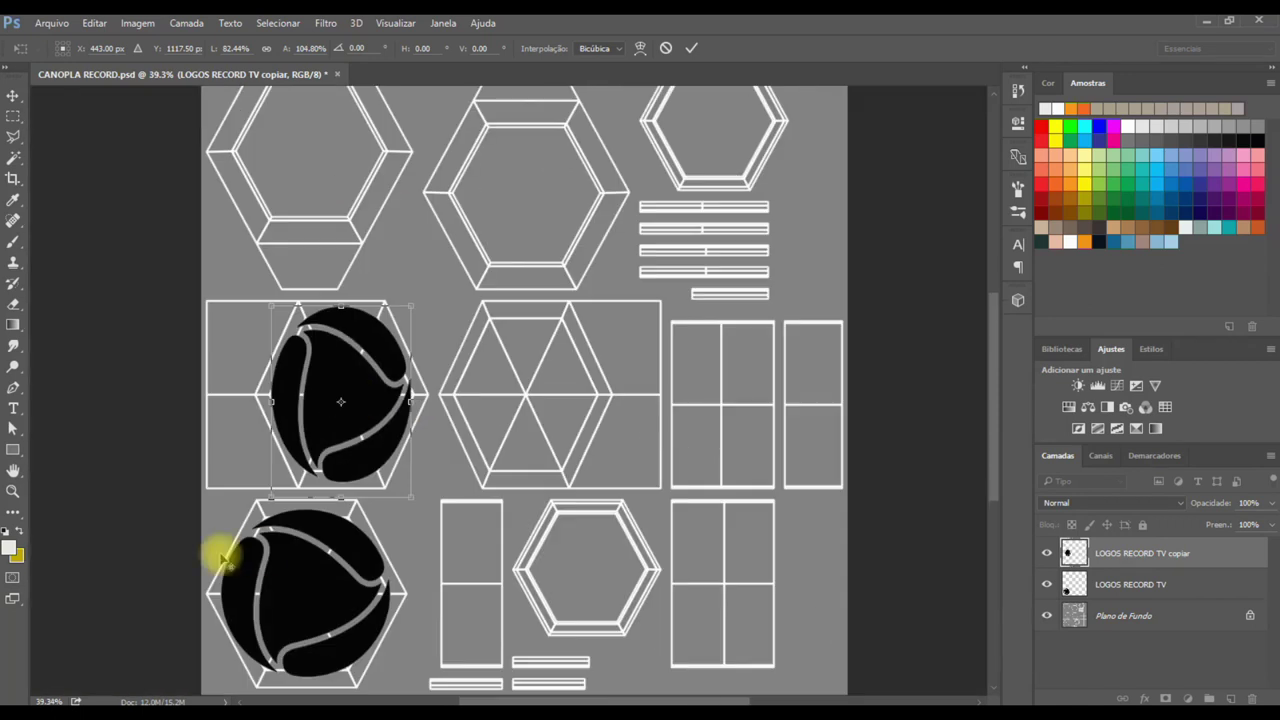
scroll(367, 427, "up", 3, "alt")
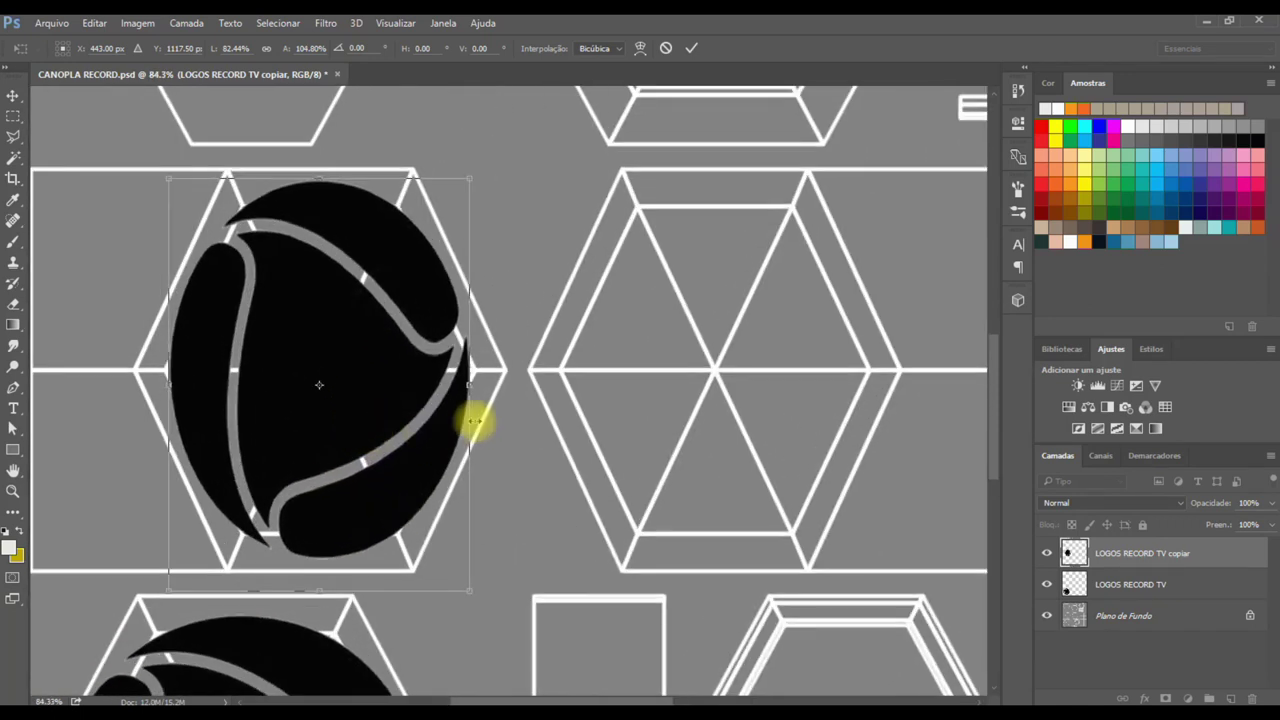
left_click_drag(474, 386, 484, 387, "alt")
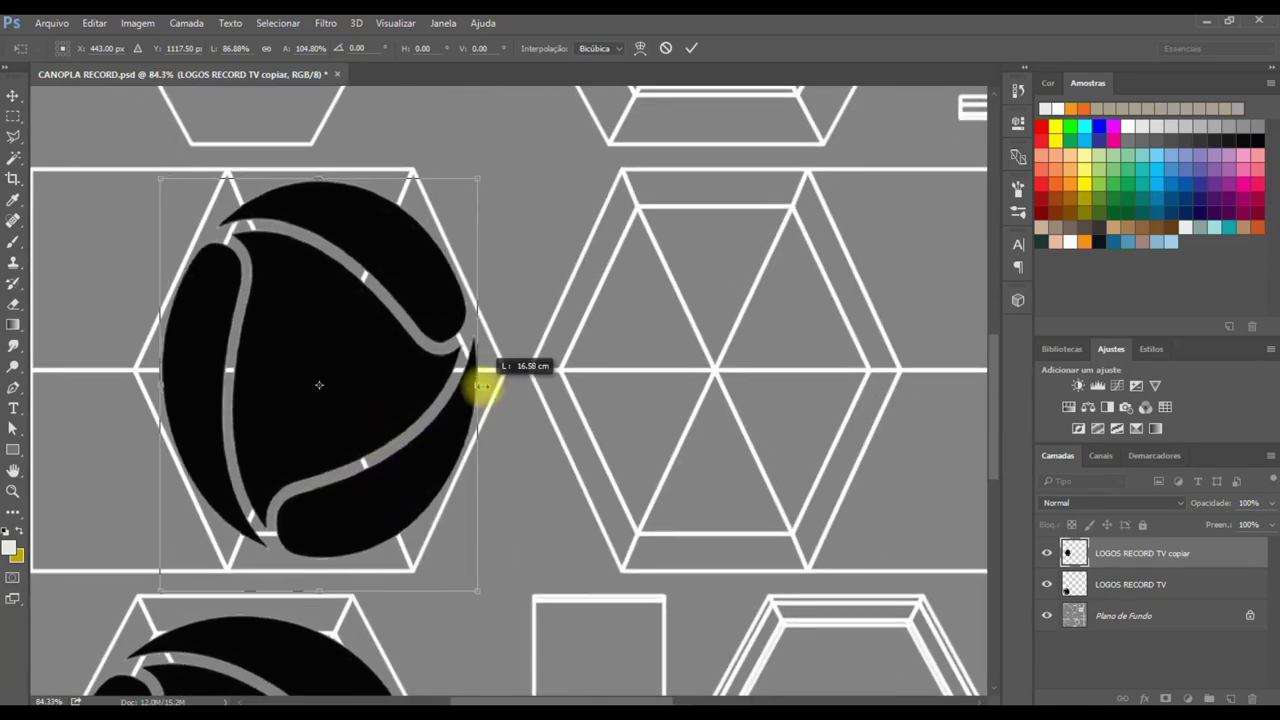
scroll(323, 171, "down", 3)
left_click(1196, 588)
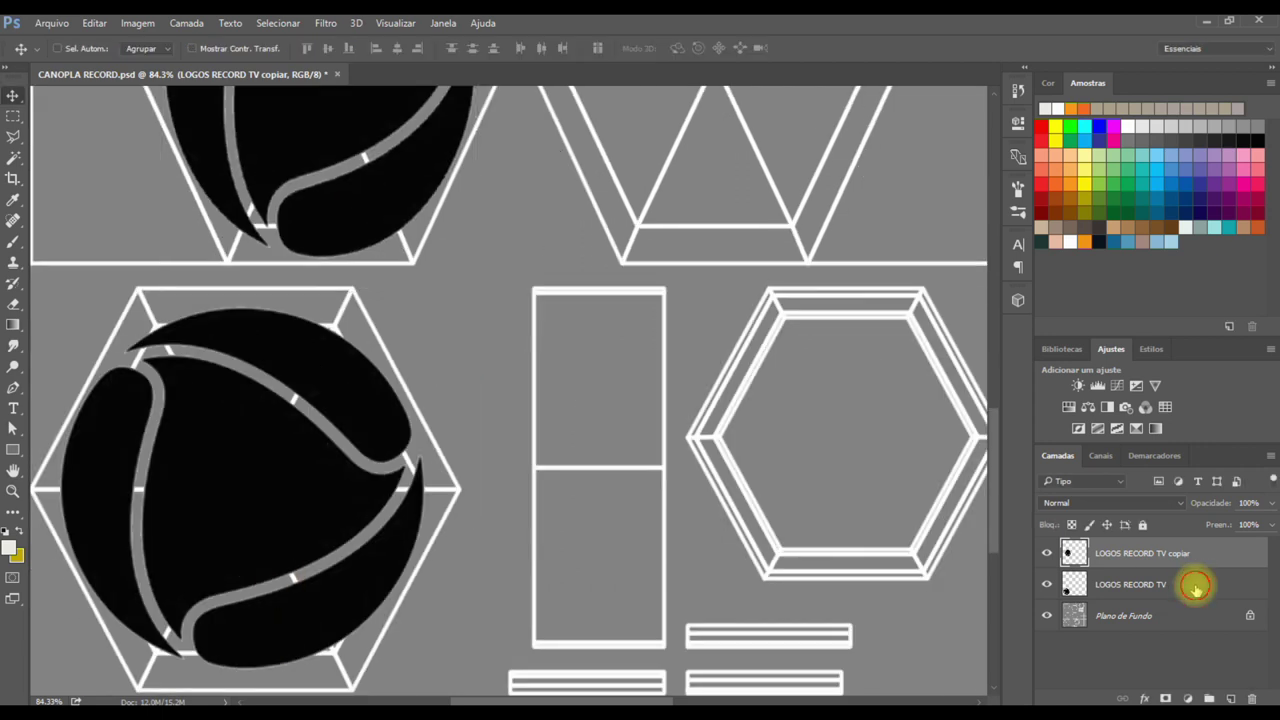
Enlarge the original lower-left logo slightly to fill its hexagon.
key("ctrl+t")
scroll(428, 663, "down", 1)
left_click_drag(428, 663, 425, 660)
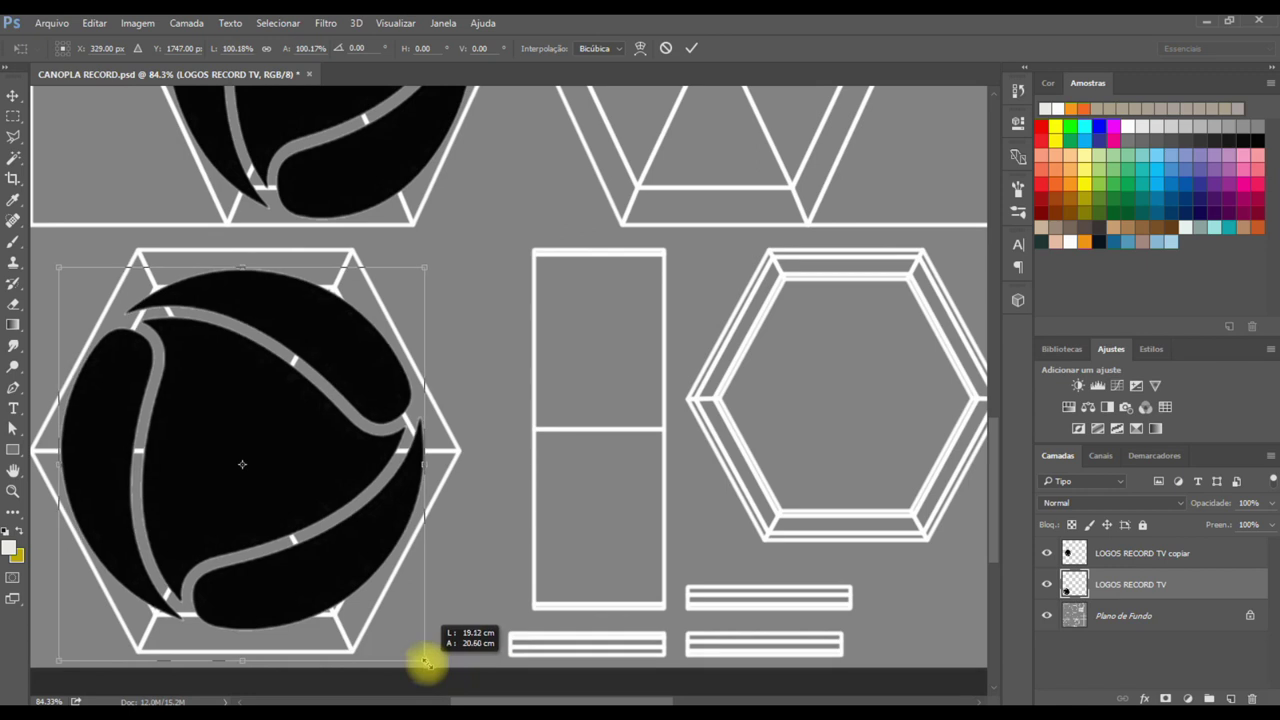
key("Return")
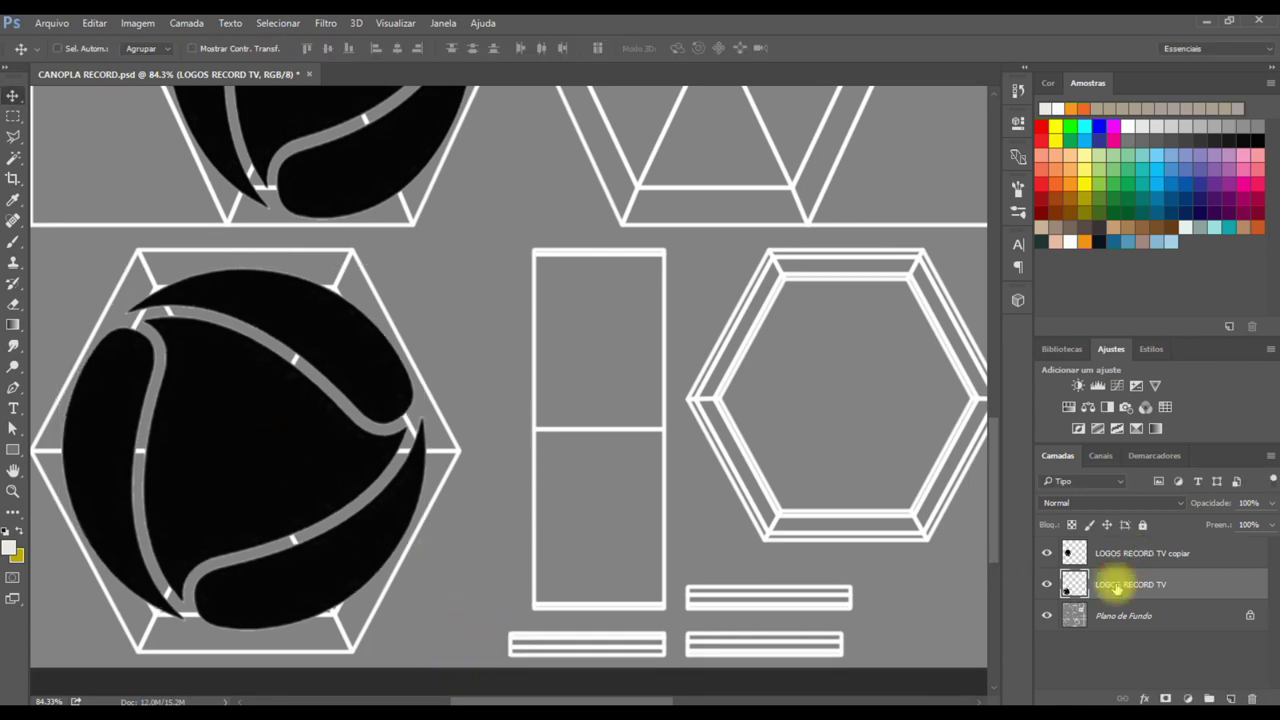
Fit the texture sheet in view and duplicate LOGOS RECORD TV copiar into copiar 2.
key("ctrl+0")
scroll(586, 456, "down", 1, "alt")
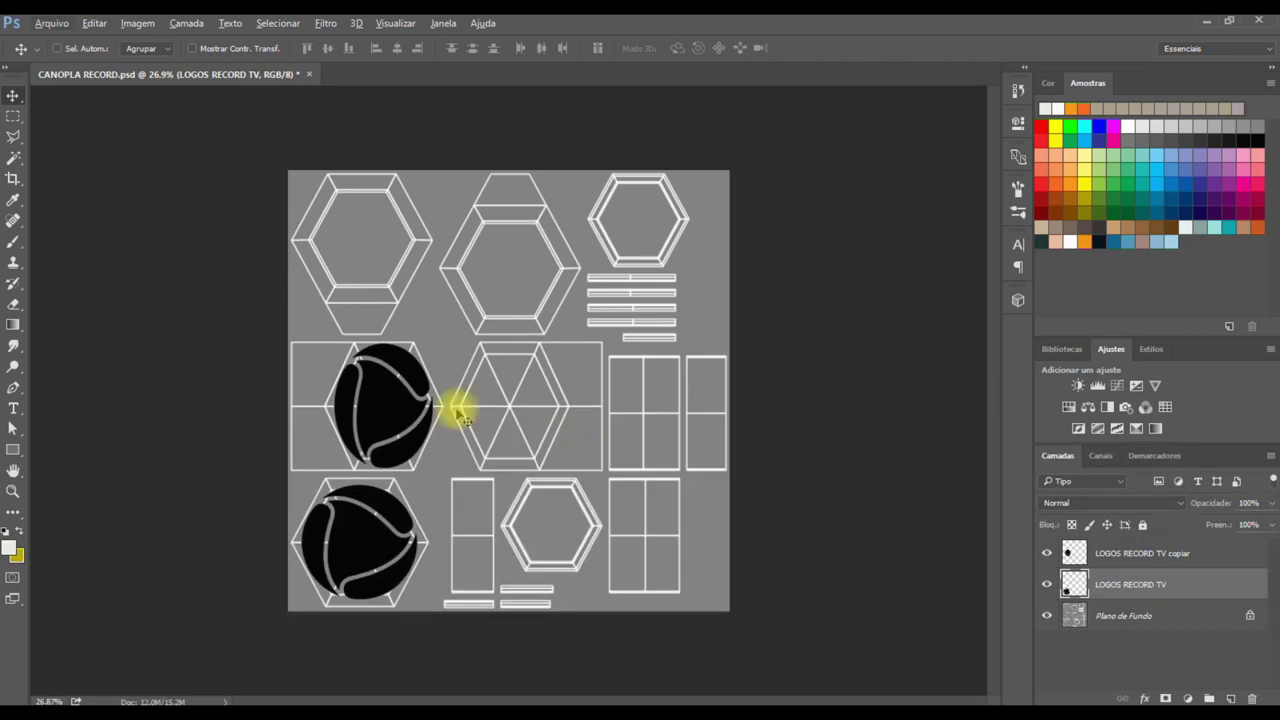
left_click(1158, 556)
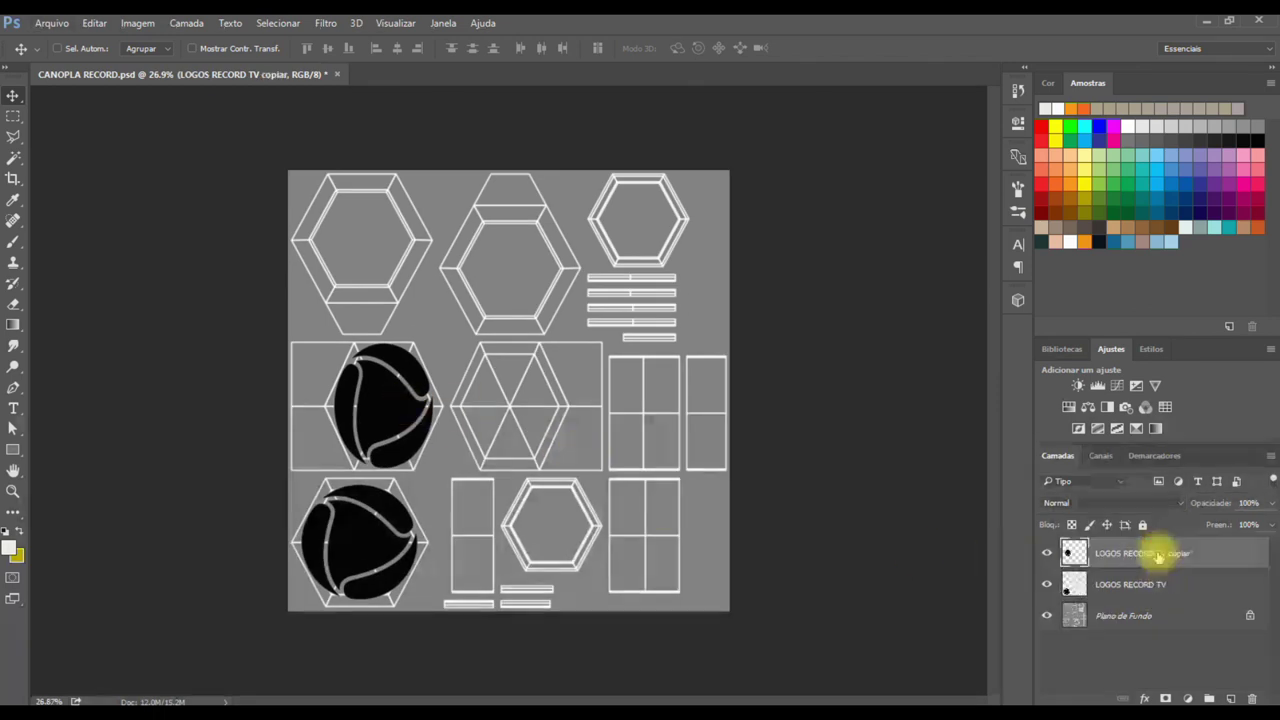
key("ctrl+j")
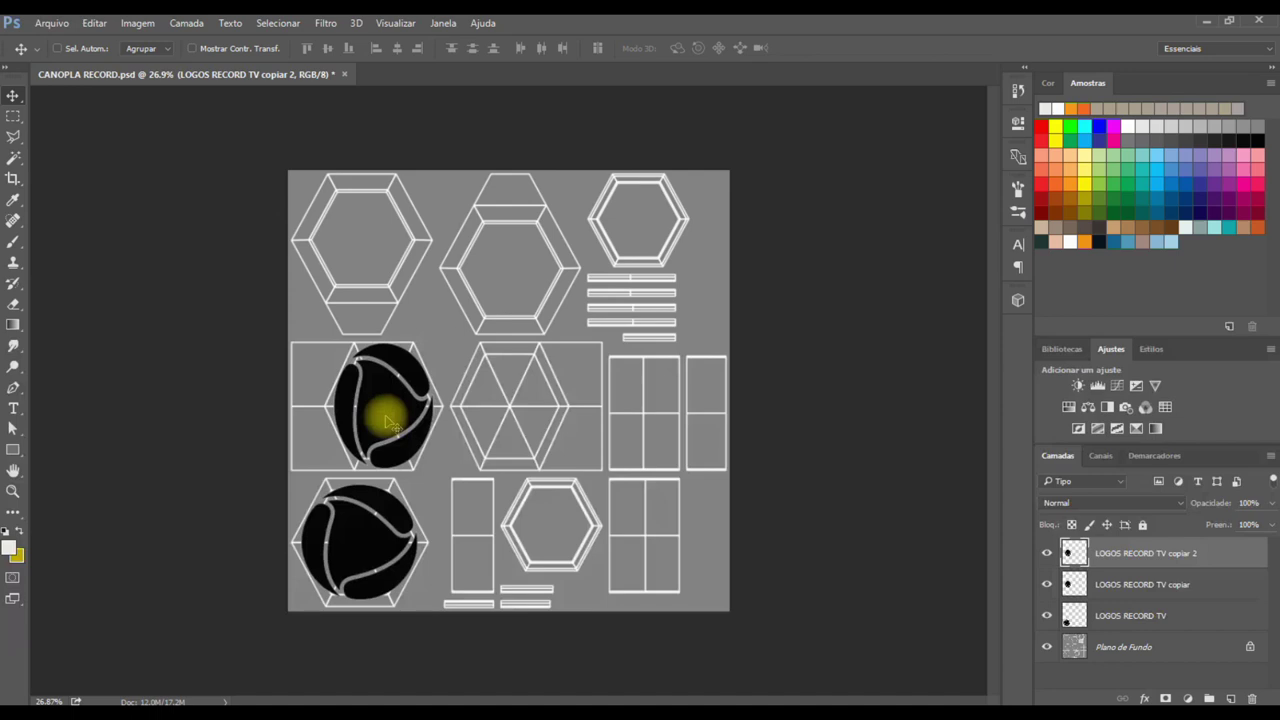
Drag the LOGOS RECORD TV copiar 2 logo onto the middle-row centre hexagon and align it.
left_click_drag(386, 420, 538, 410)
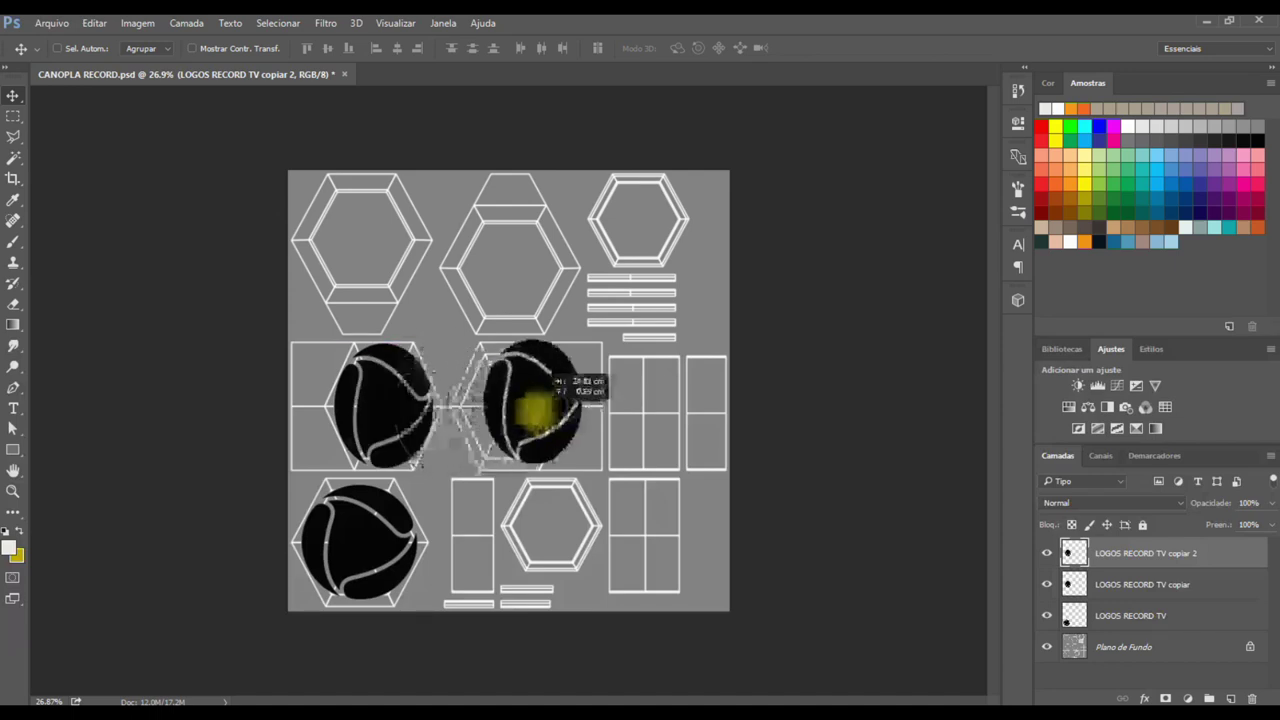
mouse_move(533, 410)
left_mouse_down()
mouse_move(410, 410)
mouse_move(524, 412)
left_mouse_up()
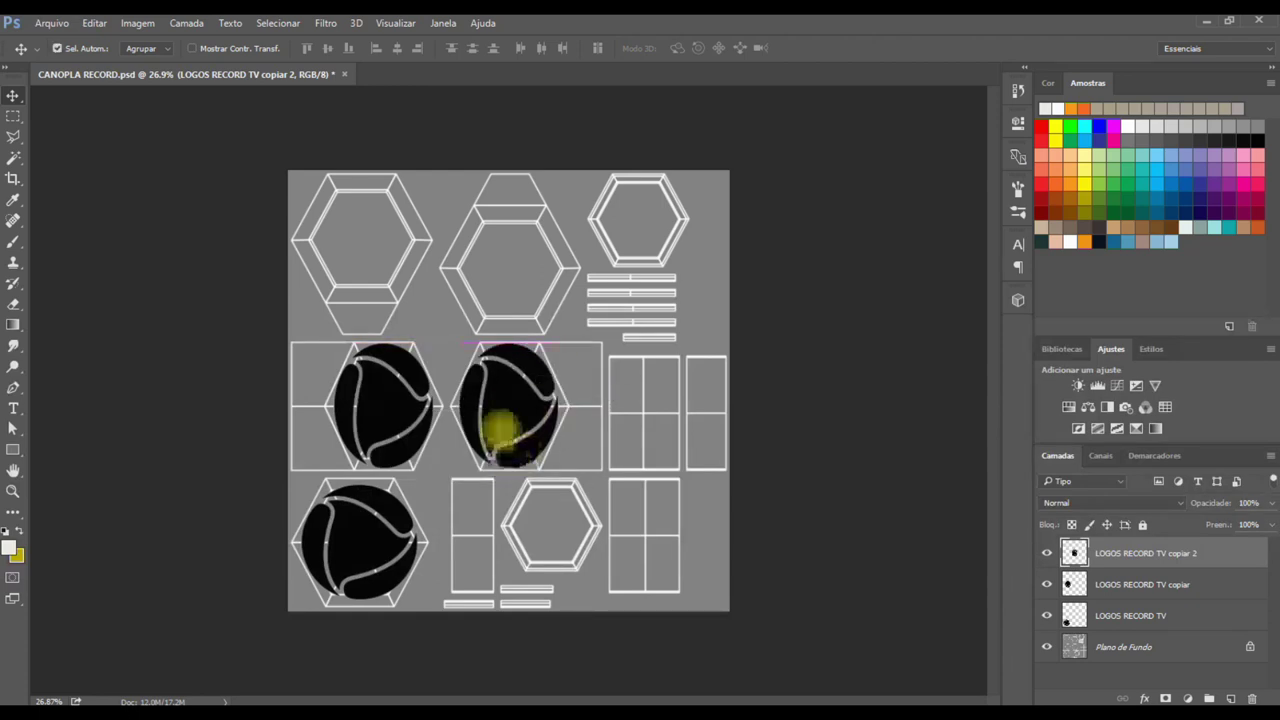
scroll(508, 430, "up", 2, "alt")
scroll(508, 430, "up", 3, "alt")
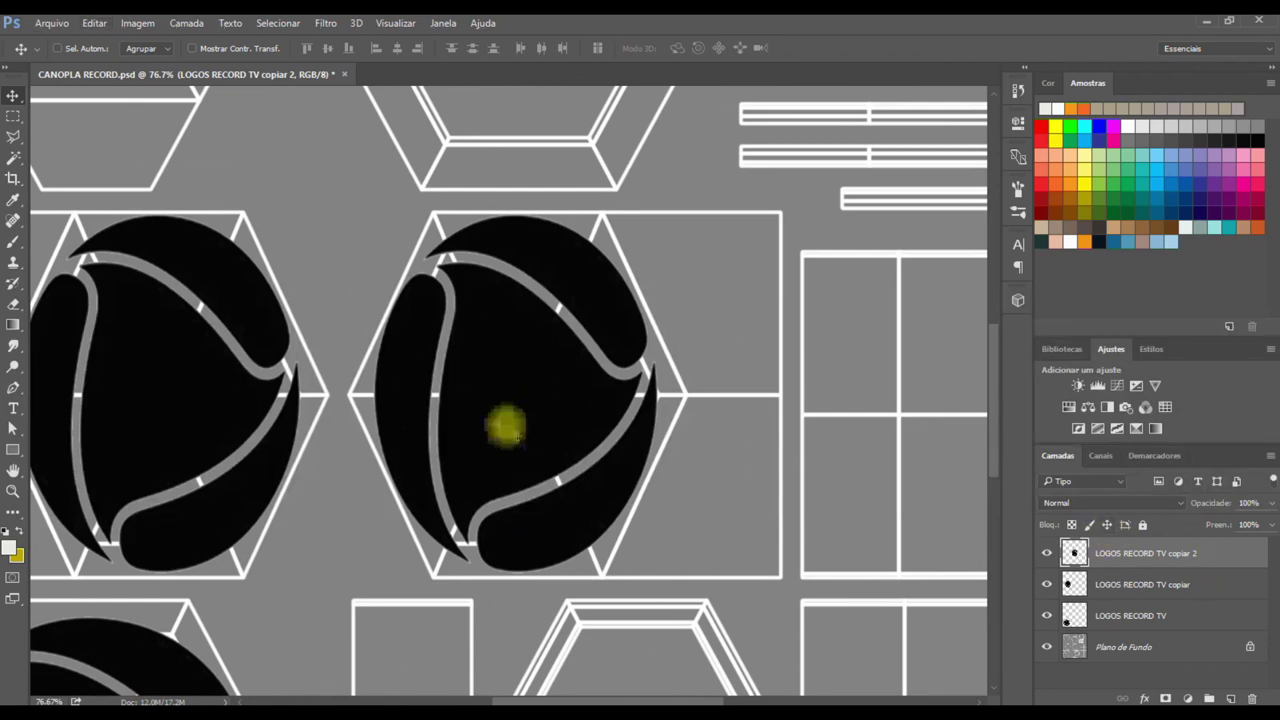
scroll(506, 423, "down", 5, "alt")
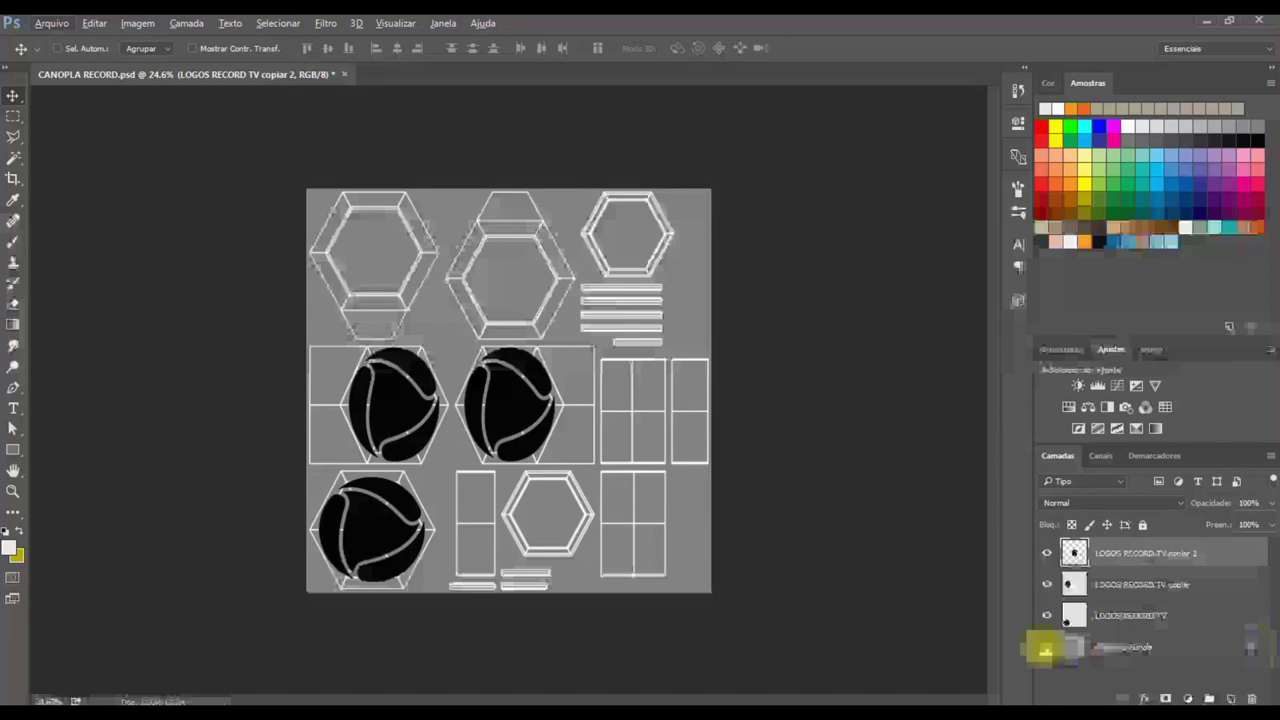
Hide the Plano de Fundo wireframe layer and add a new layer below the logos.
left_click(1047, 647)
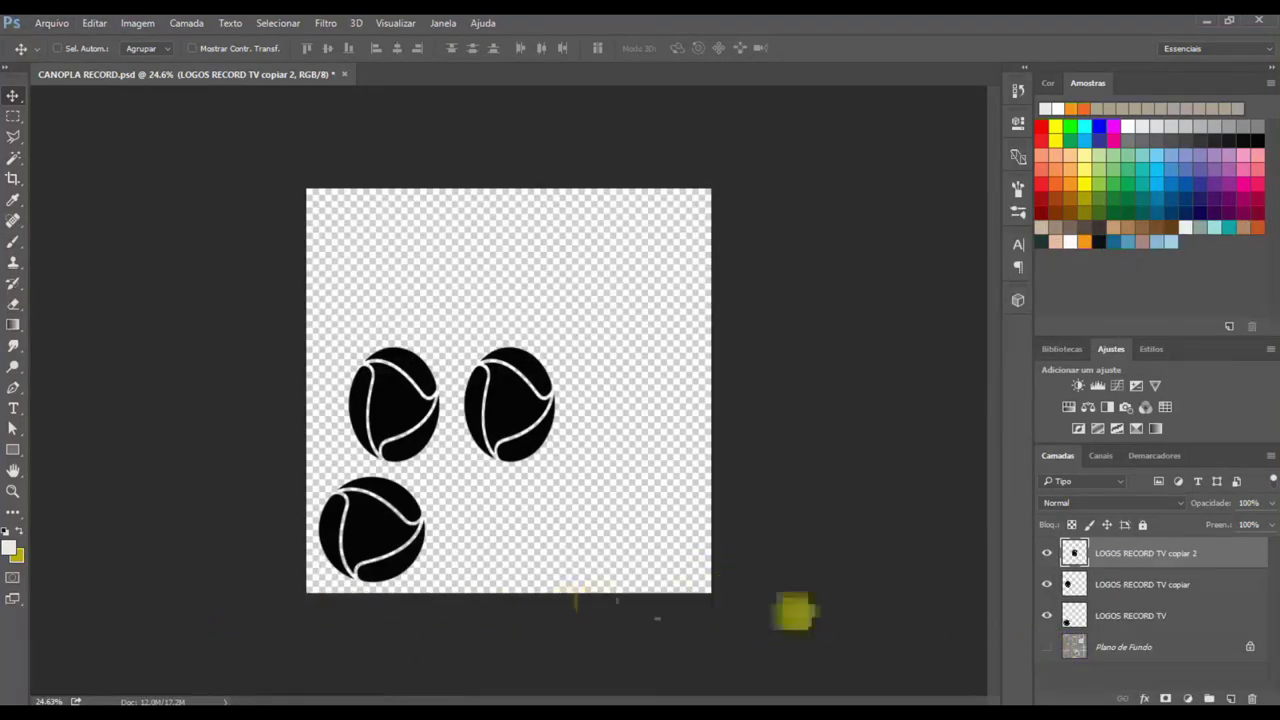
left_click(1137, 675)
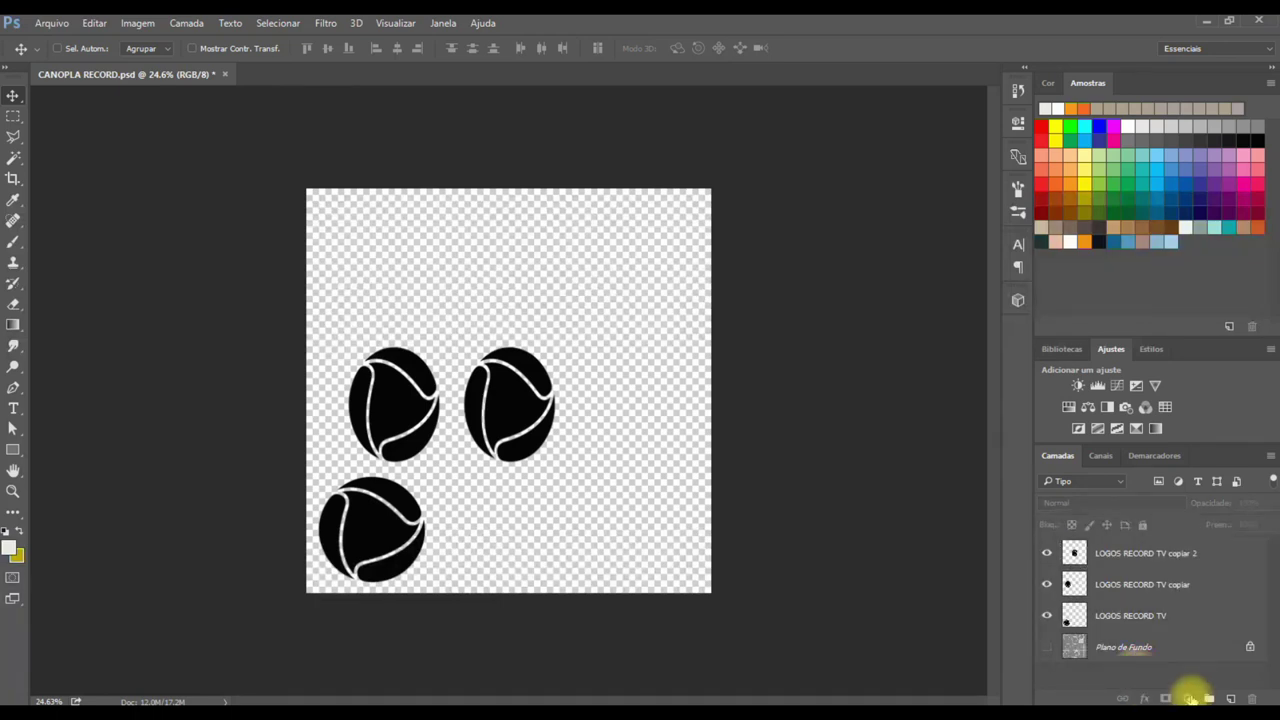
left_click(1230, 698)
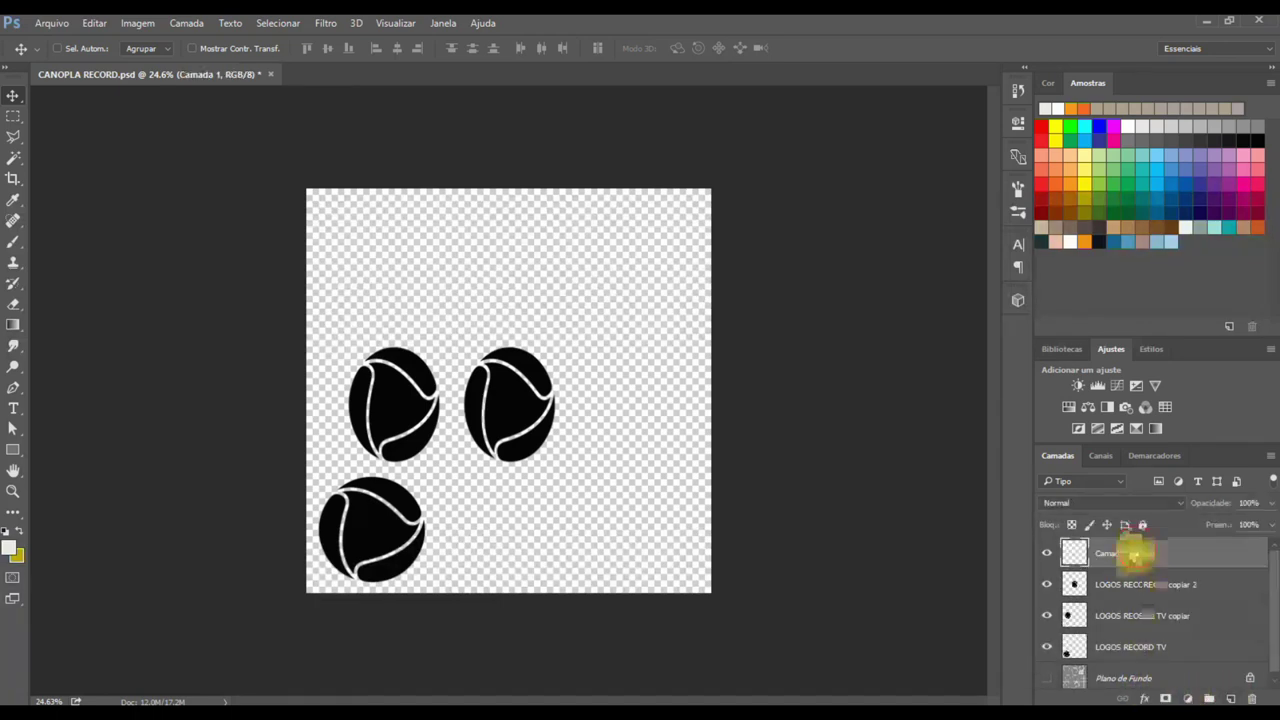
left_click_drag(1133, 553, 1127, 665)
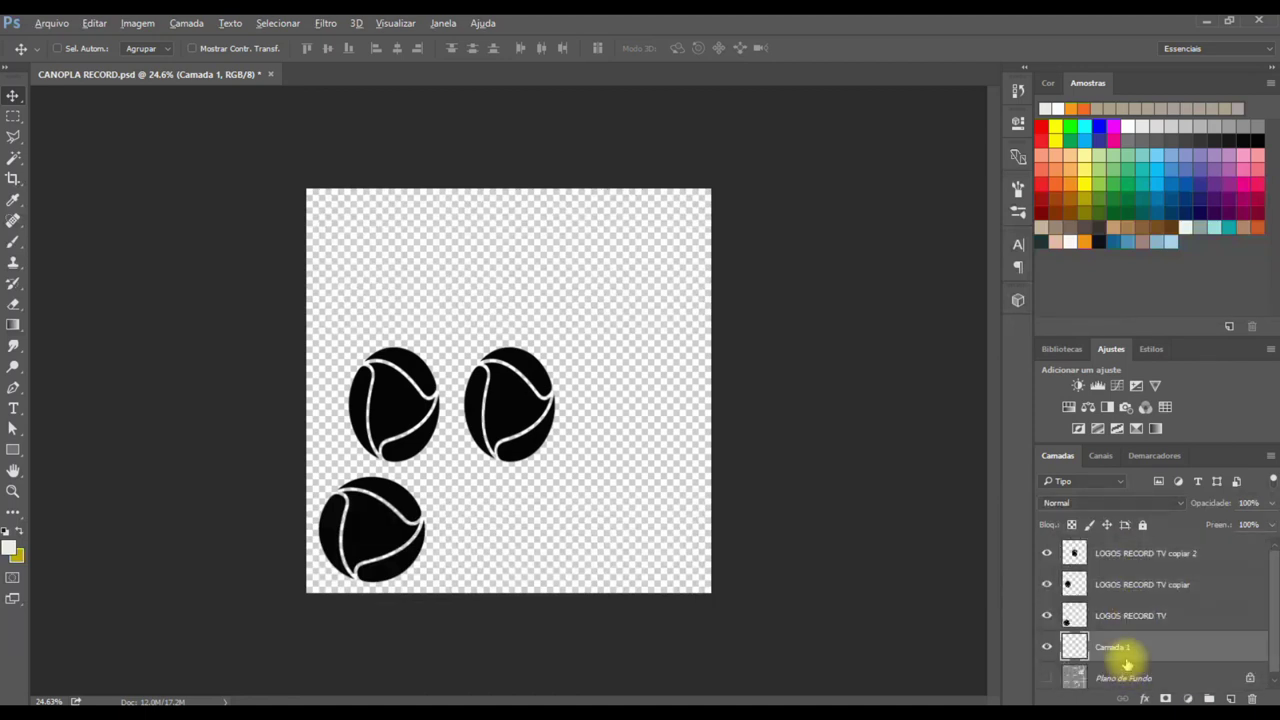
Fill the new layer with the off-white e9e9e3 foreground colour.
key("alt+BackSpace")
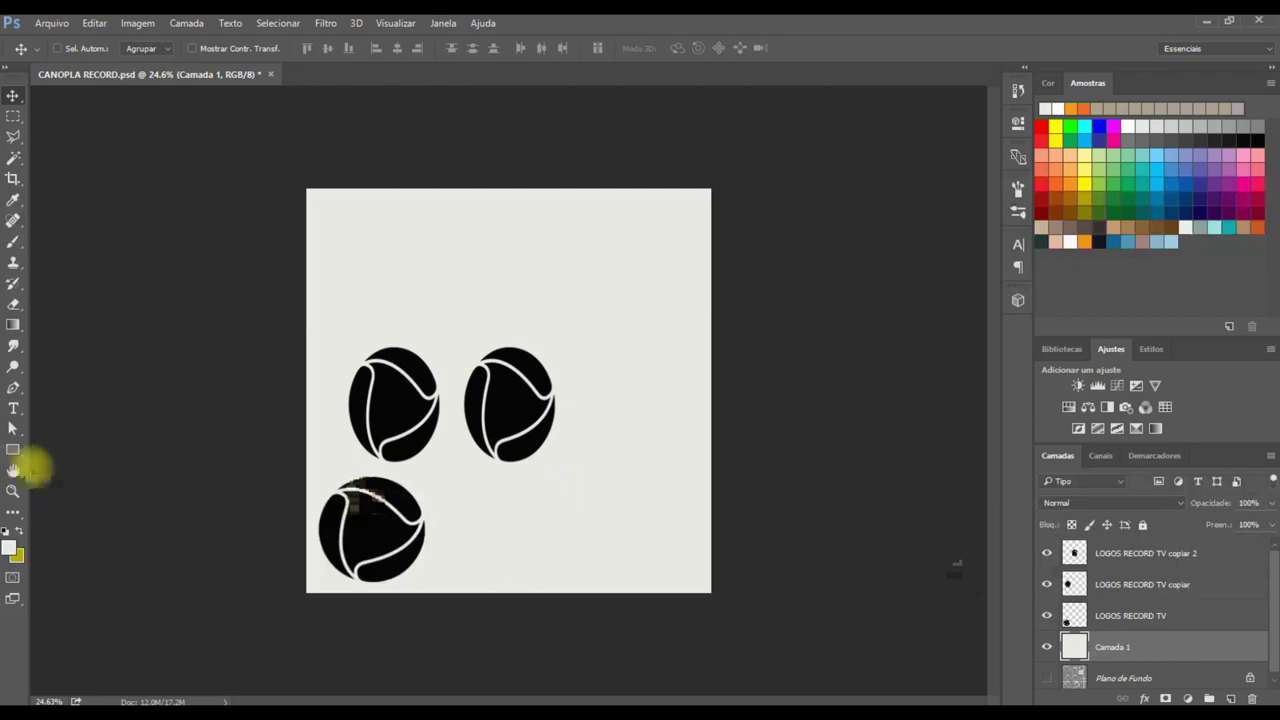
left_click(10, 548)
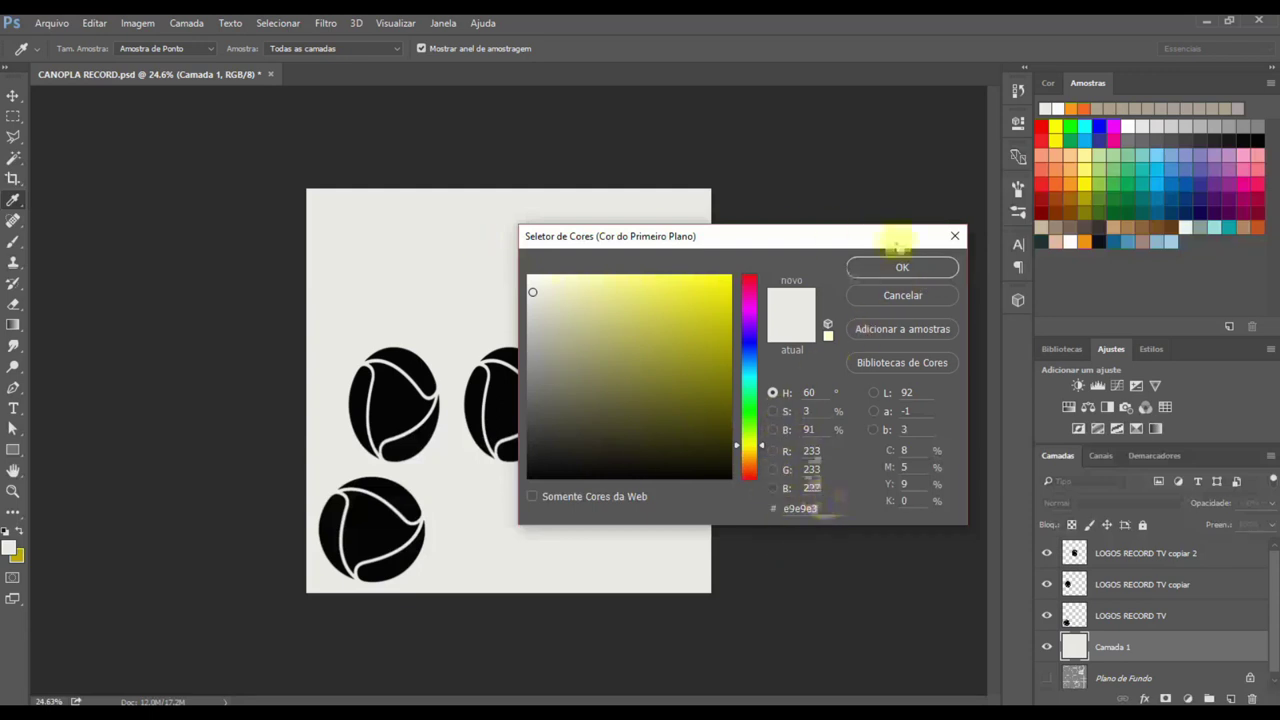
left_click(935, 268)
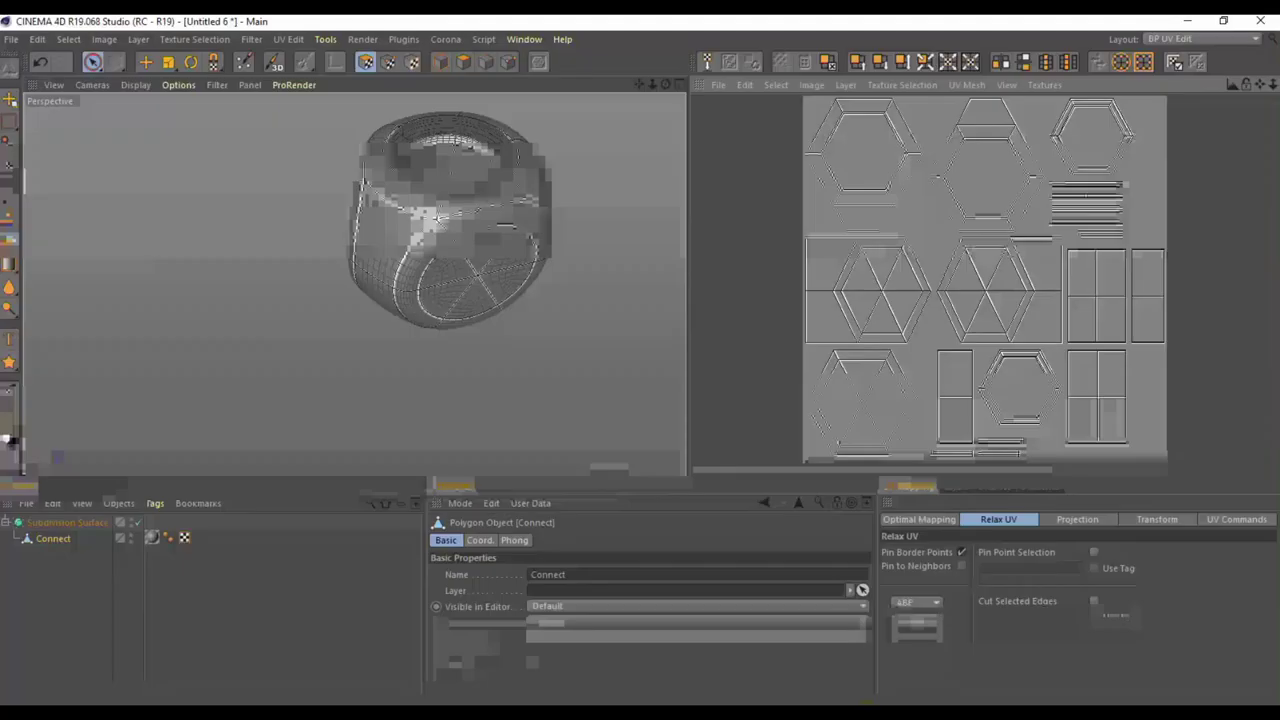
Switch to the user layout and reload CANOPLA RECORD.psd in the Mat material's Color texture.
left_click(1195, 38)
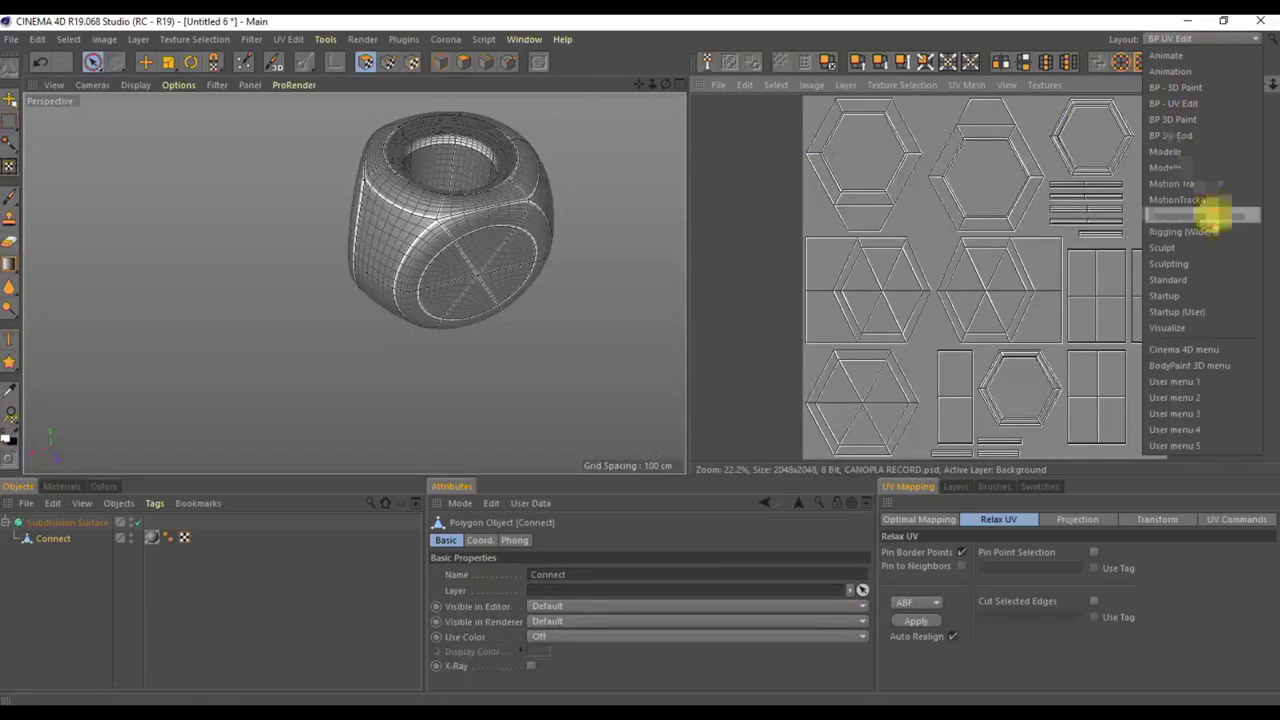
left_click(1205, 216)
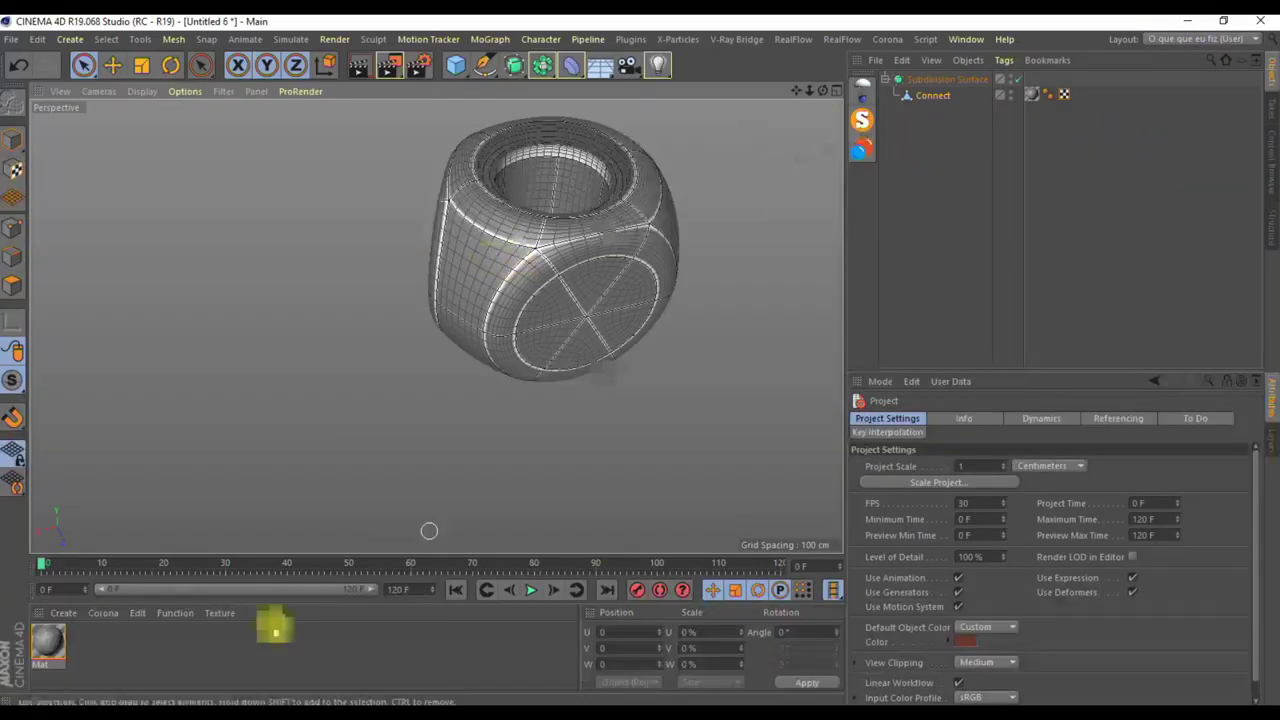
double_click(47, 645)
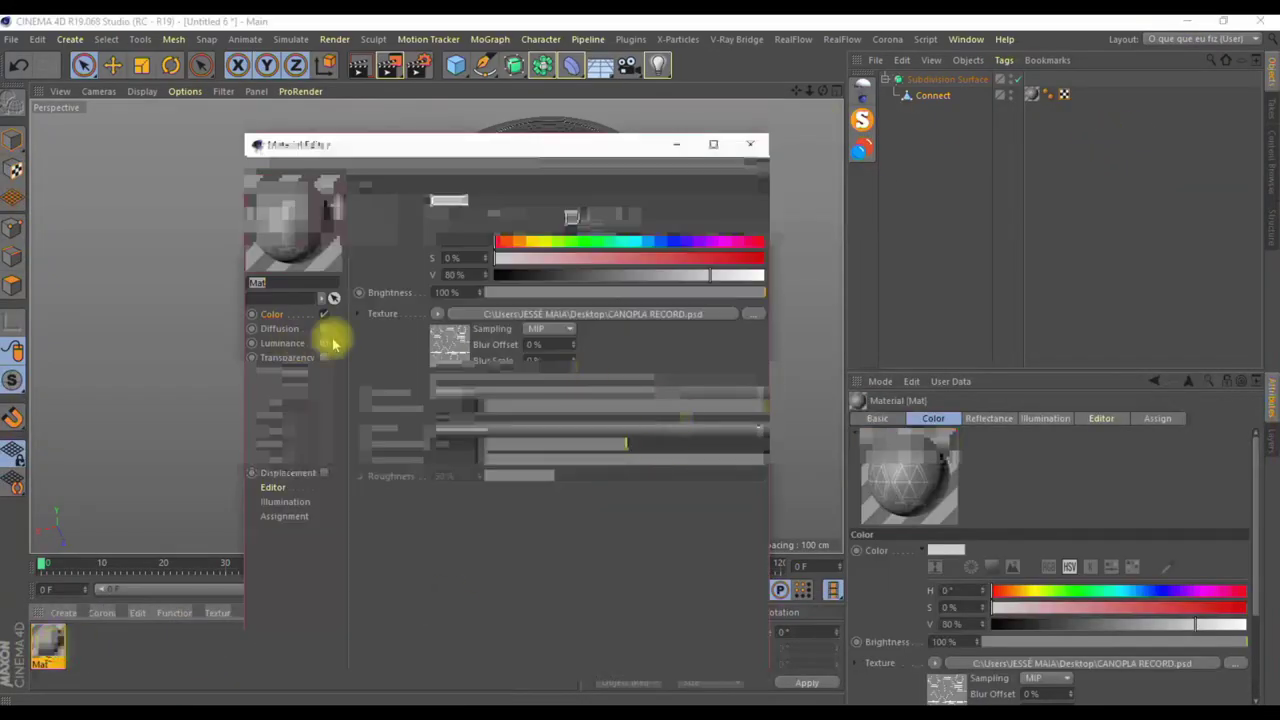
left_click(452, 350)
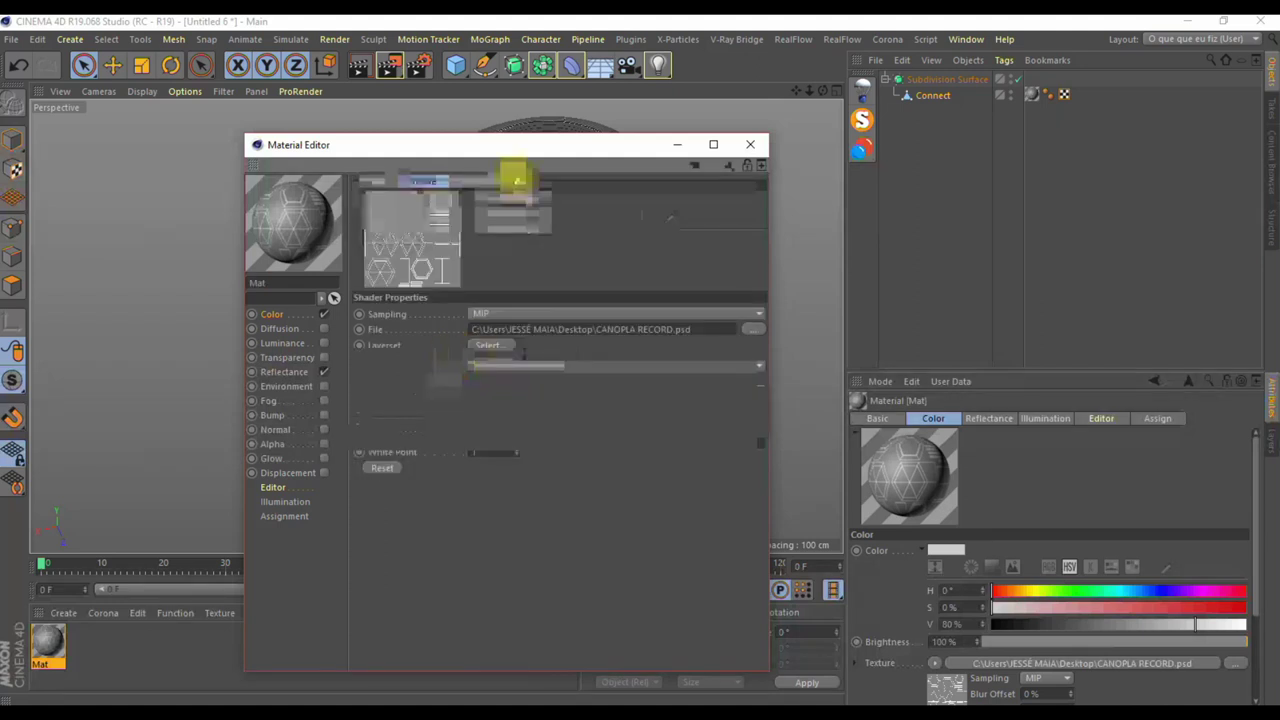
left_click(516, 199)
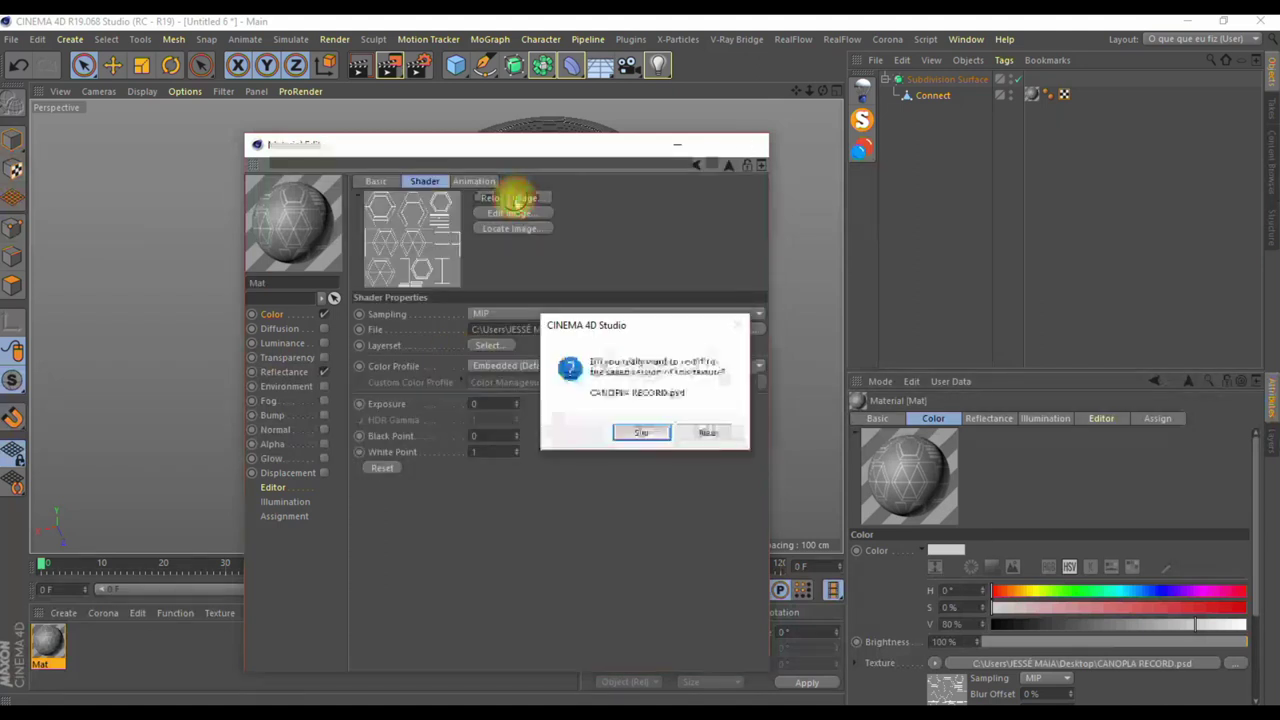
left_click(648, 432)
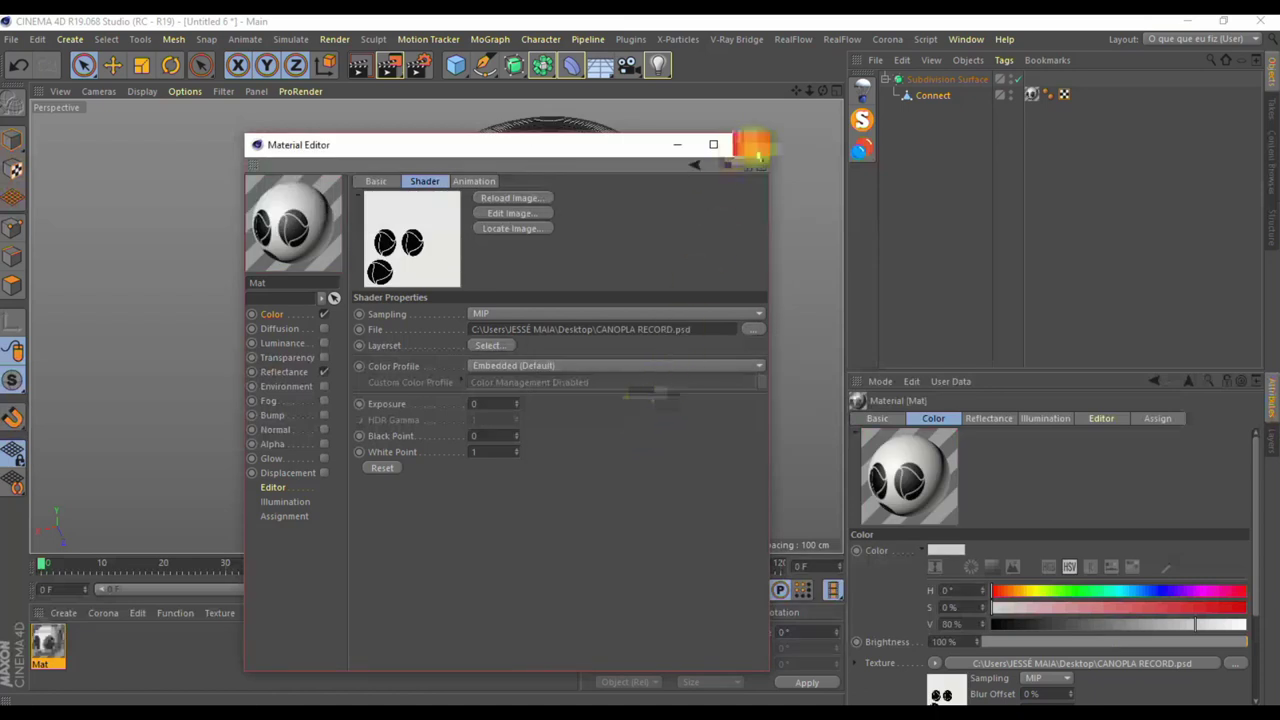
left_click(750, 144)
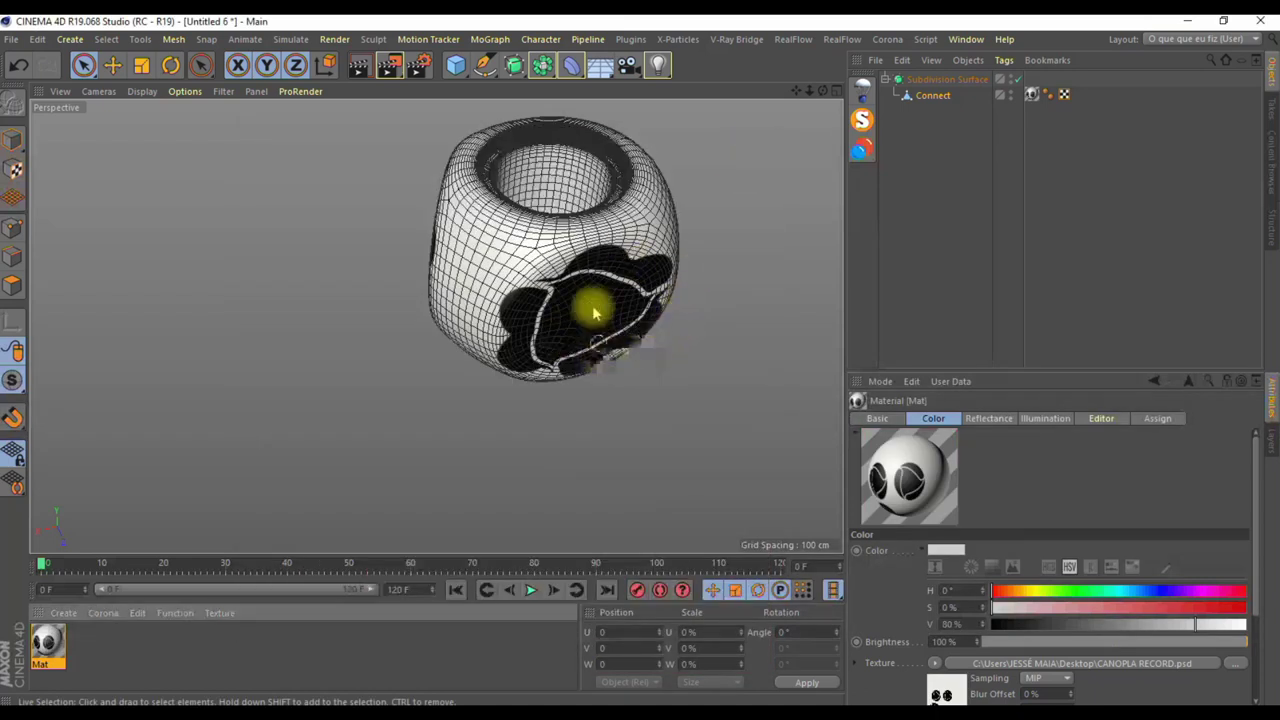
Set the Subdivision Surface's Subdivide UVs to Boundary and orbit to check the logo face.
left_click(945, 79)
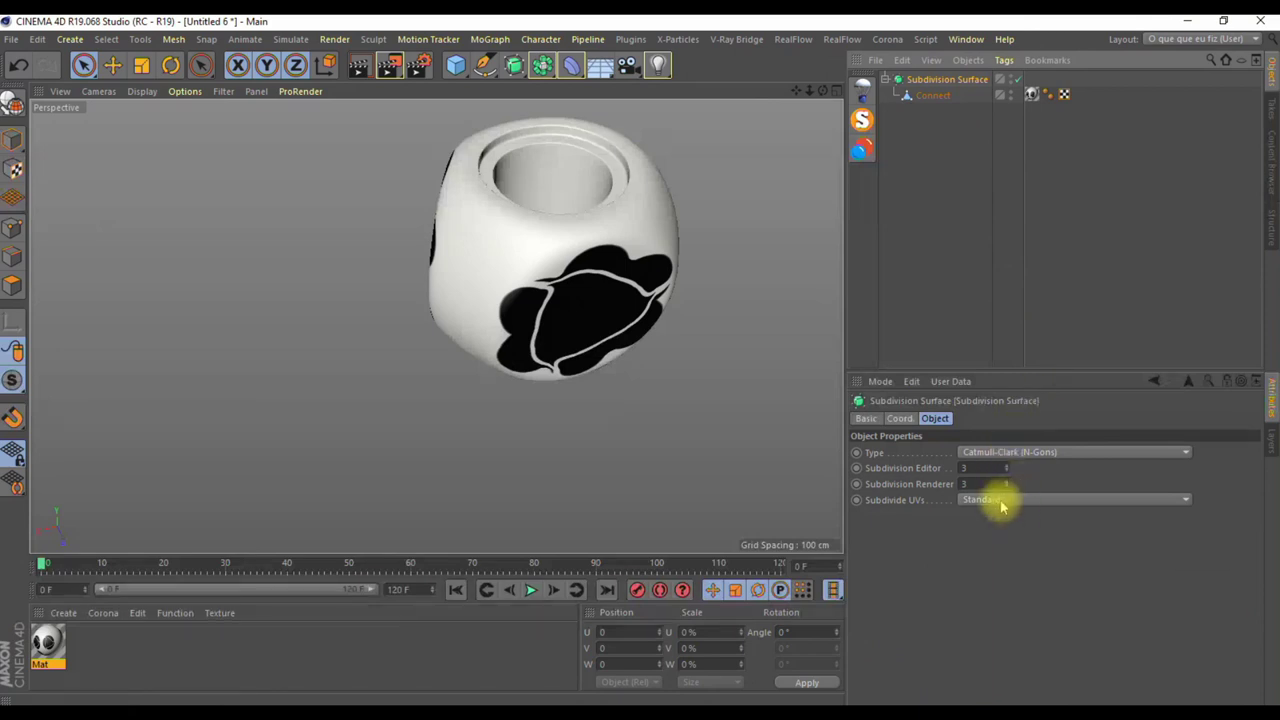
left_click(1003, 500)
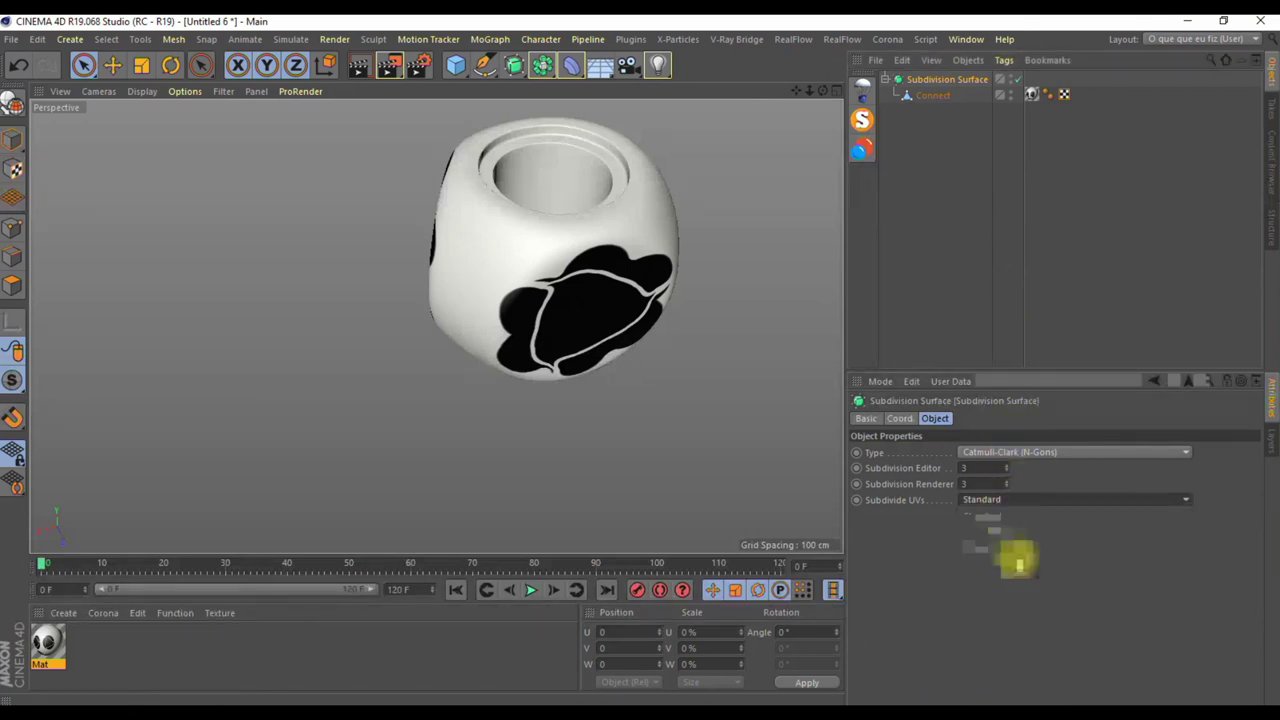
left_click(1010, 530)
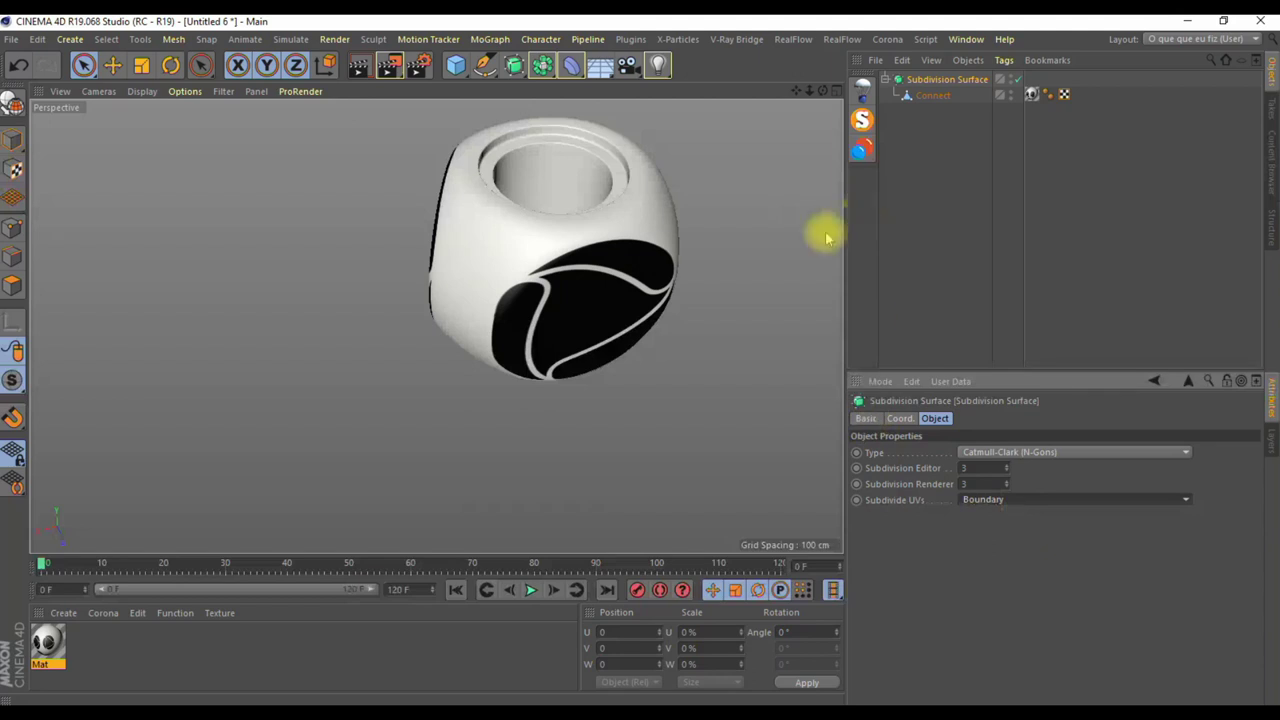
mouse_move(761, 276)
left_mouse_down("alt")
mouse_move(734, 200)
mouse_move(643, 194)
mouse_move(294, 246)
mouse_move(451, 220)
mouse_move(746, 233)
mouse_move(757, 220)
left_mouse_up("alt")
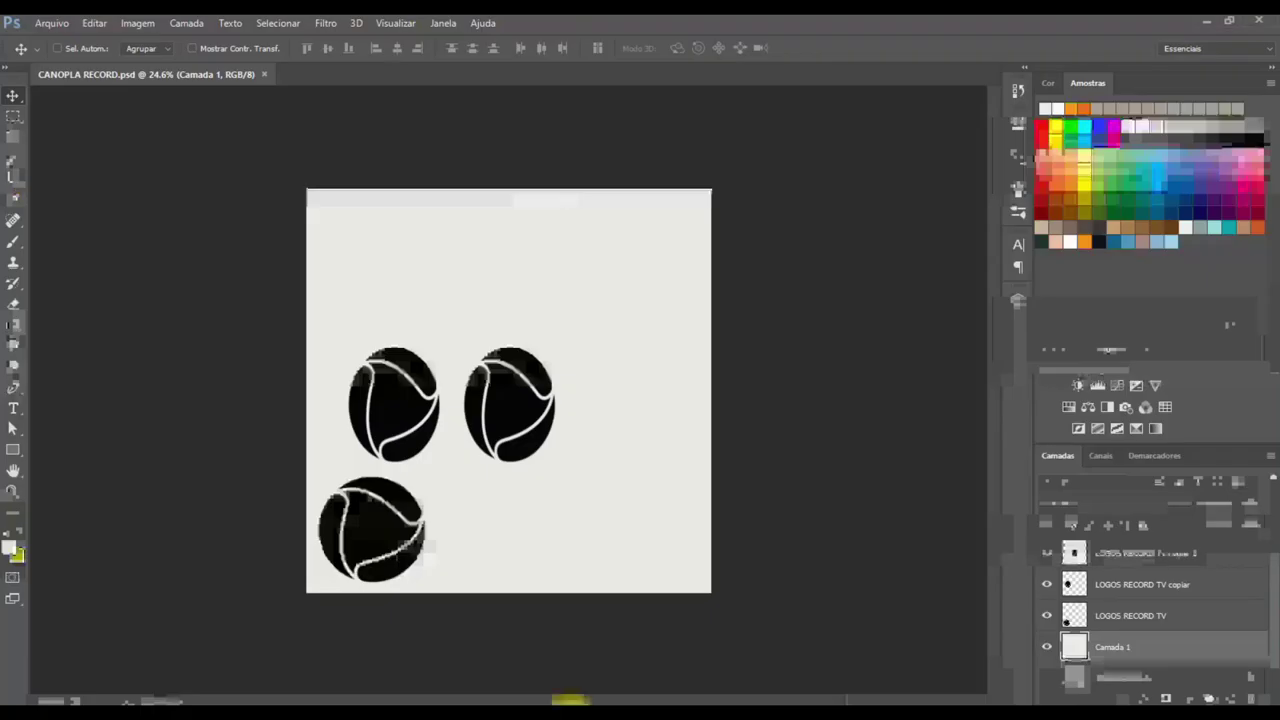
Hide Camada 1, show the UV template, and shrink the lower-left logo to about 81%.
left_click(1047, 647)
left_click(1047, 679)
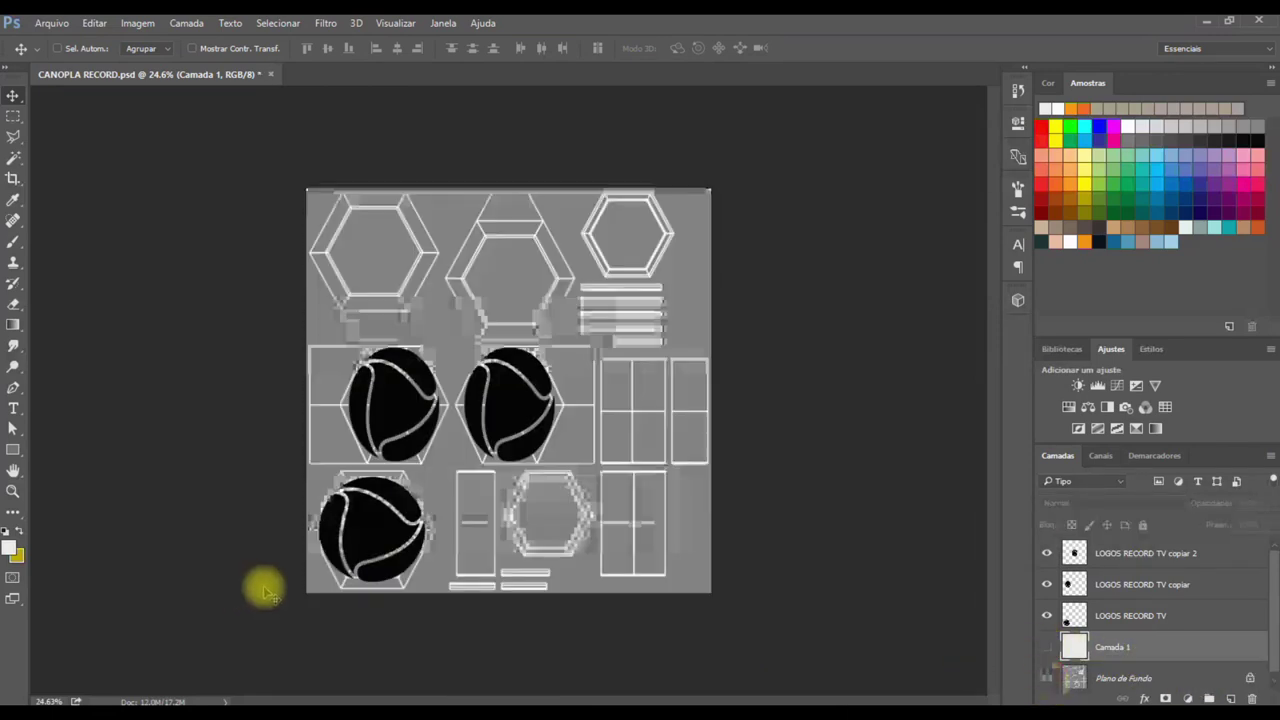
scroll(378, 548, "up", 2, "alt")
left_click(1130, 615)
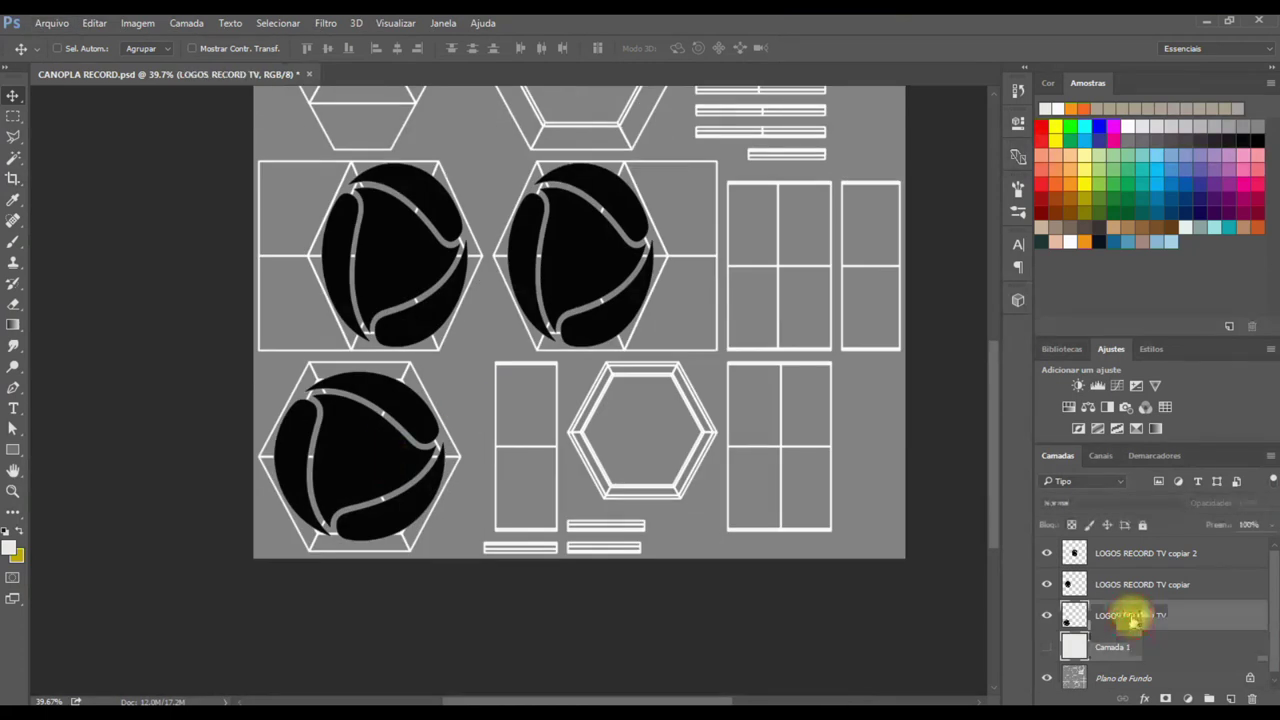
key("ctrl+t")
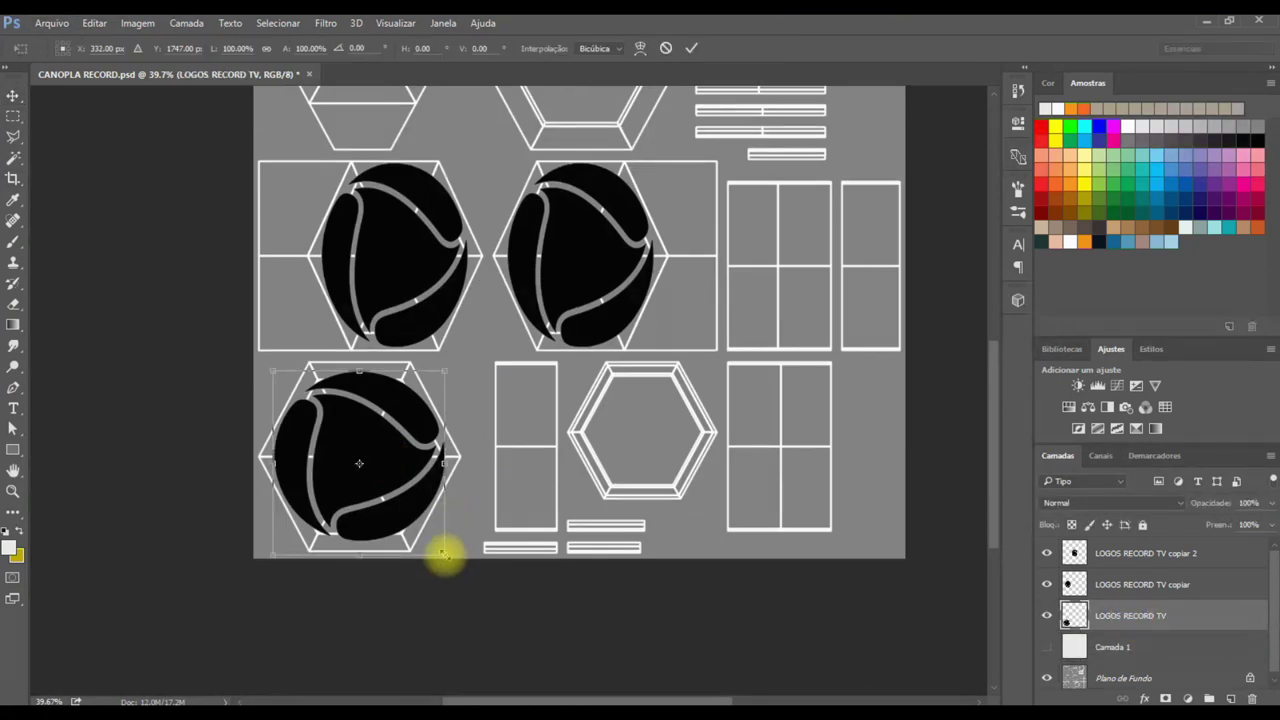
left_click_drag(445, 554, 424, 543, "alt")
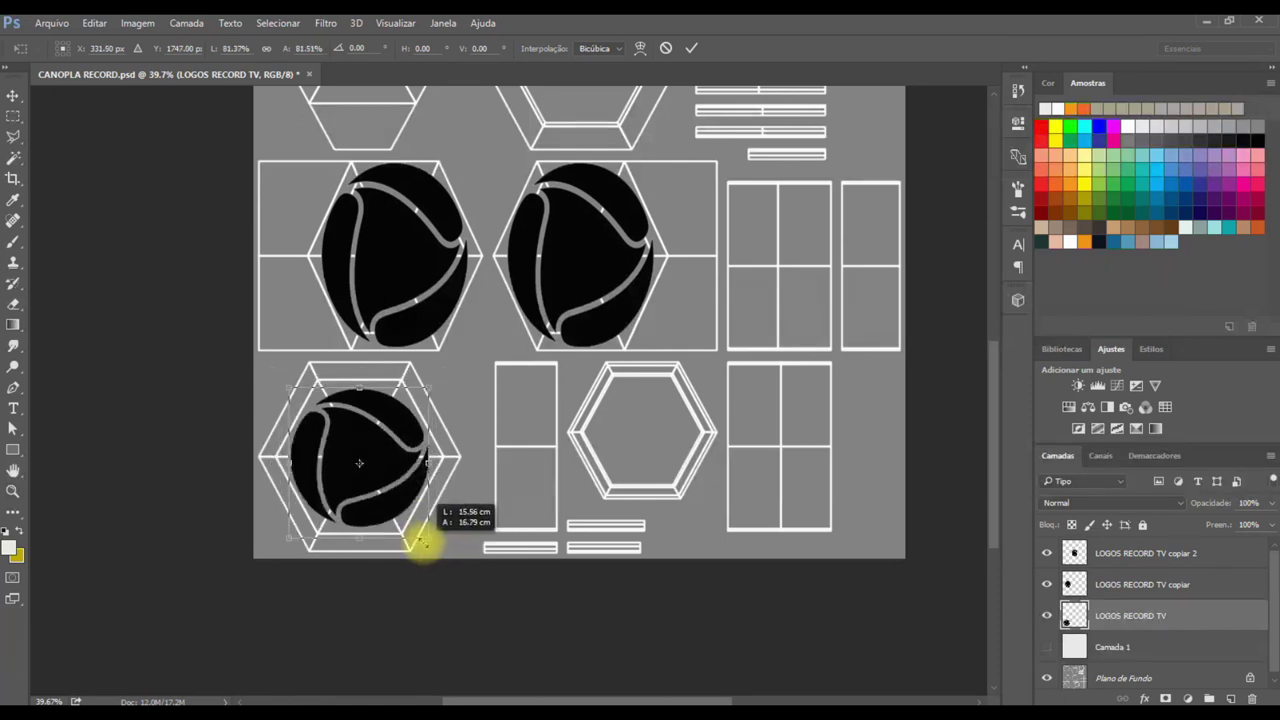
key("Return")
Shrink the LOGOS RECORD TV copiar and copiar 2 logos to fit inside their hexagons.
left_click(1137, 594)
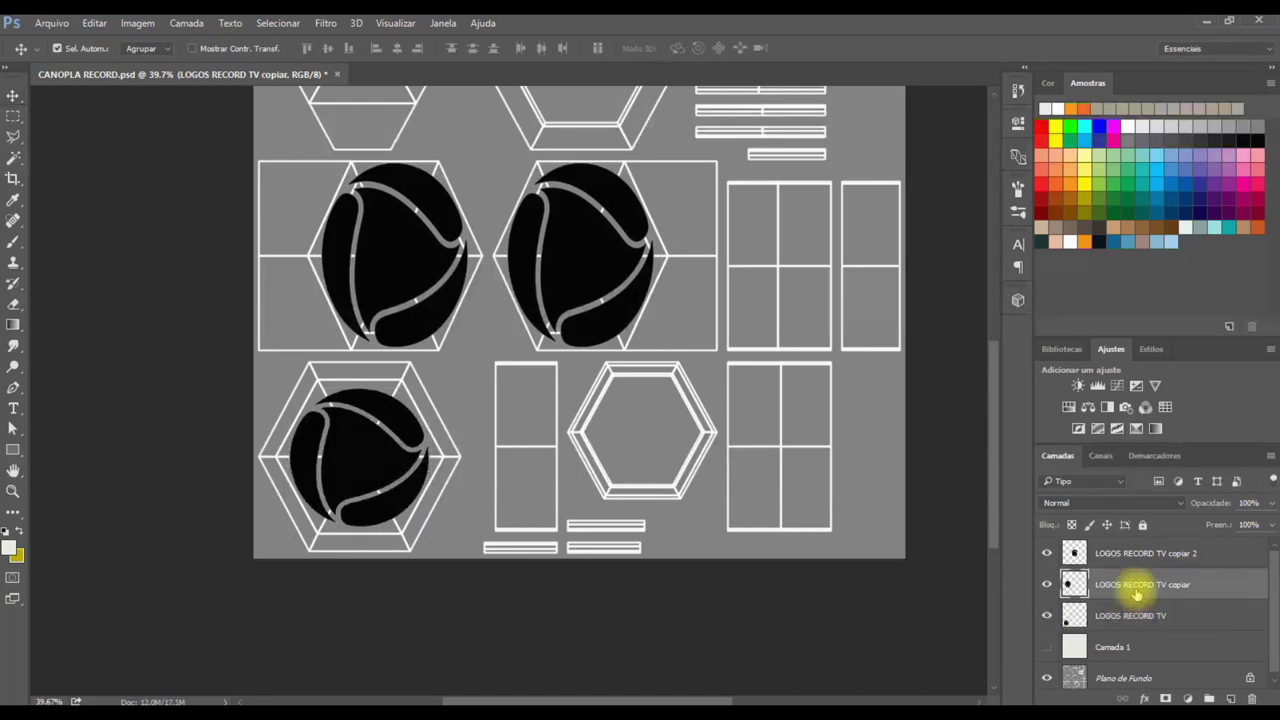
key("ctrl+t")
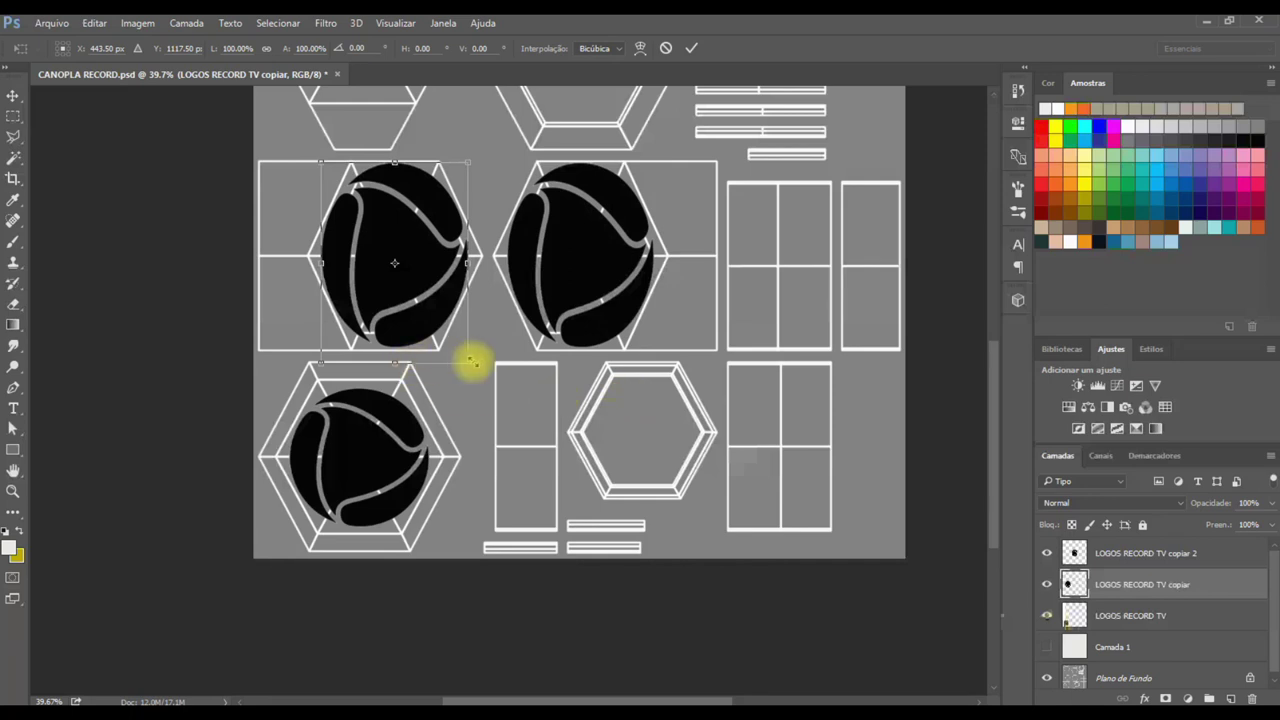
left_click_drag(465, 358, 449, 346, "alt")
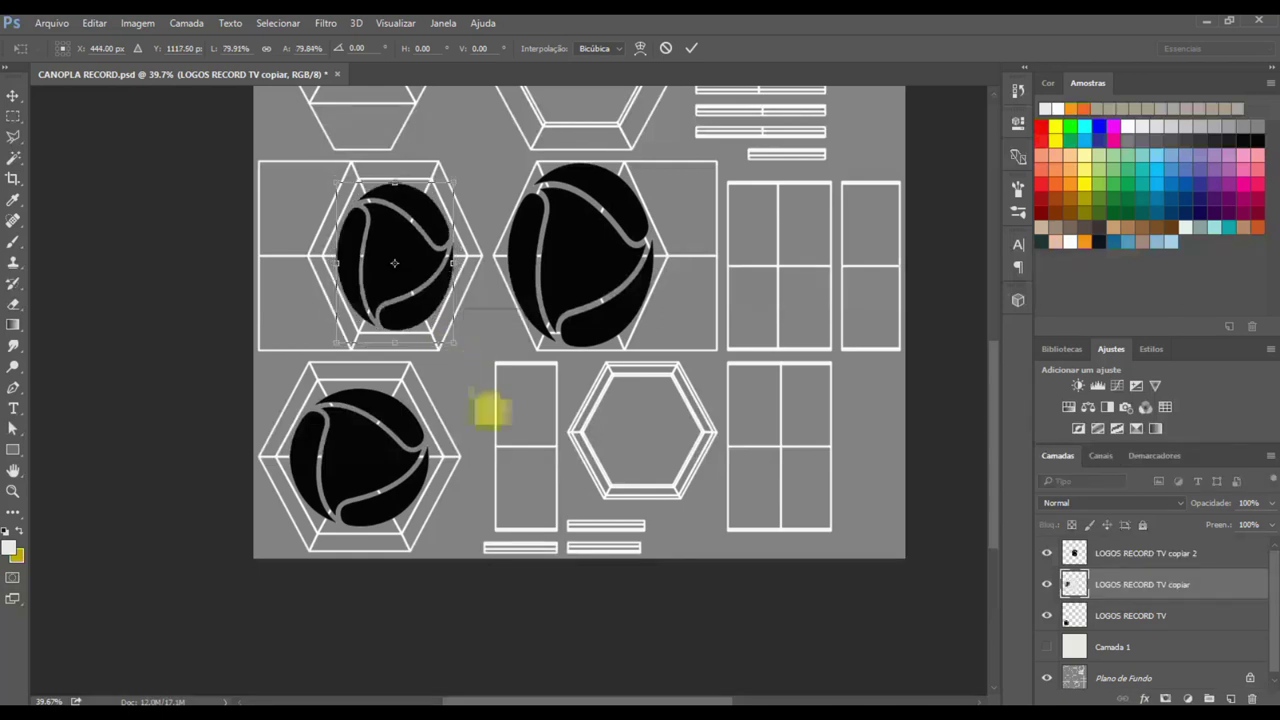
key("Return")
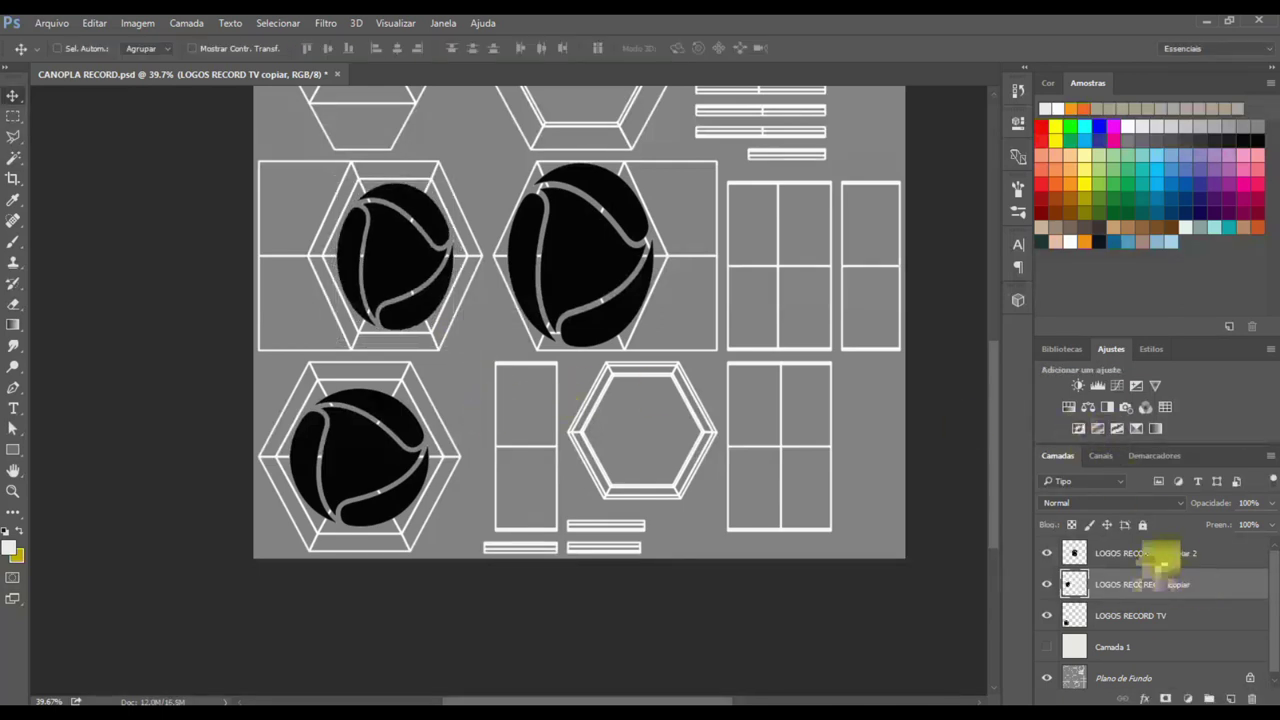
left_click(1163, 562)
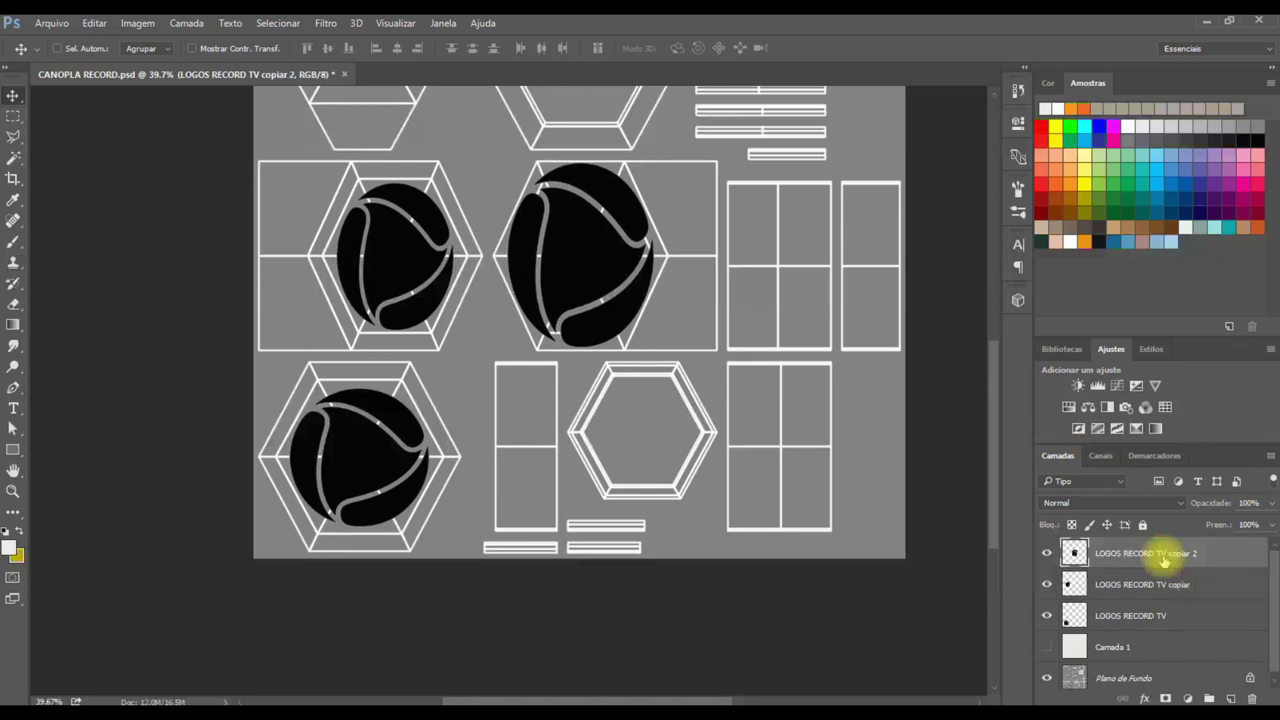
key("ctrl+t")
left_click_drag(651, 363, 634, 343, "alt+shift")
key("Return")
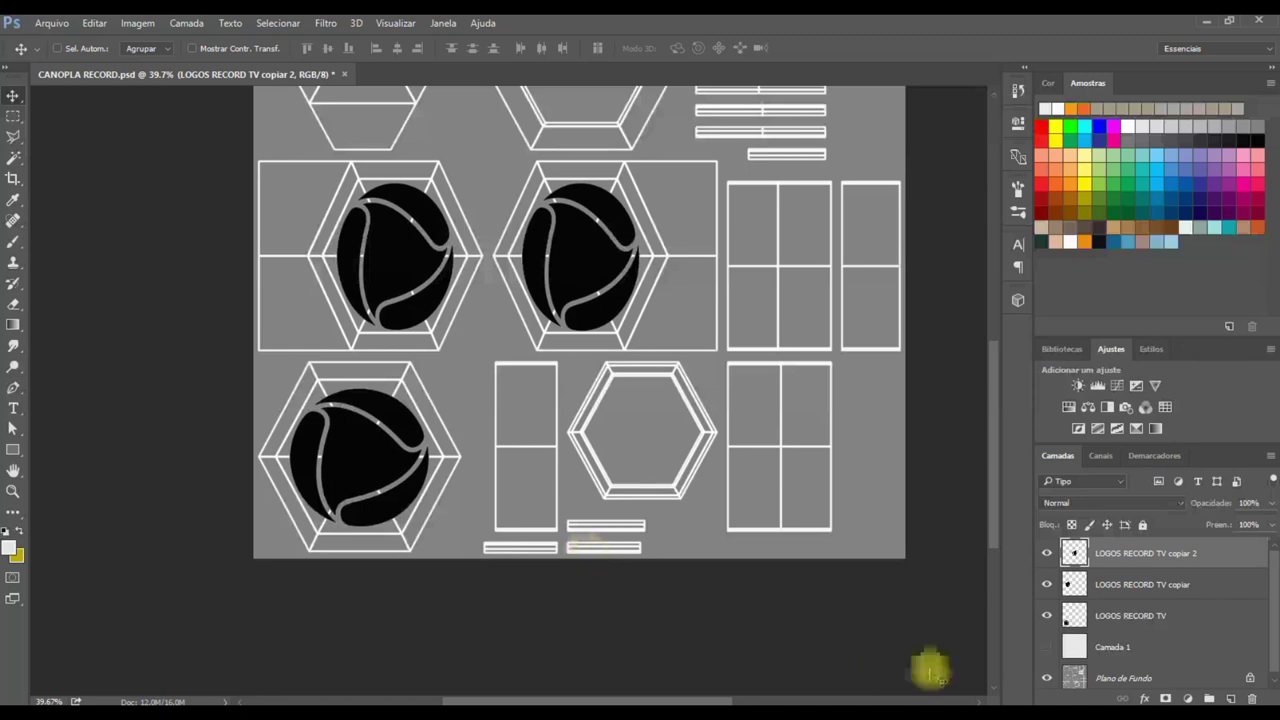
Show Camada 1, hide the UV template, and save CANOPLA RECORD.psd.
left_click(1046, 647)
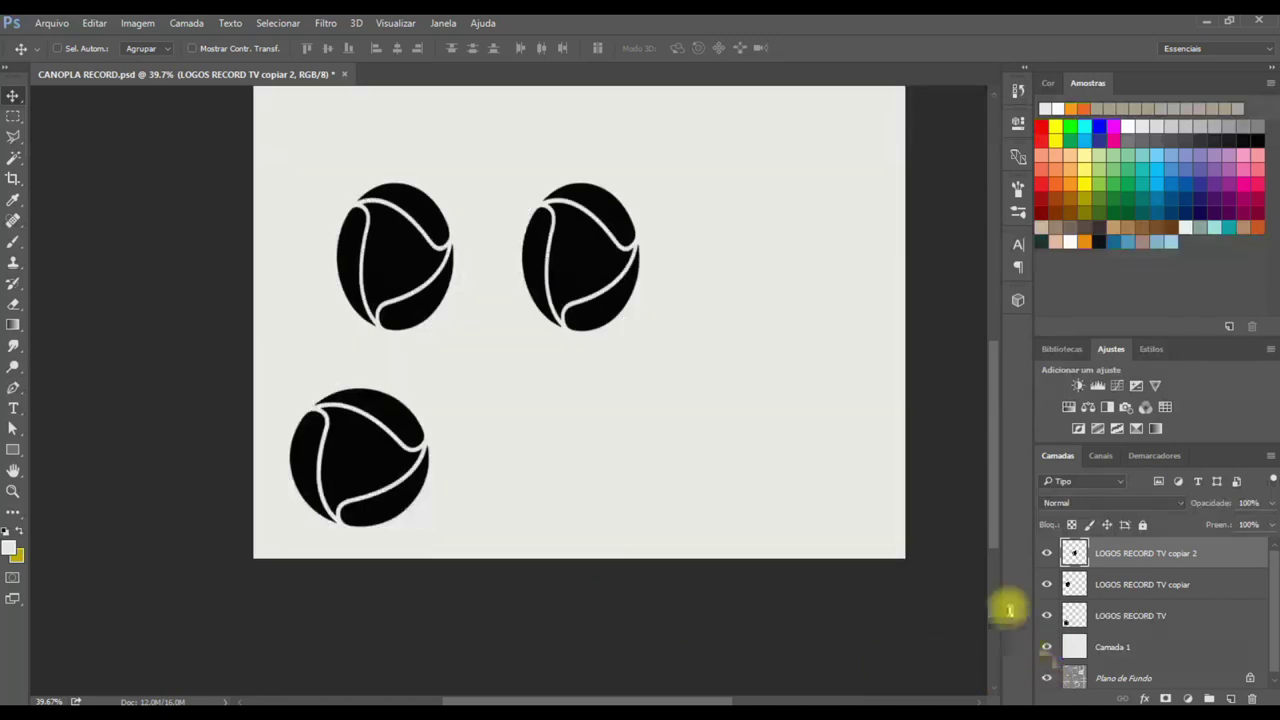
left_click(1047, 679)
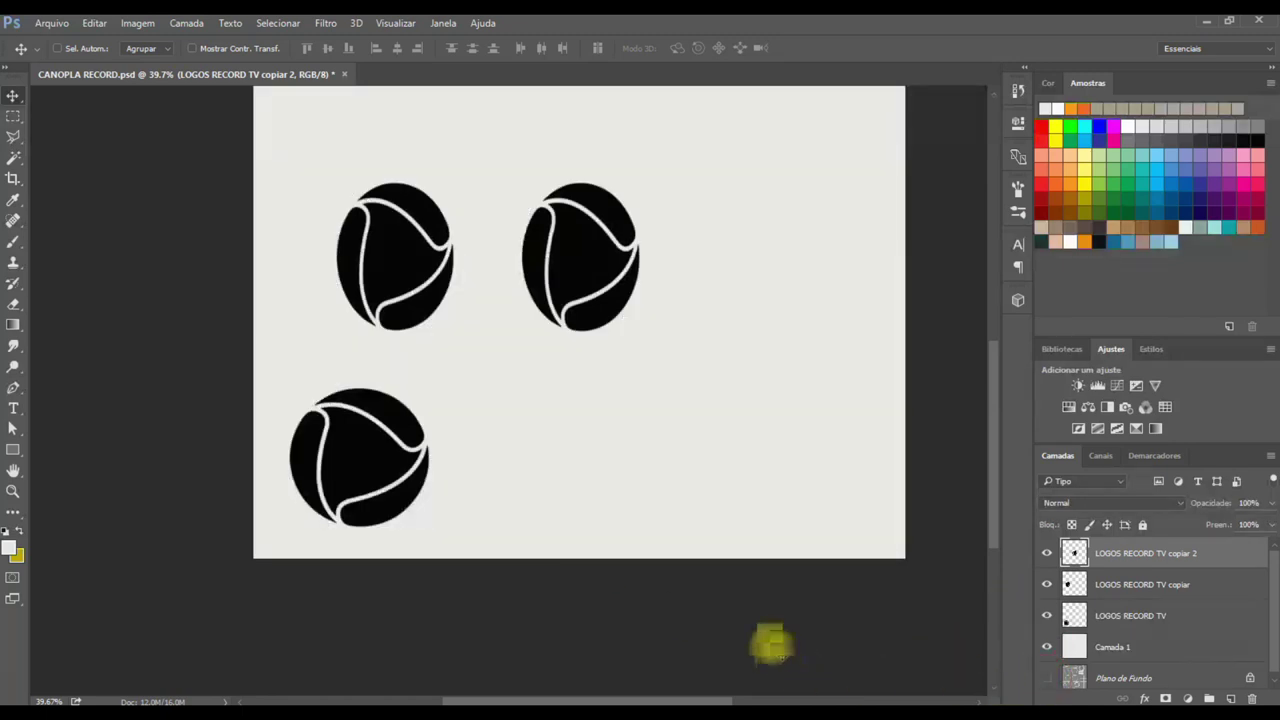
key("ctrl+s")
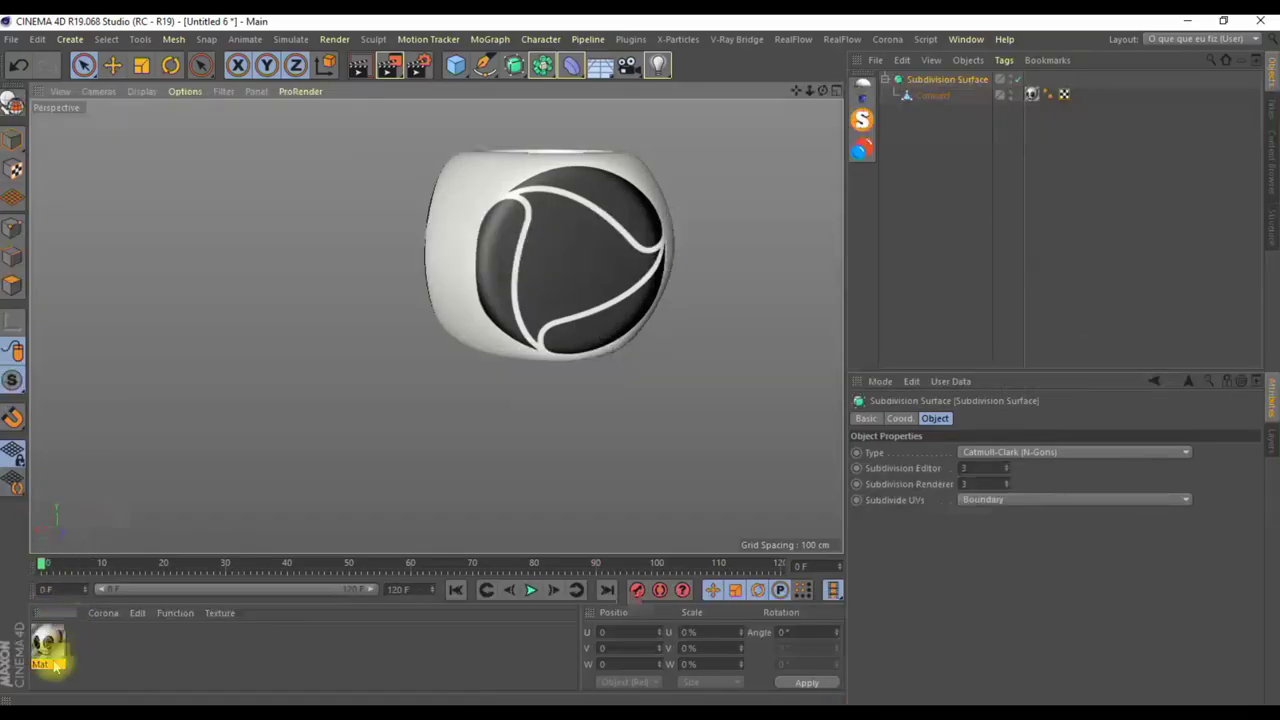
Reload the saved texture in the Mat material and orbit to inspect the smaller logos.
left_click(47, 643)
double_click(47, 643)
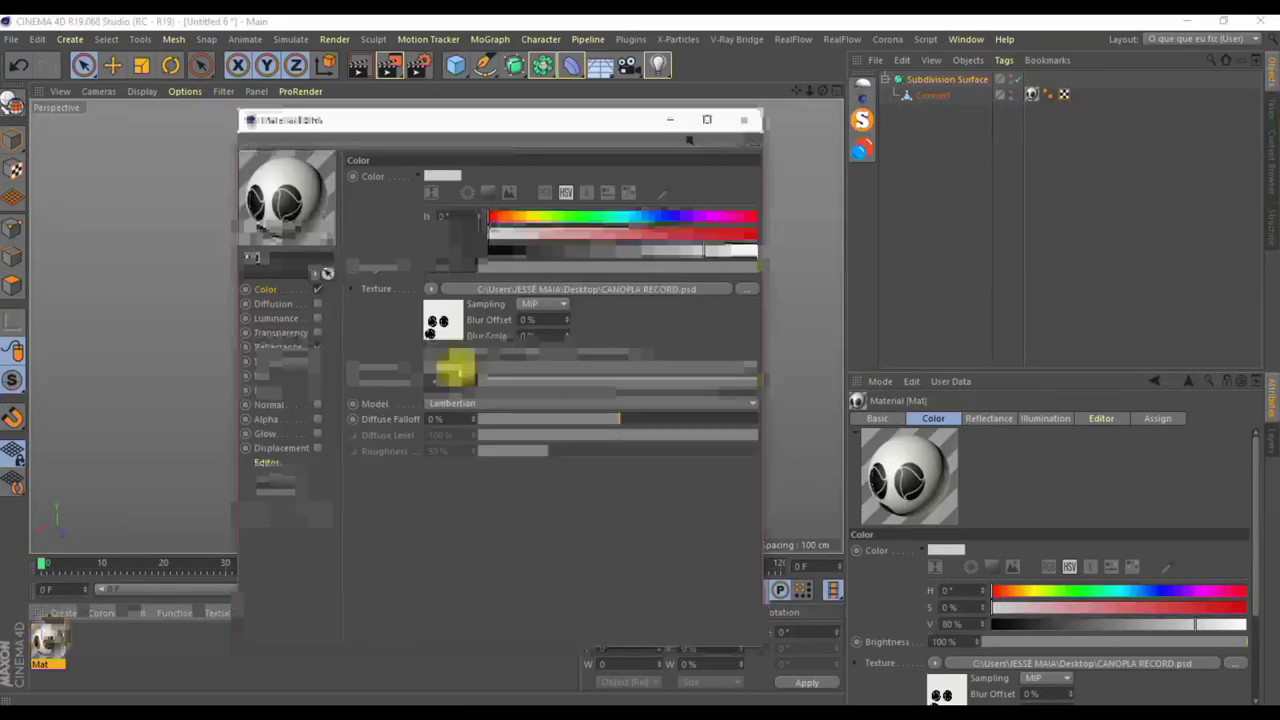
left_click(430, 322)
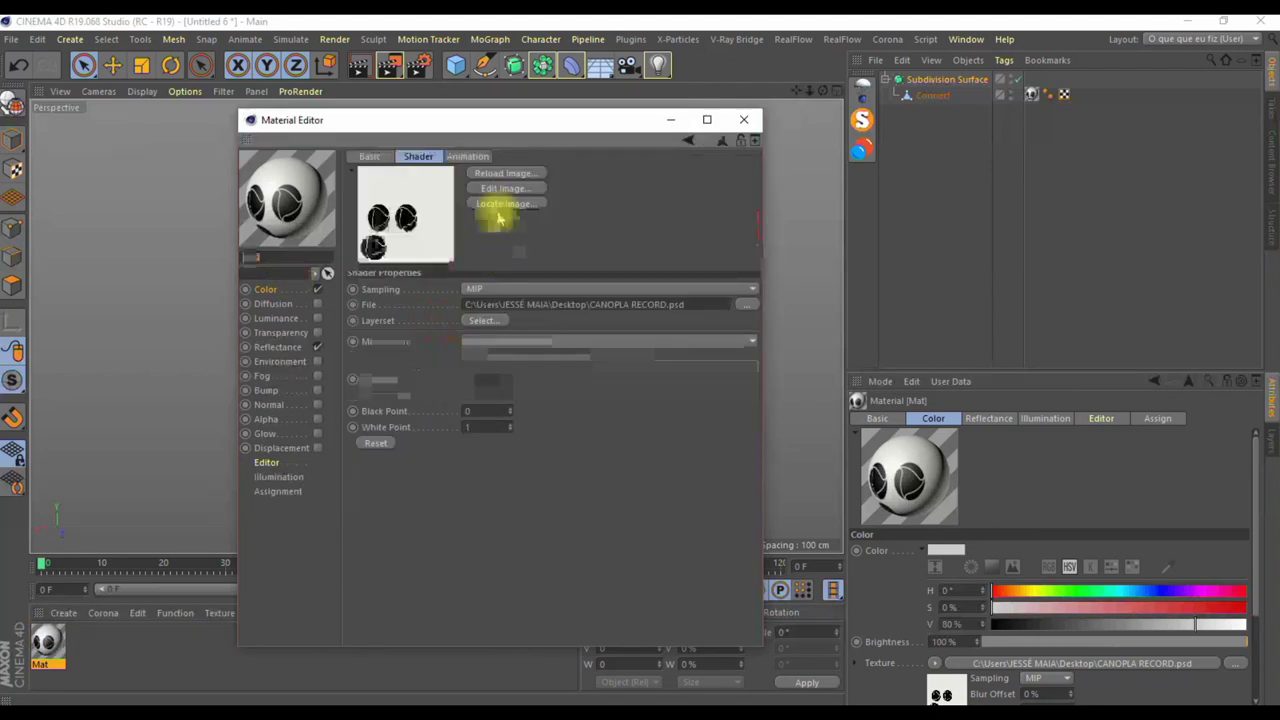
left_click(502, 174)
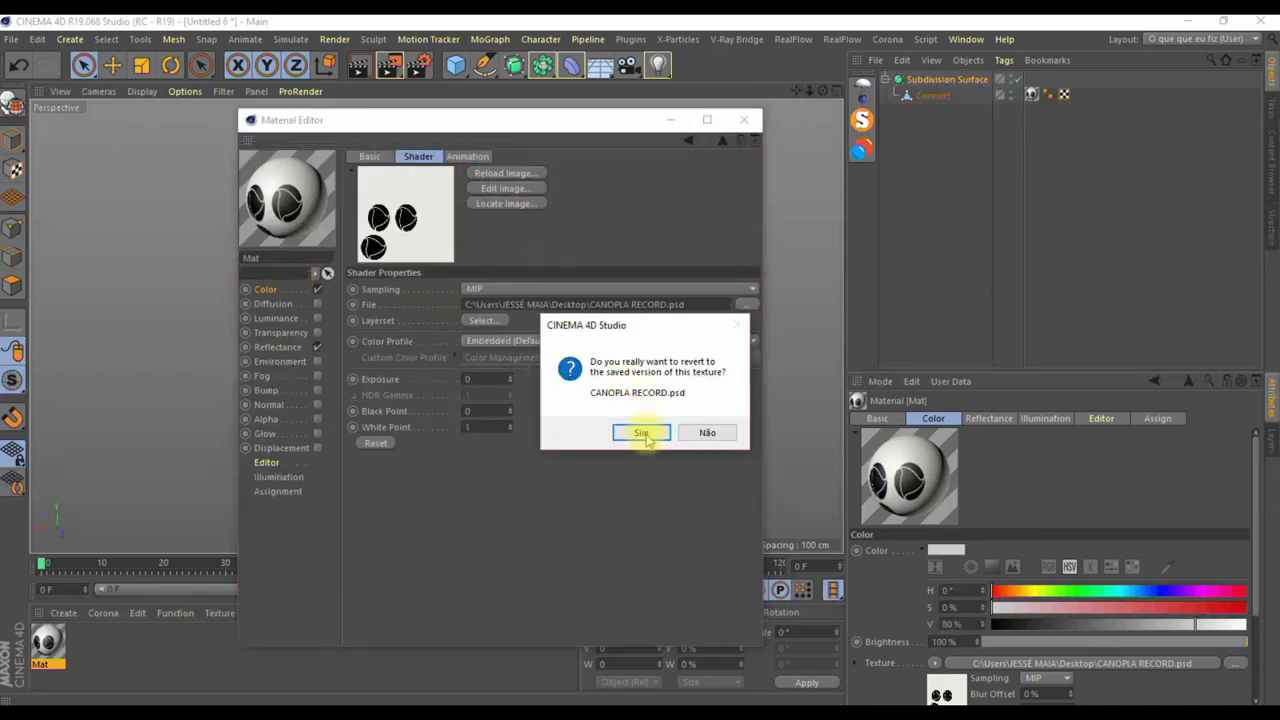
left_click(641, 433)
left_click(745, 120)
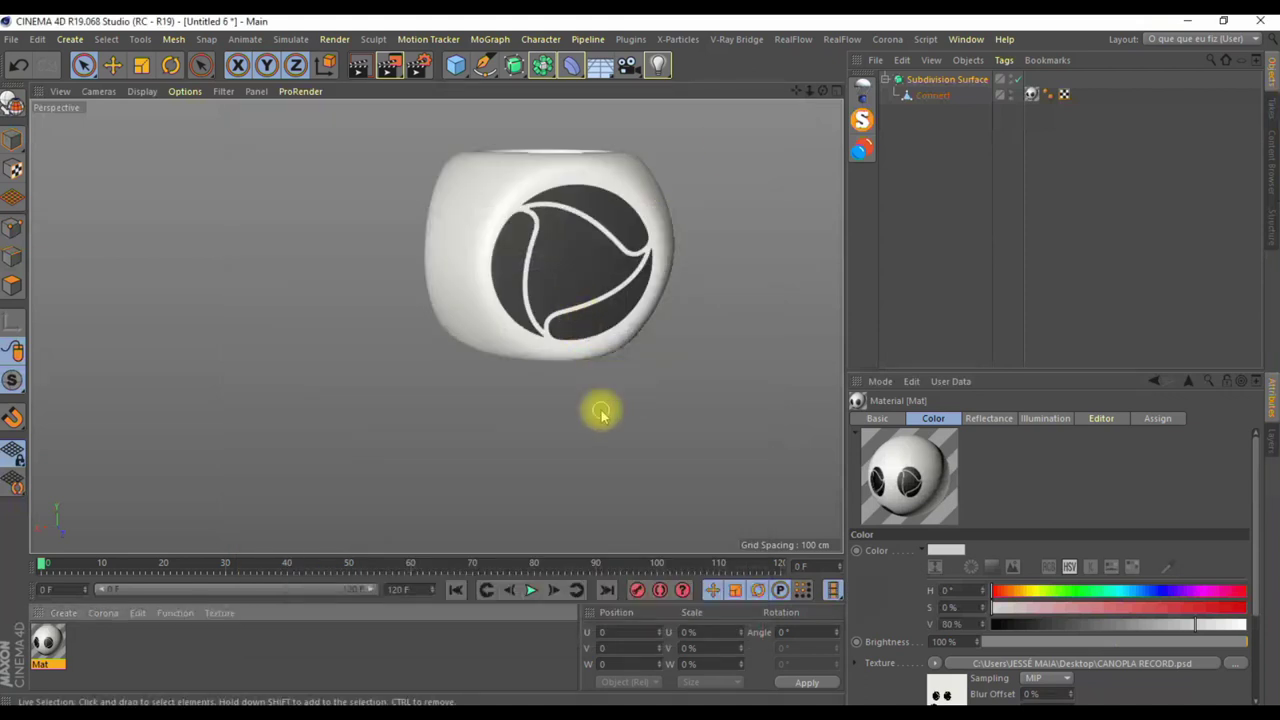
mouse_move(600, 412)
left_mouse_down("alt")
mouse_move(435, 325)
mouse_move(609, 394)
mouse_move(557, 394)
mouse_move(703, 416)
mouse_move(663, 349)
mouse_move(711, 429)
mouse_move(651, 480)
mouse_move(808, 468)
mouse_move(674, 374)
mouse_move(706, 383)
mouse_move(689, 446)
mouse_move(767, 452)
mouse_move(826, 431)
mouse_move(811, 409)
mouse_move(763, 397)
mouse_move(560, 406)
mouse_move(523, 434)
mouse_move(429, 434)
mouse_move(413, 470)
mouse_move(609, 500)
mouse_move(737, 423)
mouse_move(654, 371)
mouse_move(660, 332)
mouse_move(689, 429)
mouse_move(830, 431)
mouse_move(678, 425)
mouse_move(623, 354)
mouse_move(551, 411)
mouse_move(723, 477)
mouse_move(643, 403)
mouse_move(600, 443)
mouse_move(749, 451)
mouse_move(712, 506)
mouse_move(686, 478)
left_mouse_up("alt")
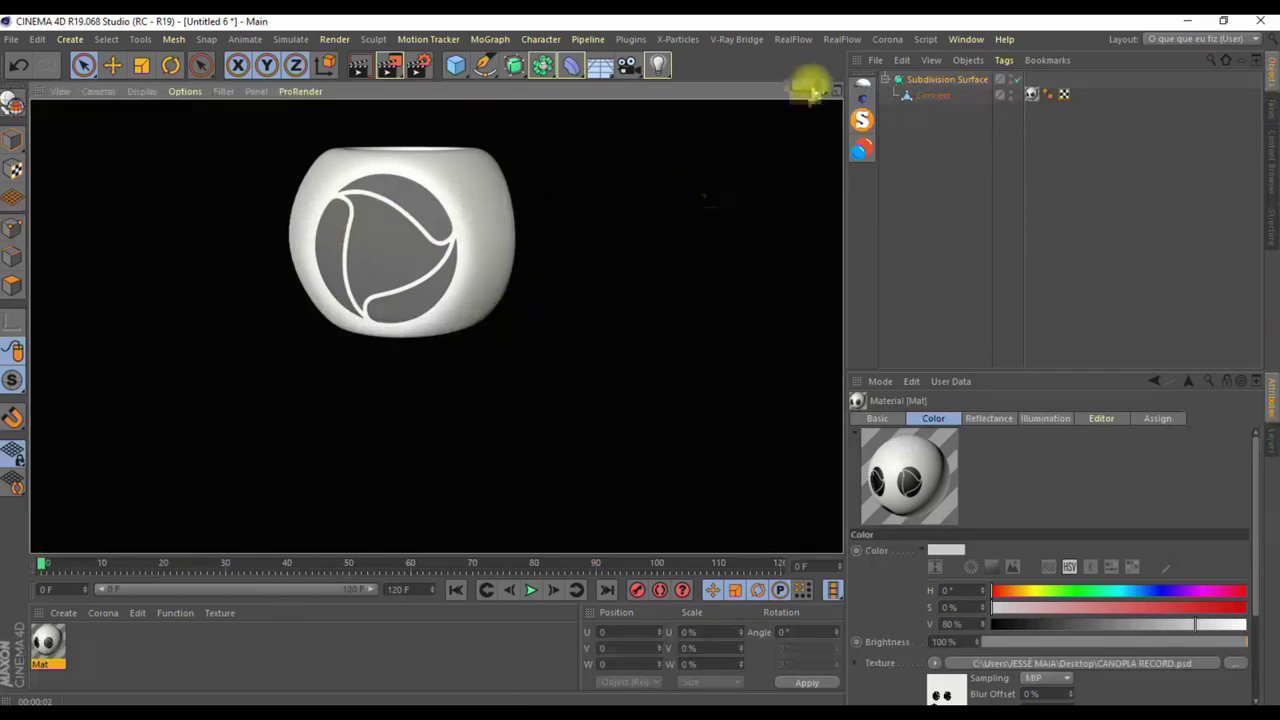
mouse_move(656, 248)
left_mouse_down("alt")
mouse_move(657, 206)
mouse_move(723, 206)
mouse_move(714, 303)
mouse_move(548, 175)
mouse_move(457, 149)
mouse_move(600, 137)
mouse_move(514, 240)
mouse_move(390, 268)
mouse_move(310, 245)
mouse_move(385, 283)
left_mouse_up("alt")
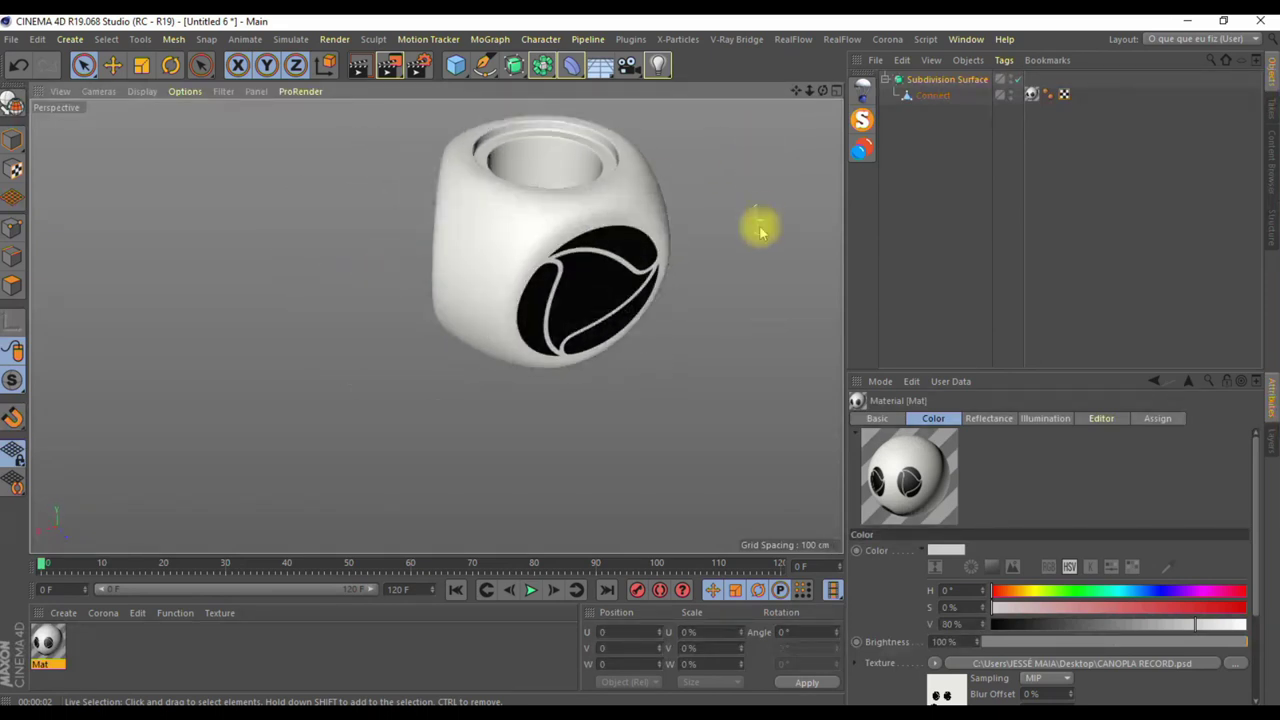
mouse_move(760, 230)
left_mouse_down("alt")
mouse_move(737, 229)
mouse_move(755, 192)
mouse_move(676, 263)
left_mouse_up("alt")
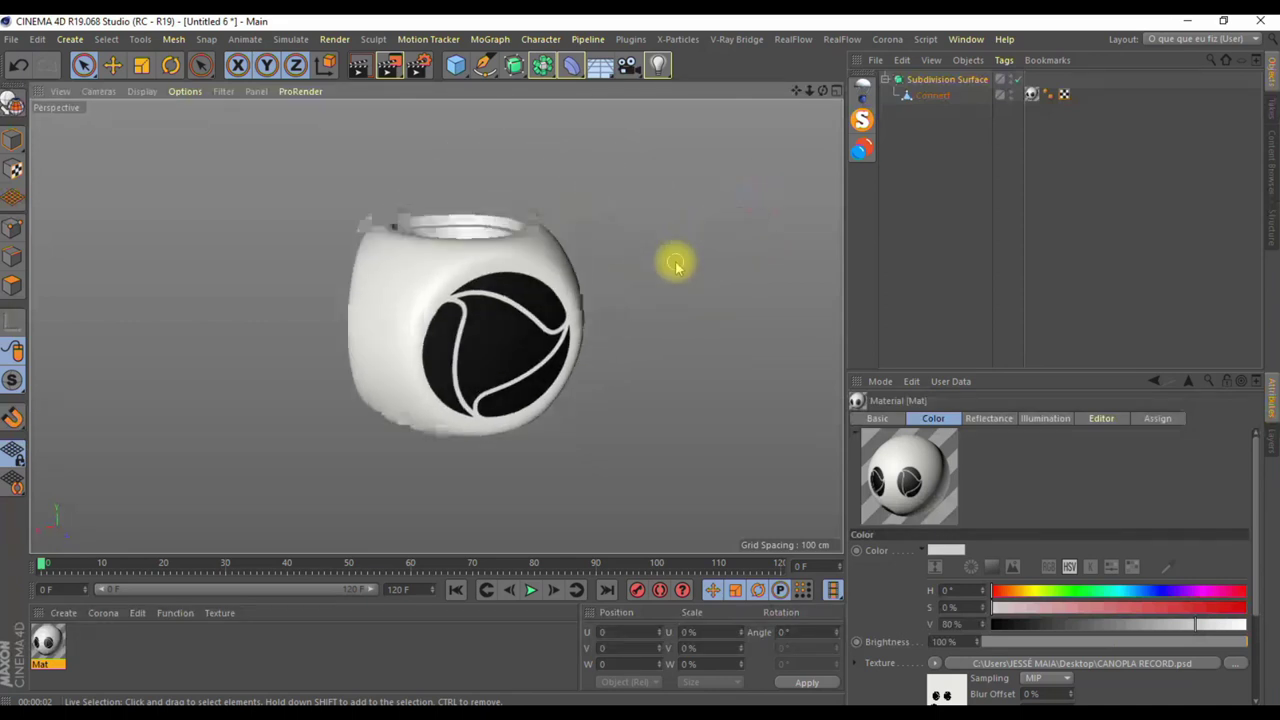